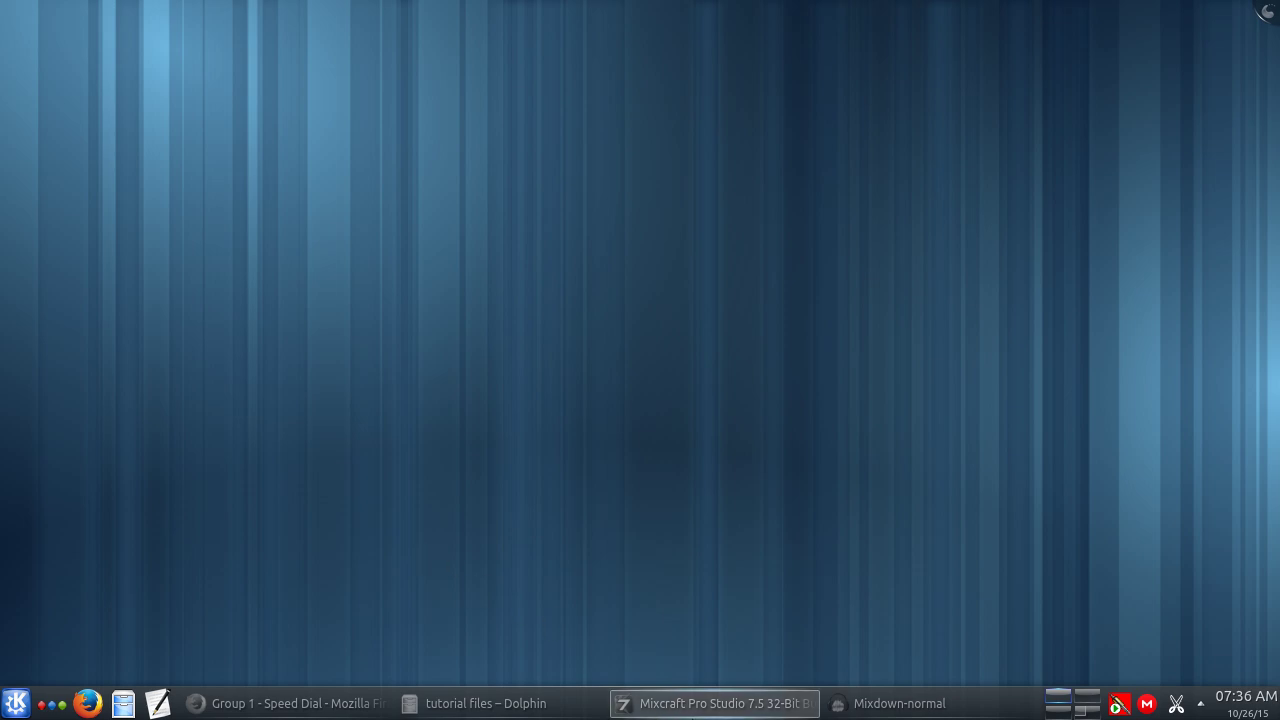
Dismiss the system update notification, switch to Firefox and search the web for "ggain vst".
{"action": "mouse_move", "coordinate": [689, 707]}
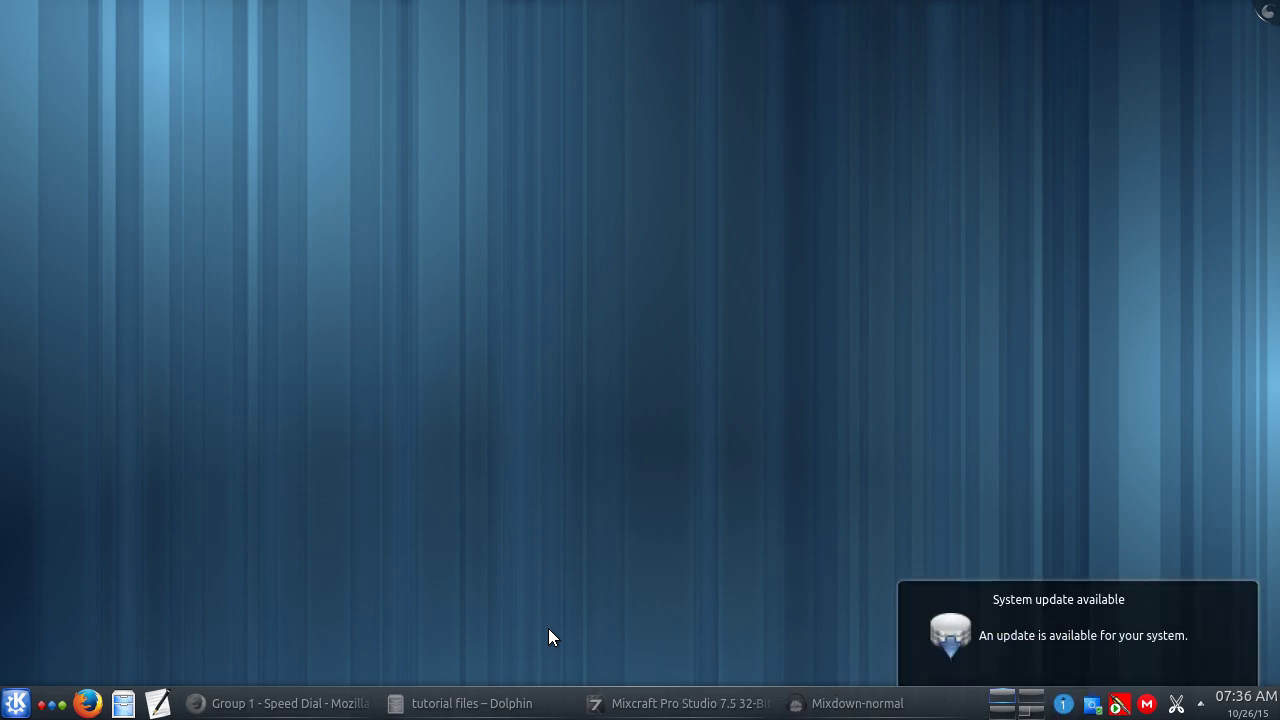
{"action": "left_click", "coordinate": [1245, 599]}
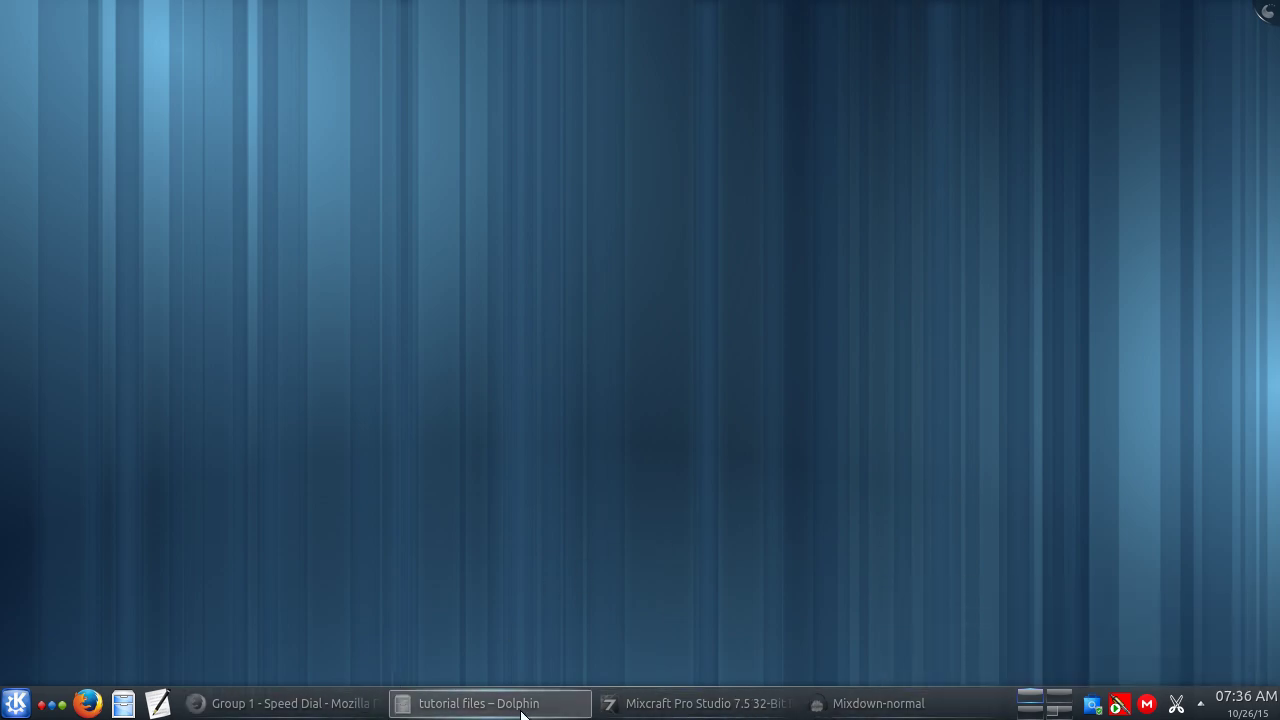
{"action": "left_click", "coordinate": [310, 711]}
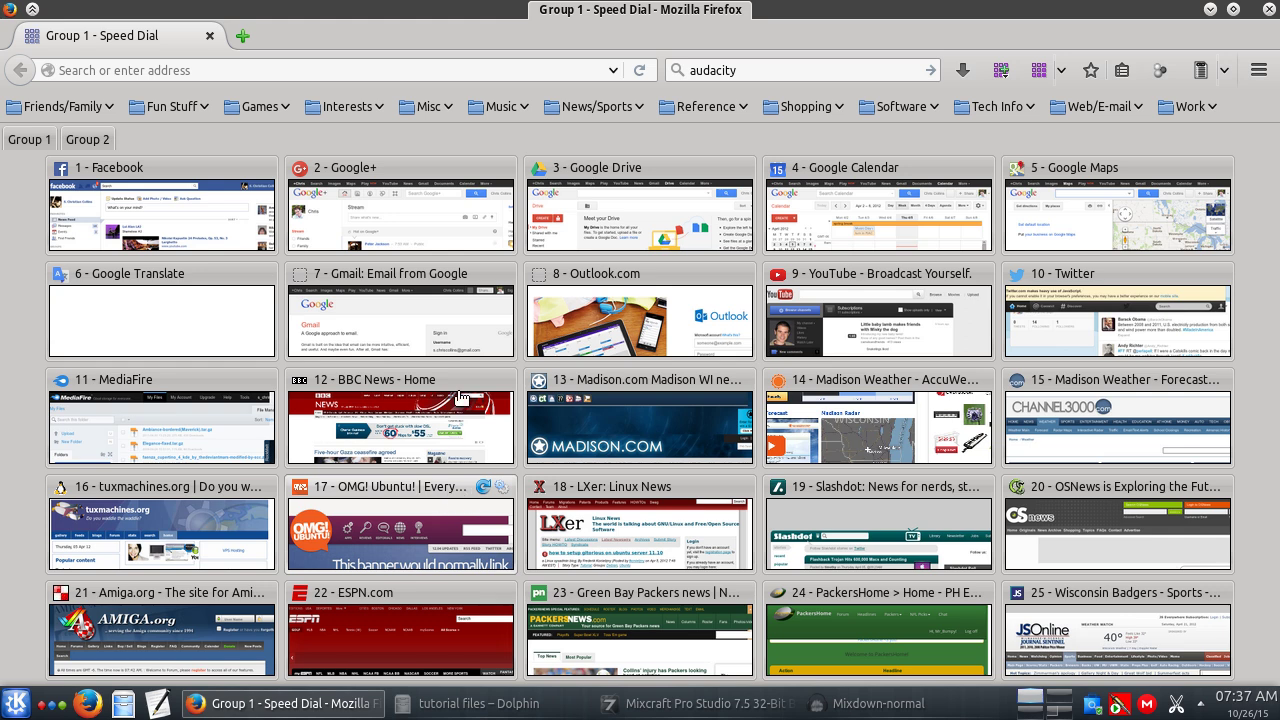
{"action": "left_click", "coordinate": [676, 70]}
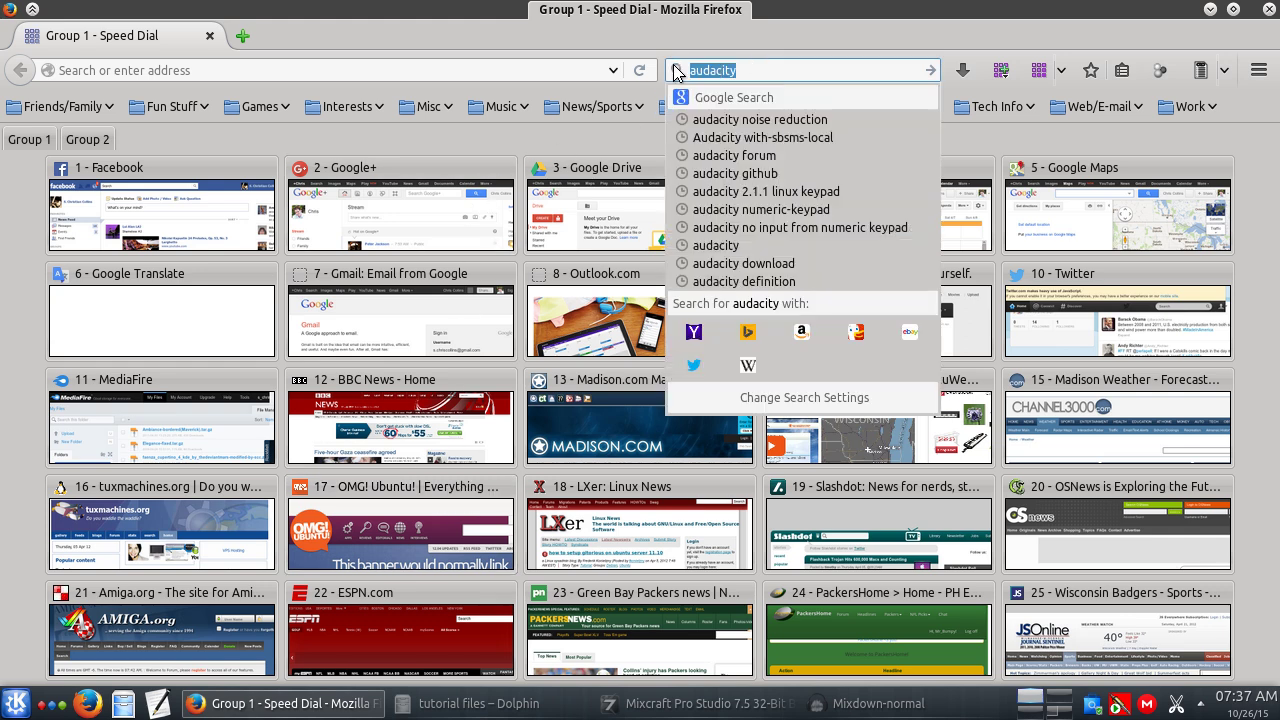
{"action": "type", "text": "ggain"}
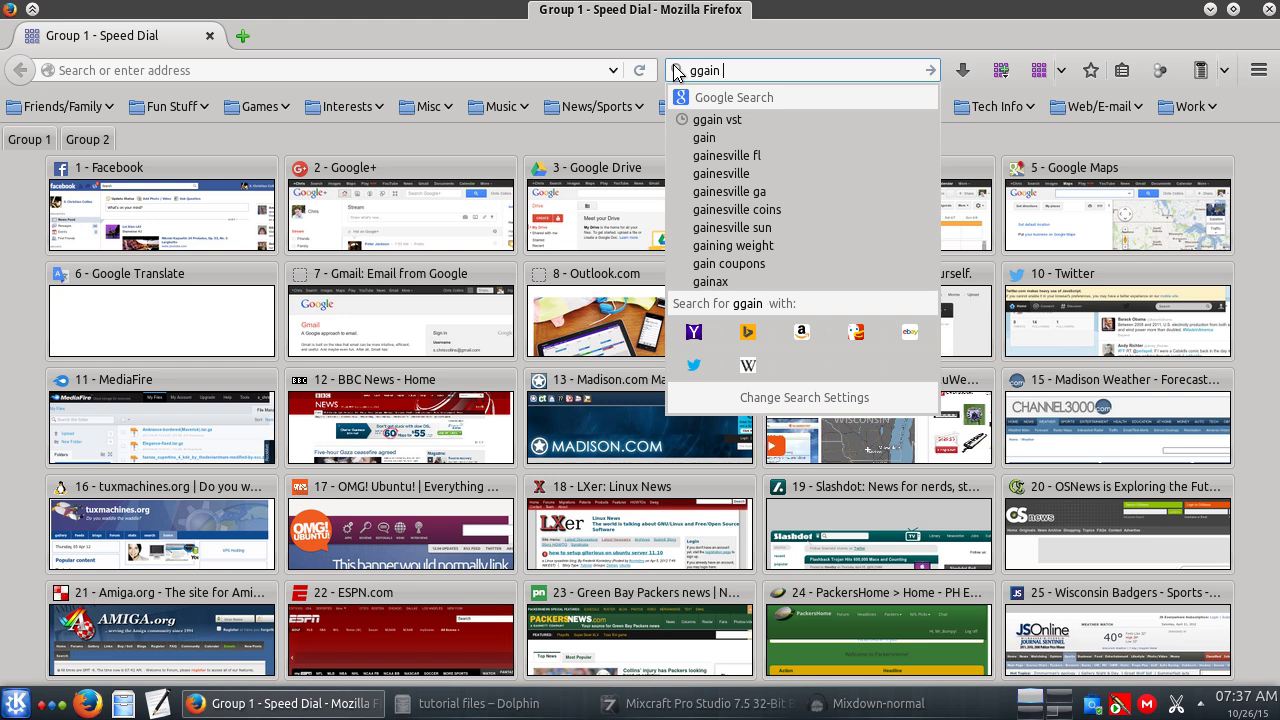
{"action": "type", "text": " vst"}
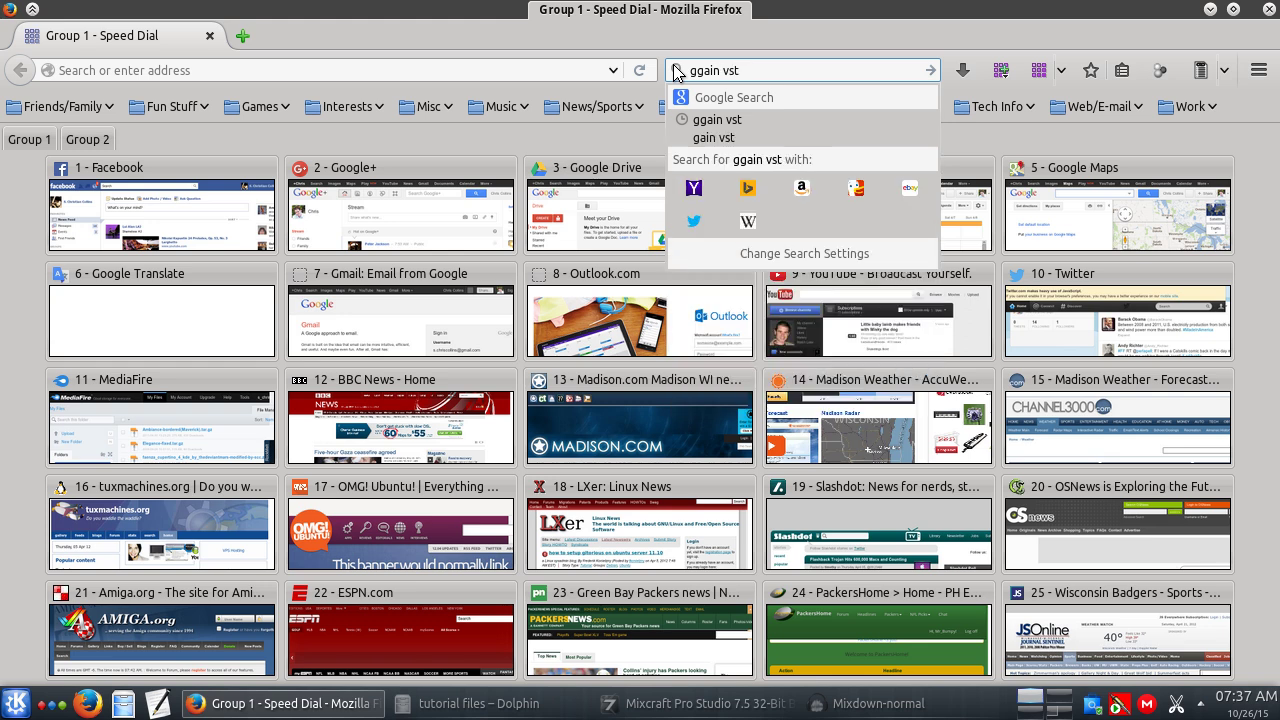
{"action": "key", "text": "Return"}
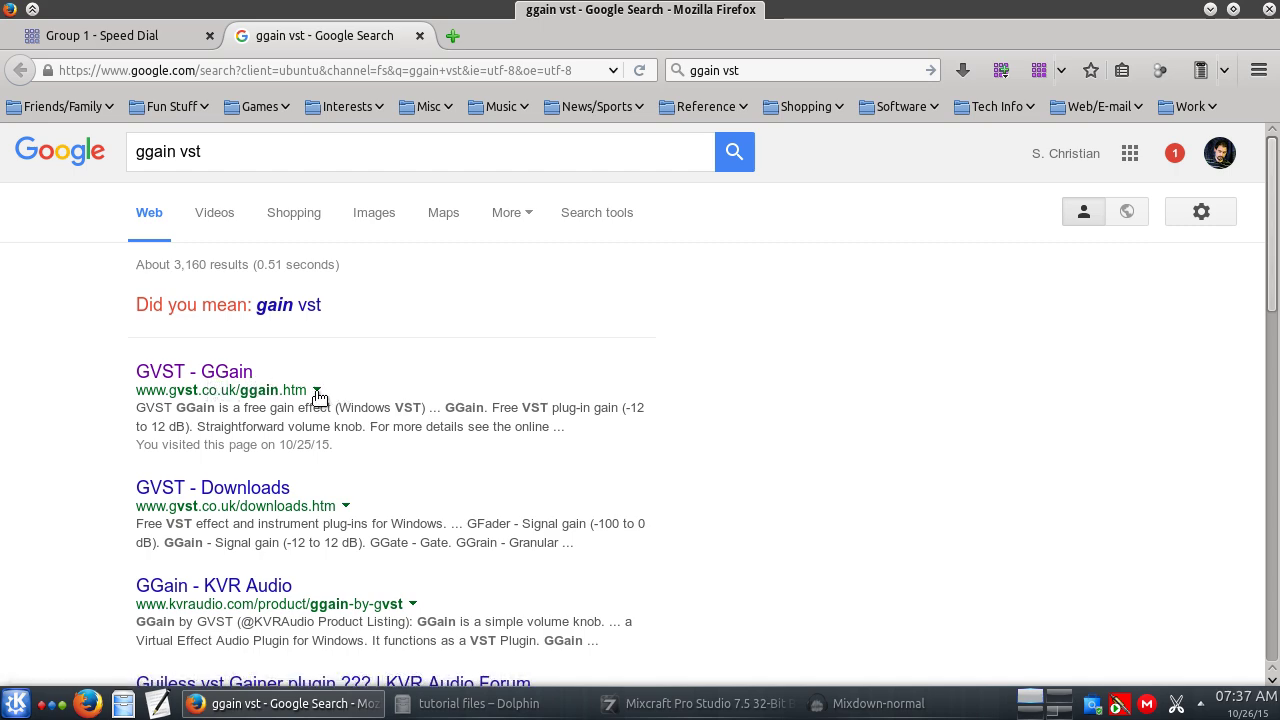
Open the GVST GGain page at its Windows downloads and check whether the installed Mixcraft Pro Studio is 32-bit or 64-bit.
{"action": "left_click", "coordinate": [189, 378]}
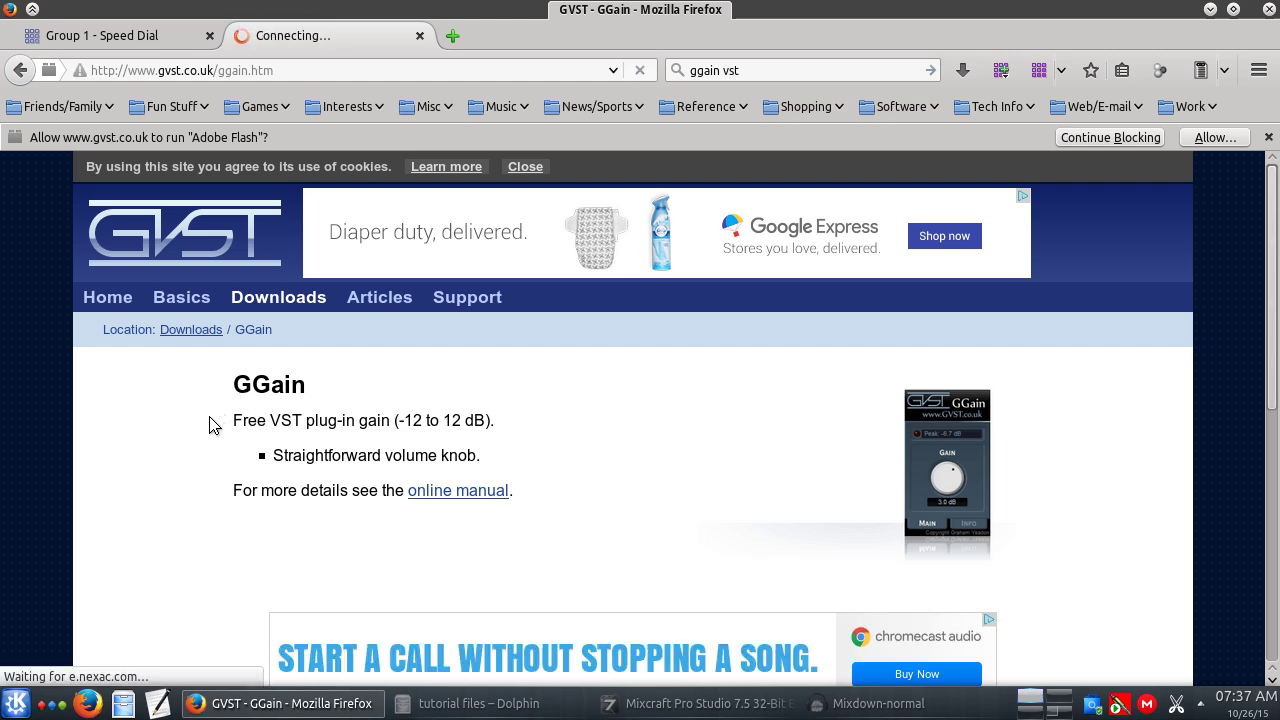
{"action": "scroll", "coordinate": [210, 425], "scroll_direction": "down", "scroll_amount": 5}
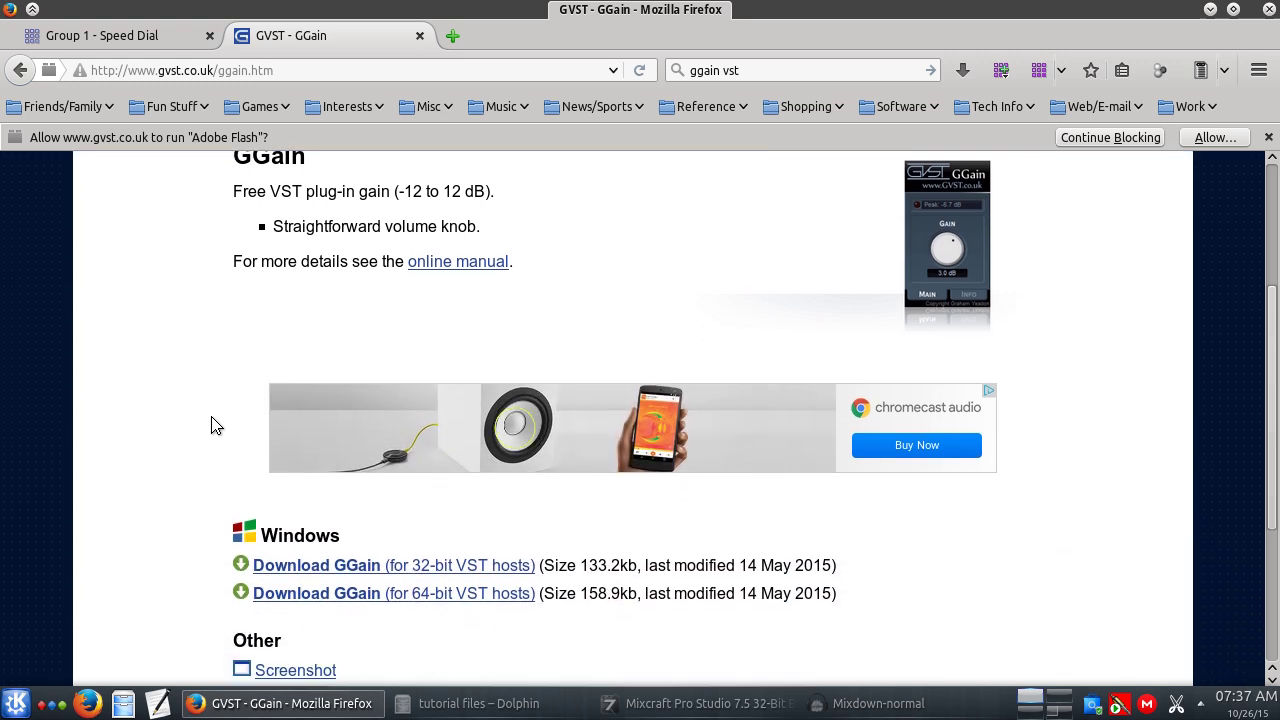
{"action": "scroll", "coordinate": [211, 426], "scroll_direction": "down", "scroll_amount": 2}
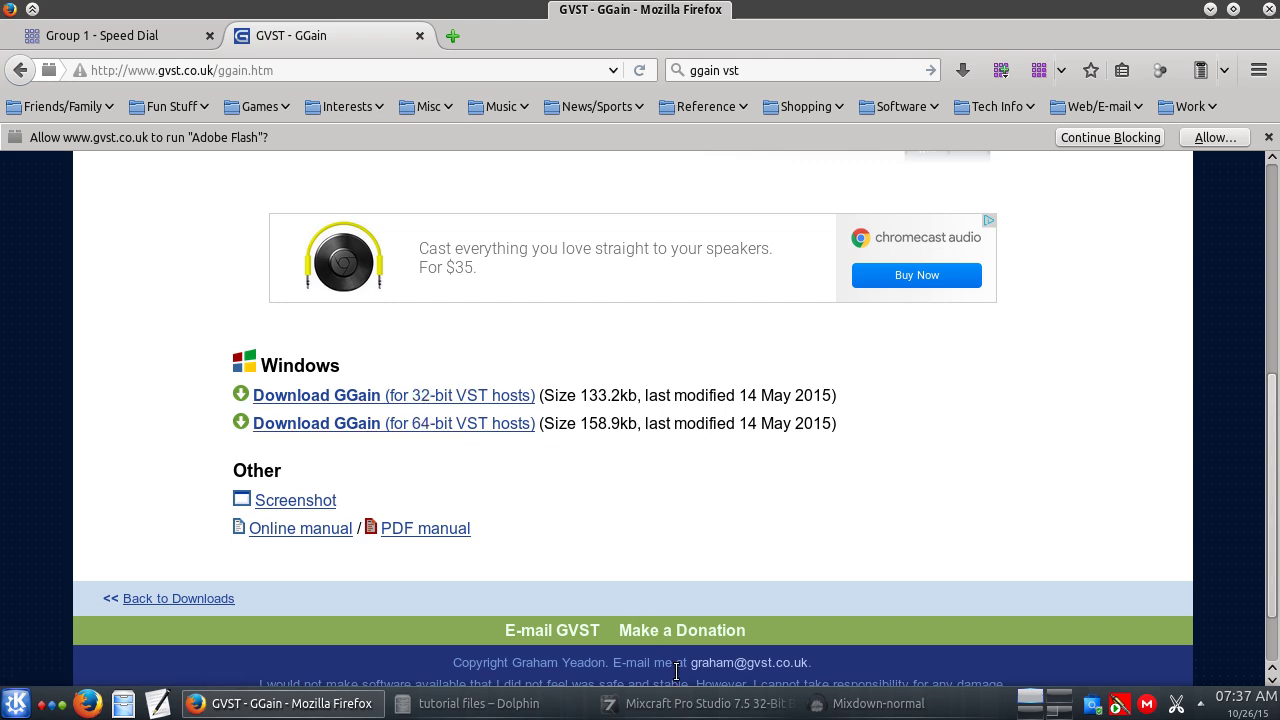
{"action": "left_click", "coordinate": [697, 712]}
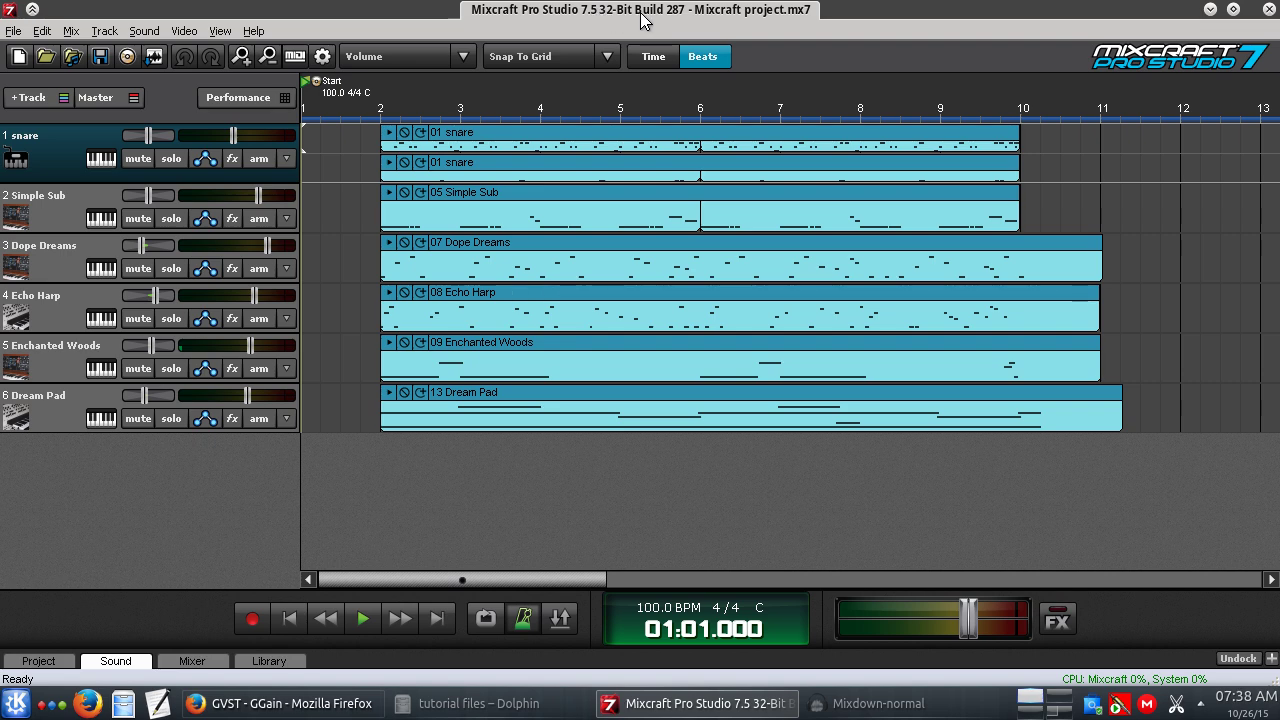
{"action": "left_click", "coordinate": [1211, 10]}
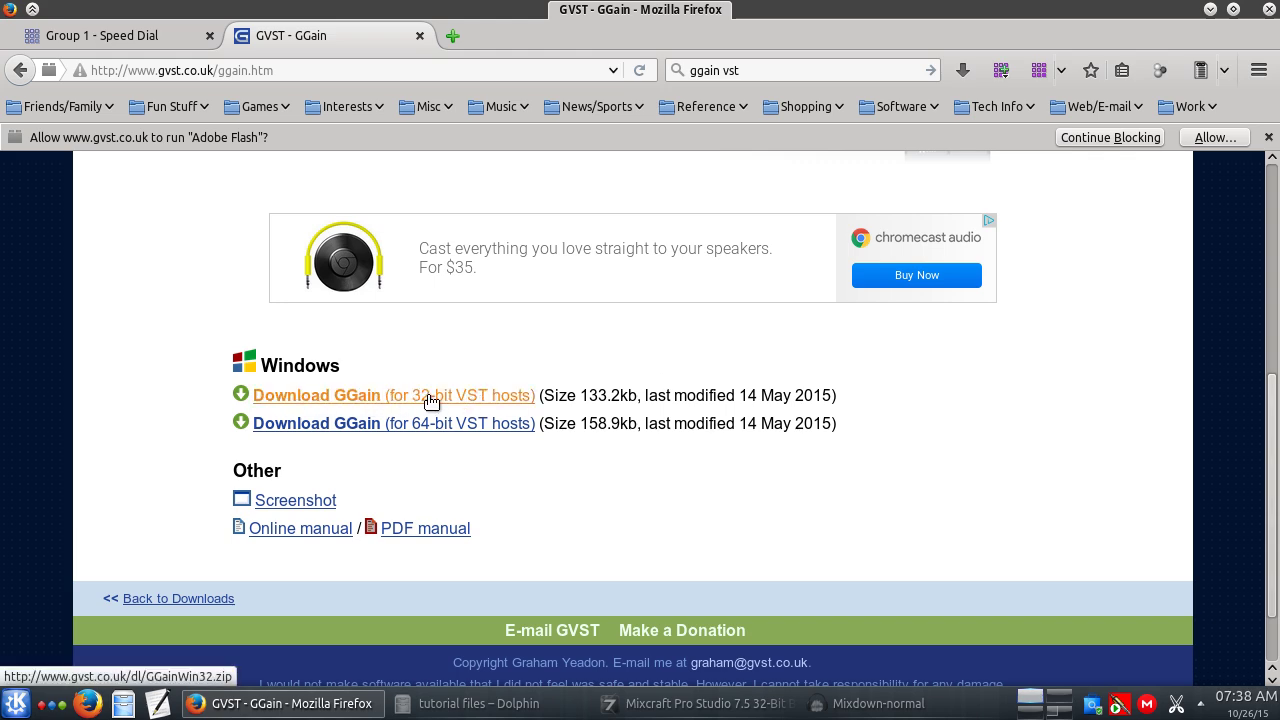
Download GGain for 32-bit VST hosts, saving GGainWin32.zip in the tutorial files folder under Personal/Downloads.
{"action": "left_click", "coordinate": [360, 400]}
{"action": "left_click", "coordinate": [787, 632]}
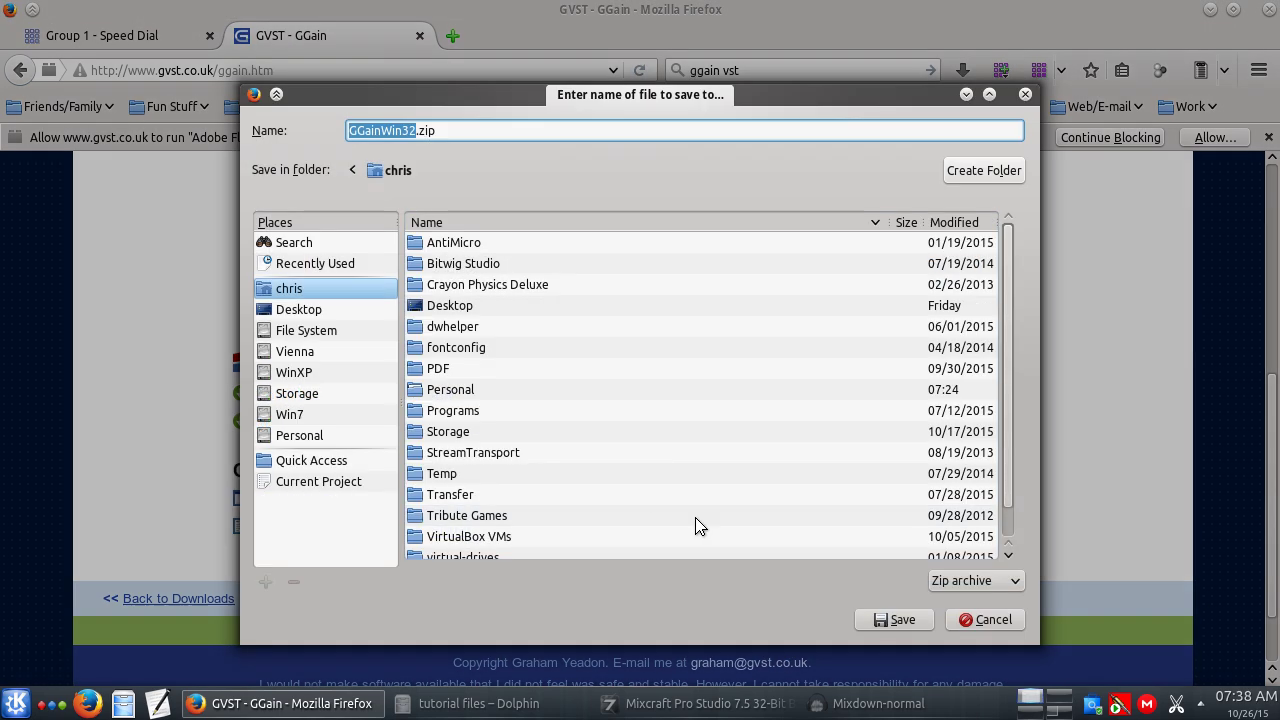
{"action": "double_click", "coordinate": [456, 392]}
{"action": "double_click", "coordinate": [452, 326]}
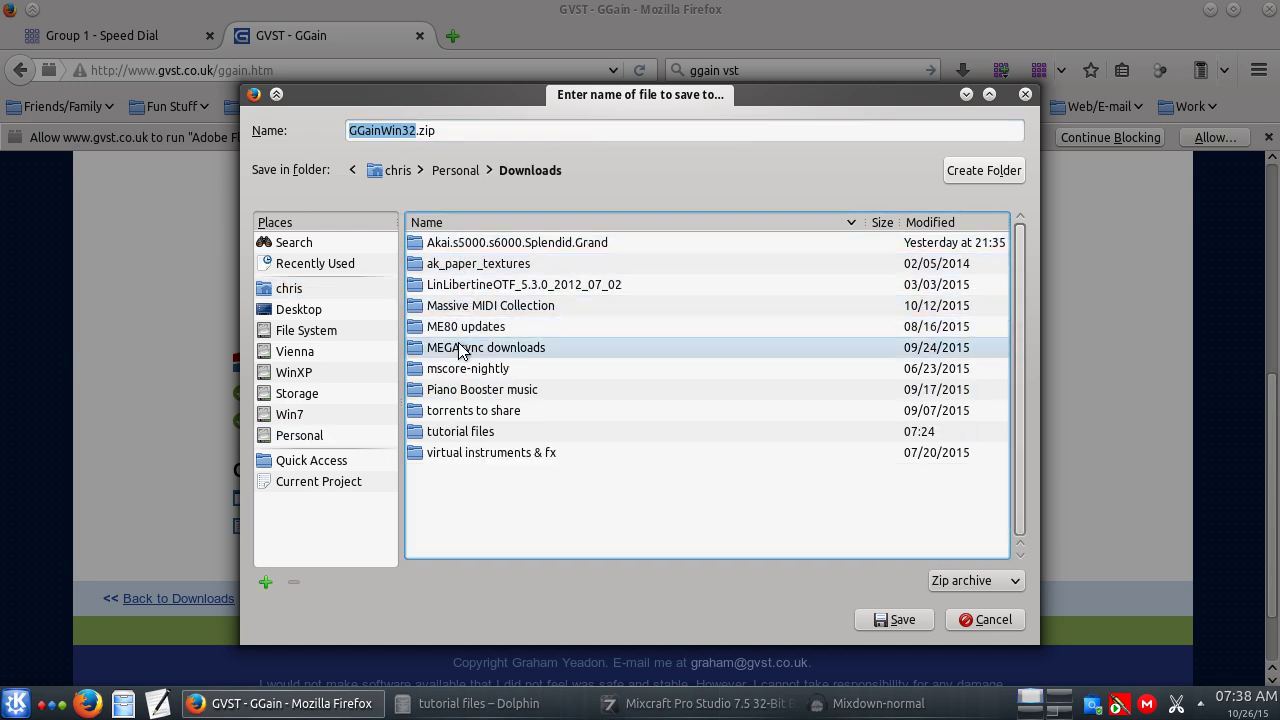
{"action": "left_click", "coordinate": [462, 438]}
{"action": "double_click", "coordinate": [462, 438]}
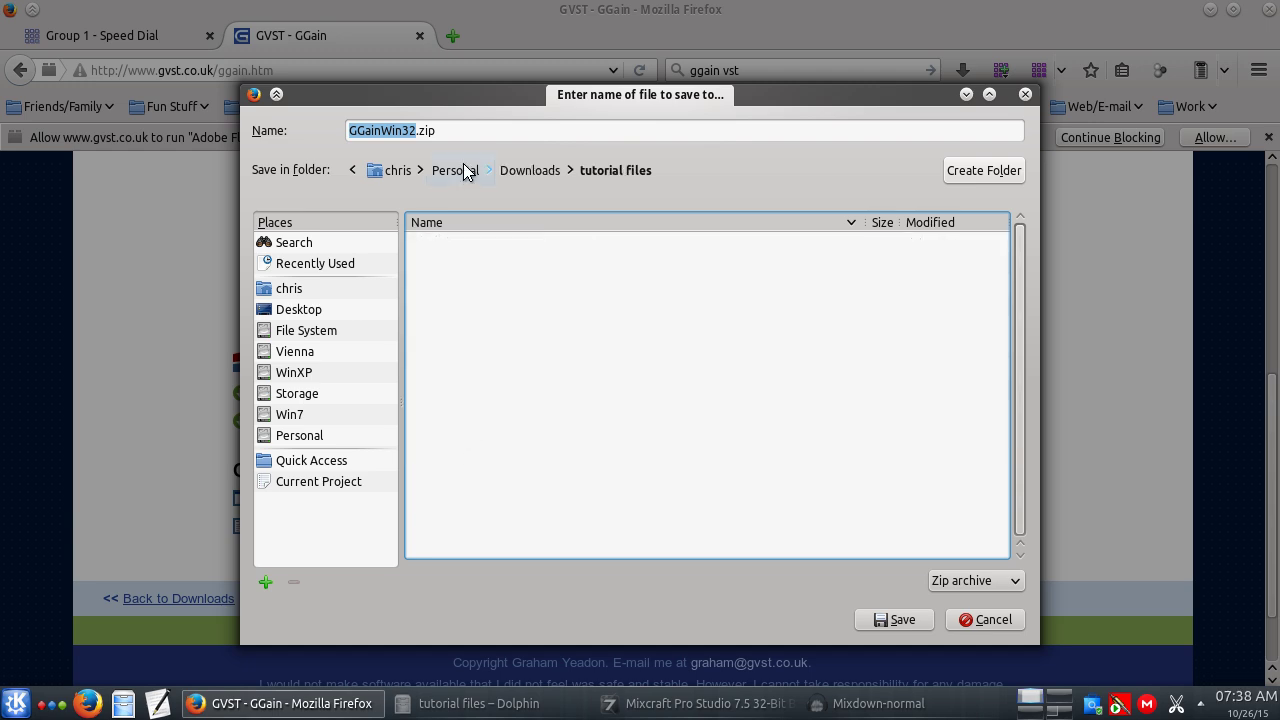
{"action": "left_click", "coordinate": [903, 620]}
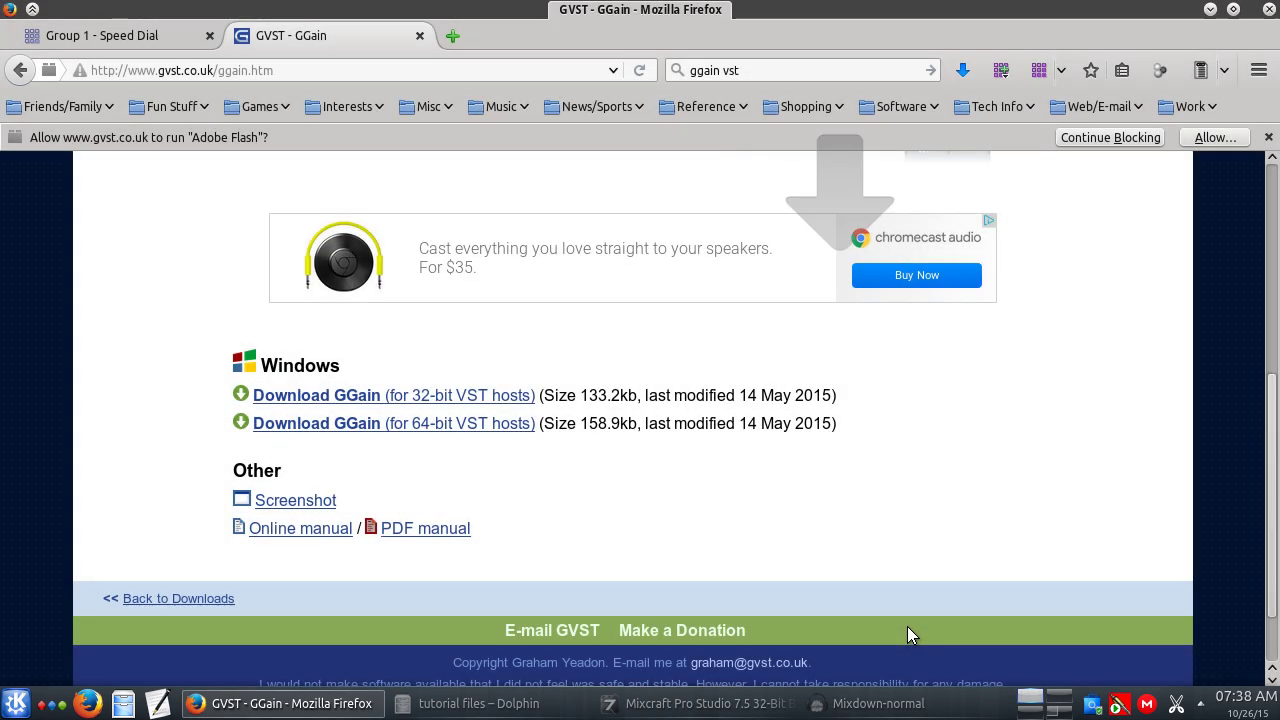
Show the downloaded file in its folder and open GGainWin32.zip in Ark, arranging the archive and Dolphin windows side by side.
{"action": "left_click", "coordinate": [966, 73]}
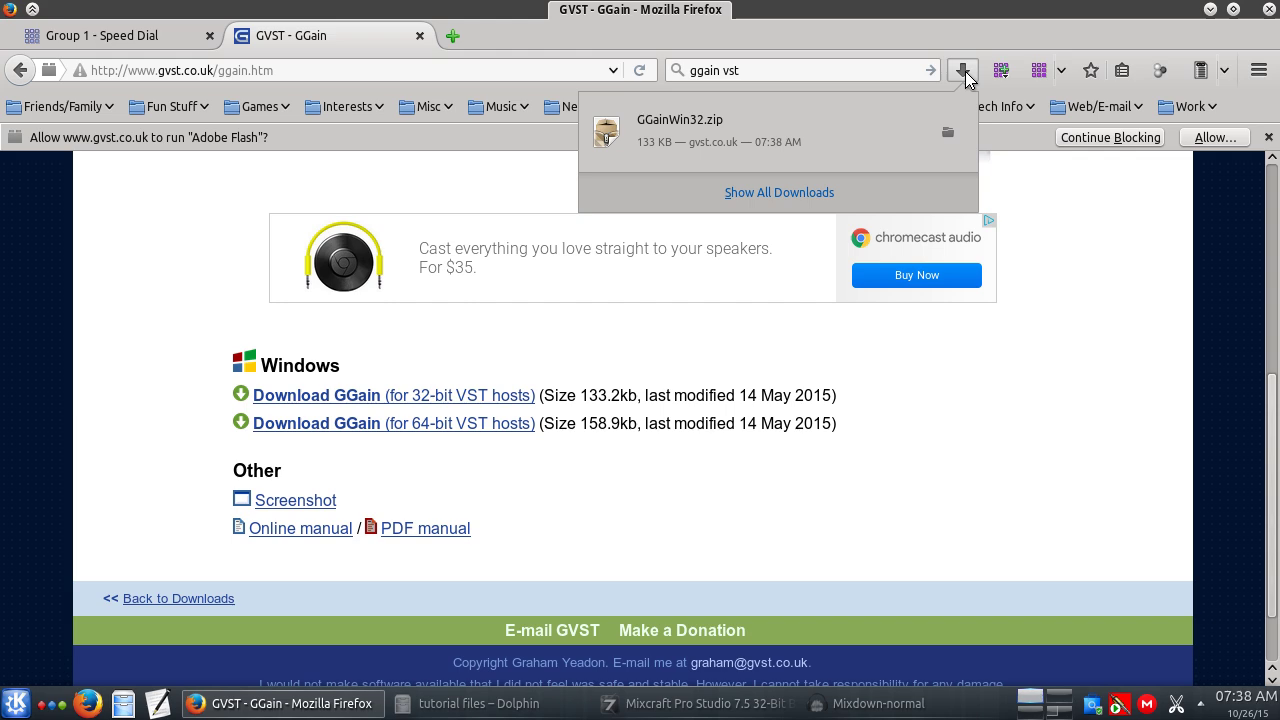
{"action": "left_click", "coordinate": [945, 133]}
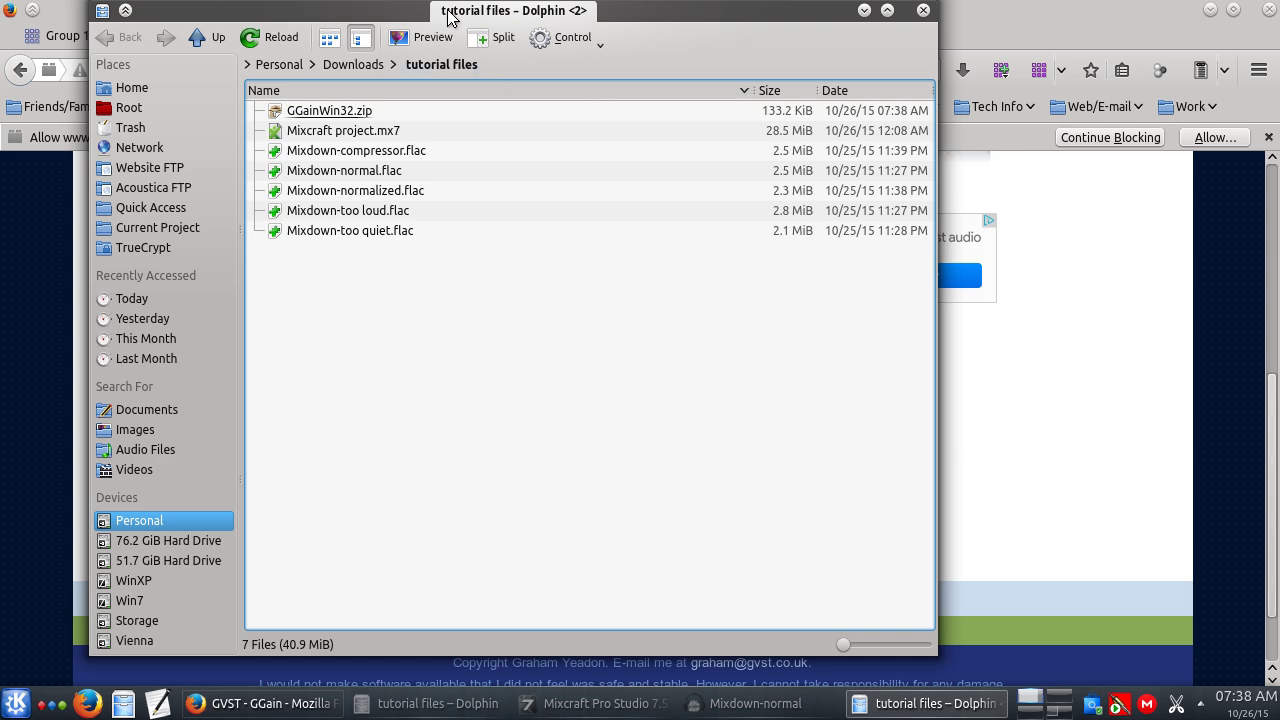
{"action": "left_click_drag", "start_coordinate": [445, 14], "coordinate": [786, 32]}
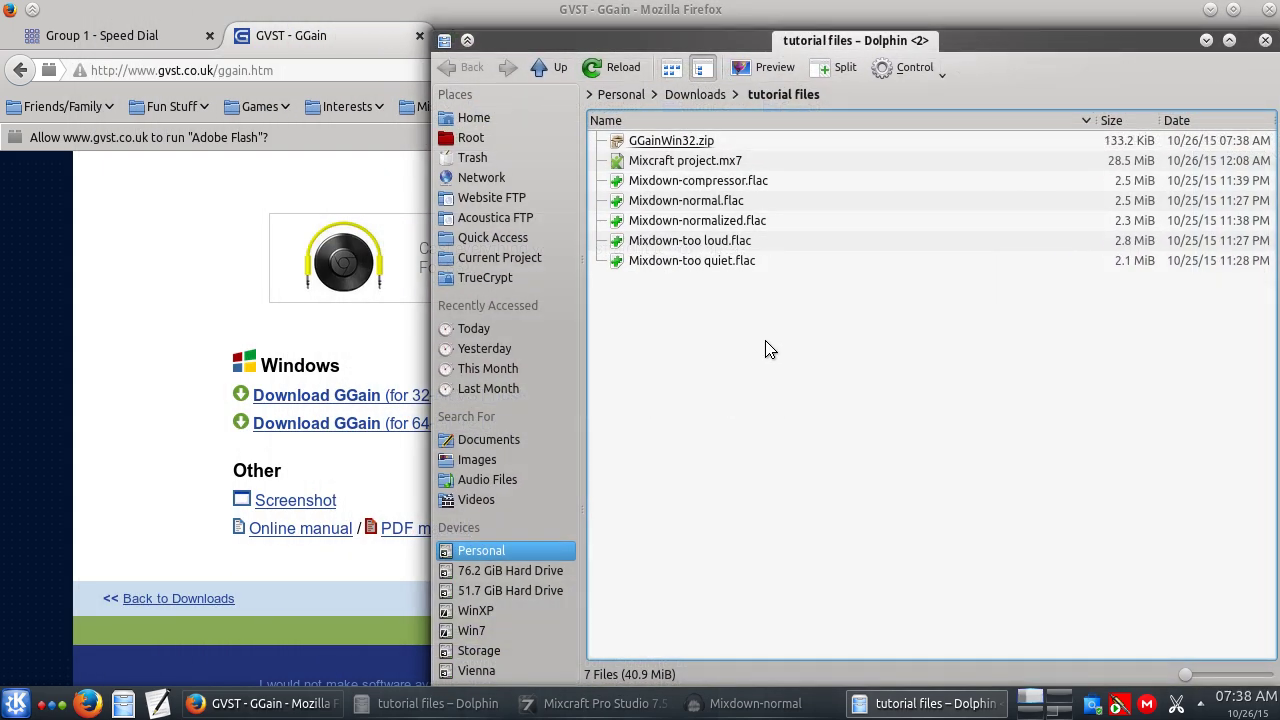
{"action": "left_click", "coordinate": [672, 145]}
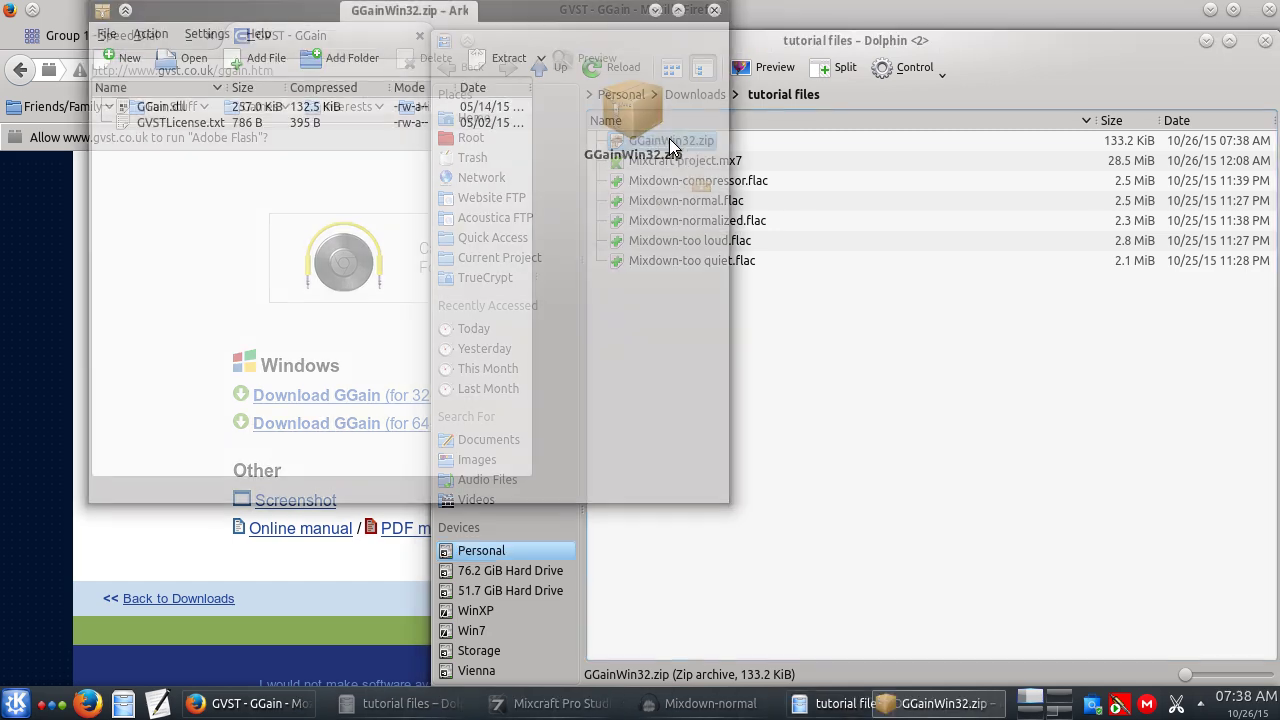
{"action": "left_click_drag", "start_coordinate": [500, 12], "coordinate": [411, 12]}
{"action": "left_click", "coordinate": [708, 42]}
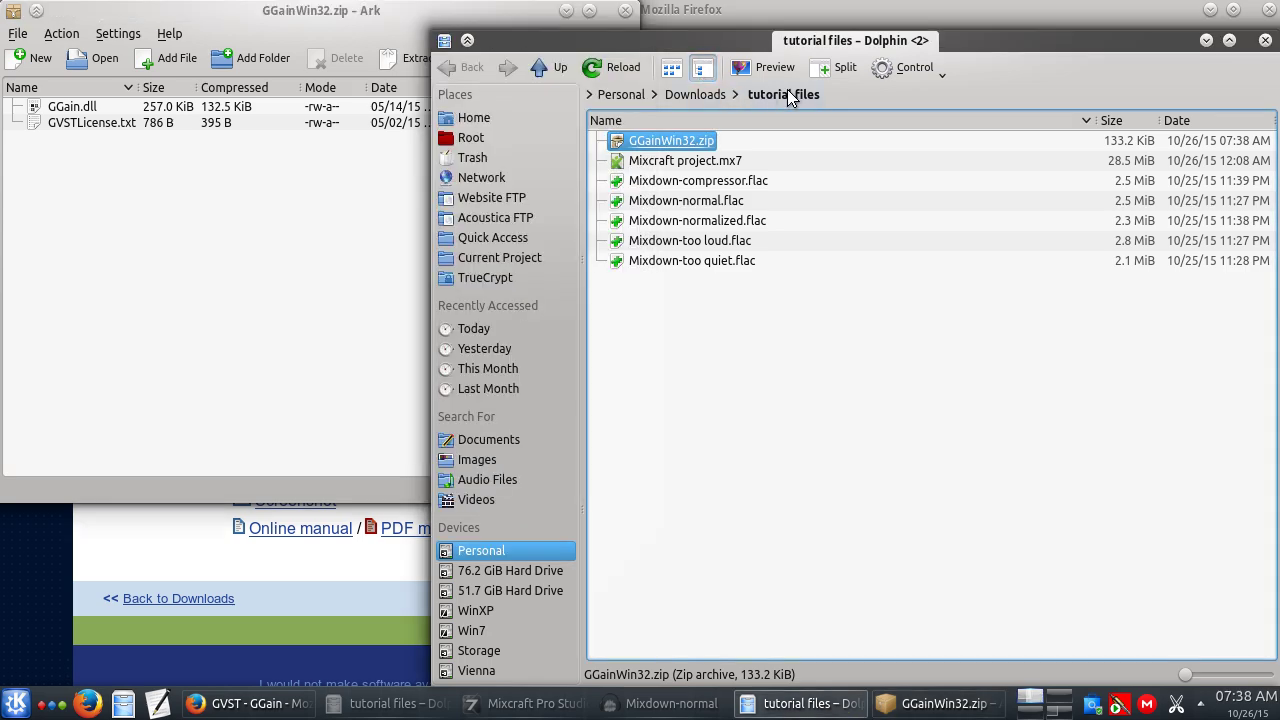
Go to the hidden .wine folder in the home directory and open drive_c/Program Files (x86).
{"action": "left_click", "coordinate": [527, 116]}
{"action": "left_click", "coordinate": [713, 94]}
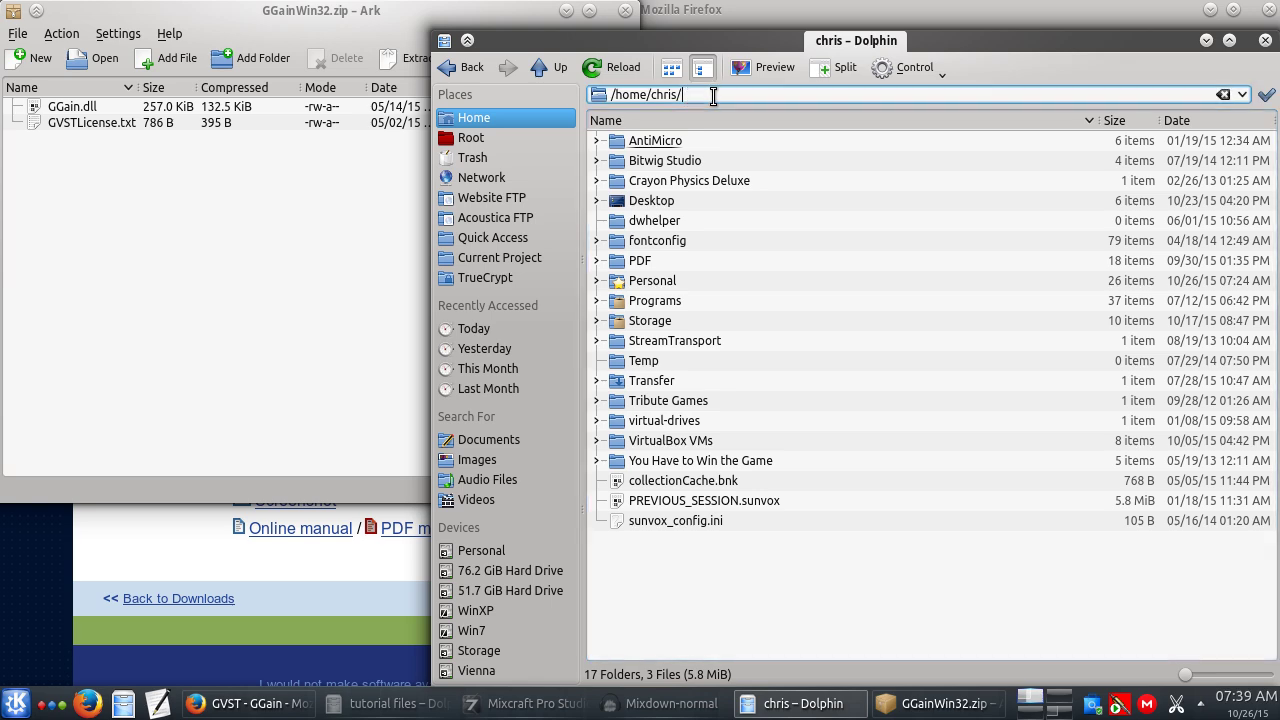
{"action": "left_click_drag", "start_coordinate": [733, 97], "coordinate": [583, 97]}
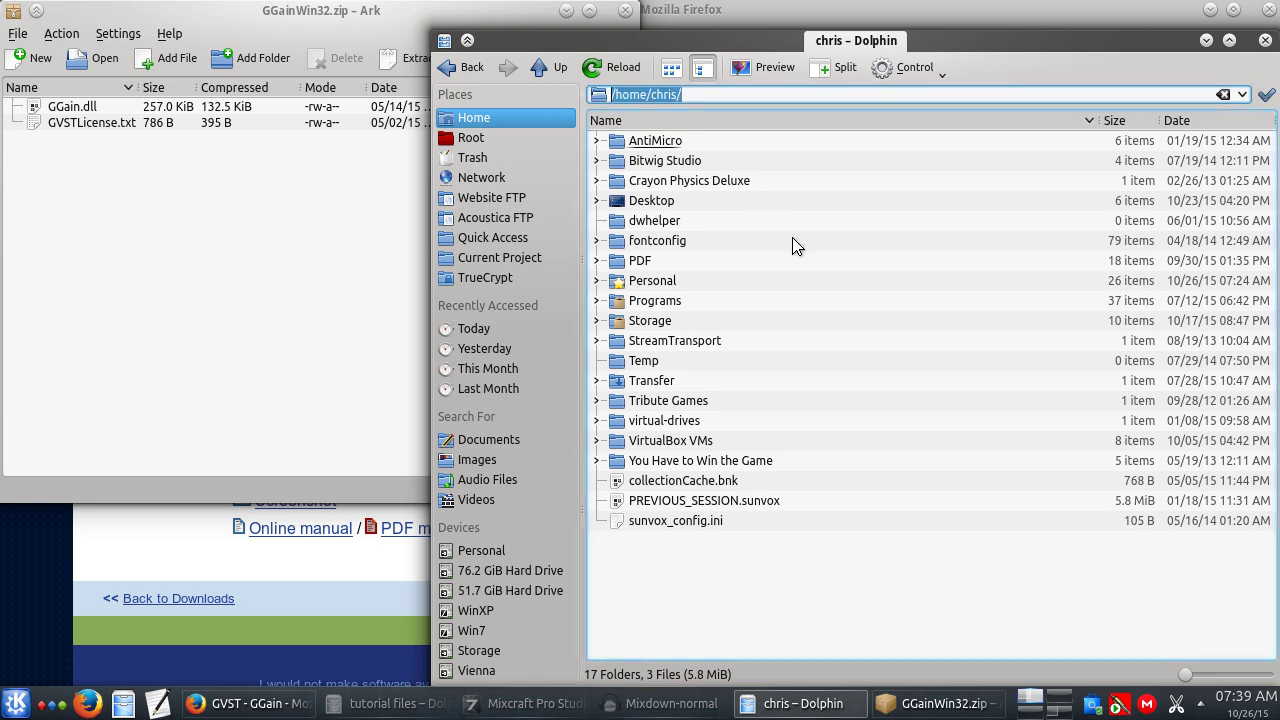
{"action": "type", "text": "/hom"}
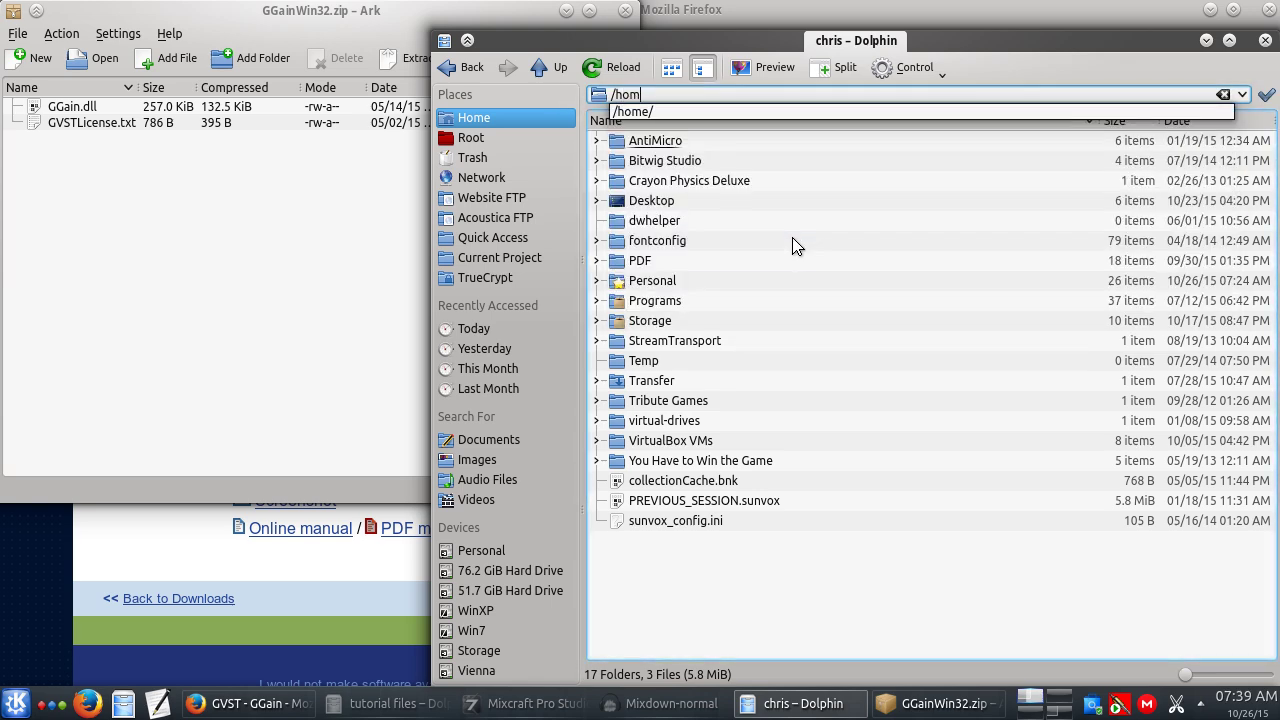
{"action": "type", "text": "e/chris/."}
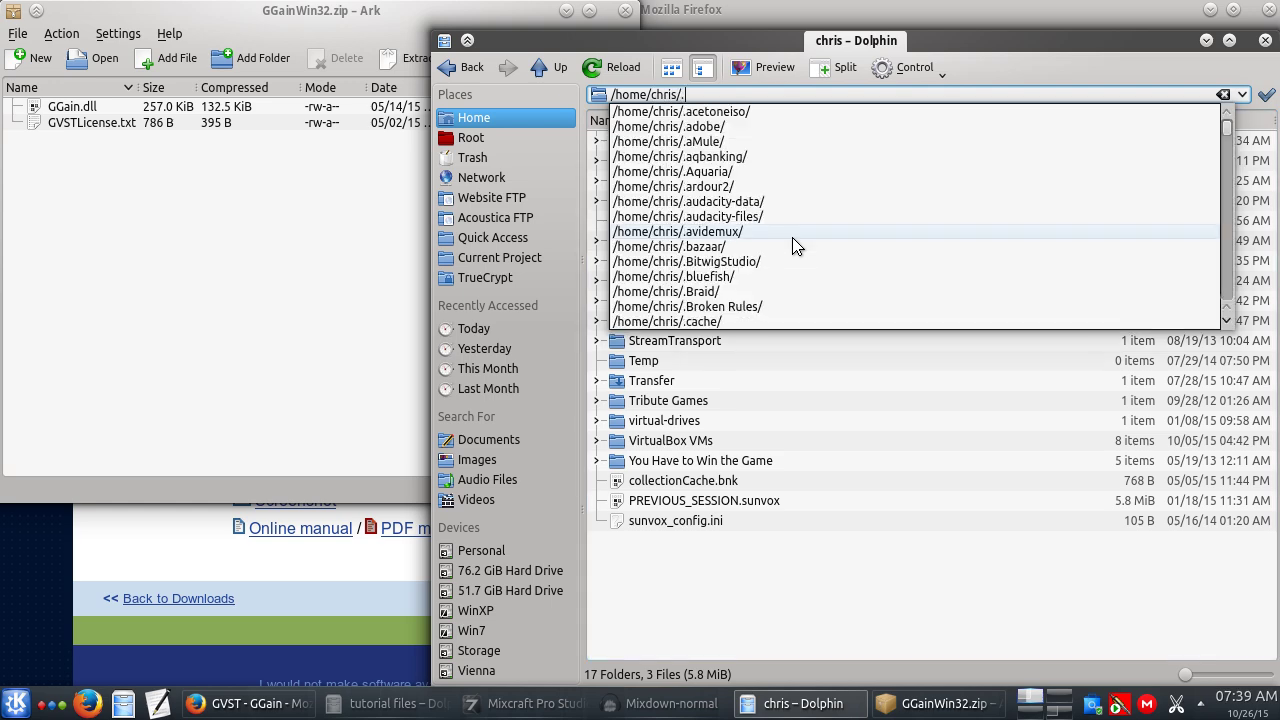
{"action": "type", "text": "wine/"}
{"action": "key", "text": "Return"}
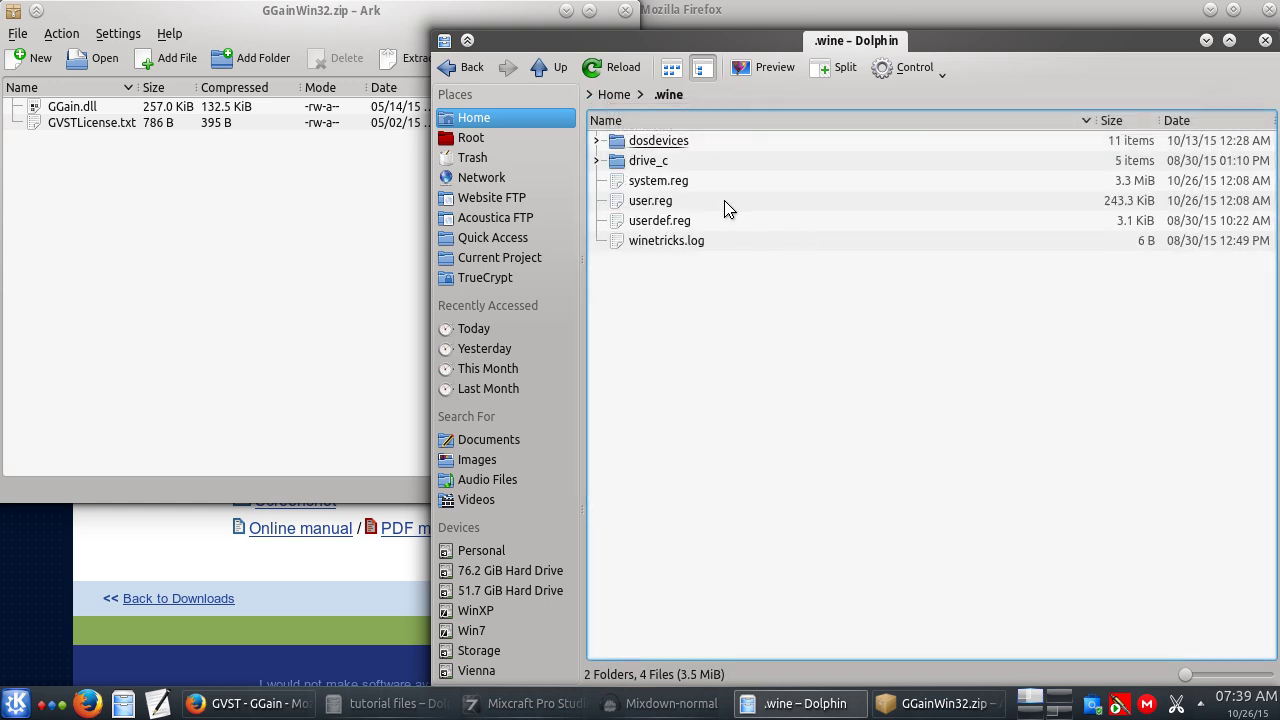
{"action": "left_click", "coordinate": [647, 165]}
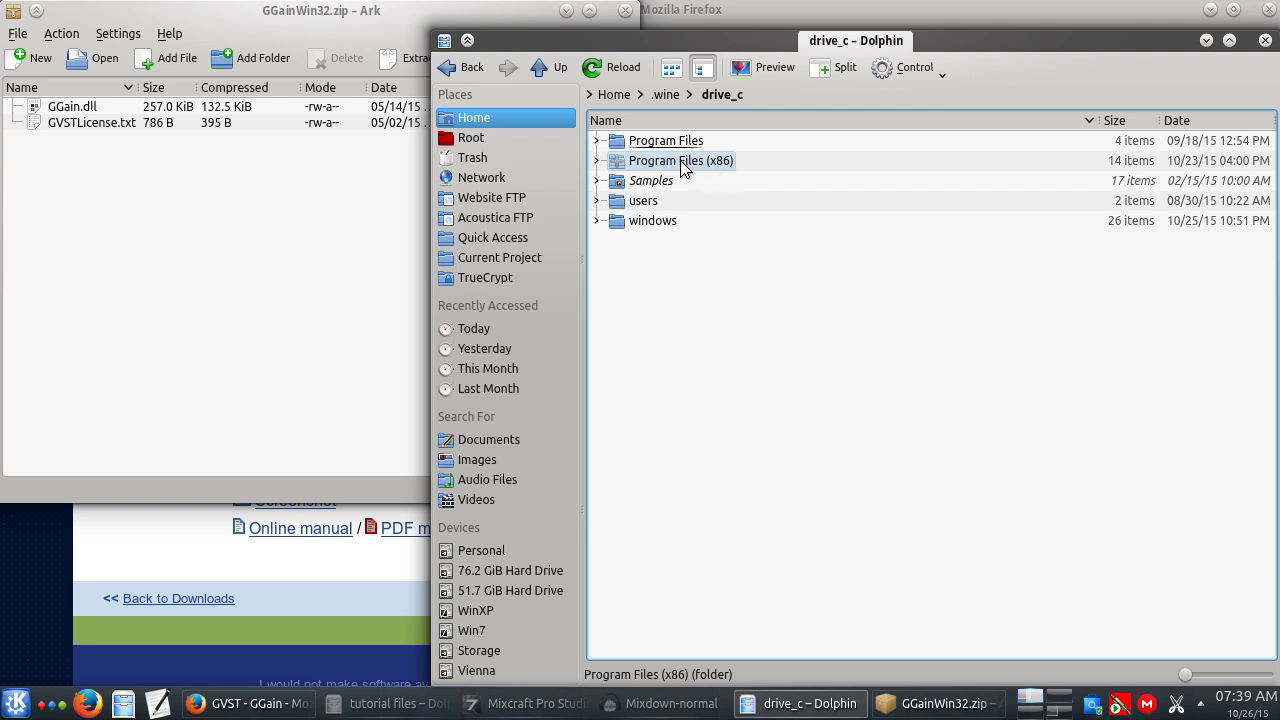
{"action": "left_click", "coordinate": [670, 160]}
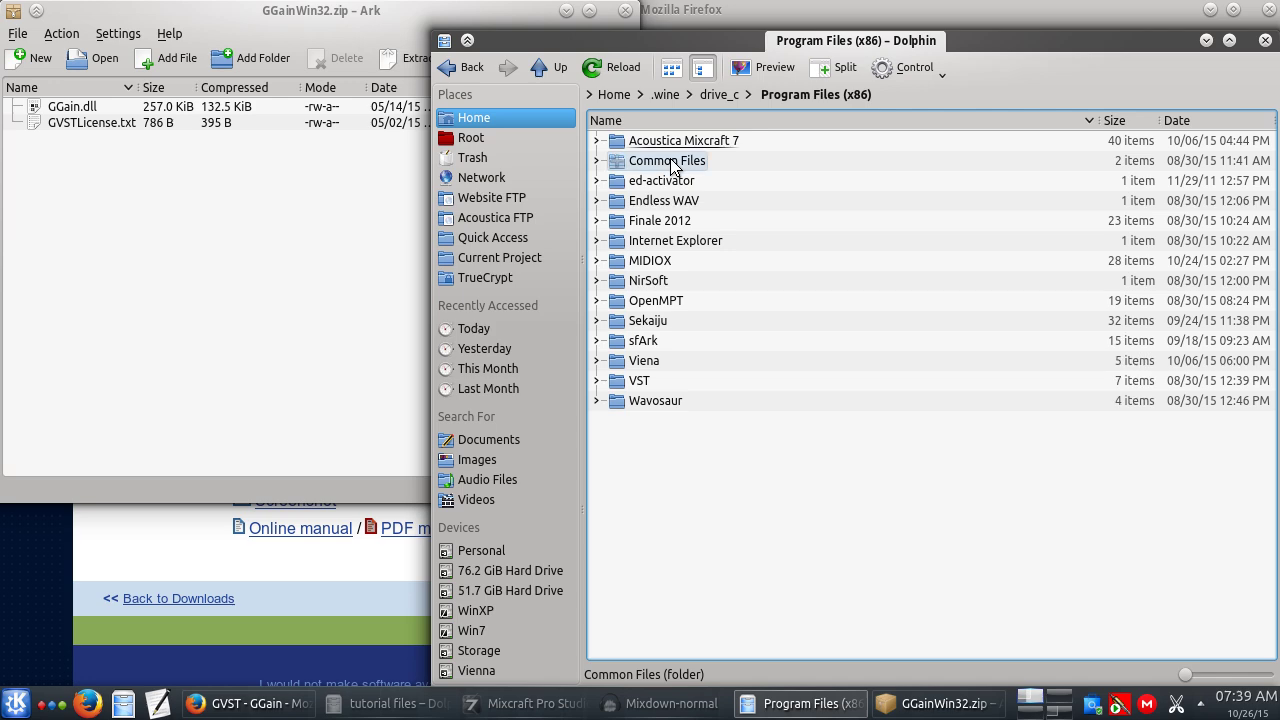
Examine the Common Files/VST2 folder under drive_c/Program Files and return to Program Files (x86).
{"action": "left_click", "coordinate": [720, 95]}
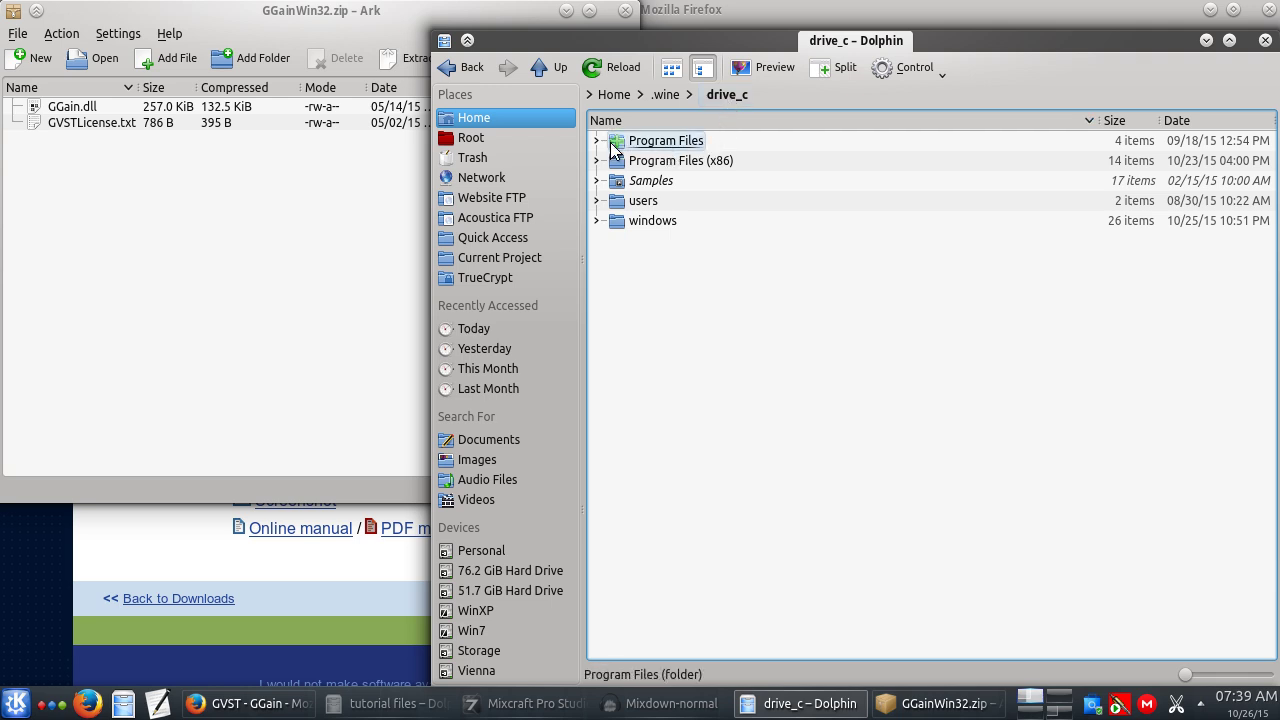
{"action": "left_click", "coordinate": [652, 140]}
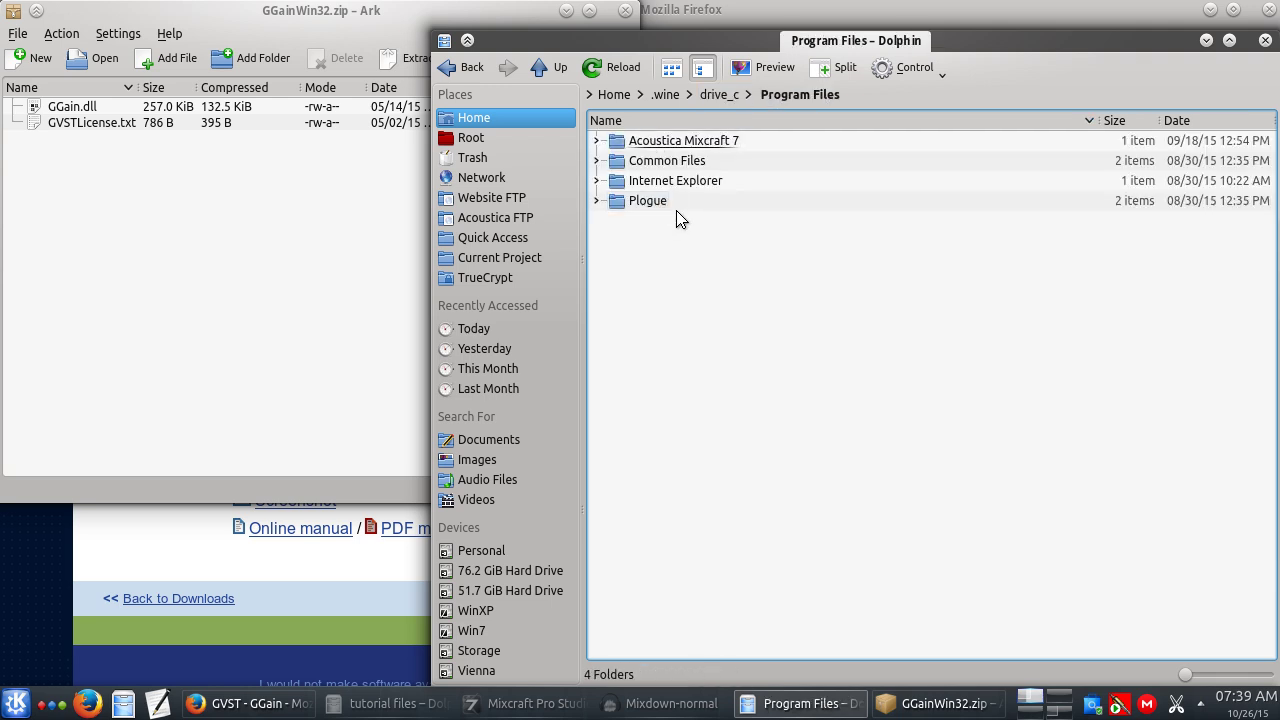
{"action": "left_click", "coordinate": [656, 166]}
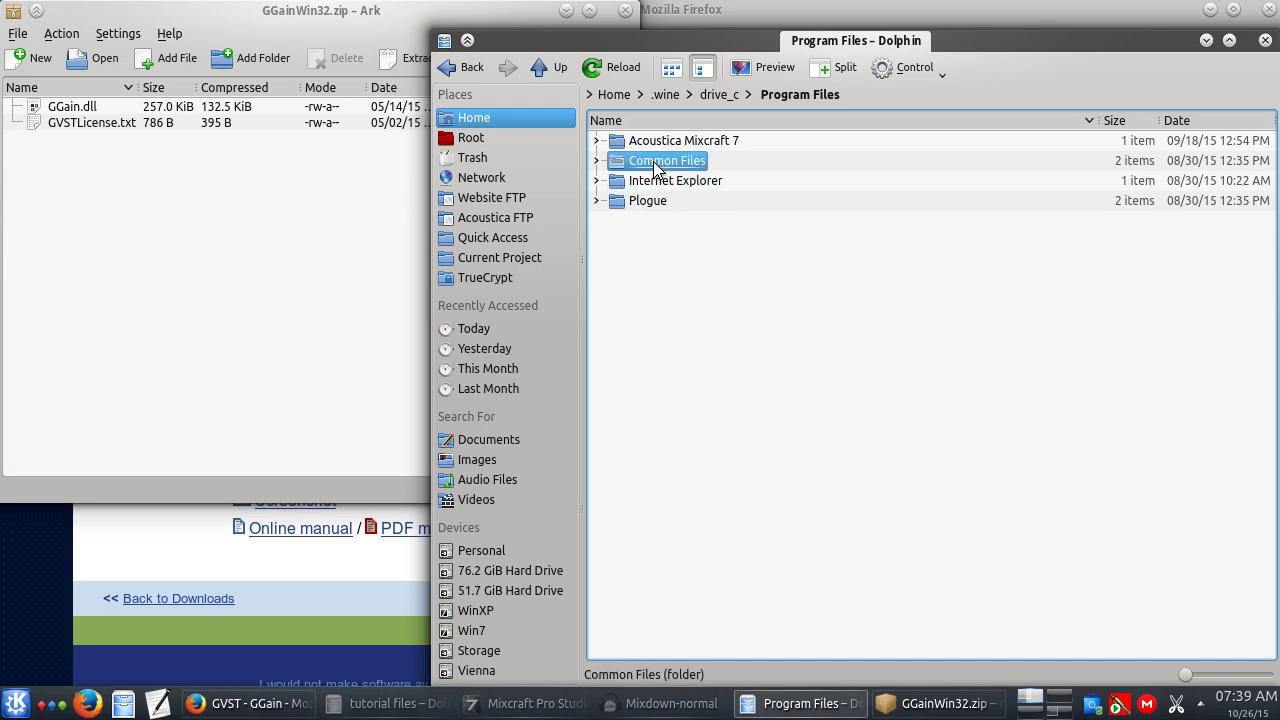
{"action": "left_click", "coordinate": [655, 165]}
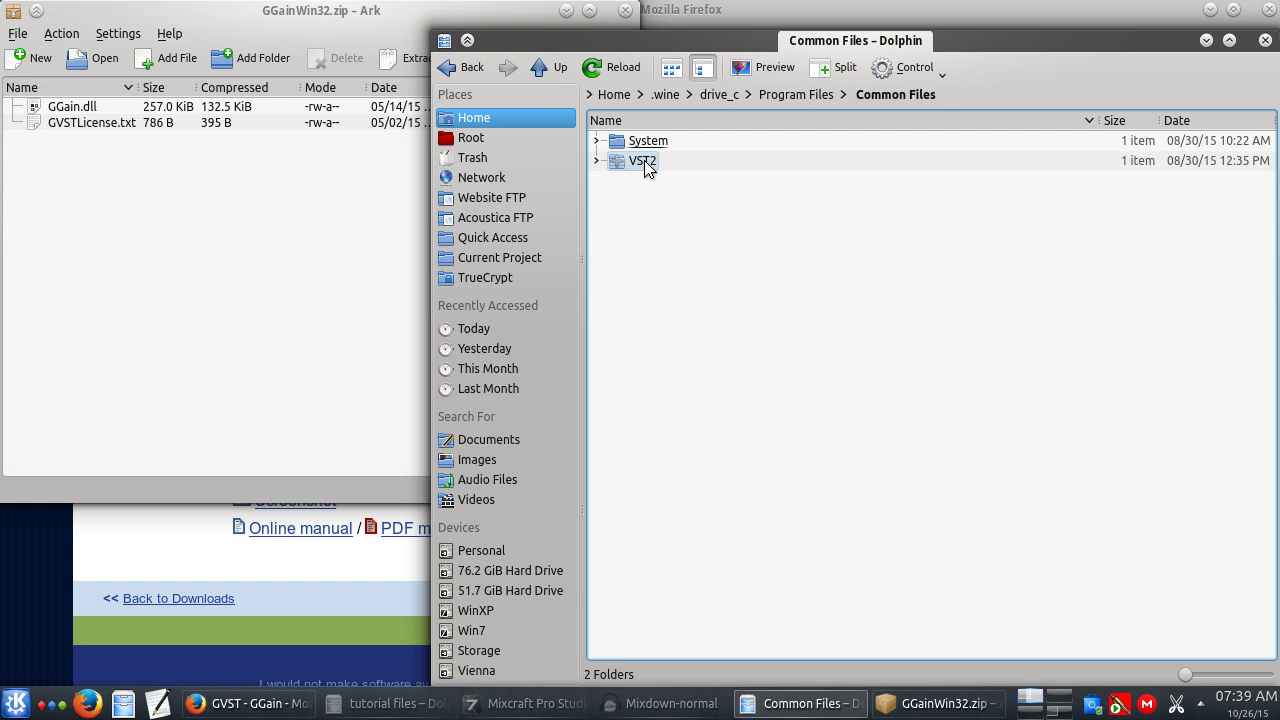
{"action": "left_click", "coordinate": [644, 160]}
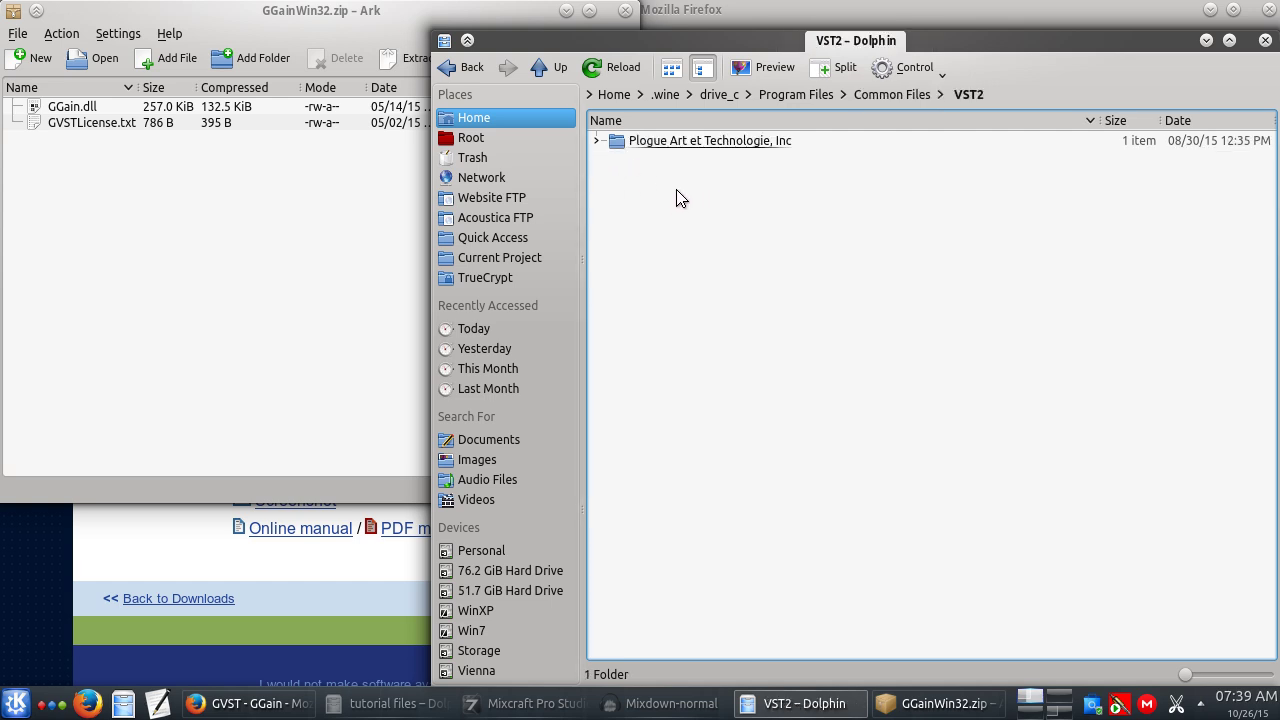
{"action": "left_click", "coordinate": [785, 95]}
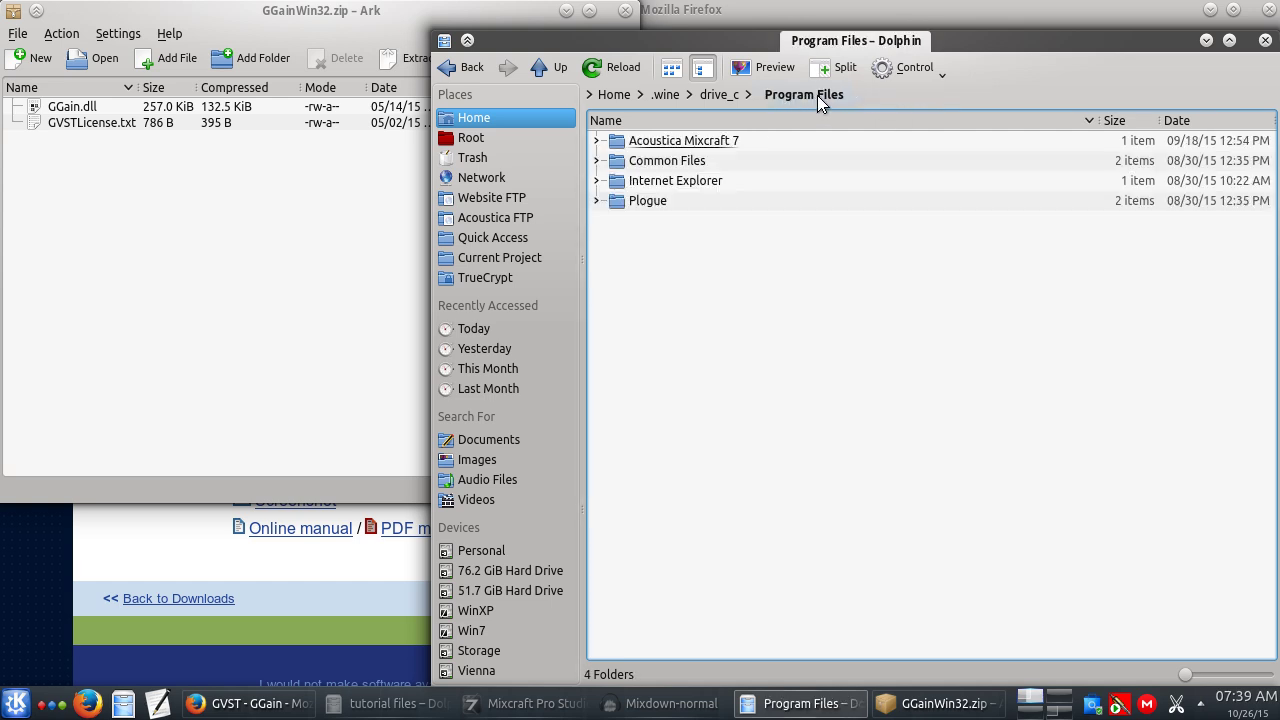
{"action": "left_click", "coordinate": [724, 95]}
{"action": "left_click", "coordinate": [678, 159]}
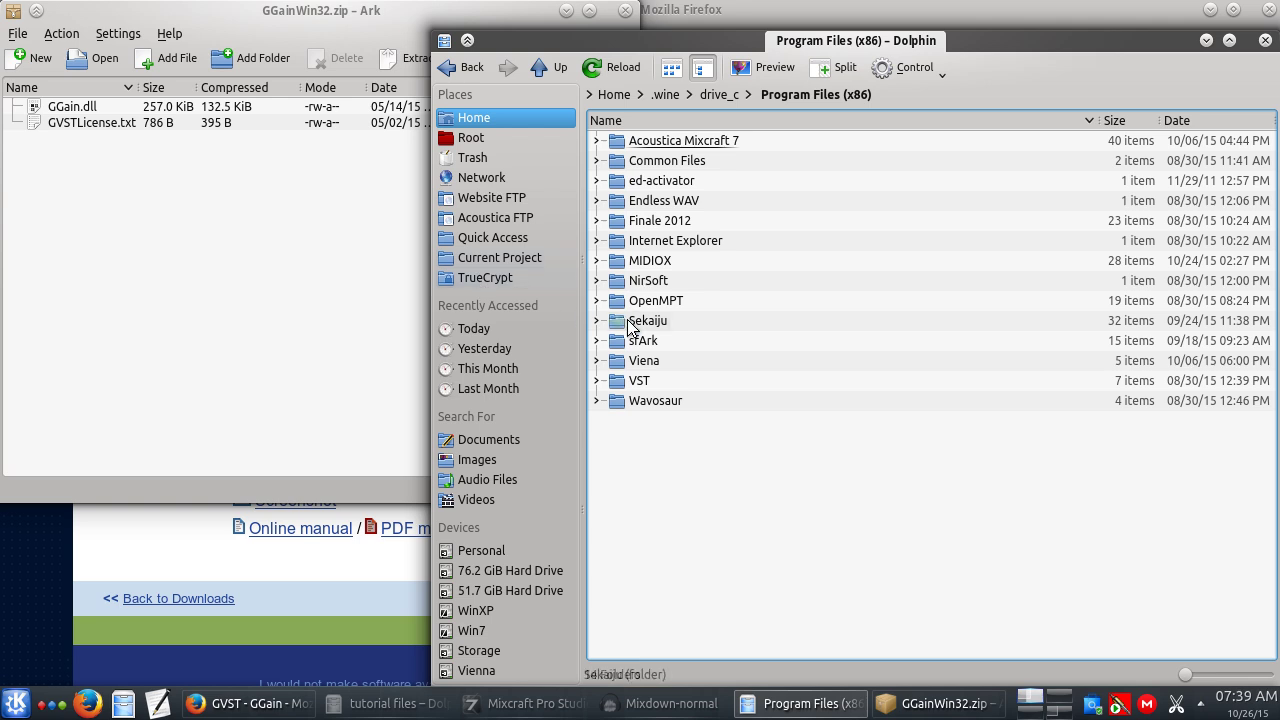
Try to copy GGain.dll from the GGainWin32.zip archive into the VST folder under Program Files (x86).
{"action": "left_click", "coordinate": [641, 380]}
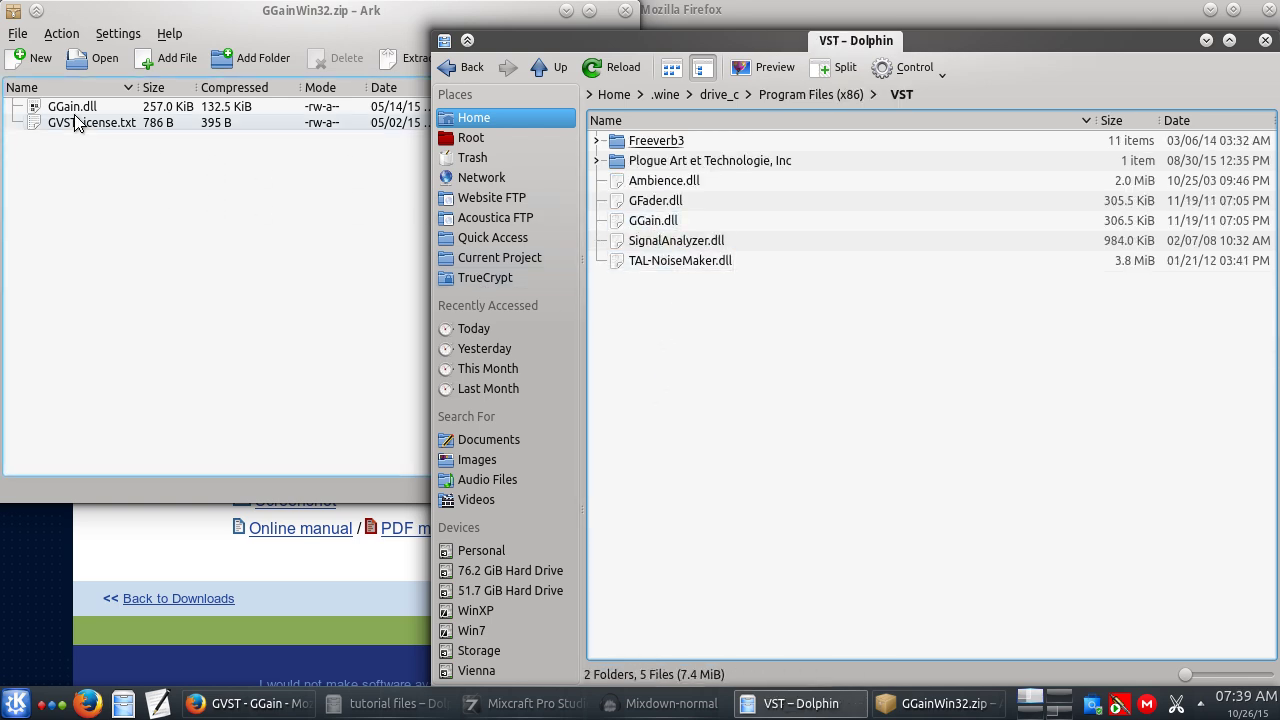
{"action": "left_click_drag", "start_coordinate": [72, 106], "coordinate": [813, 391]}
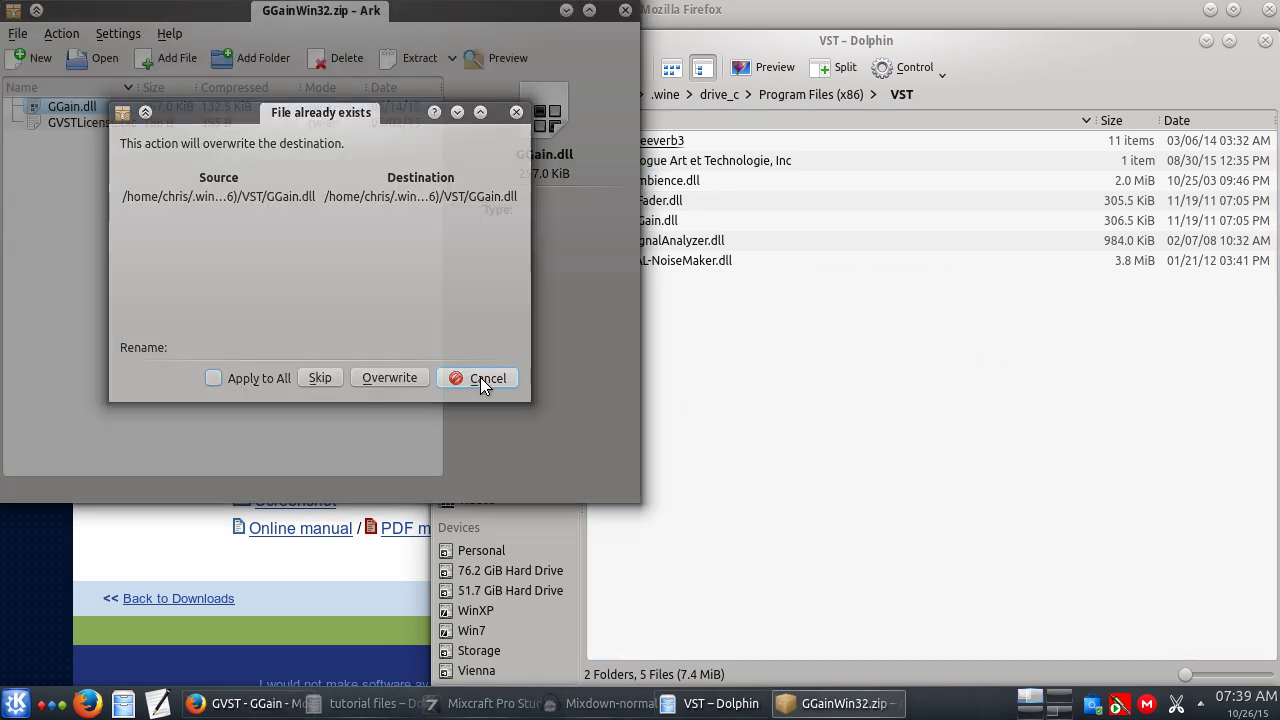
{"action": "left_click", "coordinate": [480, 378]}
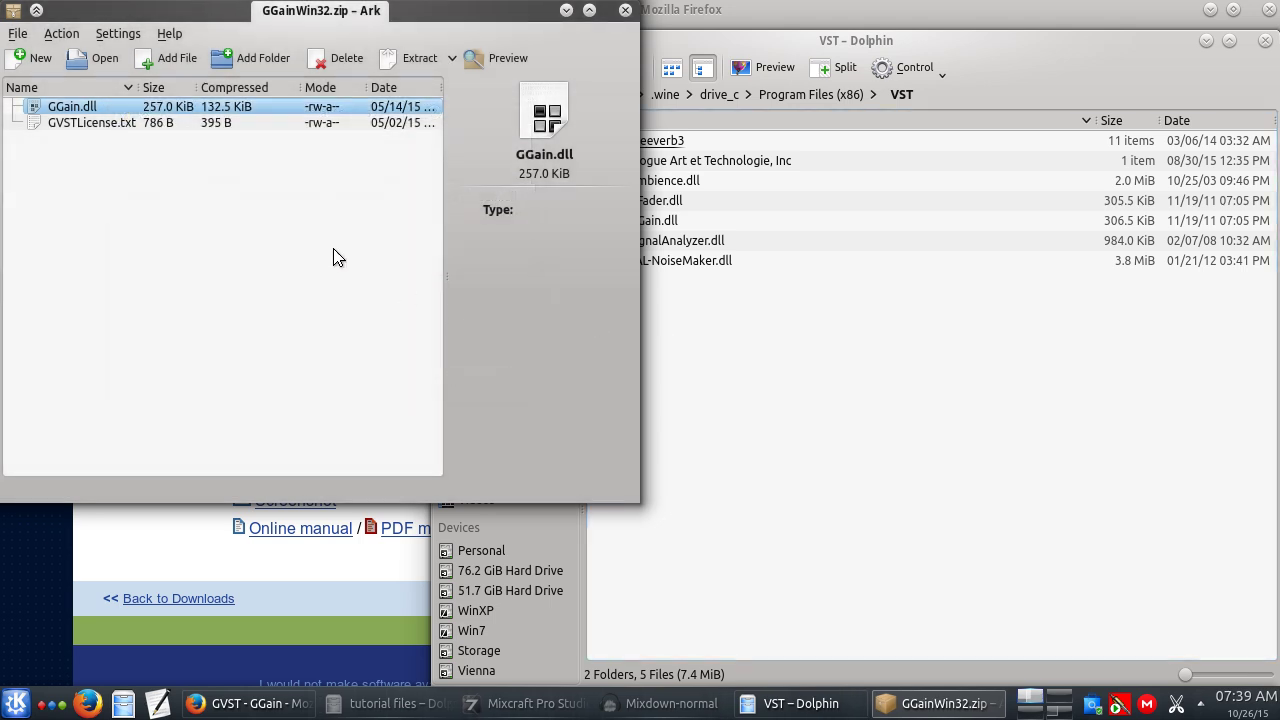
{"action": "left_click", "coordinate": [140, 174]}
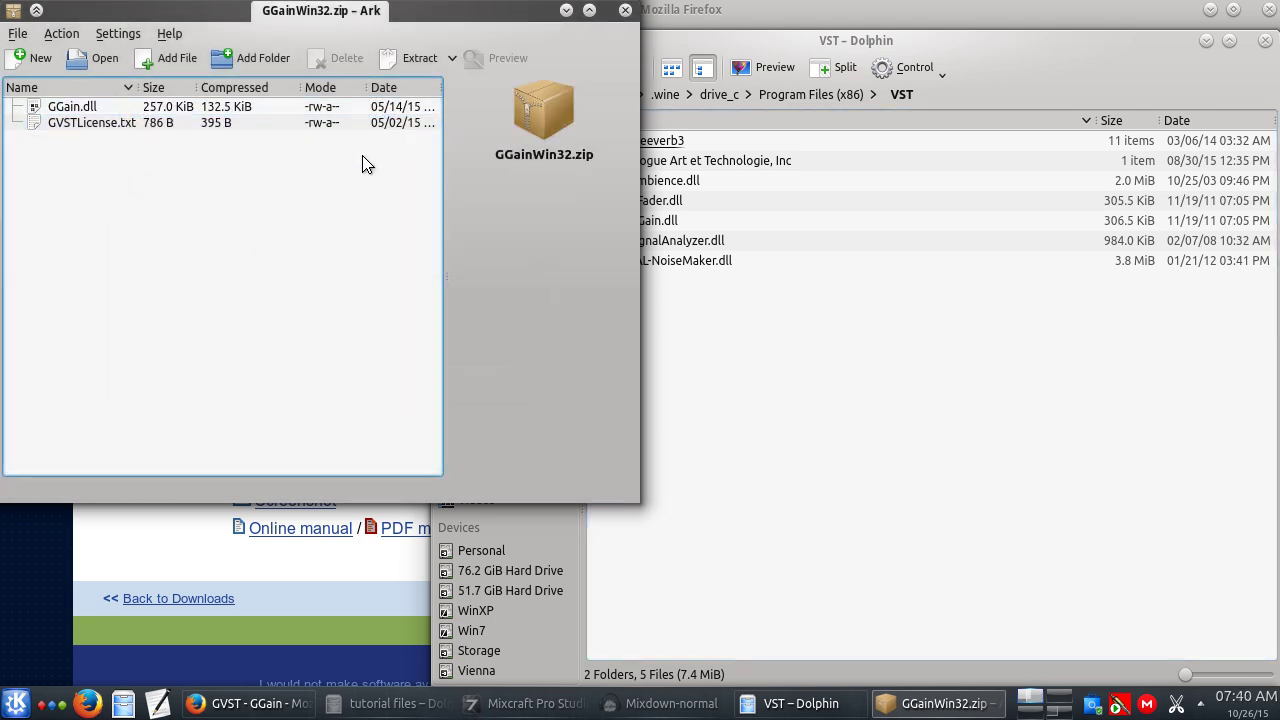
Close the GGainWin32.zip archive, the VST folder window and the GGain web page.
{"action": "left_click", "coordinate": [626, 11]}
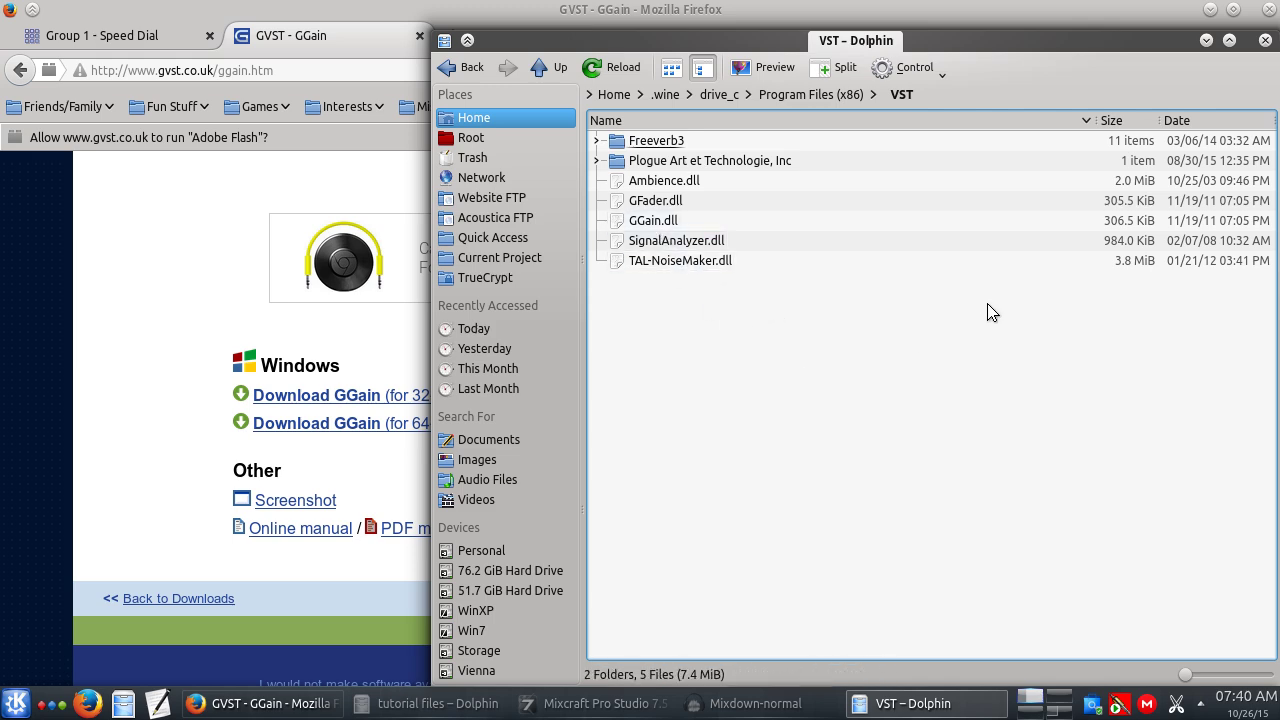
{"action": "left_click", "coordinate": [1264, 41]}
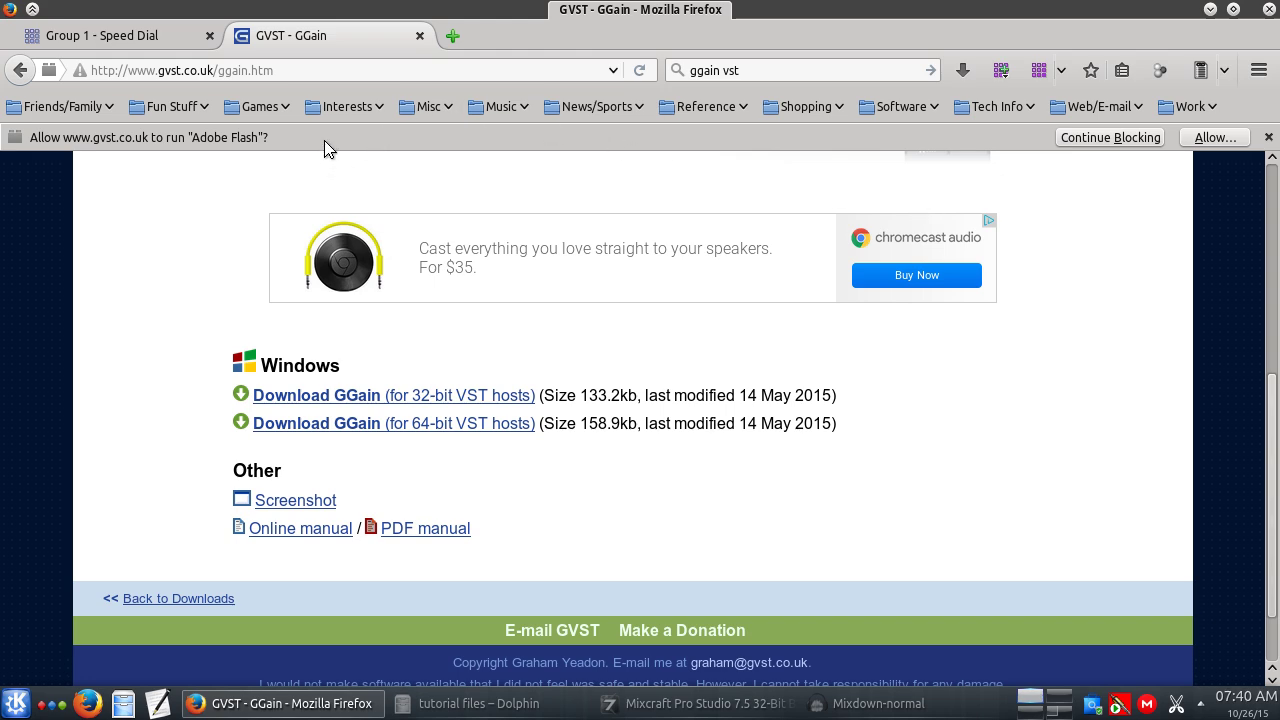
{"action": "left_click", "coordinate": [420, 36]}
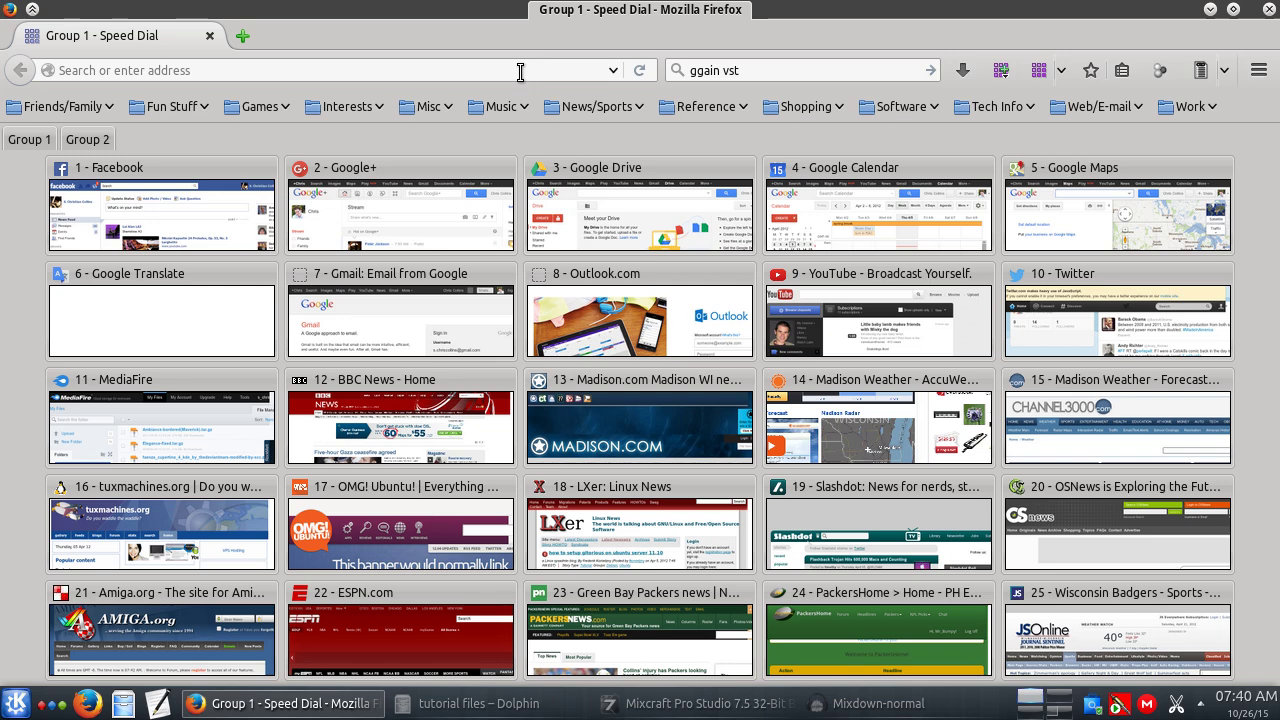
Search Google for "audacity" and highlight the audacityteam.org address of the first result.
{"action": "left_click", "coordinate": [194, 70]}
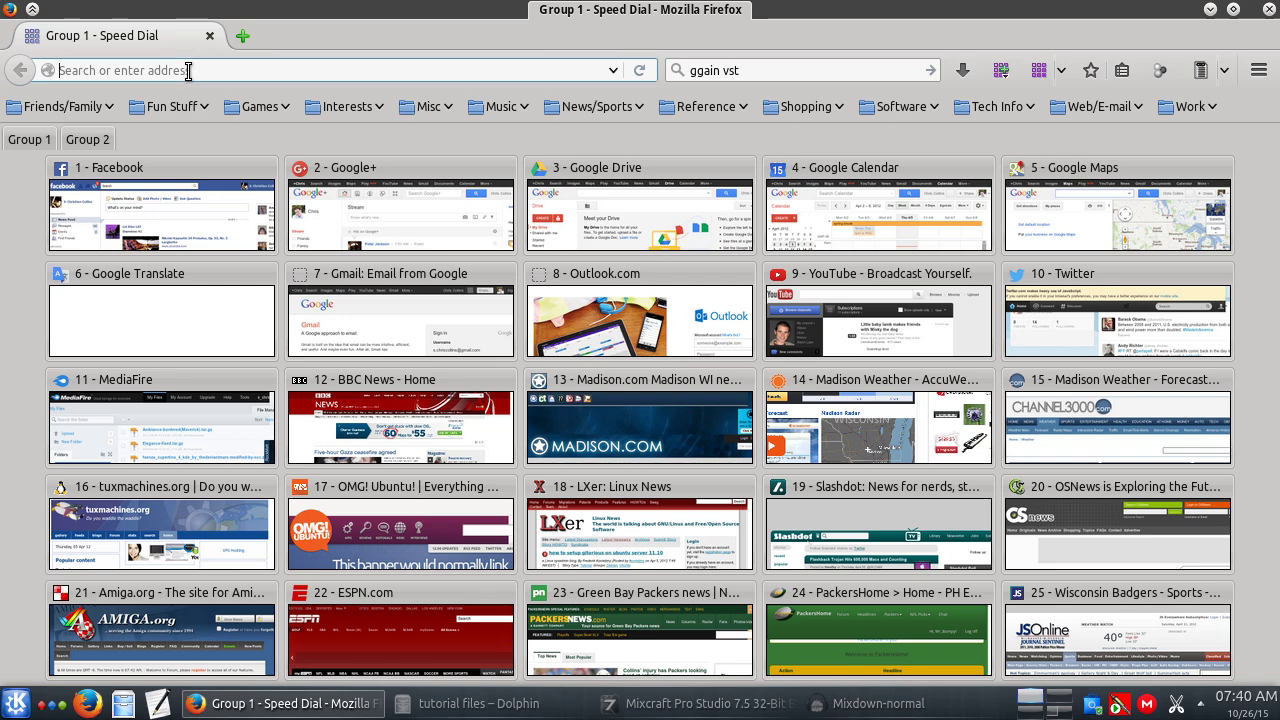
{"action": "left_click", "coordinate": [784, 72]}
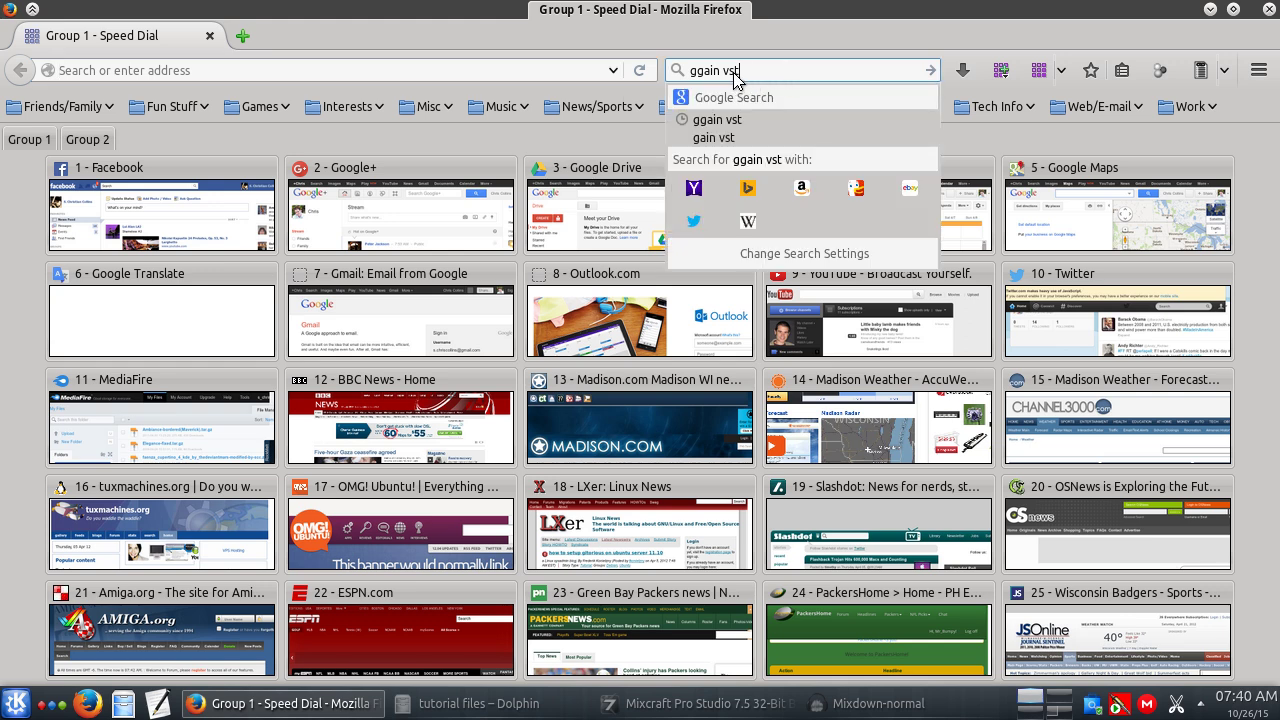
{"action": "left_click_drag", "start_coordinate": [742, 71], "coordinate": [677, 71]}
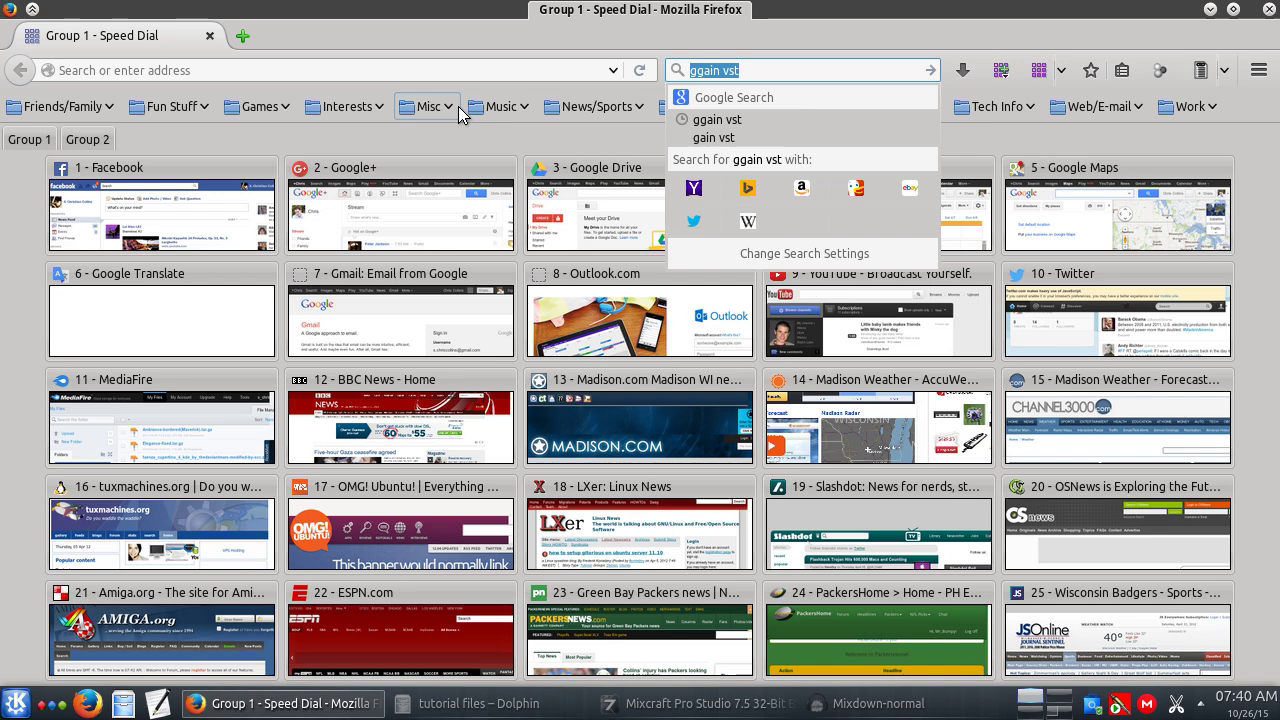
{"action": "left_click", "coordinate": [742, 71]}
{"action": "left_click_drag", "start_coordinate": [765, 70], "coordinate": [665, 62]}
{"action": "type", "text": "audacity"}
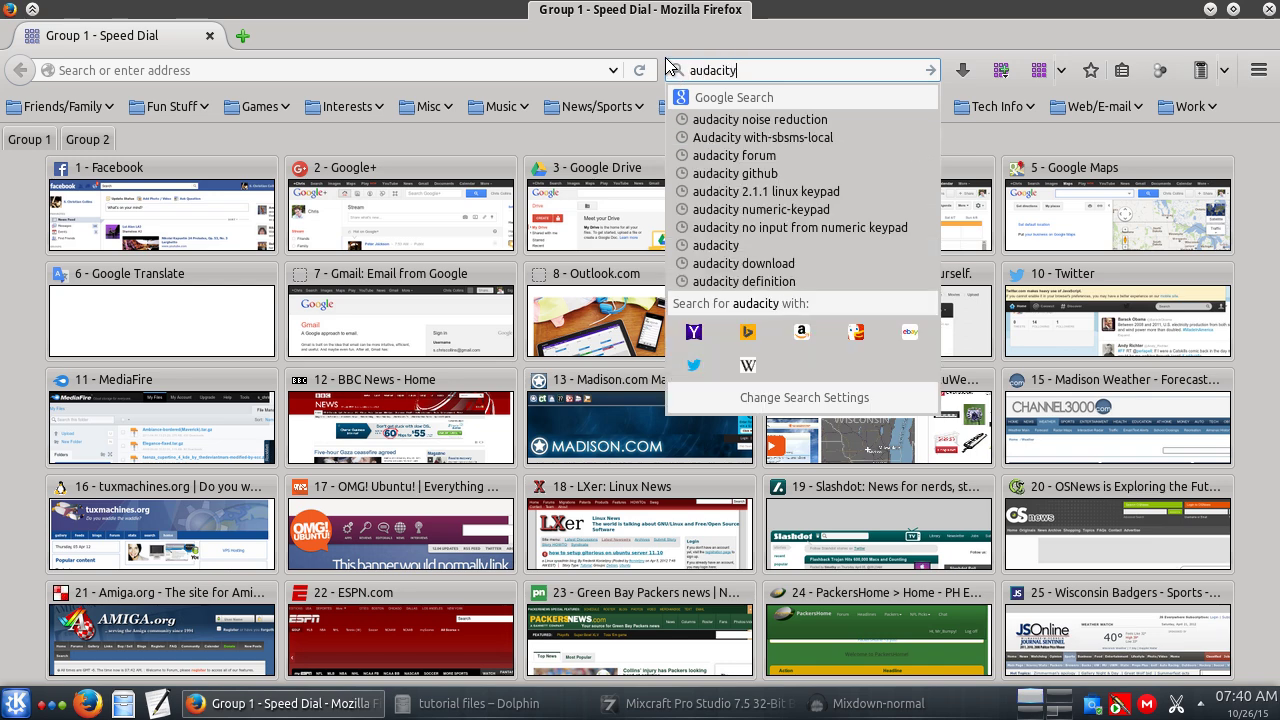
{"action": "key", "text": "Return"}
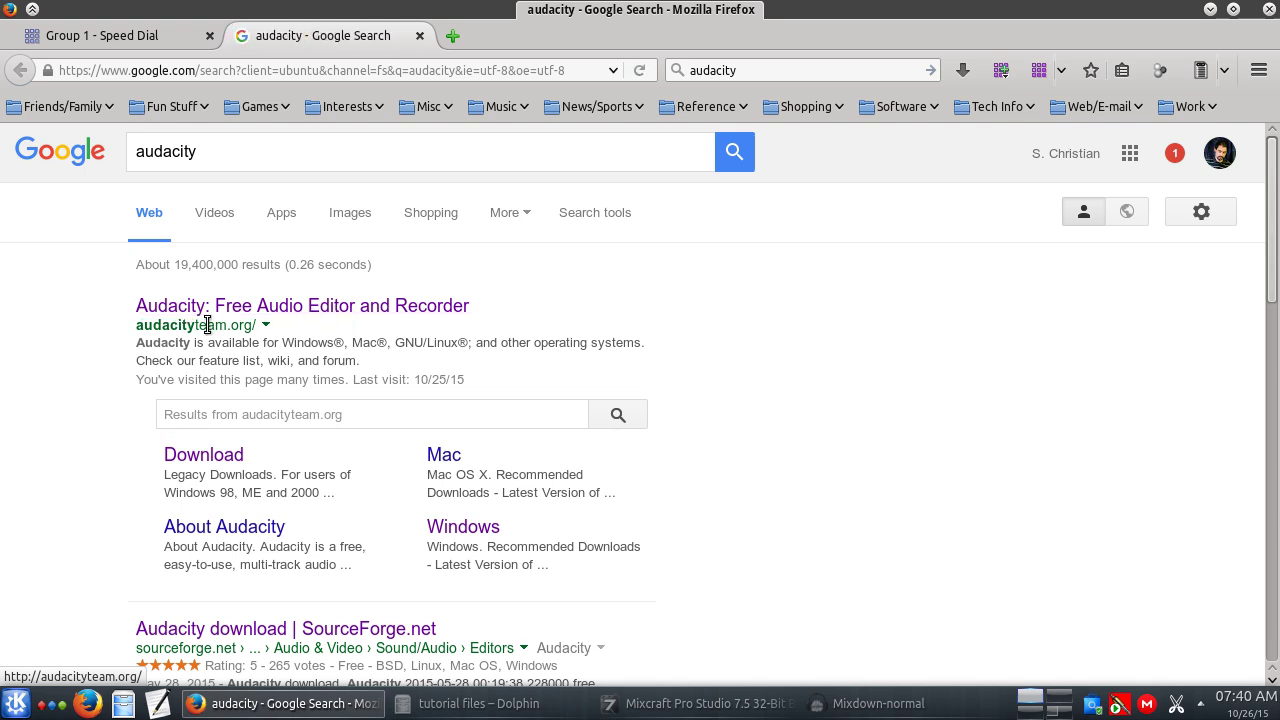
{"action": "left_click_drag", "start_coordinate": [137, 324], "coordinate": [255, 324]}
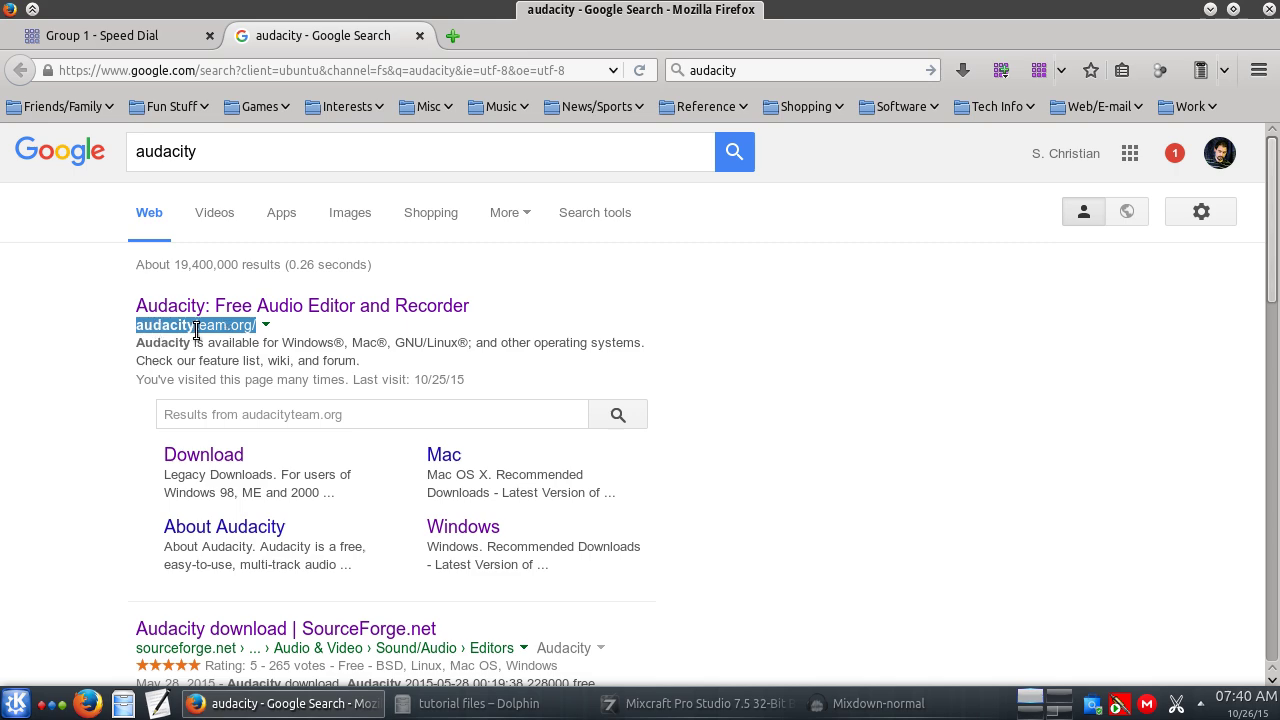
{"action": "left_click", "coordinate": [114, 338]}
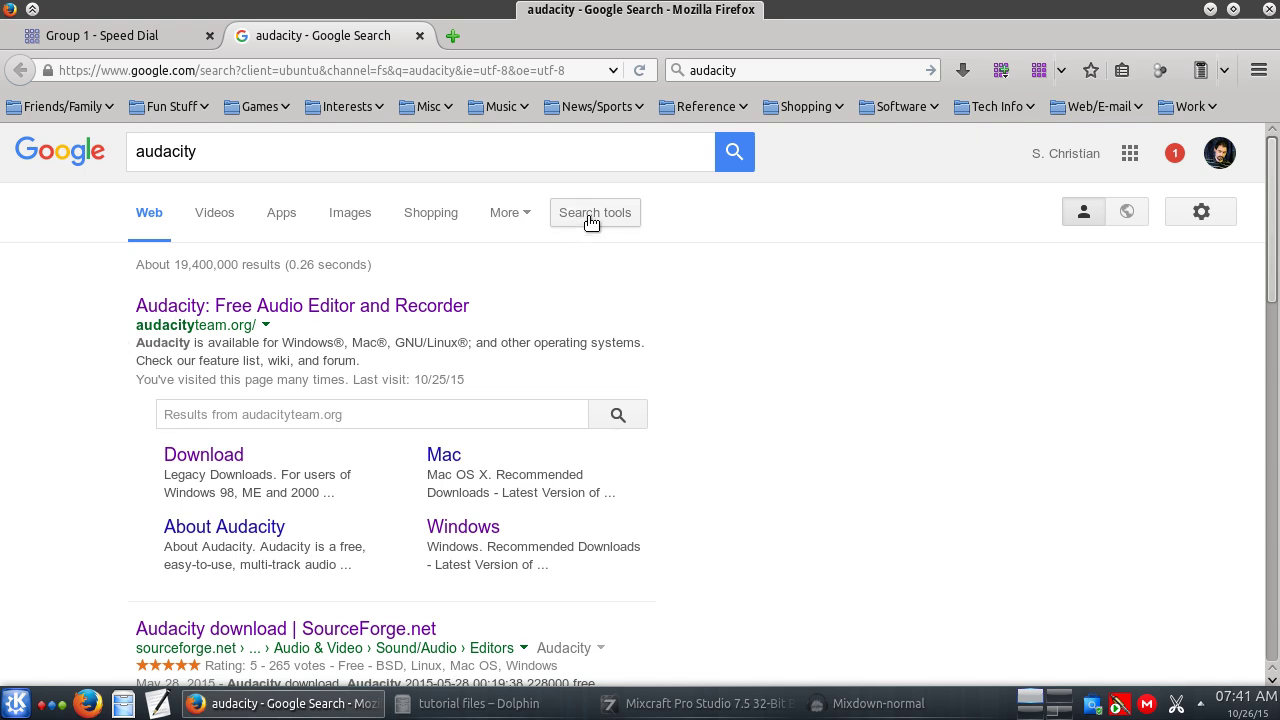
Repeat the audacity search on Yahoo, examine the DownloadInfo page behind the first ad and close it.
{"action": "left_click", "coordinate": [682, 72]}
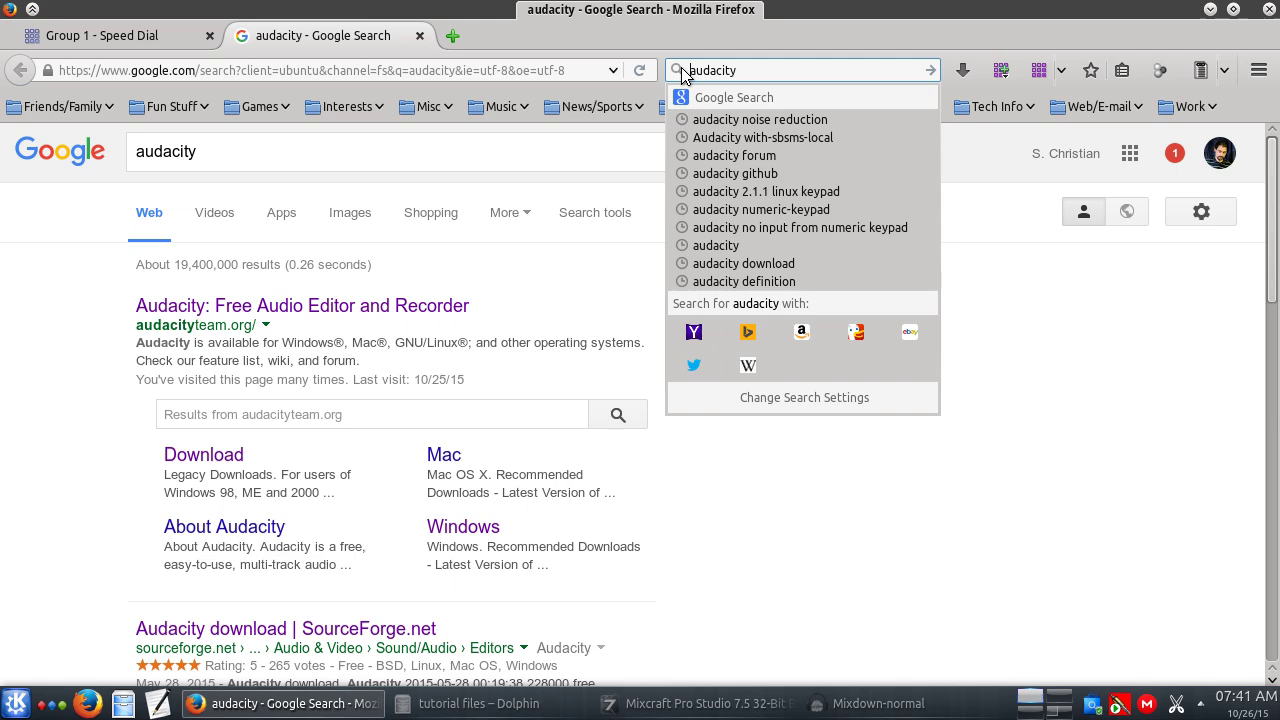
{"action": "left_click", "coordinate": [694, 333]}
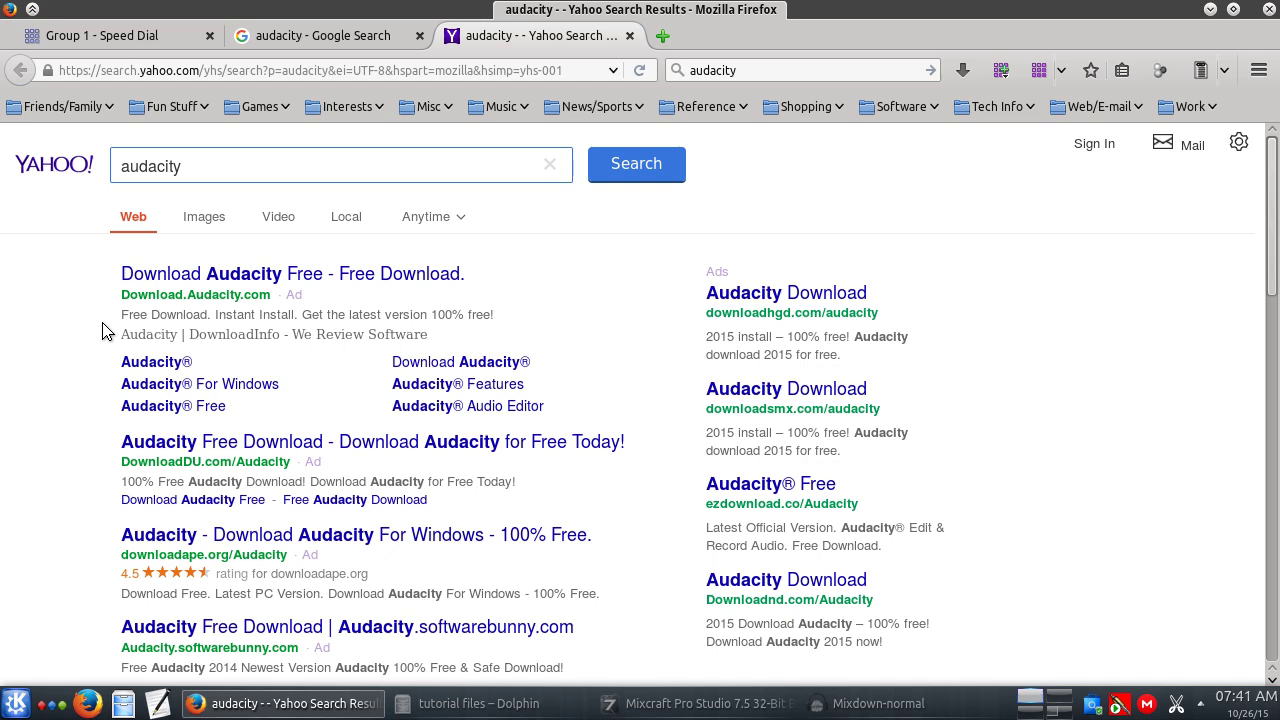
{"action": "left_click", "coordinate": [176, 275]}
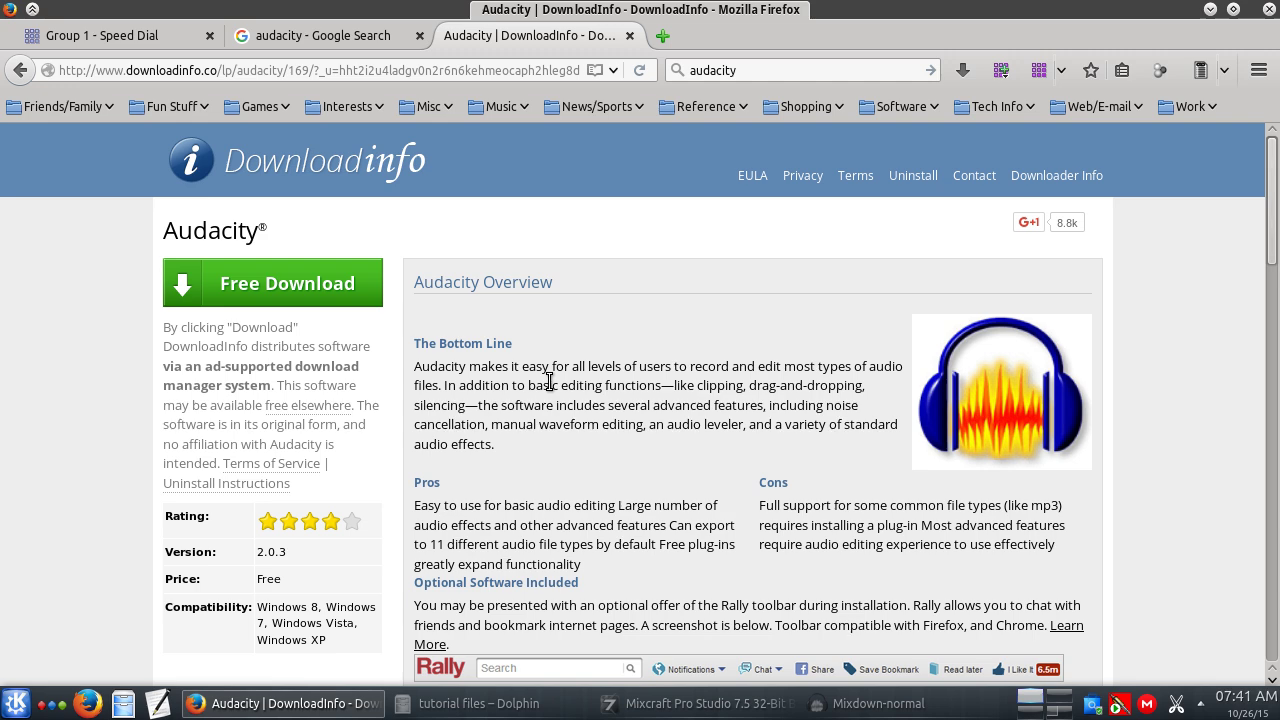
{"action": "scroll", "coordinate": [549, 381], "scroll_direction": "down", "scroll_amount": 1}
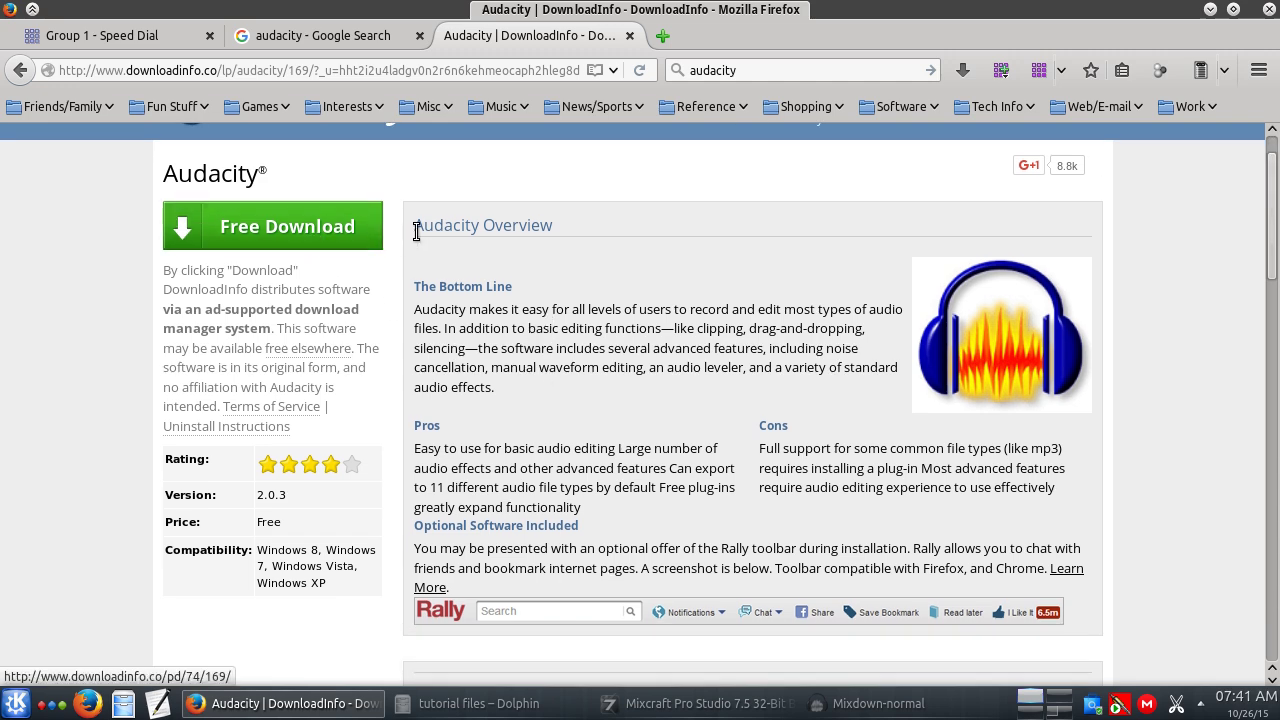
{"action": "scroll", "coordinate": [423, 238], "scroll_direction": "up", "scroll_amount": 1}
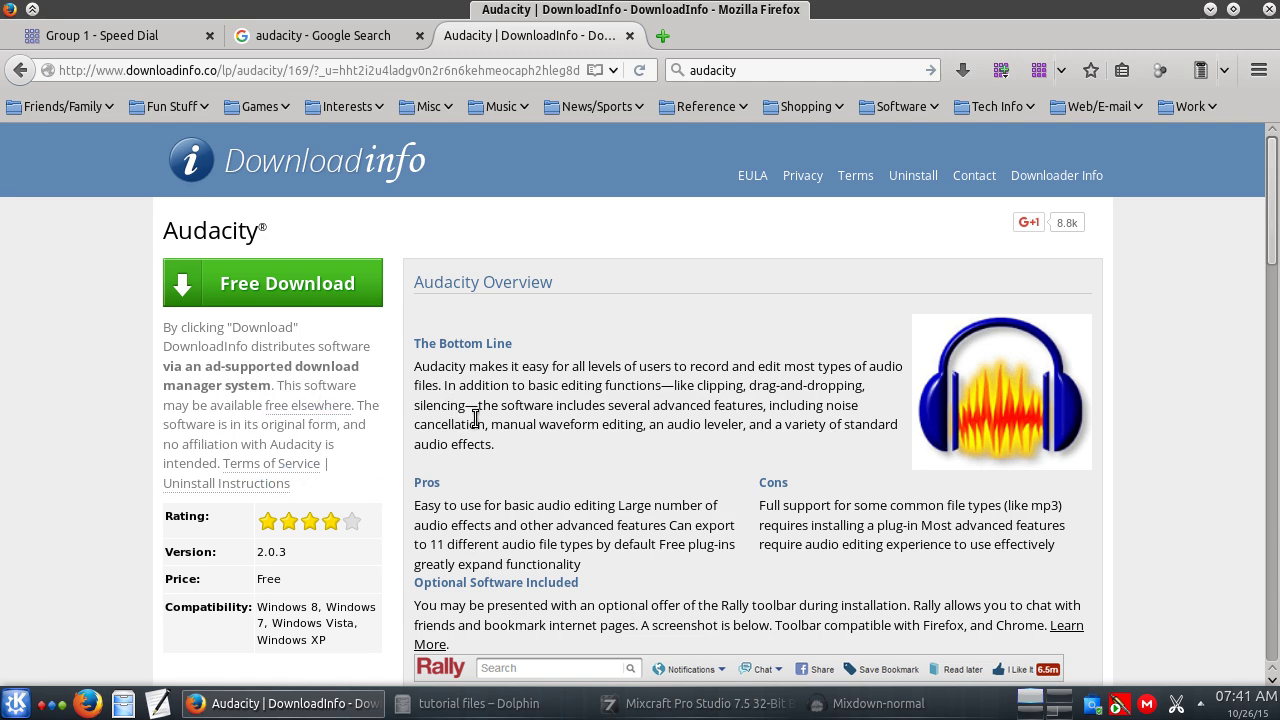
{"action": "left_click", "coordinate": [630, 36]}
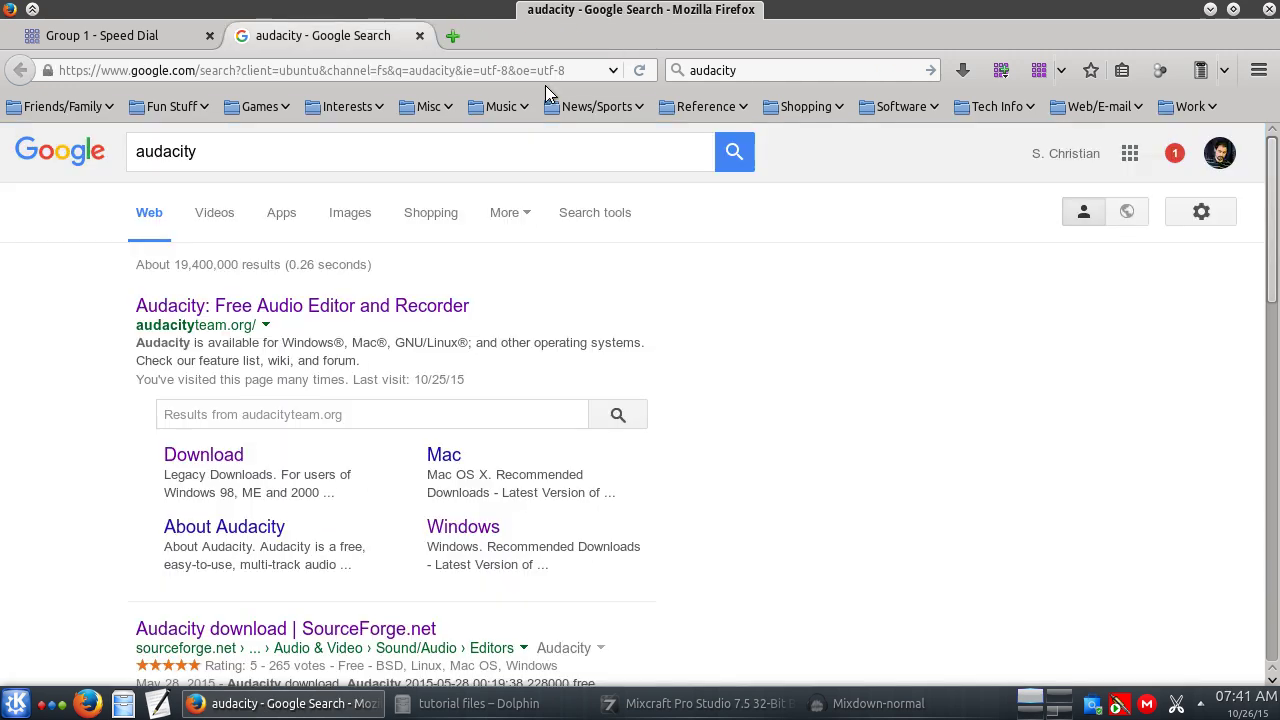
Open the official Audacity site from the Google results and go to the Audacity for Windows download page.
{"action": "left_click", "coordinate": [251, 306]}
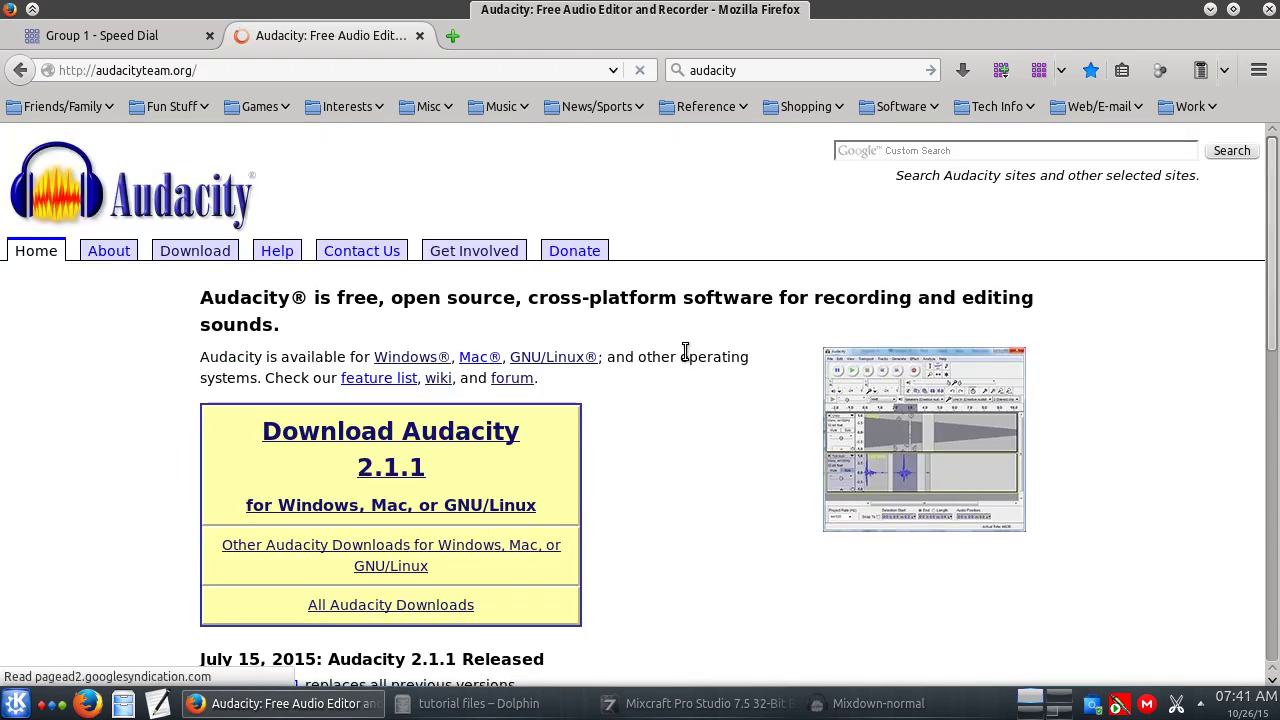
{"action": "scroll", "coordinate": [1236, 253], "scroll_direction": "down", "scroll_amount": 5}
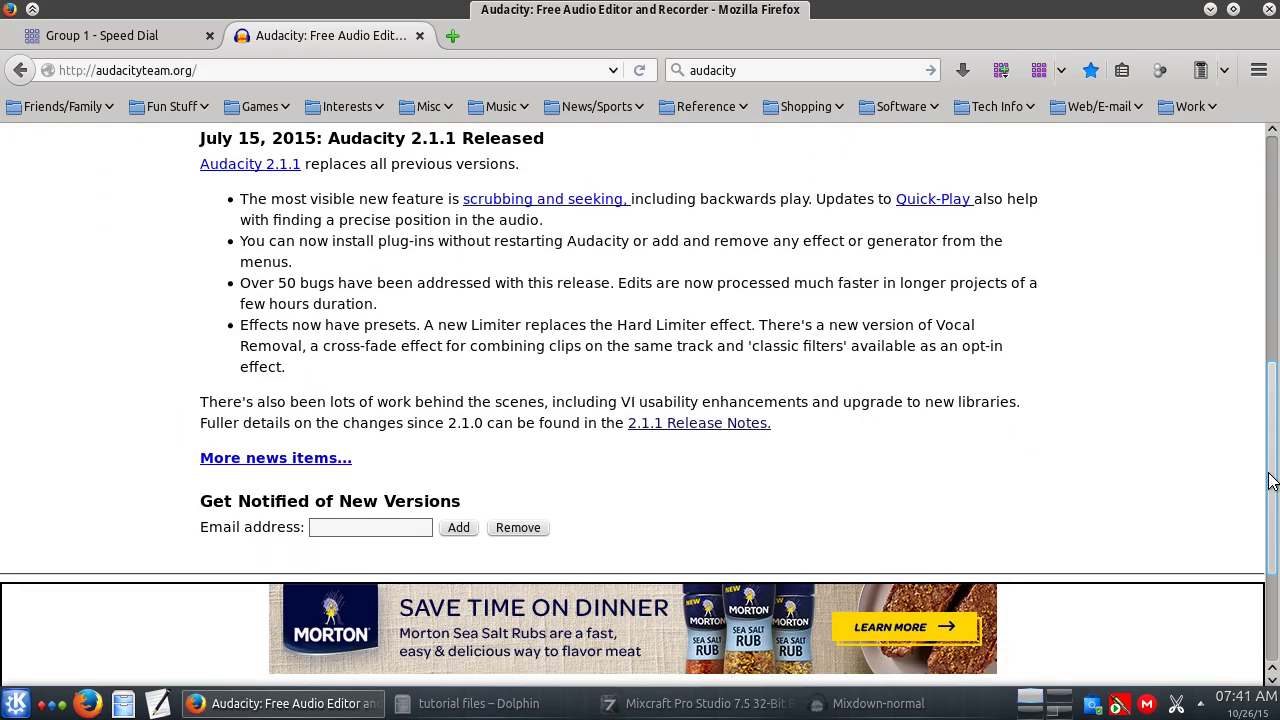
{"action": "scroll", "coordinate": [1246, 251], "scroll_direction": "up", "scroll_amount": 5}
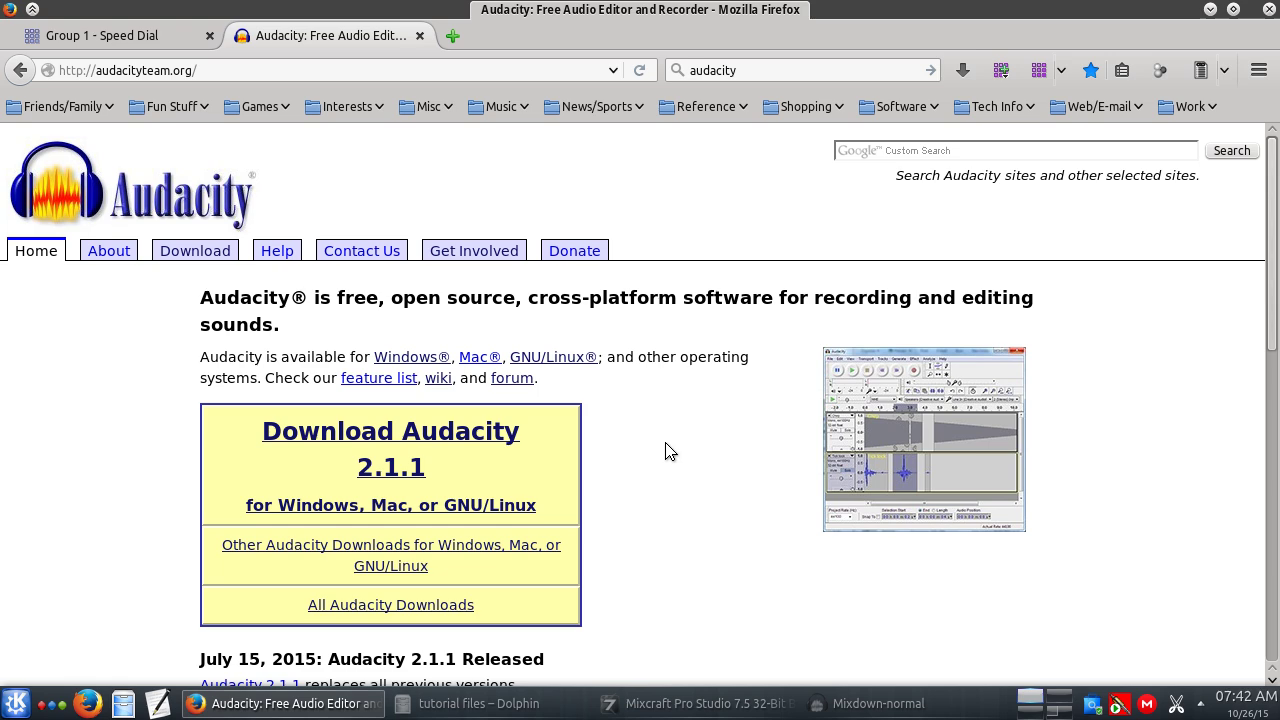
{"action": "scroll", "coordinate": [670, 447], "scroll_direction": "down", "scroll_amount": 3}
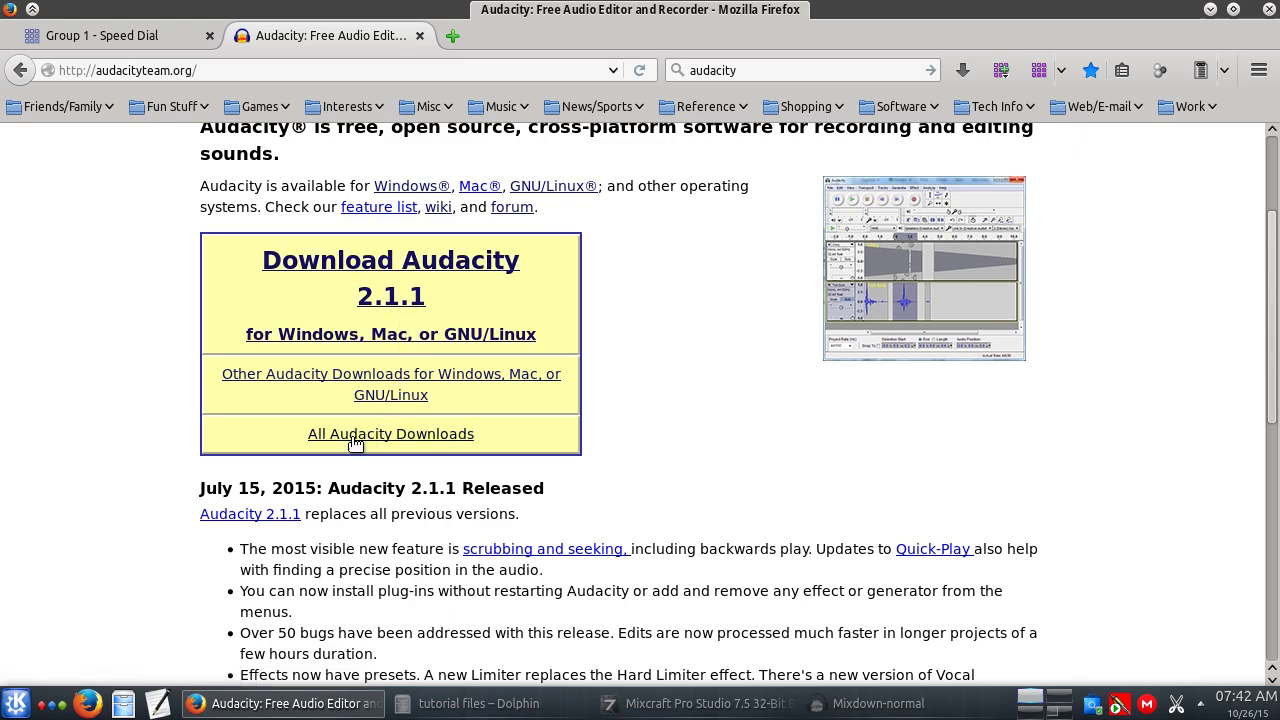
{"action": "left_click", "coordinate": [419, 440]}
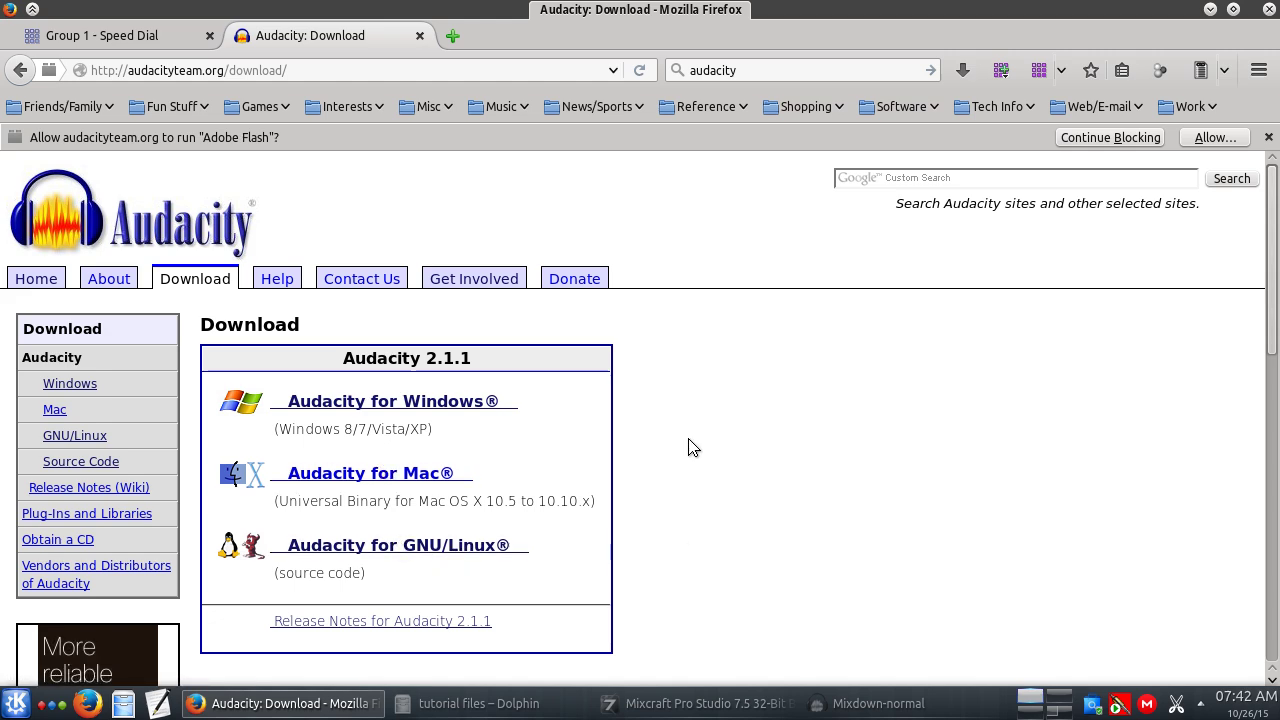
{"action": "left_click", "coordinate": [379, 408]}
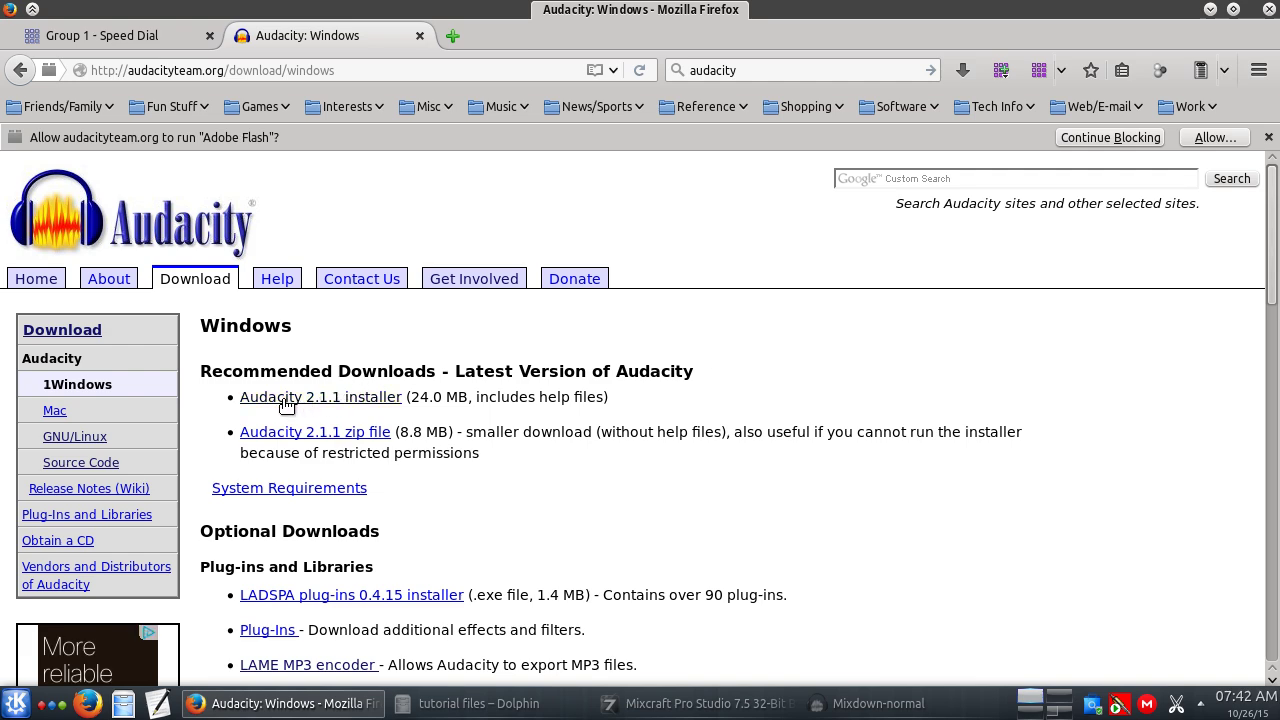
Request the Audacity 2.1.1 installer, cancel saving audacity-win-2.1.1.exe and return to the Windows download page.
{"action": "left_click", "coordinate": [368, 399]}
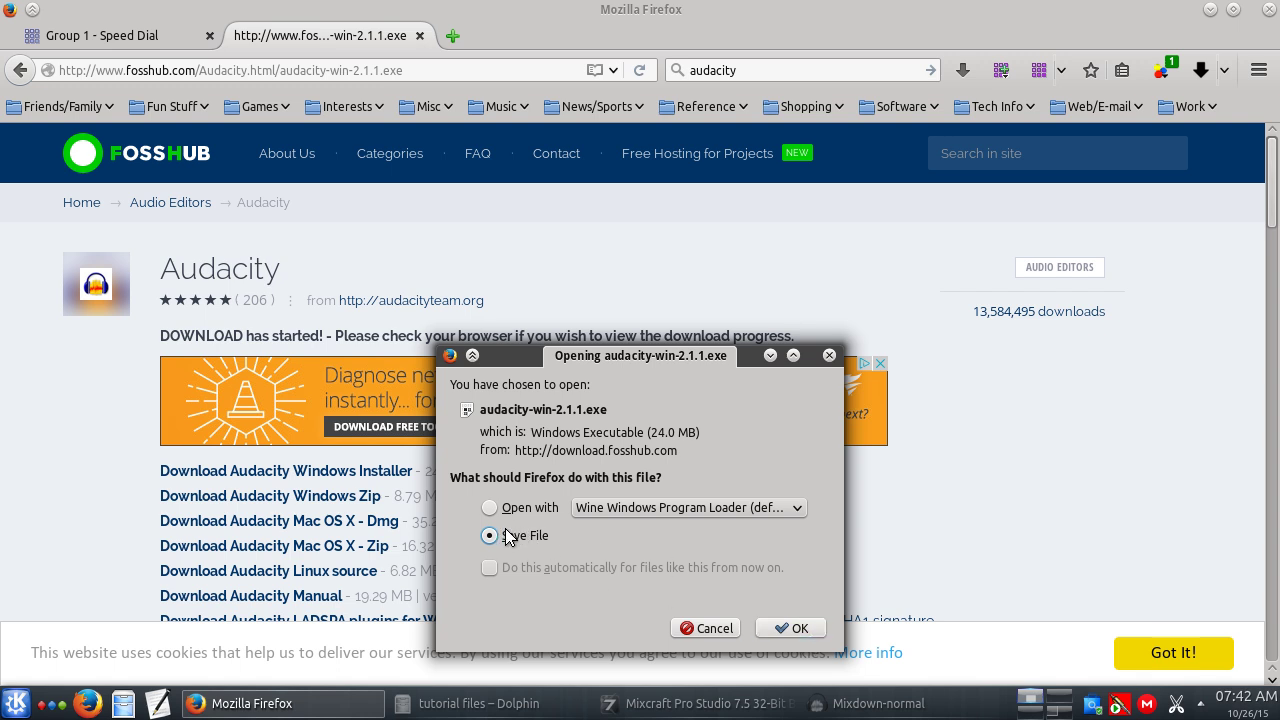
{"action": "left_click", "coordinate": [714, 628]}
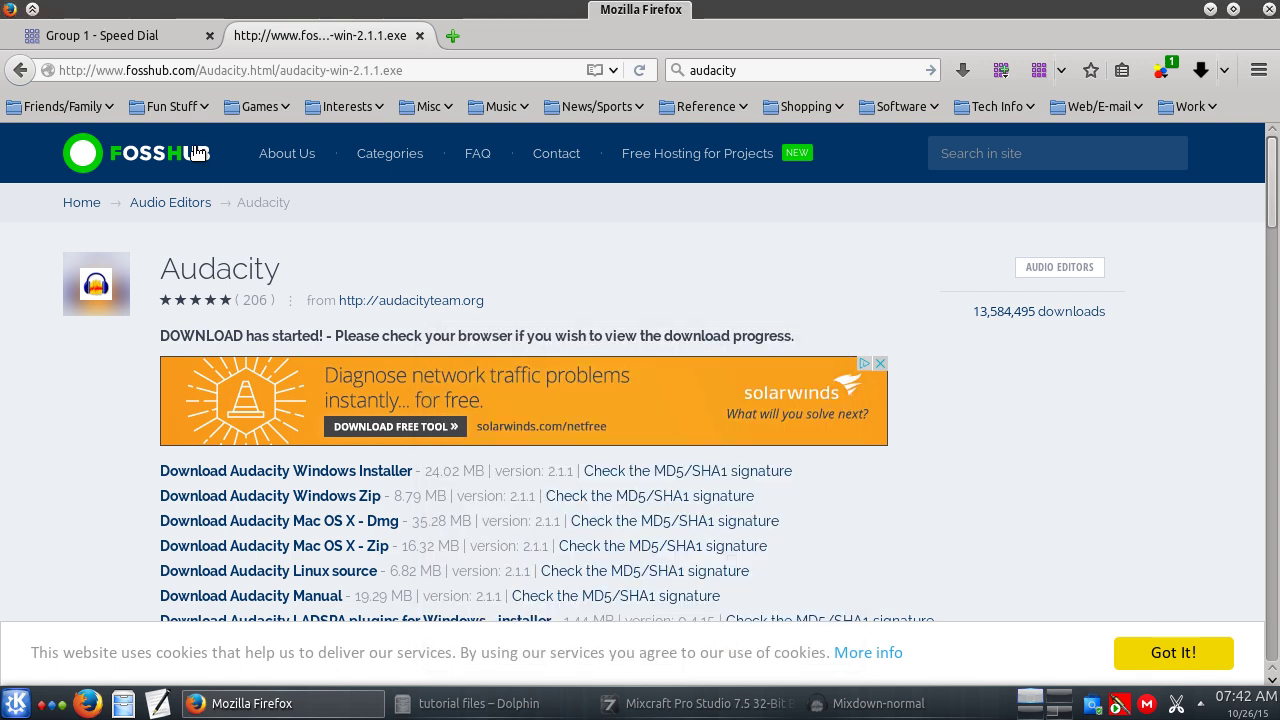
{"action": "left_click", "coordinate": [20, 72]}
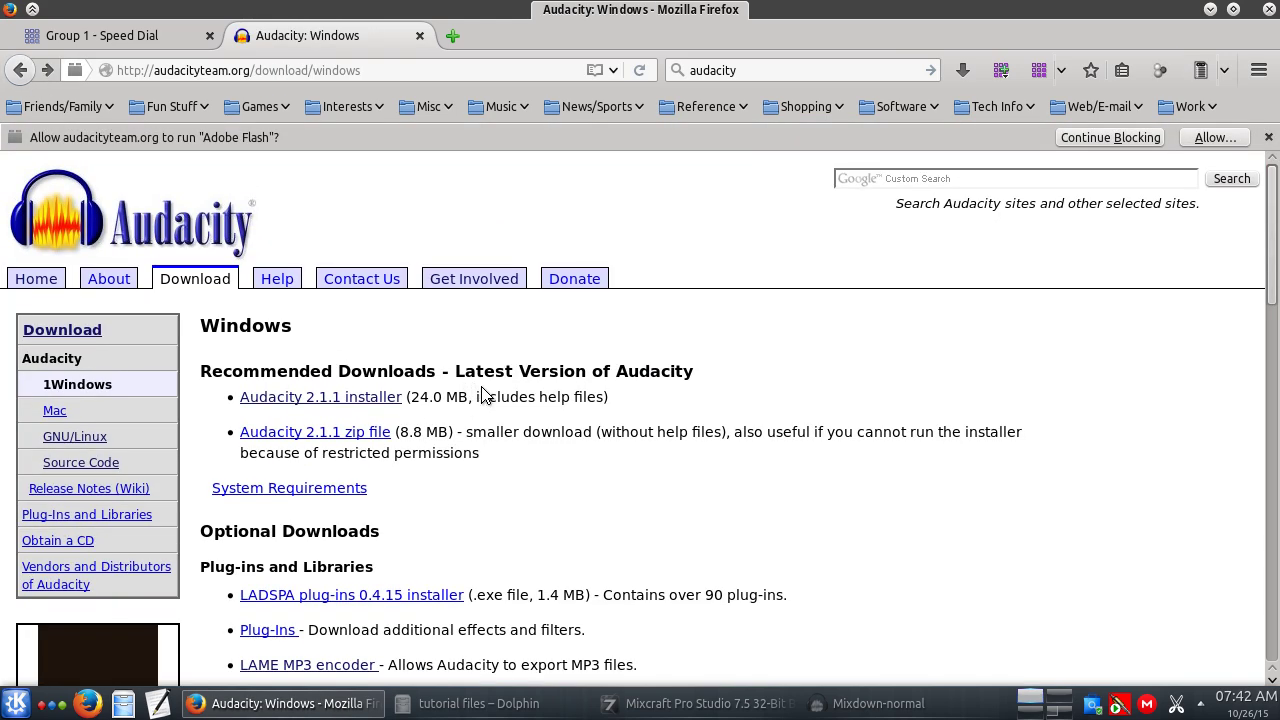
Examine the optional plug-ins and libraries for Audacity, highlighting M4A in the FFmpeg import/export library description.
{"action": "scroll", "coordinate": [746, 454], "scroll_direction": "down", "scroll_amount": 4}
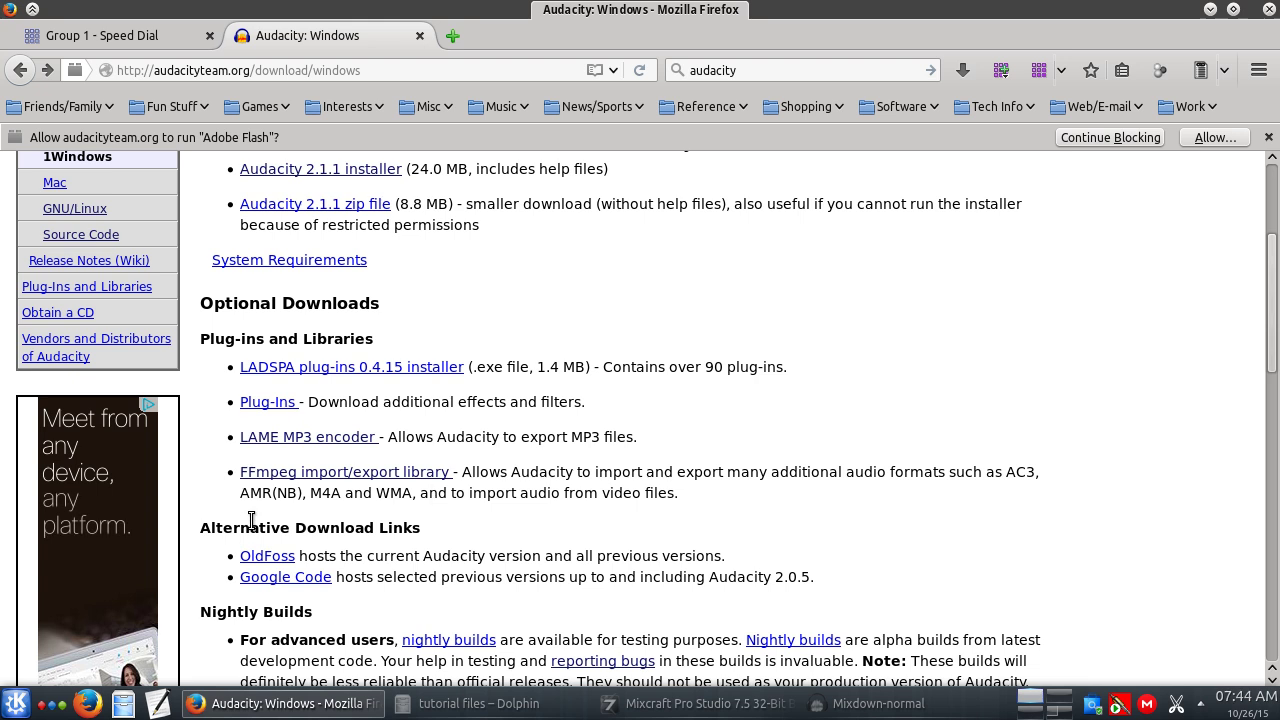
{"action": "left_click_drag", "start_coordinate": [310, 493], "coordinate": [335, 492]}
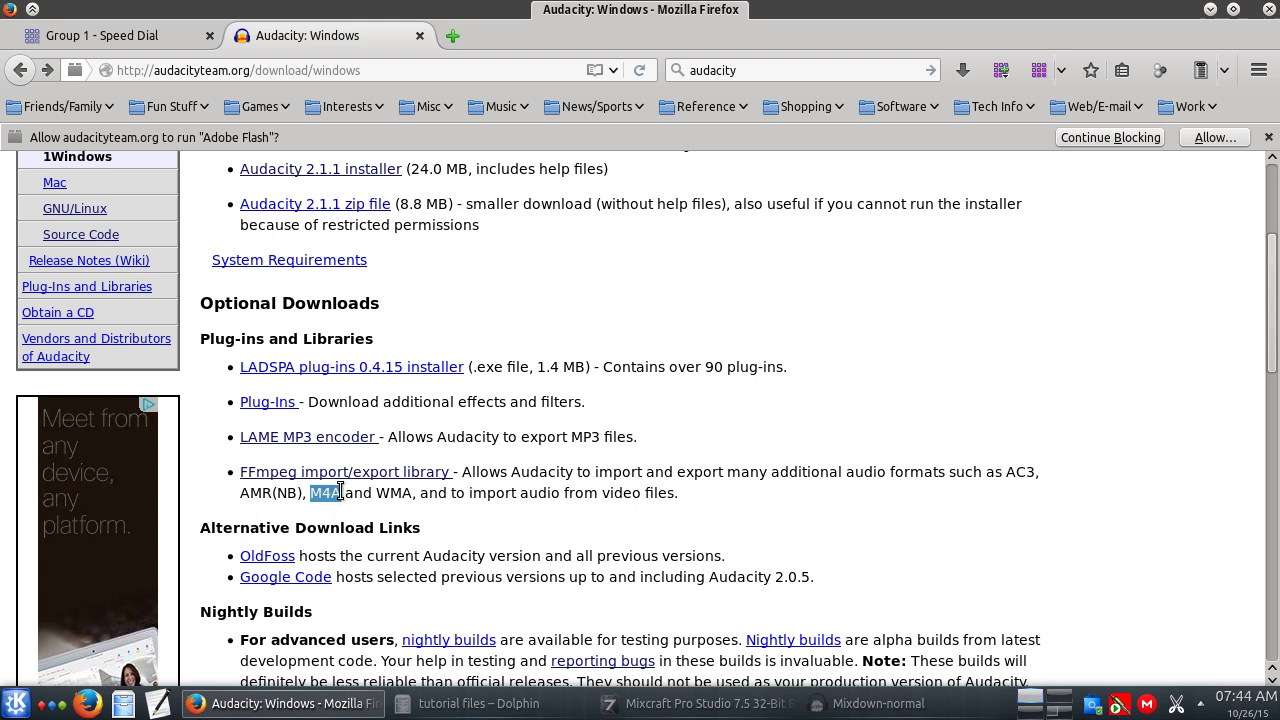
{"action": "left_click", "coordinate": [702, 498]}
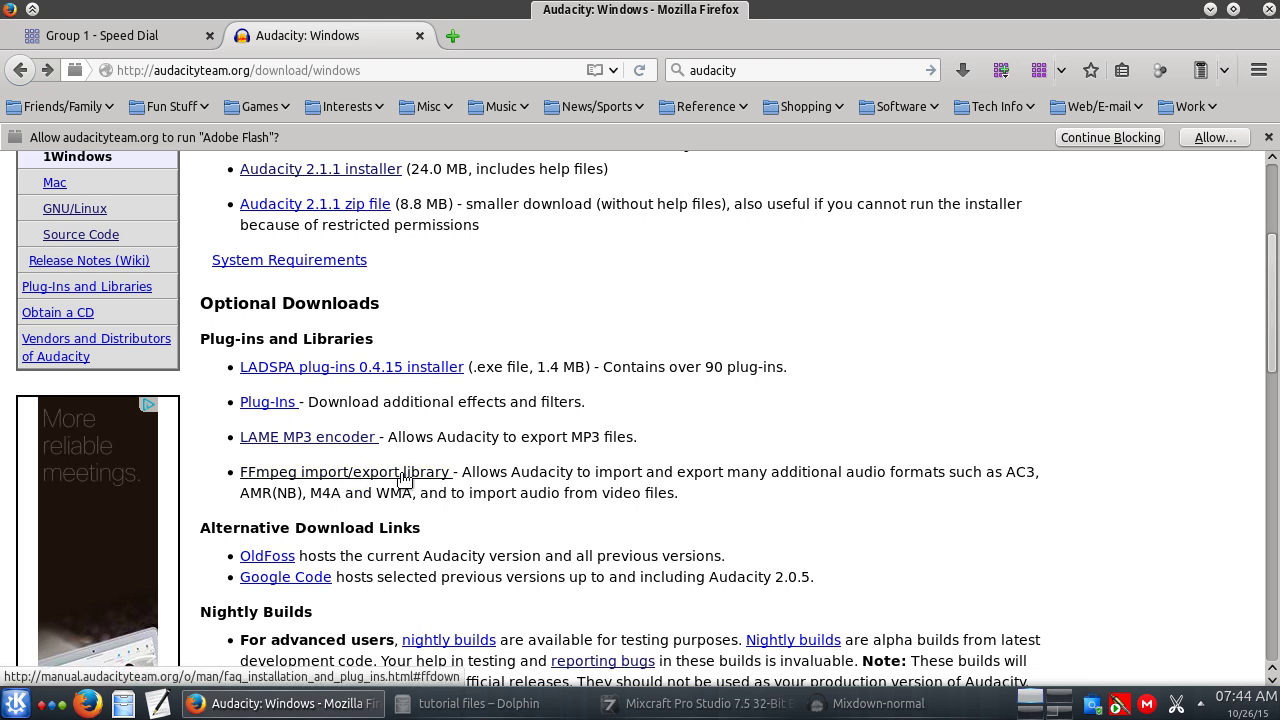
Follow the LAME MP3 encoder instructions to the LAME download page, request Lame_v3.99.3_for_Windows.exe and cancel the save.
{"action": "left_click", "coordinate": [313, 443]}
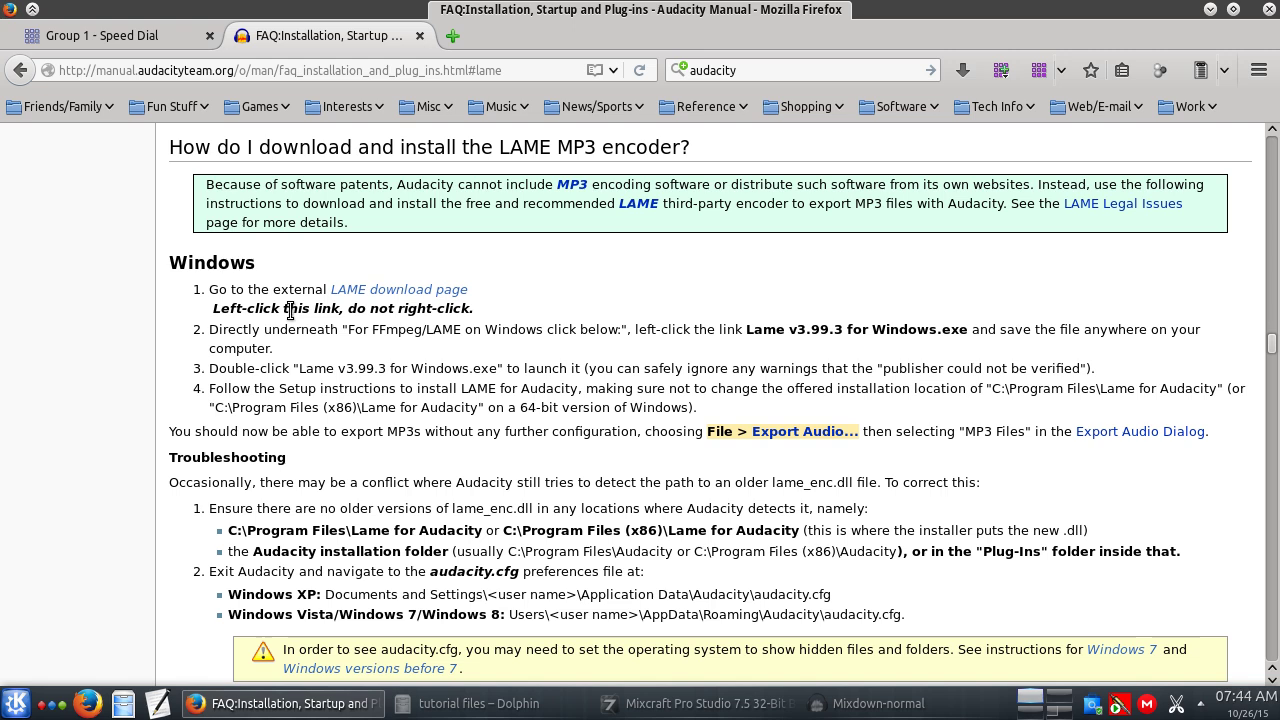
{"action": "left_click", "coordinate": [408, 293]}
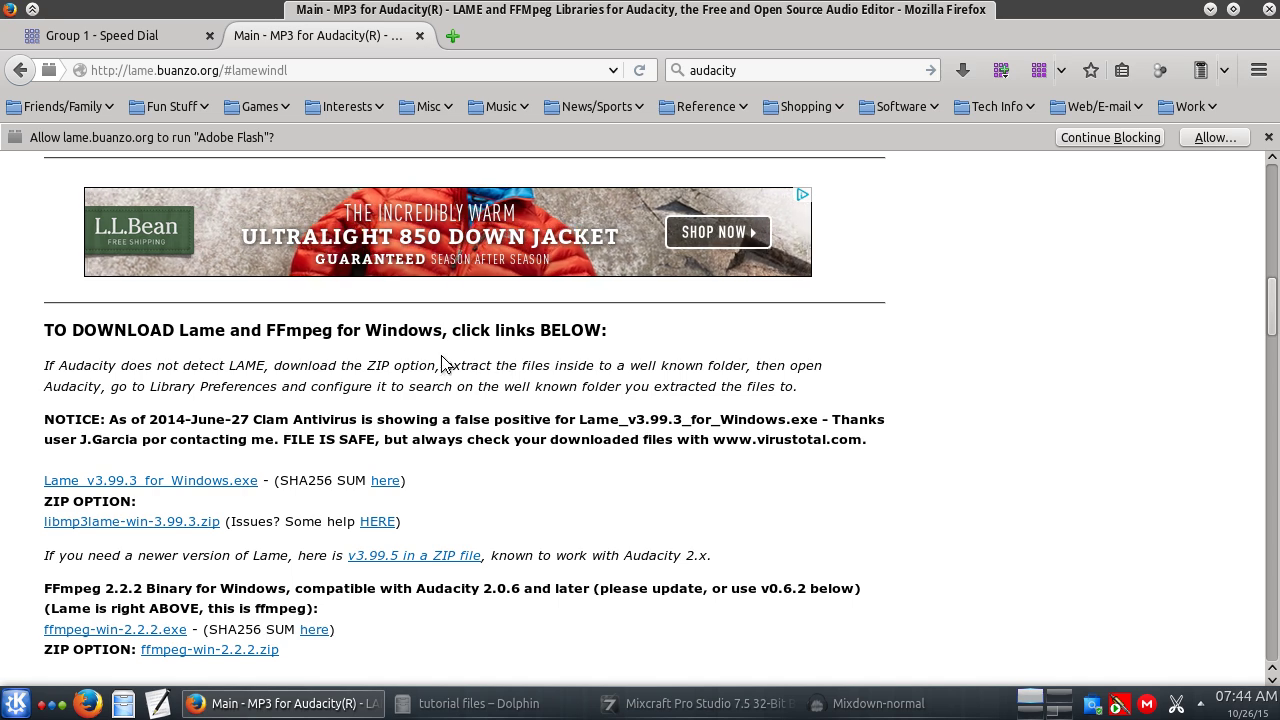
{"action": "left_click", "coordinate": [181, 484]}
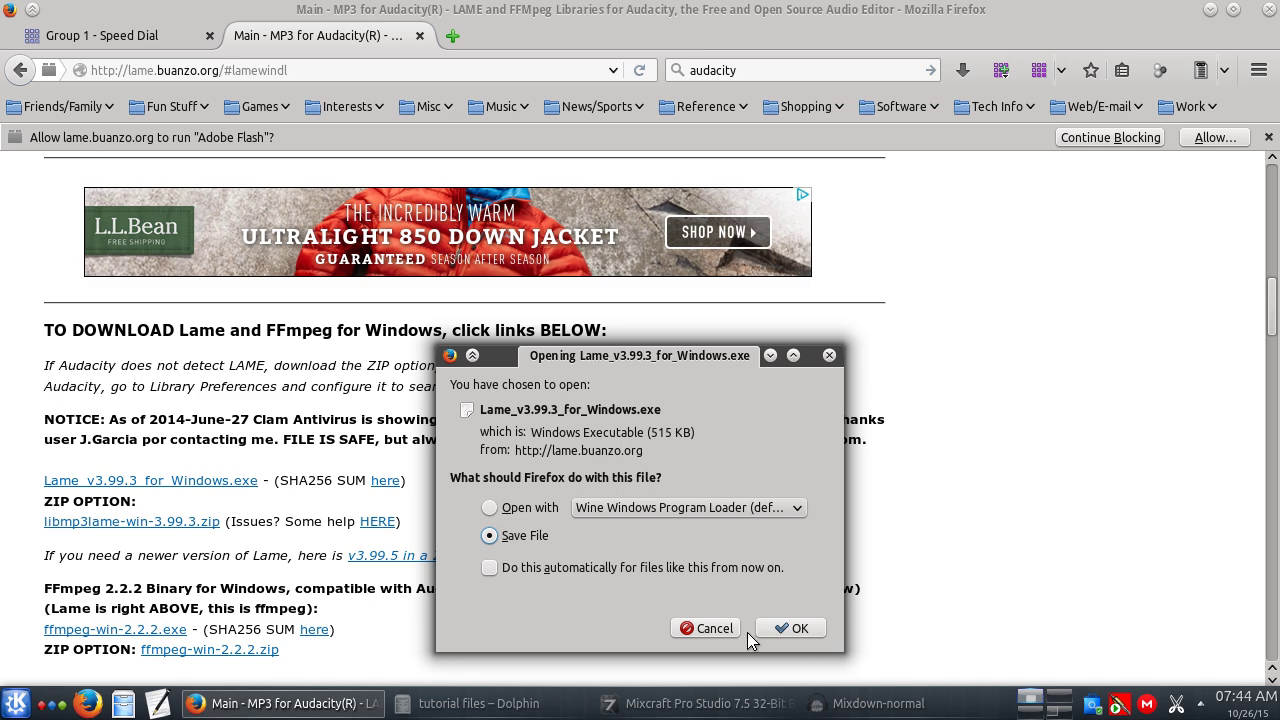
{"action": "left_click", "coordinate": [703, 628]}
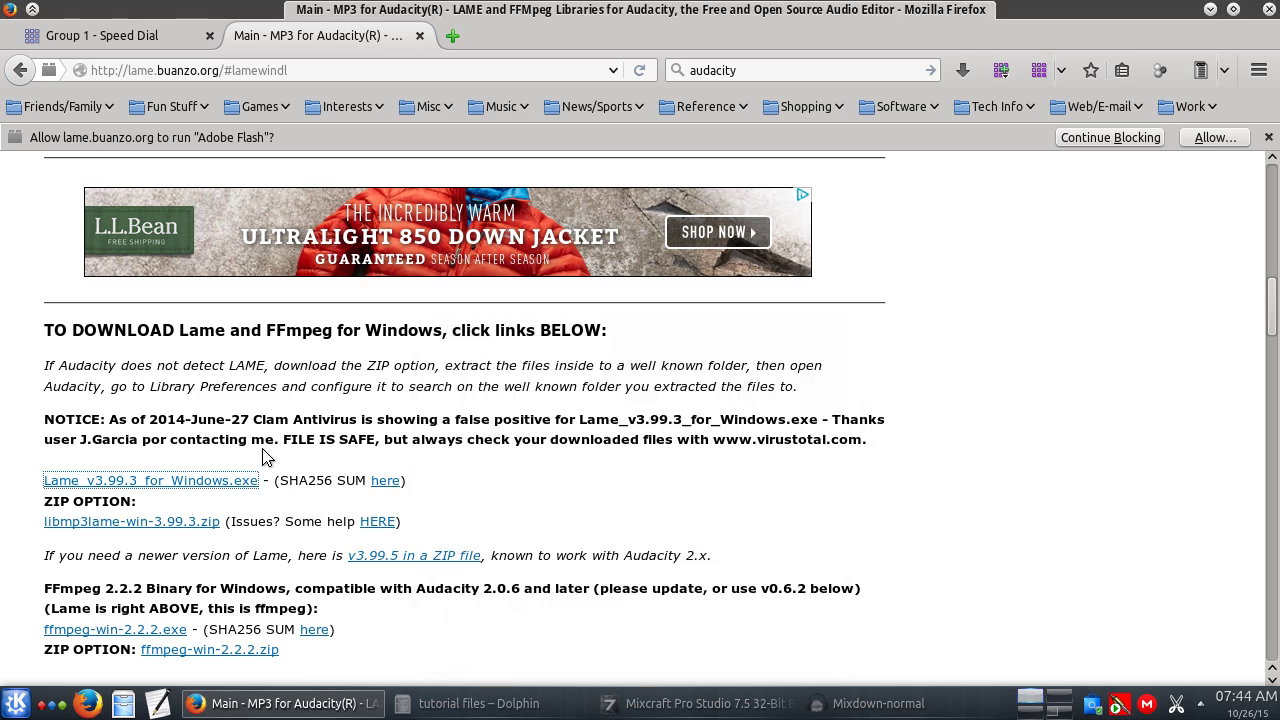
Request ffmpeg-win-2.2.2.exe, cancel the save, close the download page and minimize the browser.
{"action": "scroll", "coordinate": [265, 457], "scroll_direction": "down", "scroll_amount": 3}
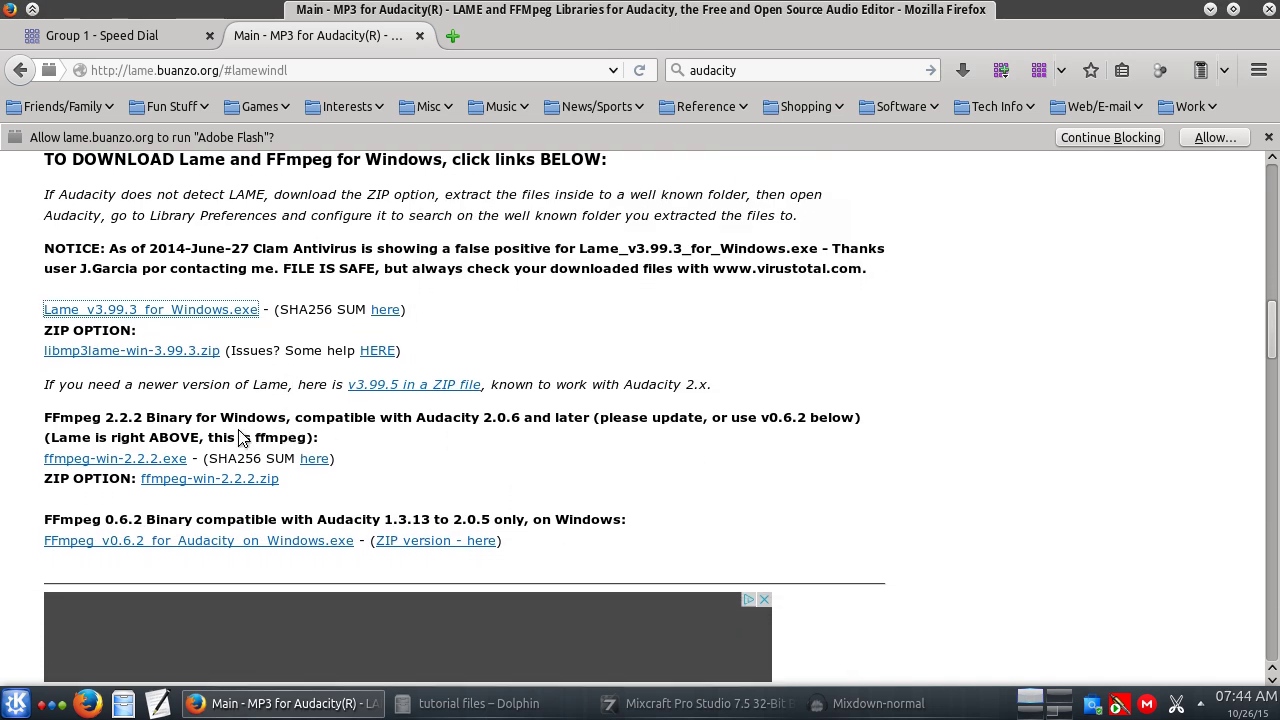
{"action": "left_click", "coordinate": [131, 462]}
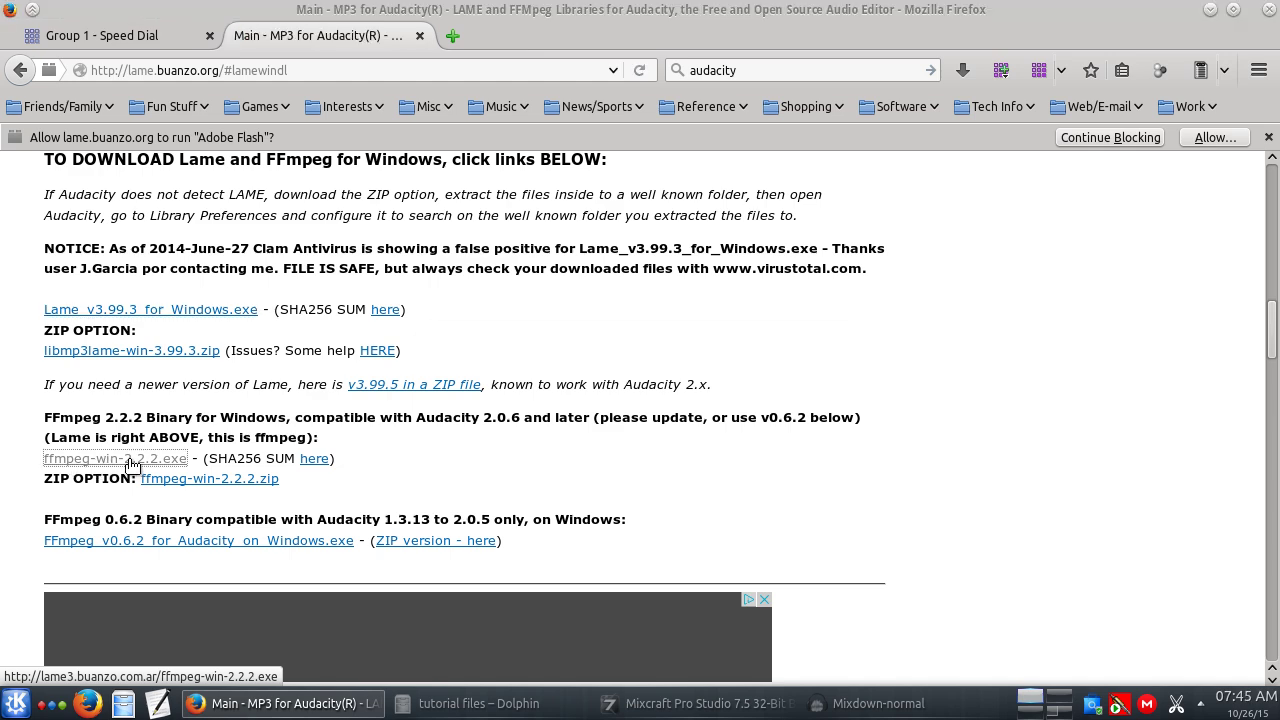
{"action": "left_click", "coordinate": [715, 631]}
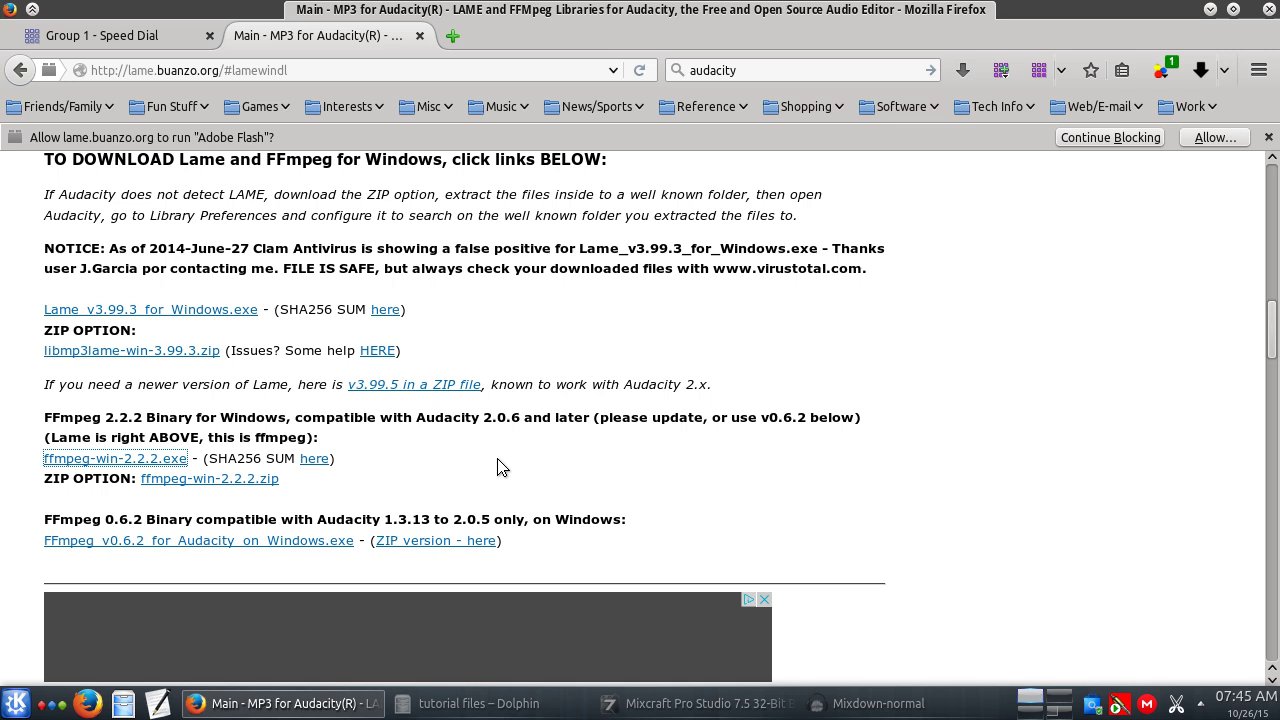
{"action": "left_click", "coordinate": [419, 35]}
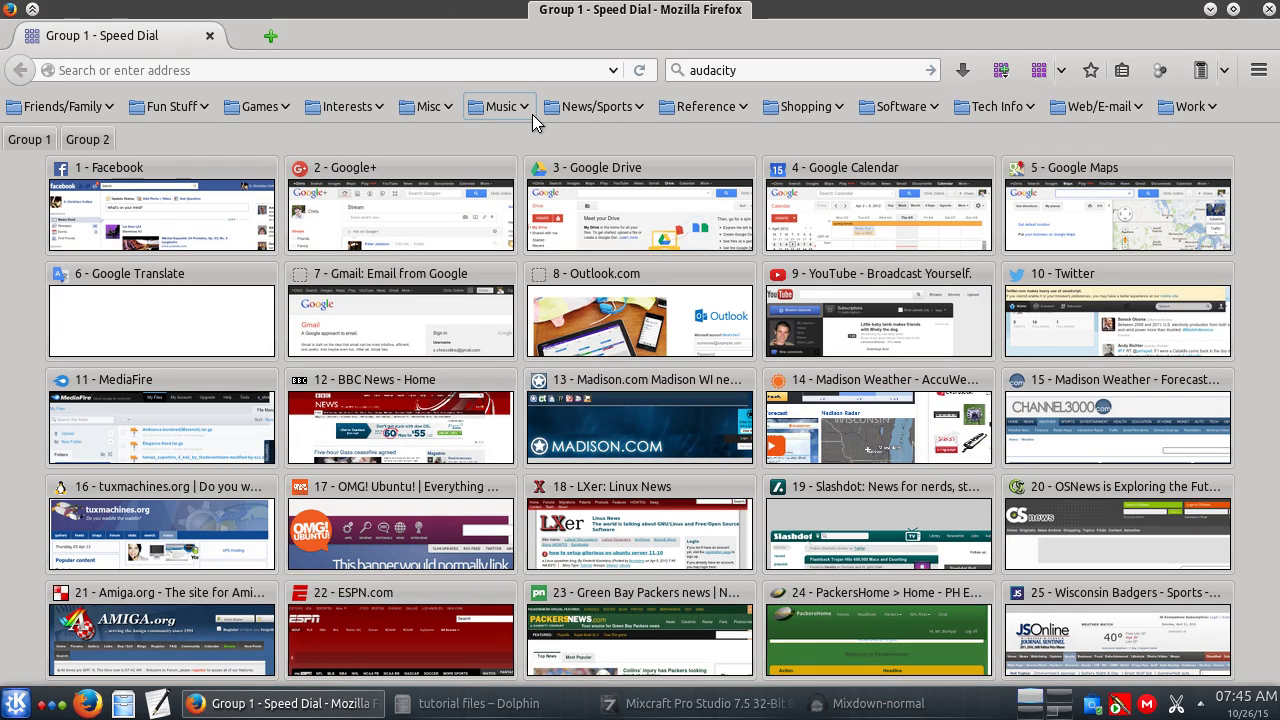
{"action": "left_click", "coordinate": [1210, 9]}
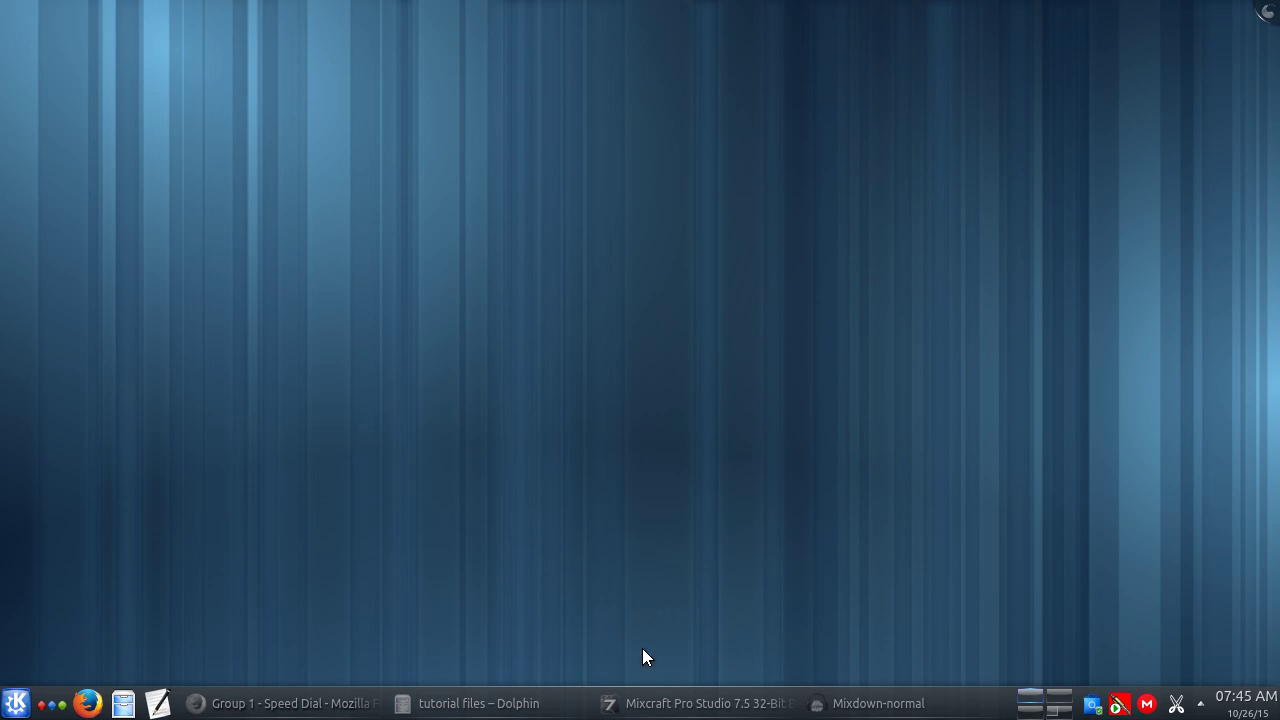
Switch to the Mixcraft project, play it from the start to check the mix levels and stop playback.
{"action": "left_click", "coordinate": [695, 704]}
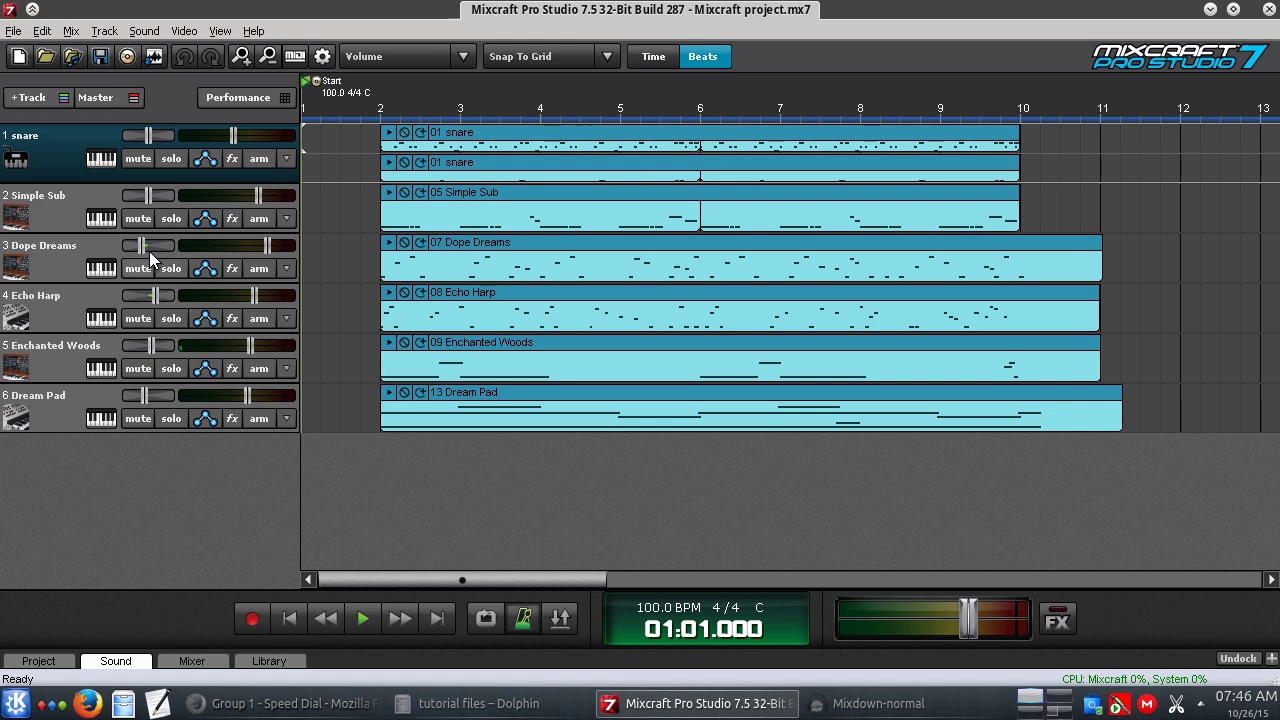
{"action": "mouse_move", "coordinate": [141, 246]}
{"action": "left_click", "coordinate": [358, 619]}
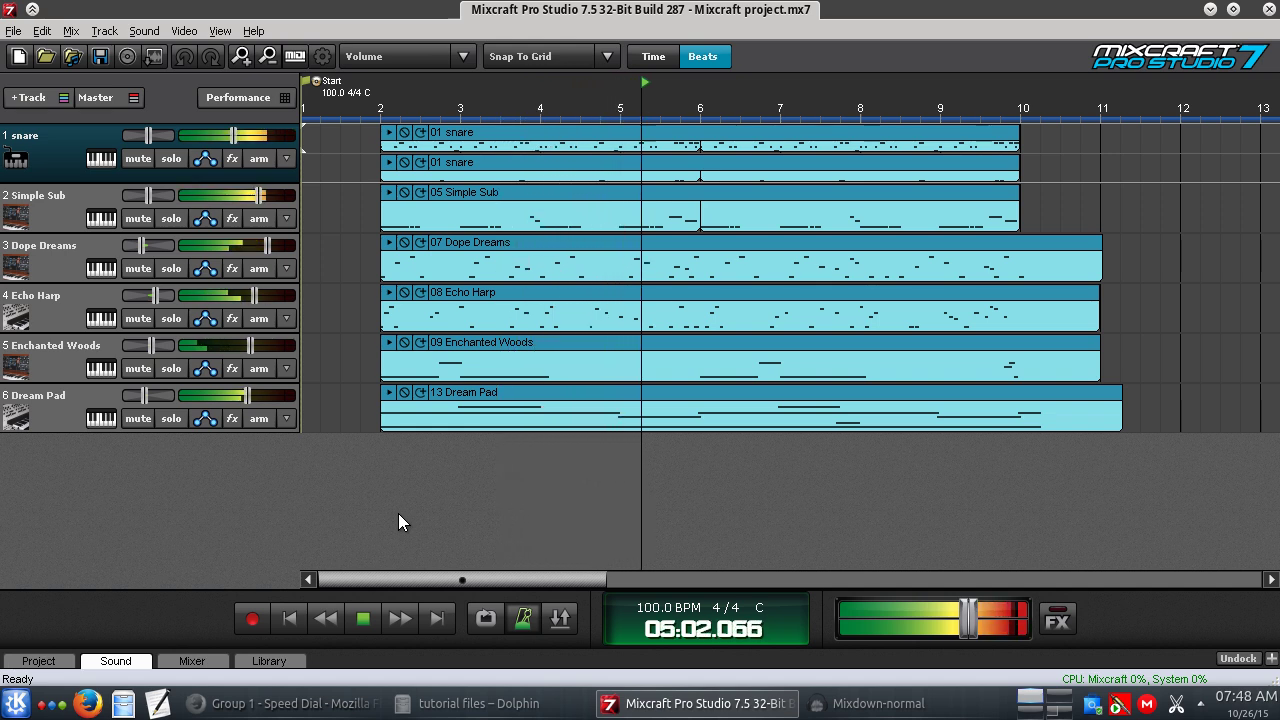
{"action": "left_click", "coordinate": [363, 619]}
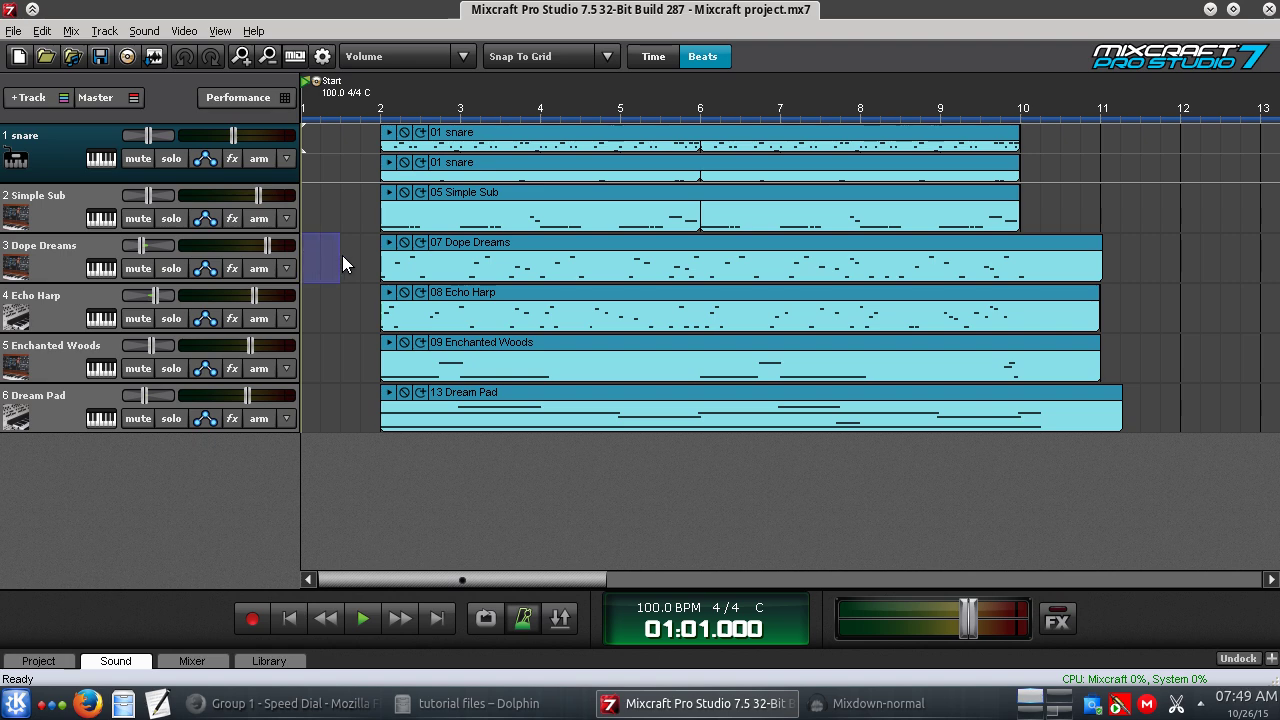
Add an instrument clip at the start of the Dope Dreams track and draw (64) Hold Pedal (on/off) data near its beginning.
{"action": "left_click", "coordinate": [313, 262]}
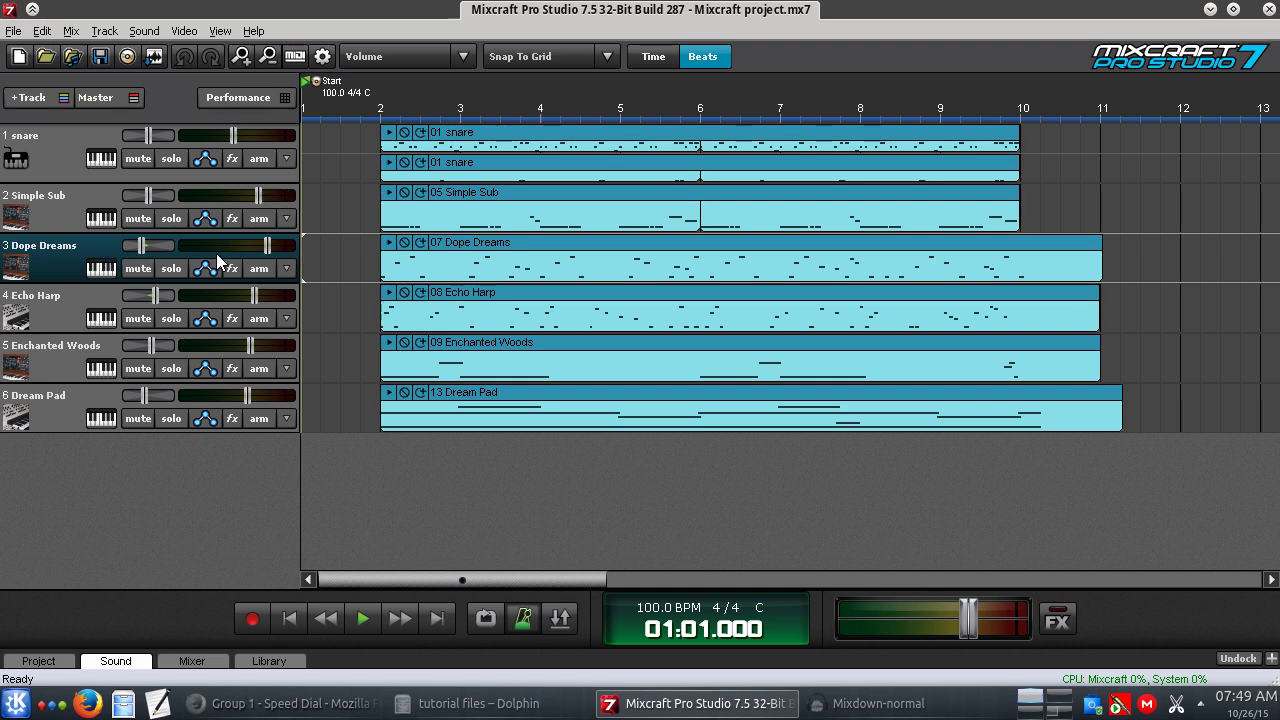
{"action": "right_click", "coordinate": [306, 262]}
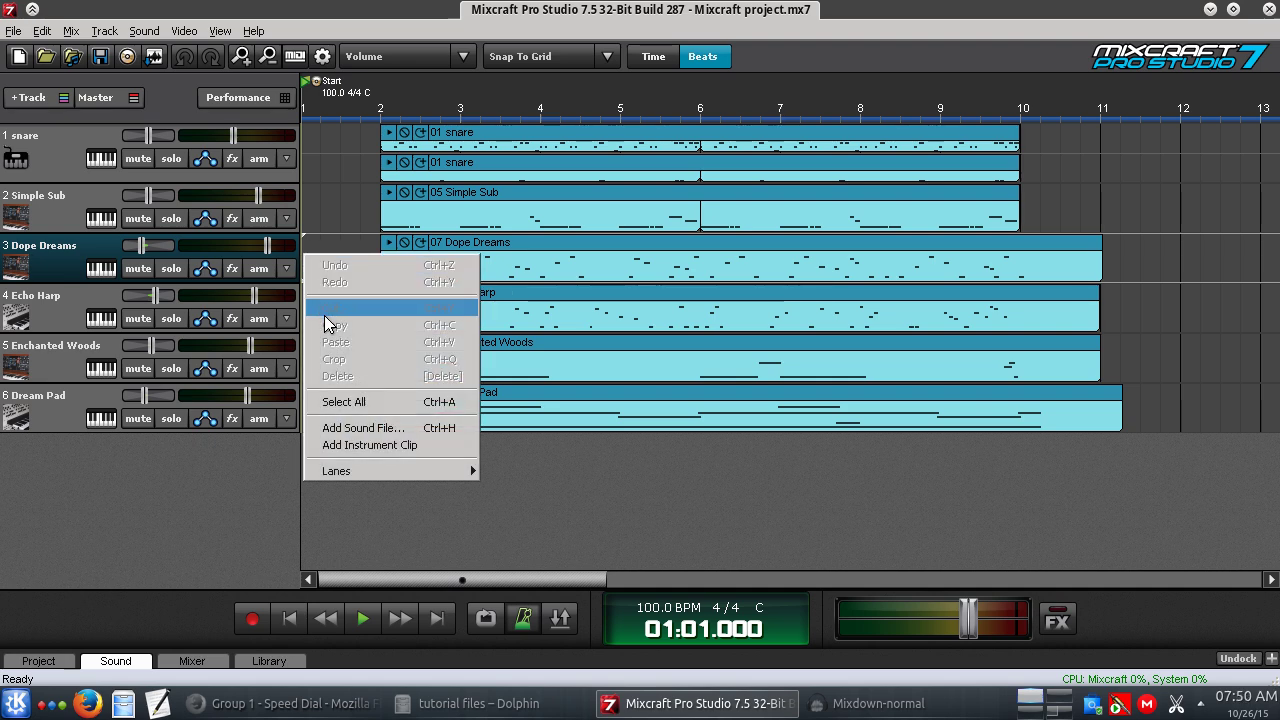
{"action": "left_click", "coordinate": [355, 444]}
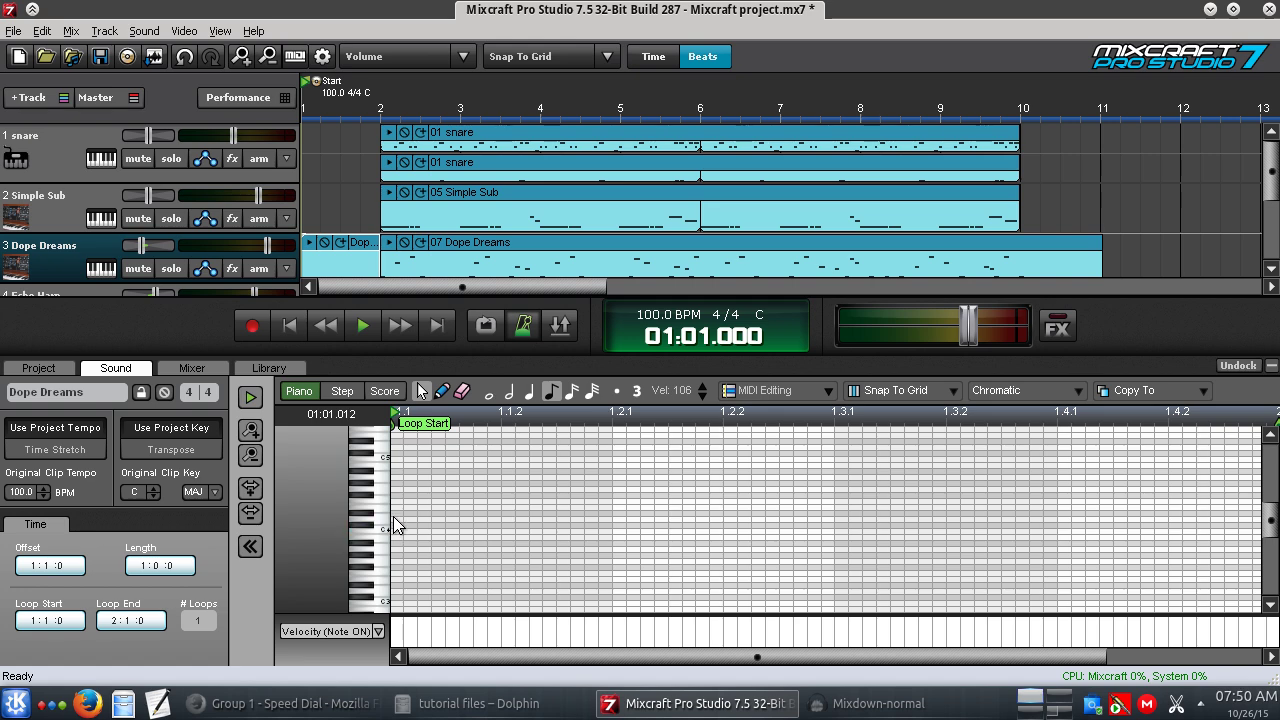
{"action": "left_click", "coordinate": [378, 631]}
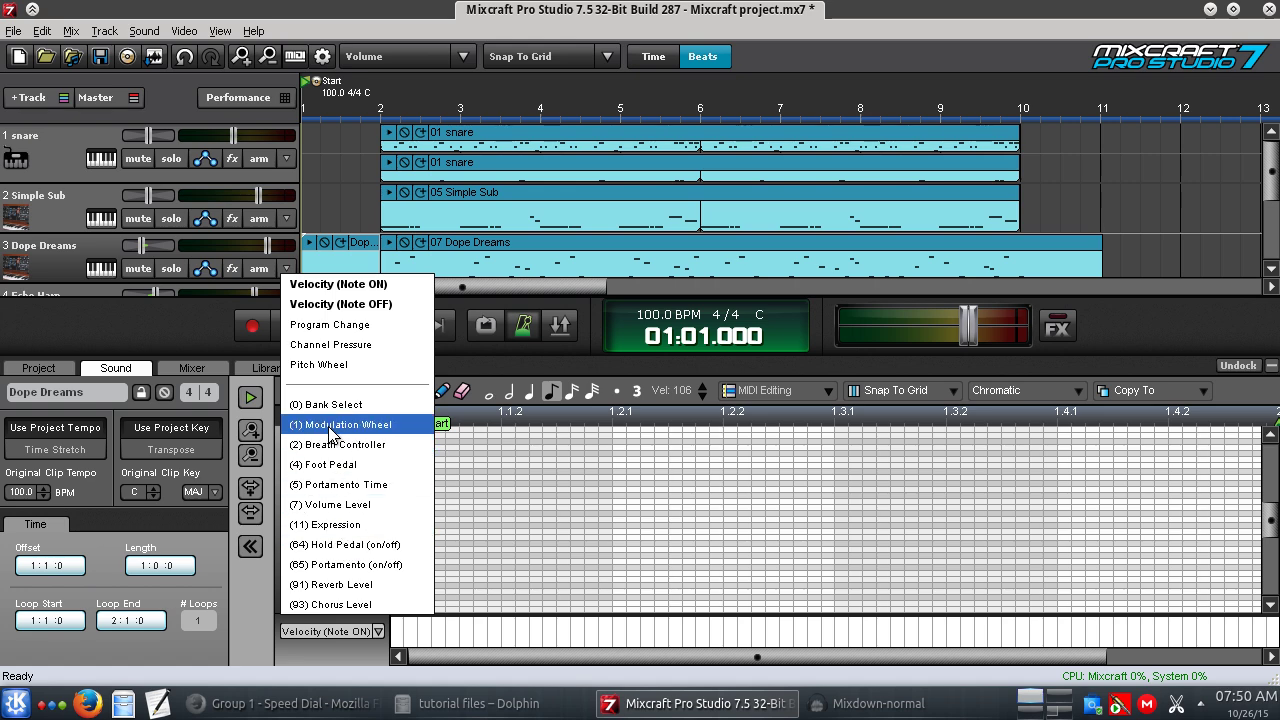
{"action": "left_click", "coordinate": [342, 548]}
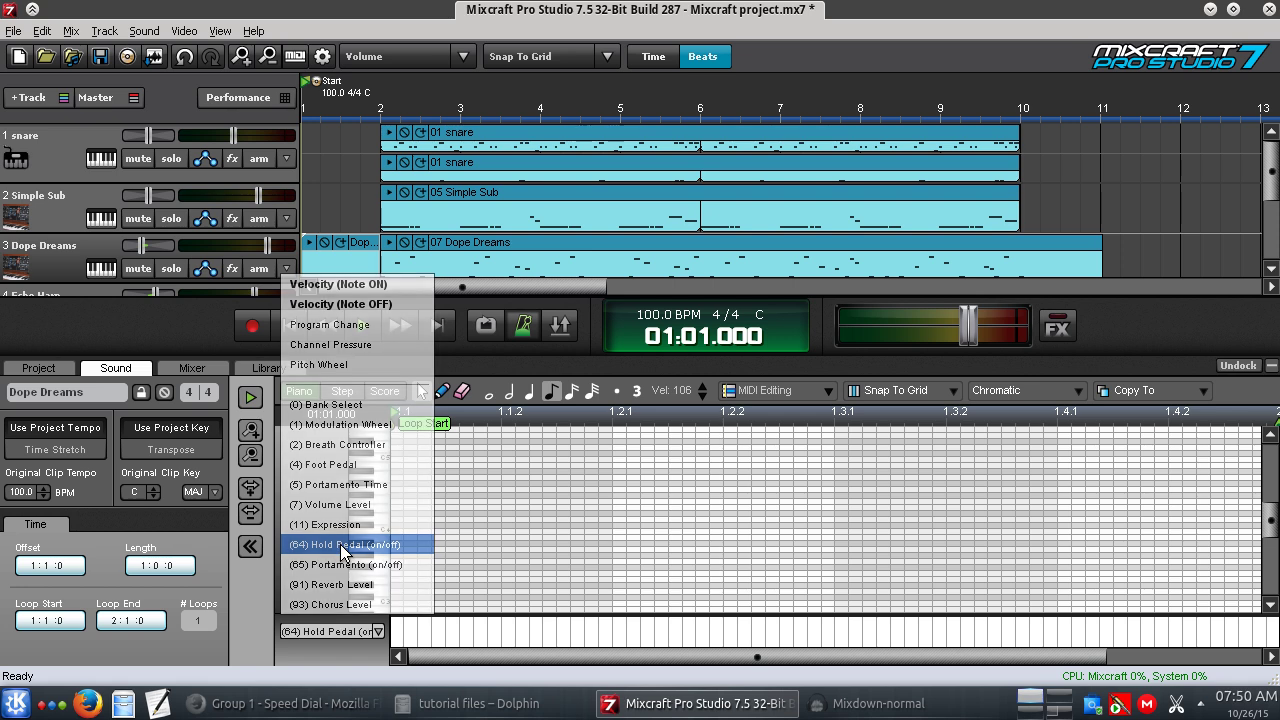
{"action": "left_click", "coordinate": [420, 620]}
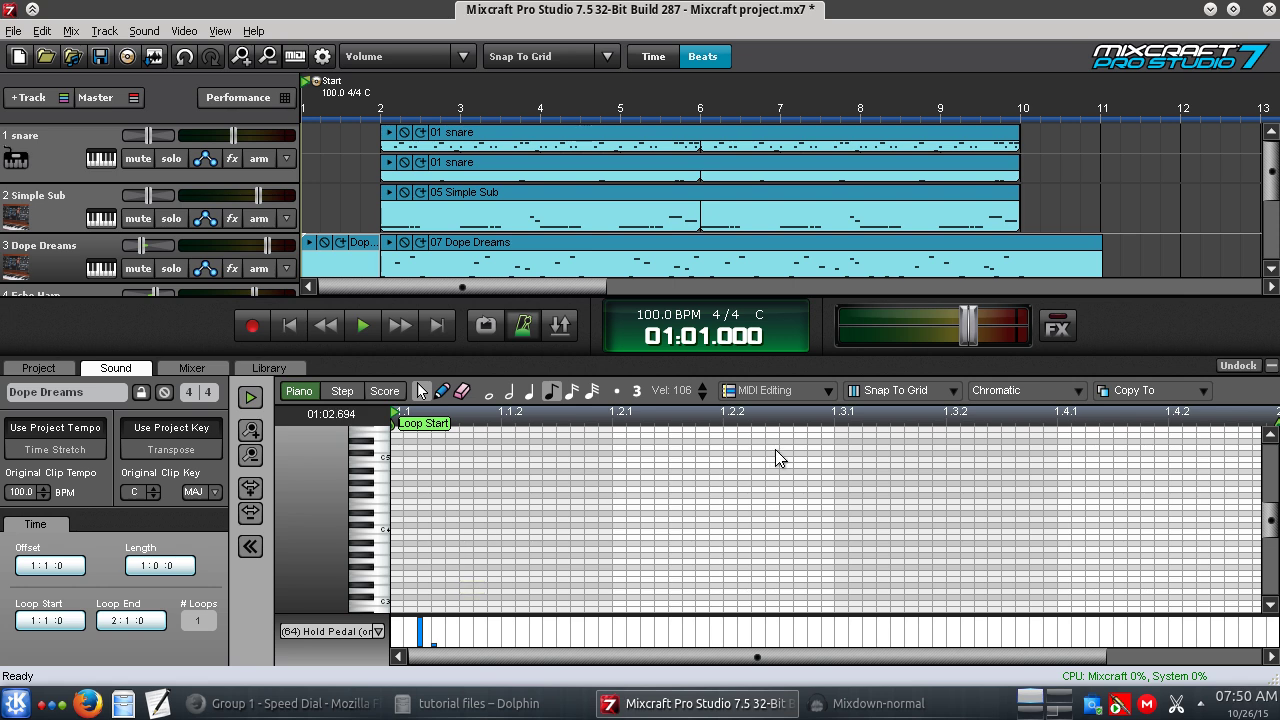
Collapse the clip editor, delete the instrument clip before 07 Dope Dreams and return the playhead to the project start.
{"action": "left_click", "coordinate": [1271, 367]}
{"action": "left_click", "coordinate": [362, 248]}
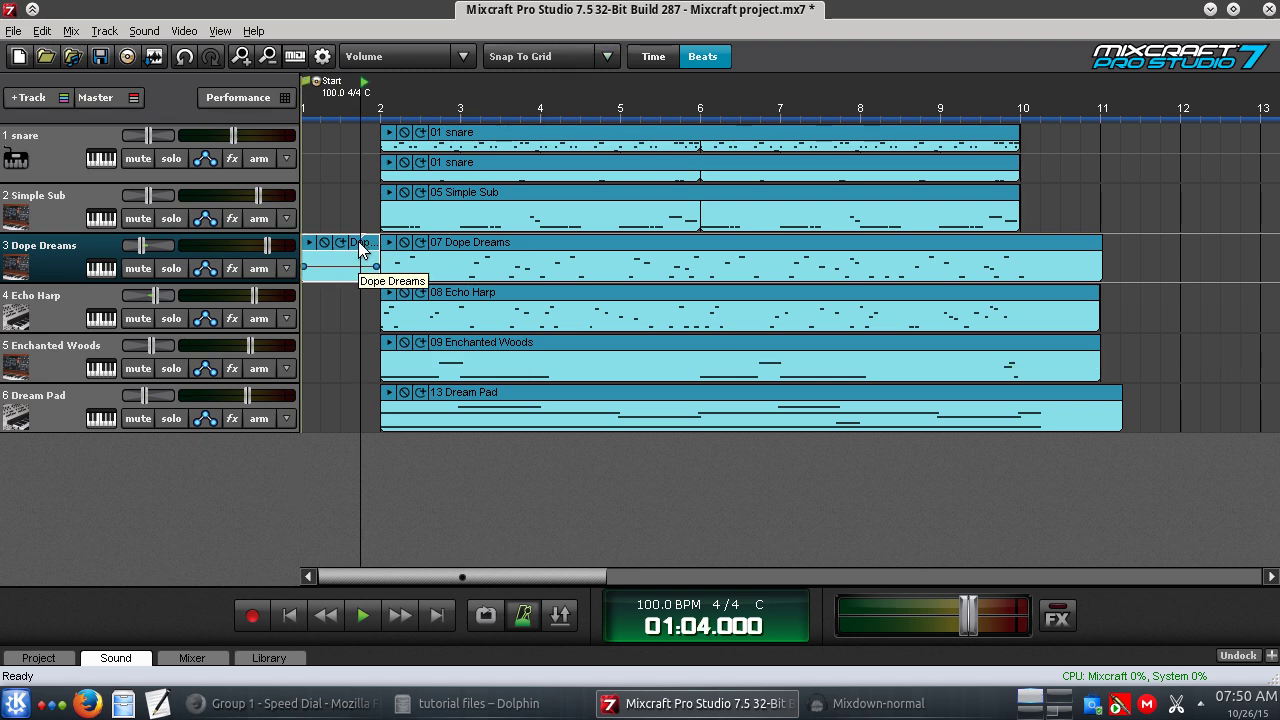
{"action": "key", "text": "Delete"}
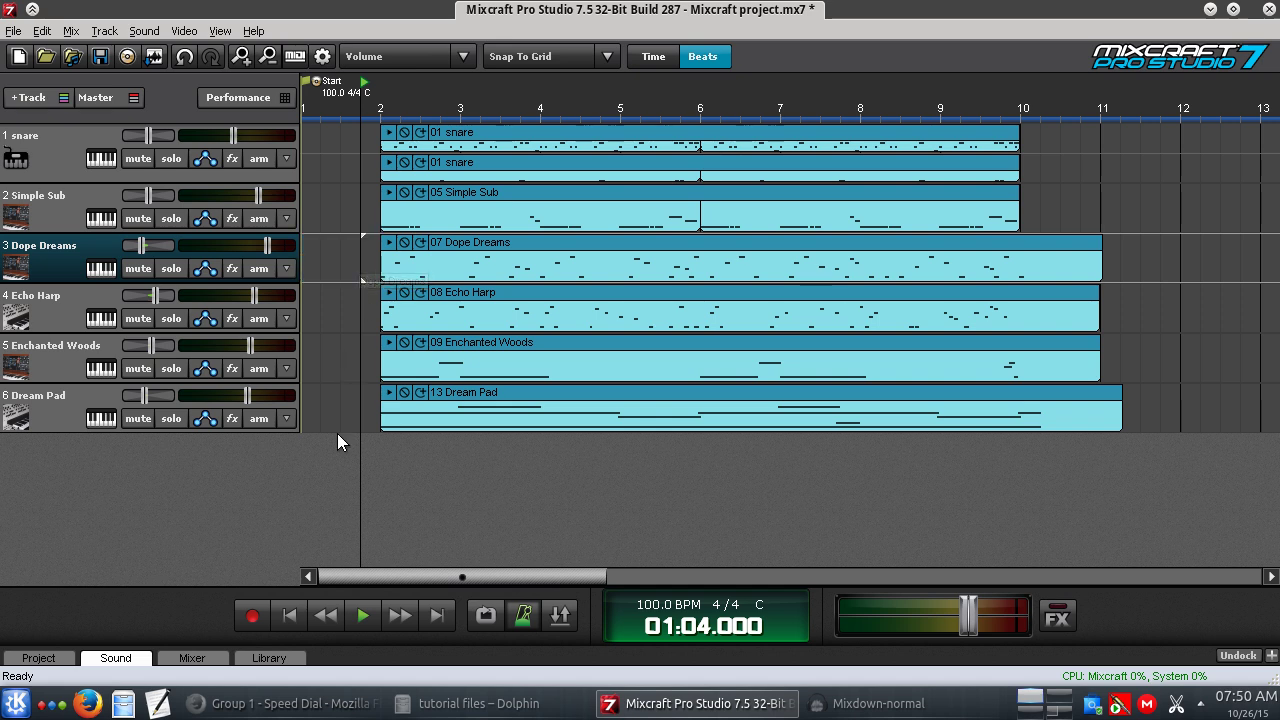
{"action": "left_click", "coordinate": [290, 615]}
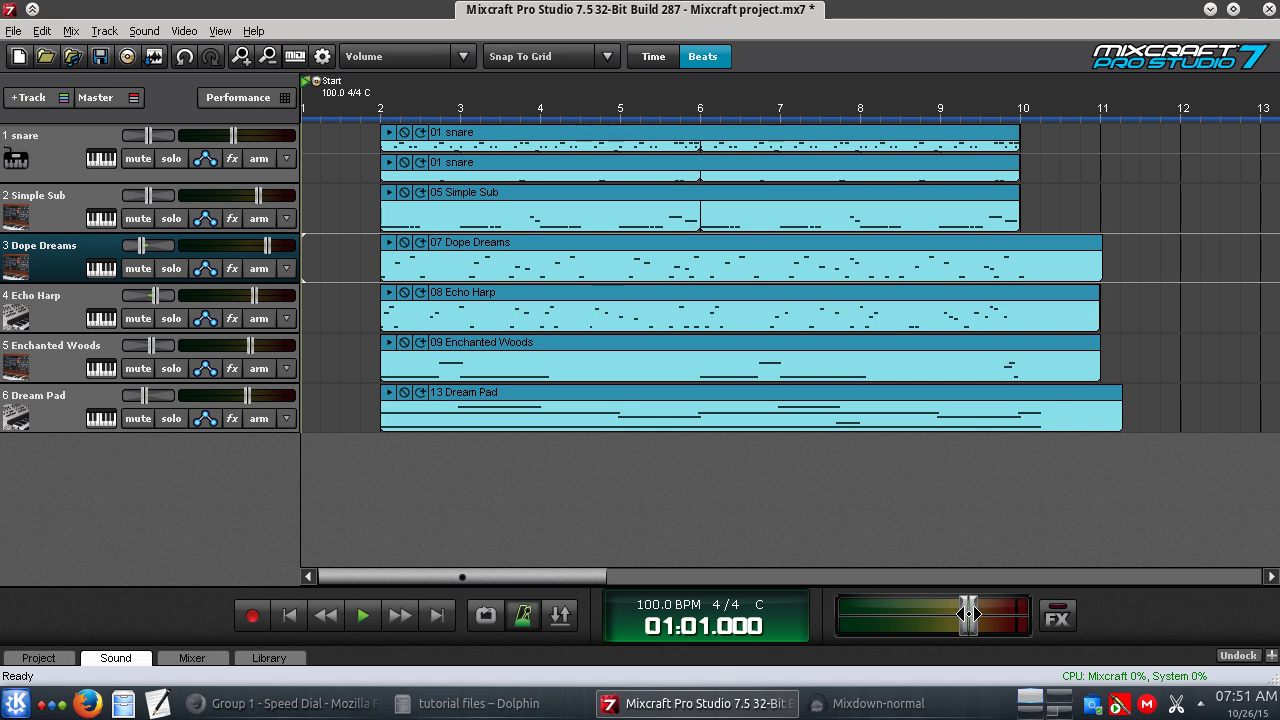
Open the master track's effects and add the GGain effect.
{"action": "mouse_move", "coordinate": [970, 615]}
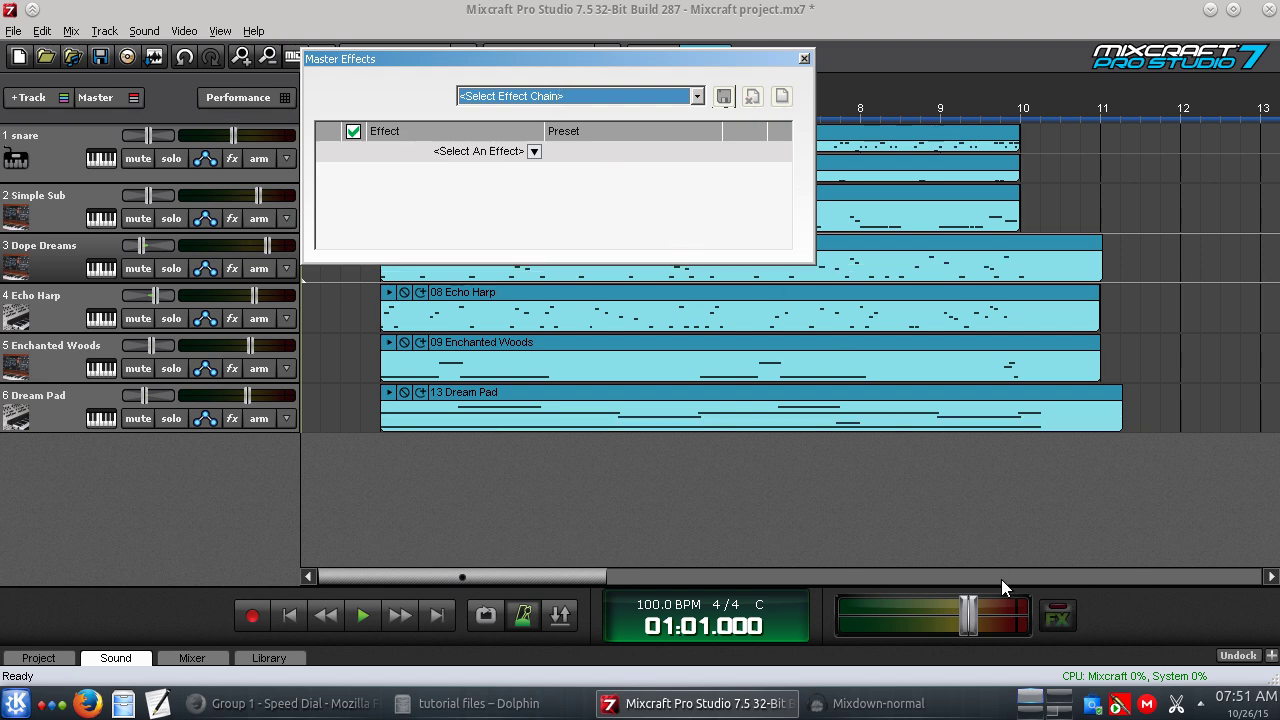
{"action": "left_click_drag", "start_coordinate": [550, 59], "coordinate": [438, 123]}
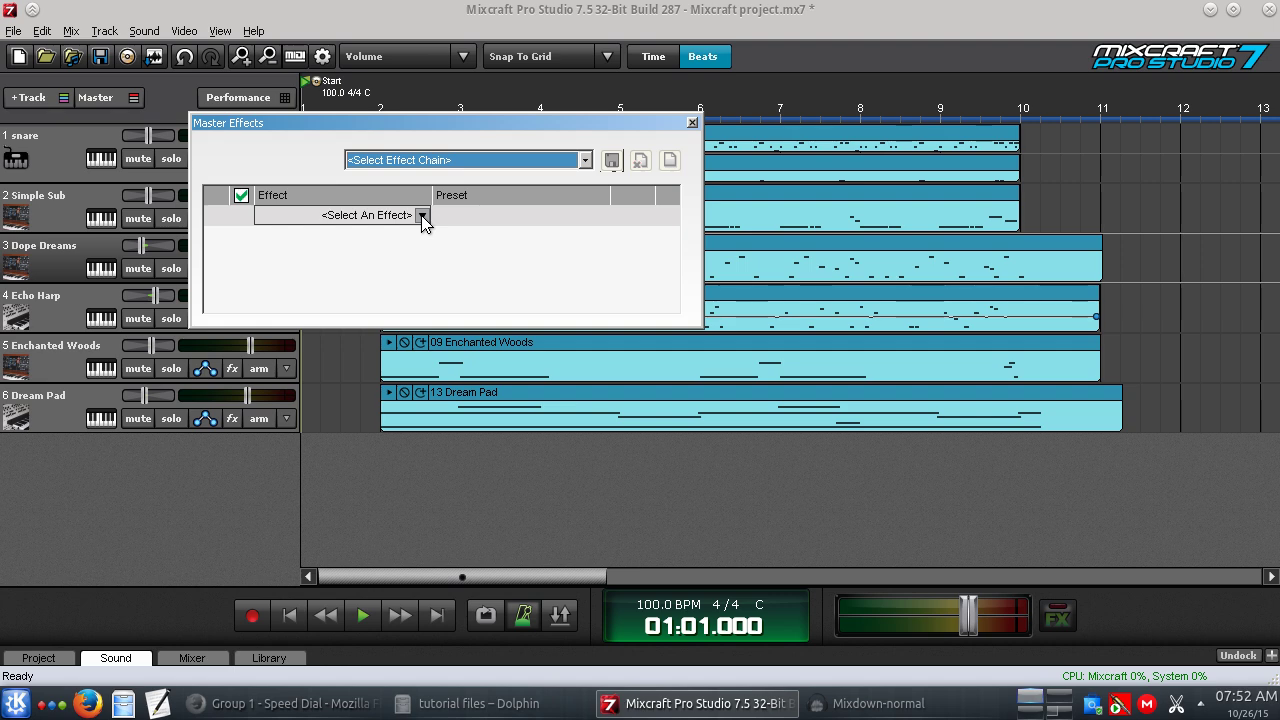
{"action": "left_click", "coordinate": [421, 216]}
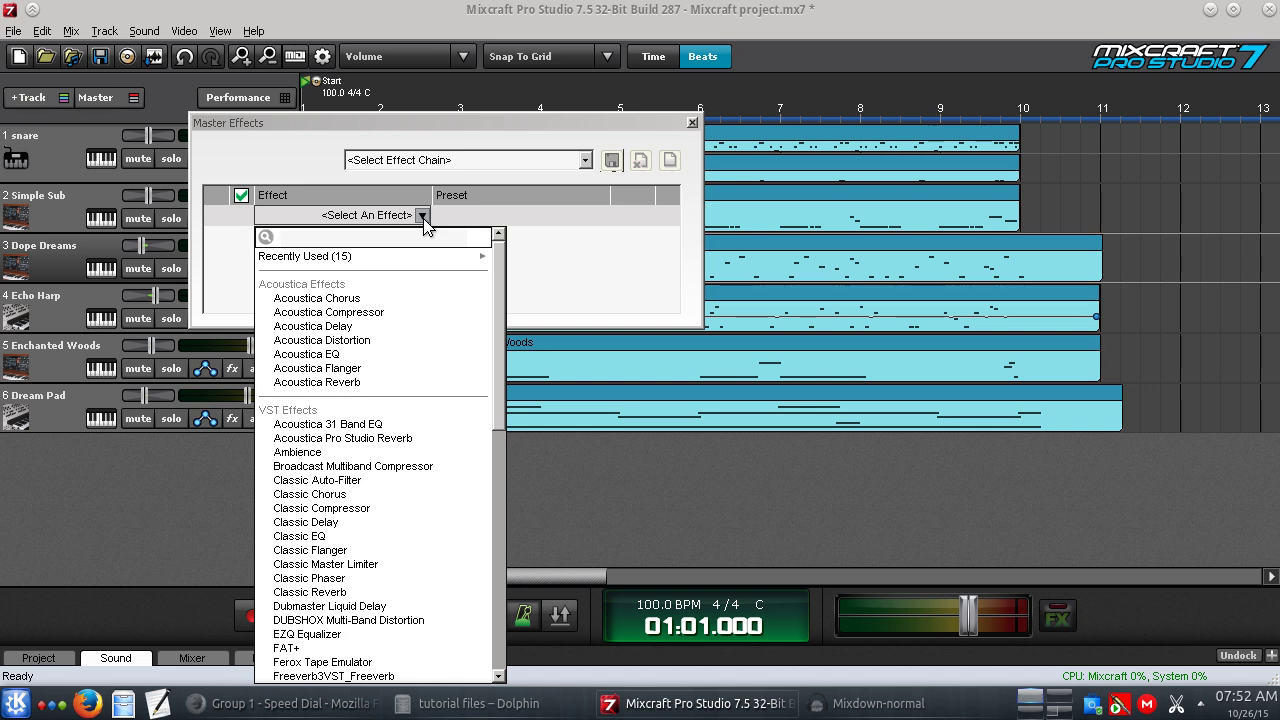
{"action": "type", "text": "ggain"}
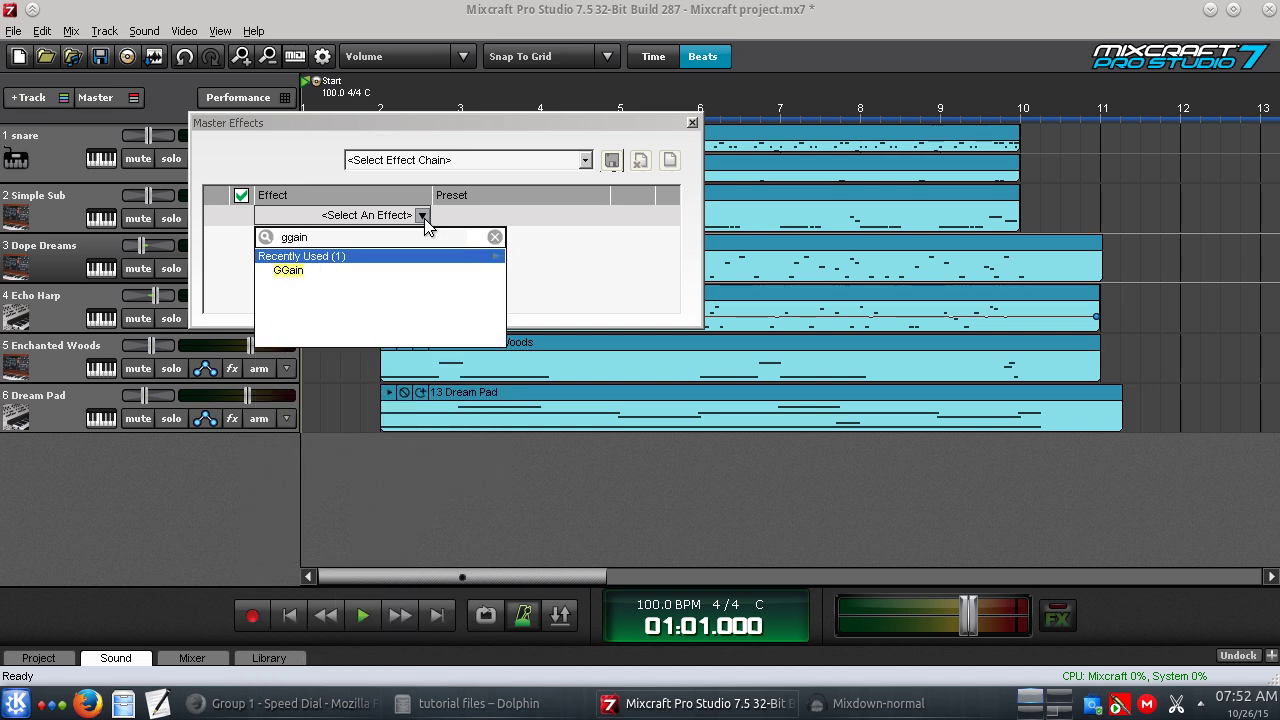
{"action": "left_click", "coordinate": [326, 270]}
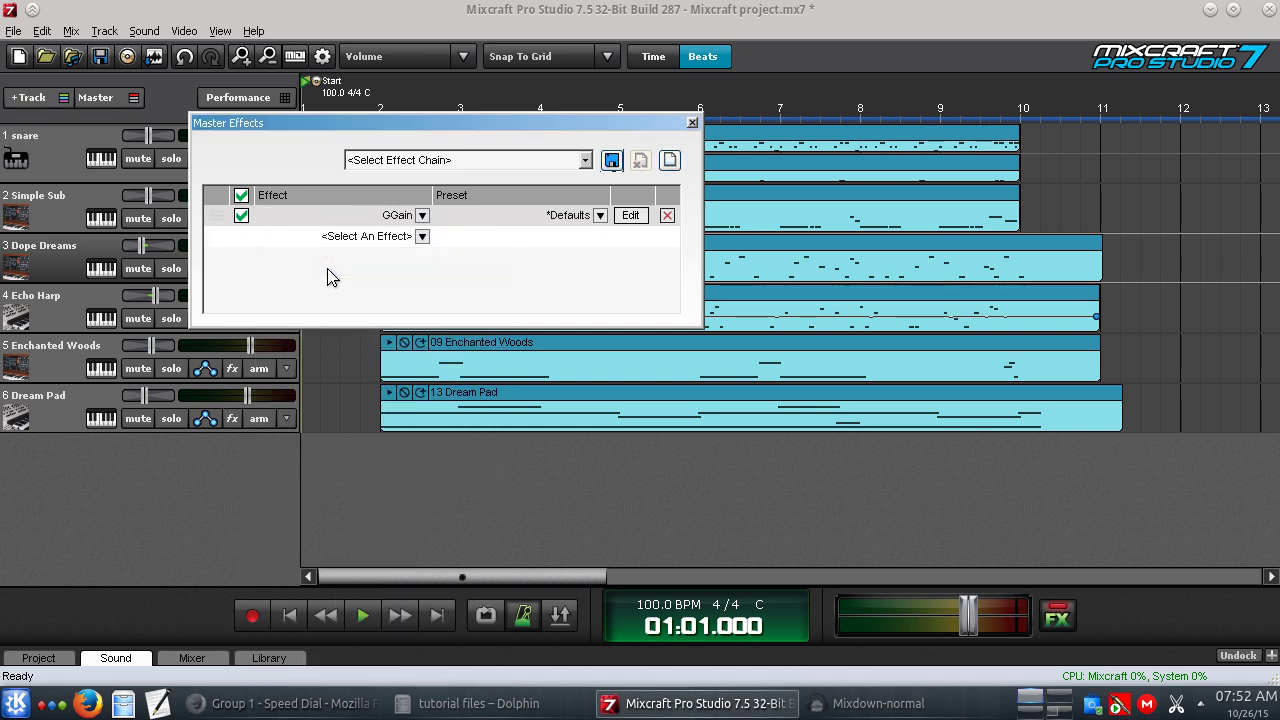
Open the GGain controls, set the gain to 0 dB and close the Master Effects window while leaving GGain open.
{"action": "left_click", "coordinate": [631, 219]}
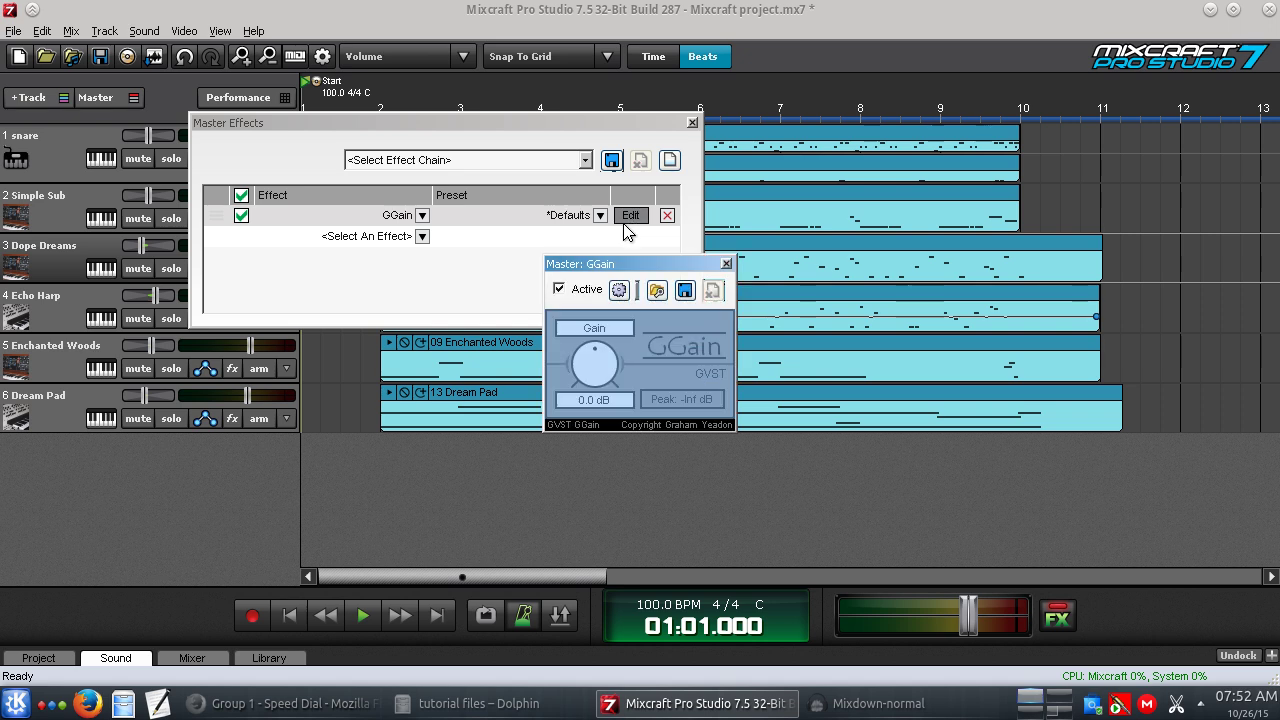
{"action": "left_click_drag", "start_coordinate": [645, 270], "coordinate": [424, 236]}
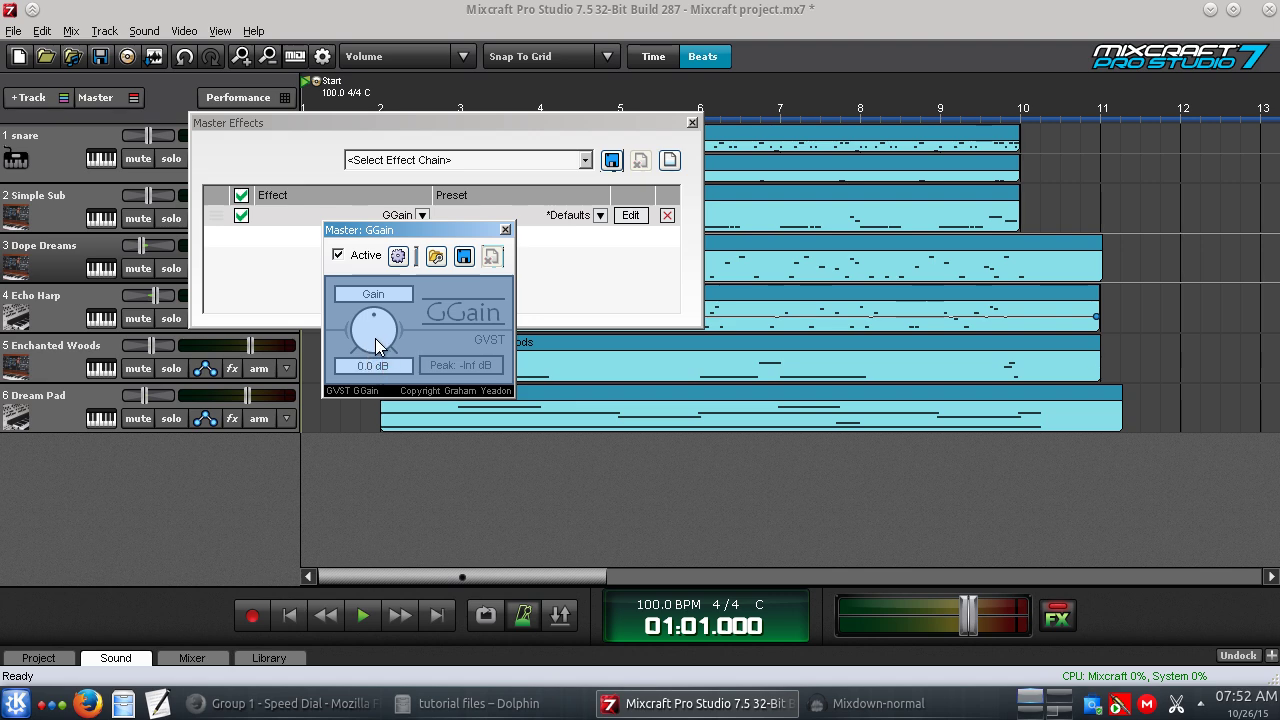
{"action": "left_click_drag", "start_coordinate": [376, 338], "coordinate": [375, 323]}
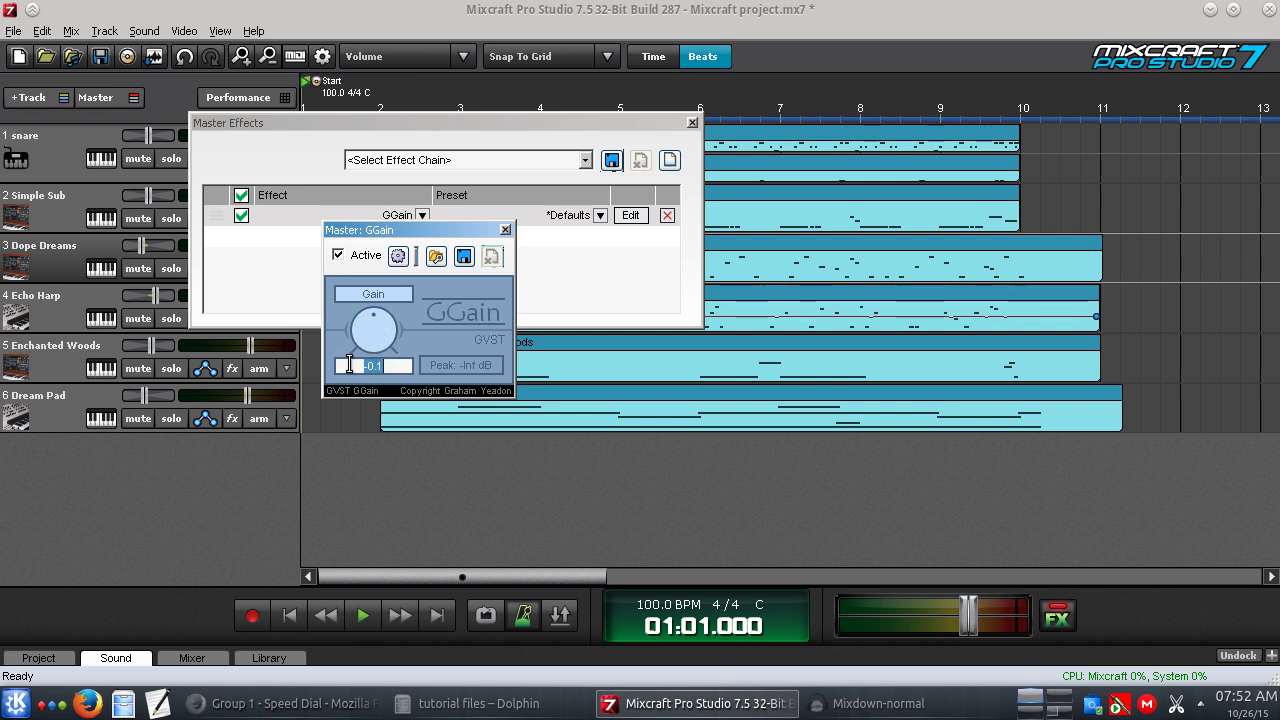
{"action": "type", "text": "0"}
{"action": "key", "text": "Return"}
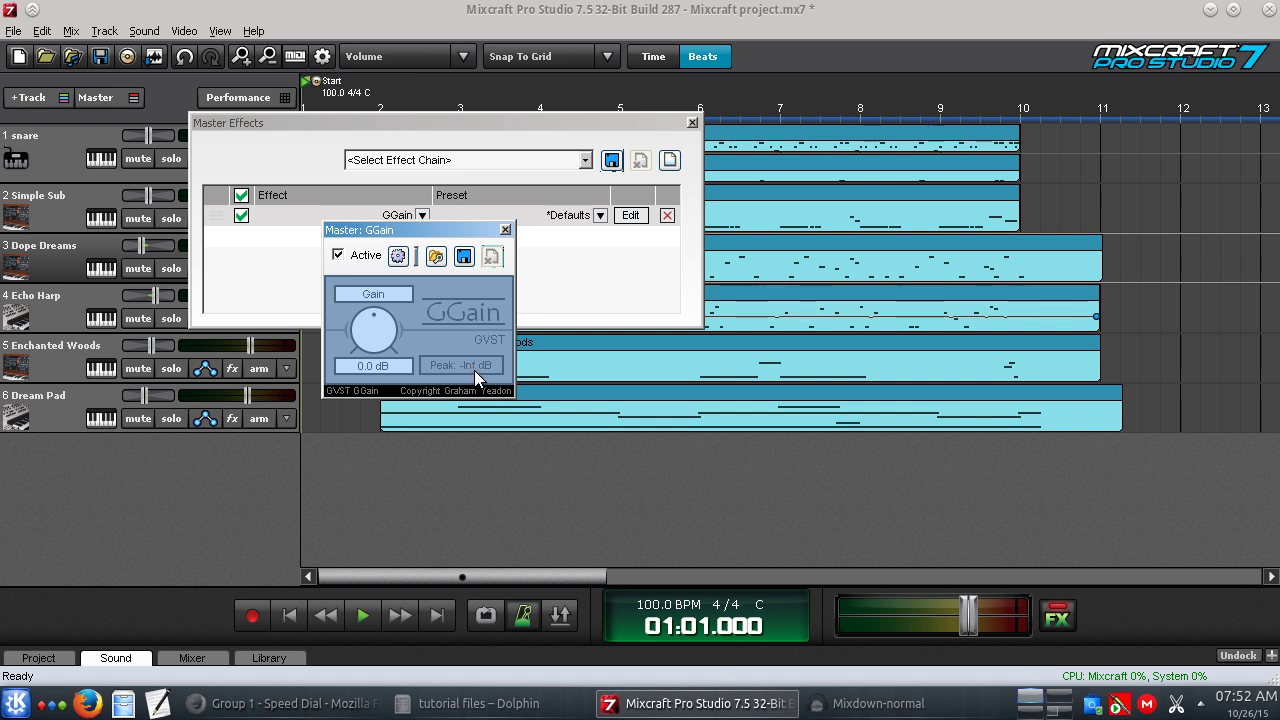
{"action": "left_click_drag", "start_coordinate": [451, 235], "coordinate": [258, 177]}
{"action": "left_click", "coordinate": [693, 124]}
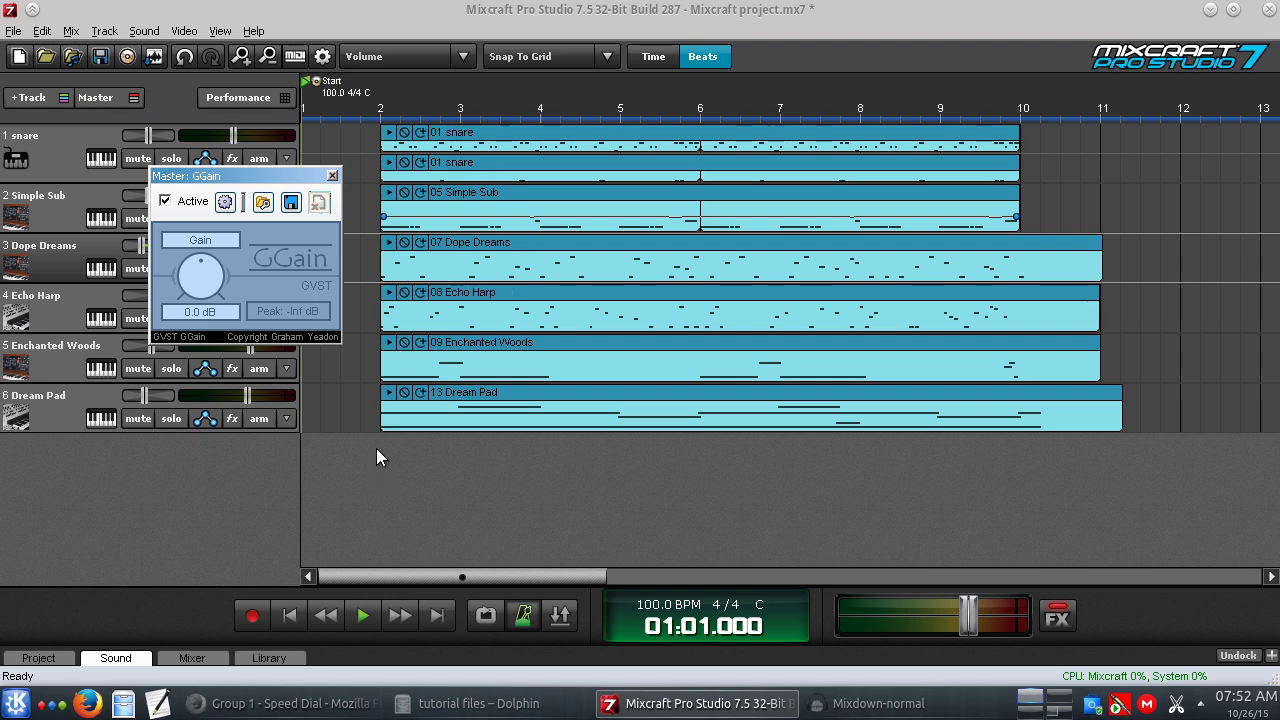
Play the song from bar 2 to check the master peak level in GGain, and stop playback.
{"action": "left_click", "coordinate": [379, 112]}
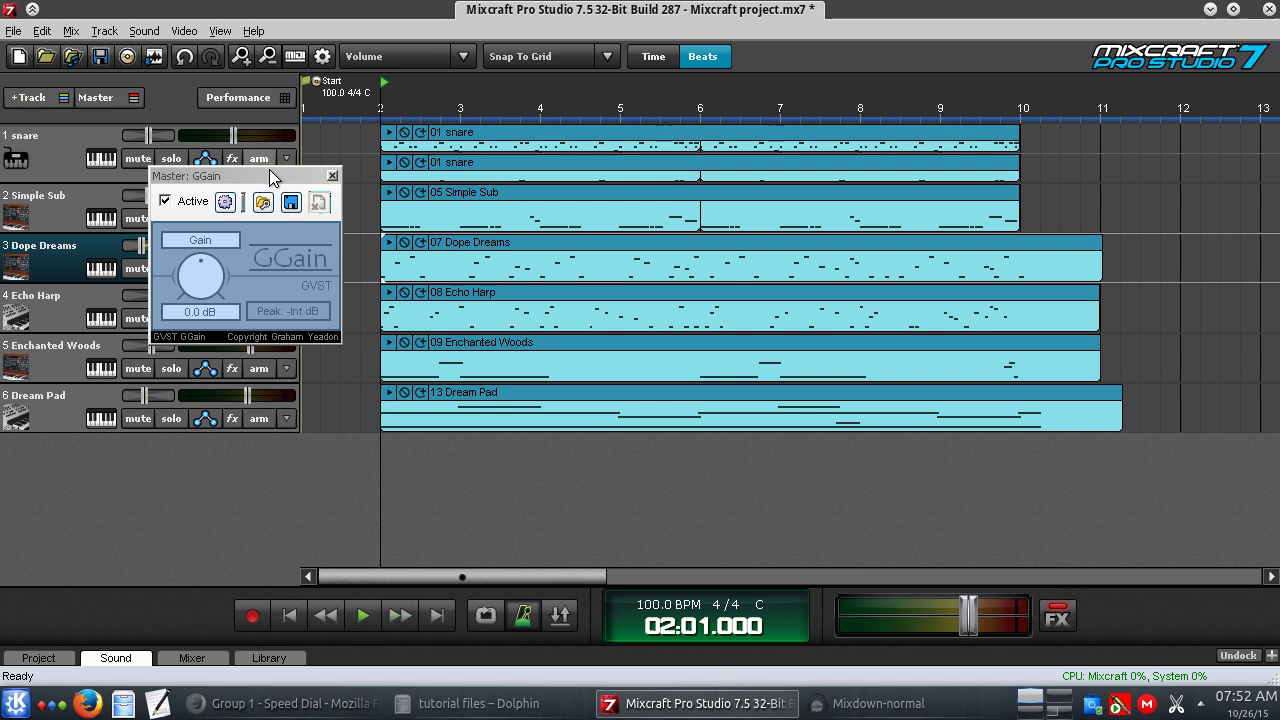
{"action": "left_click_drag", "start_coordinate": [270, 175], "coordinate": [273, 186]}
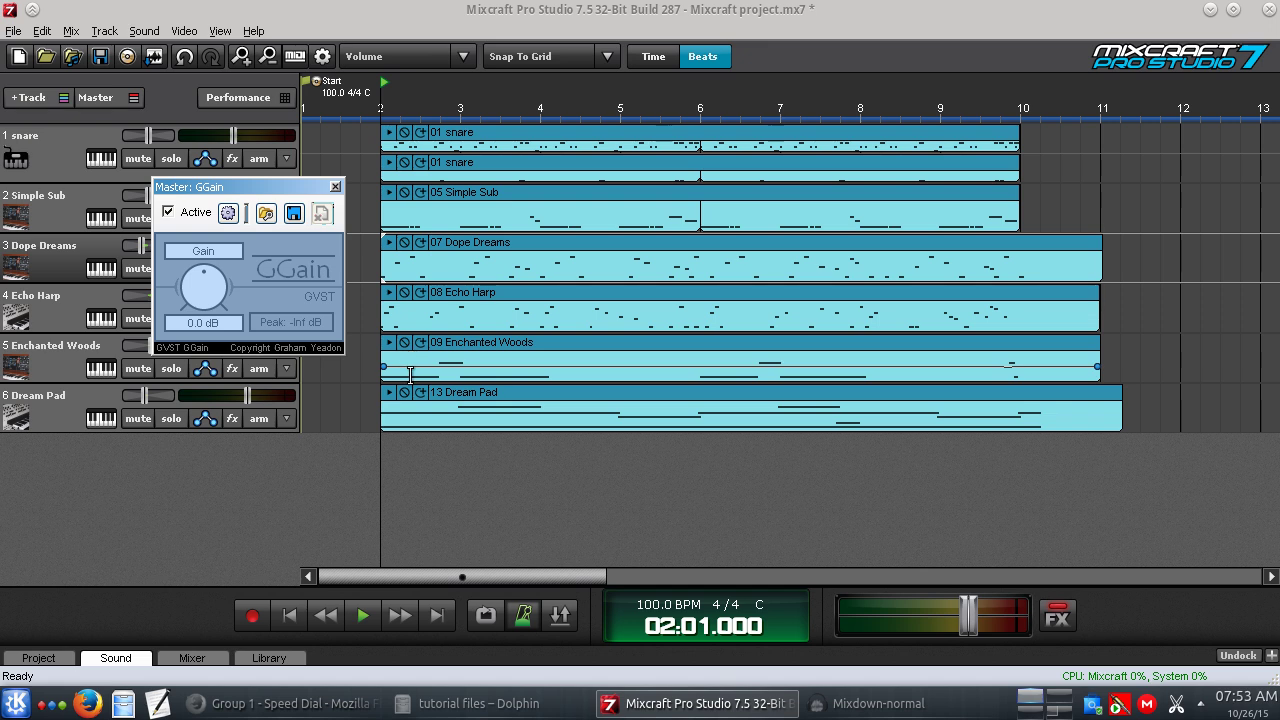
{"action": "left_click", "coordinate": [366, 616]}
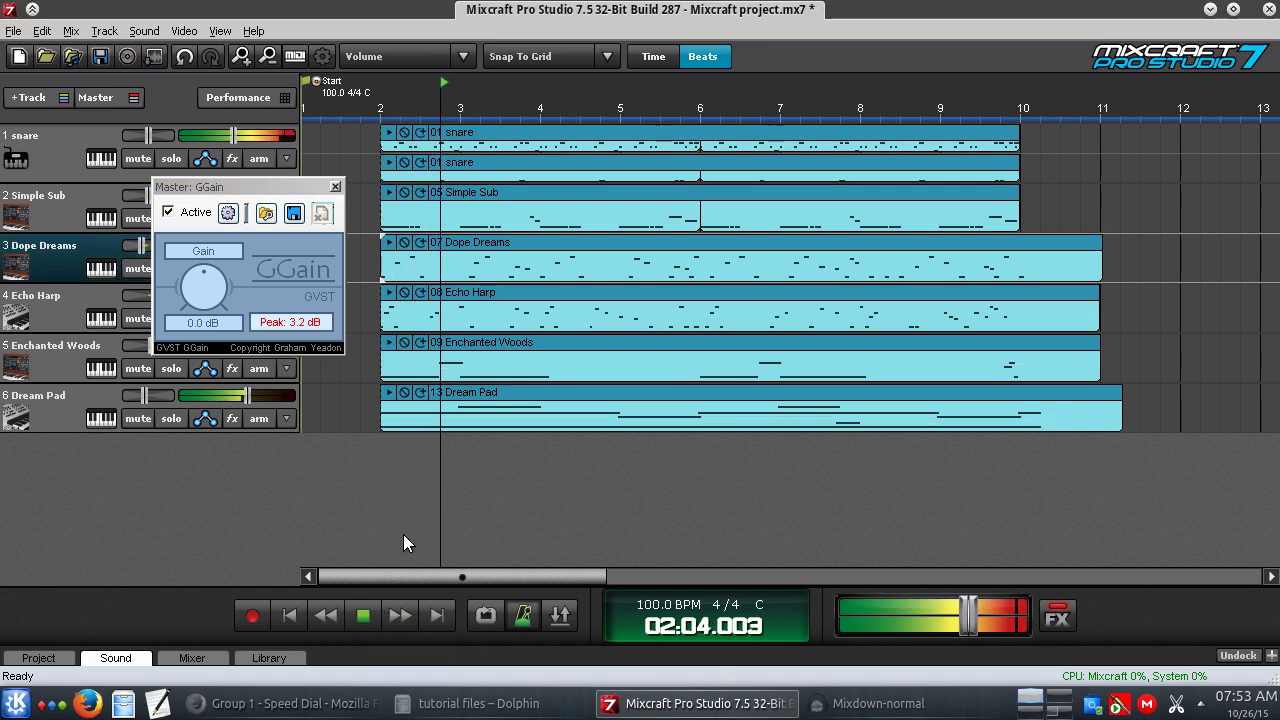
{"action": "left_click", "coordinate": [372, 617]}
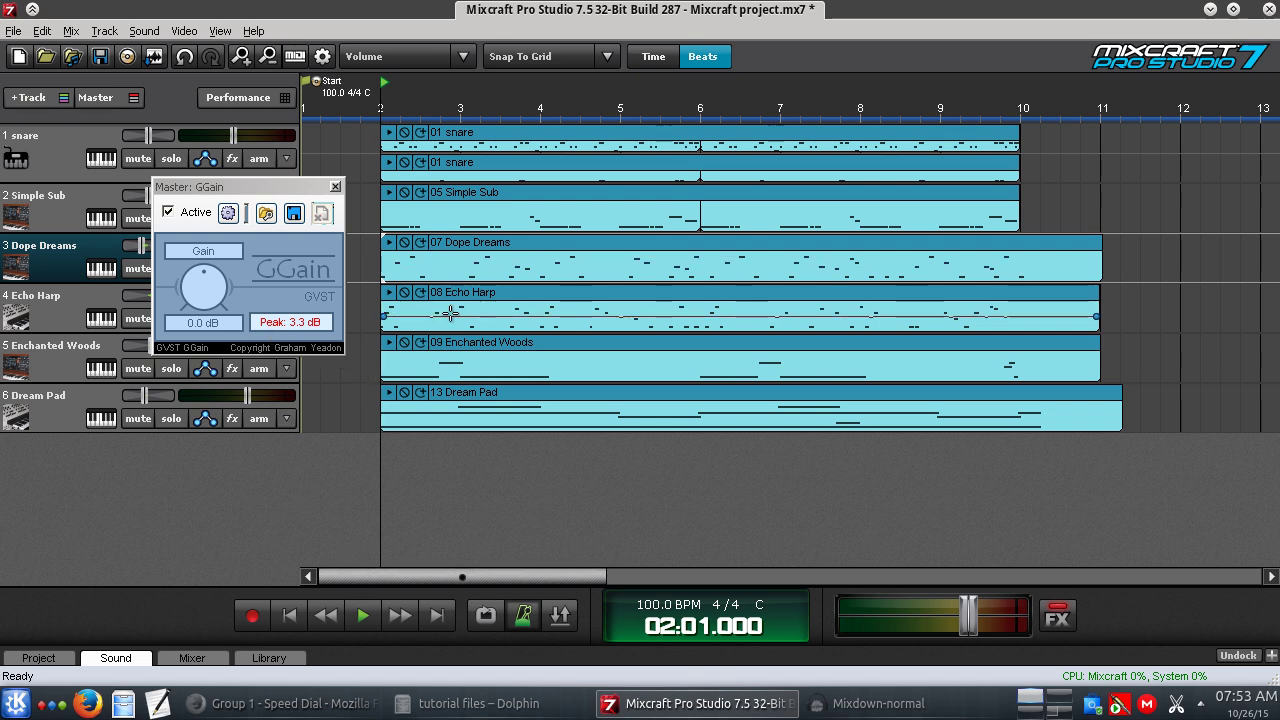
Reset GGain's peak reading and play the song from bar 2 to check the master peak level again.
{"action": "left_click", "coordinate": [299, 326]}
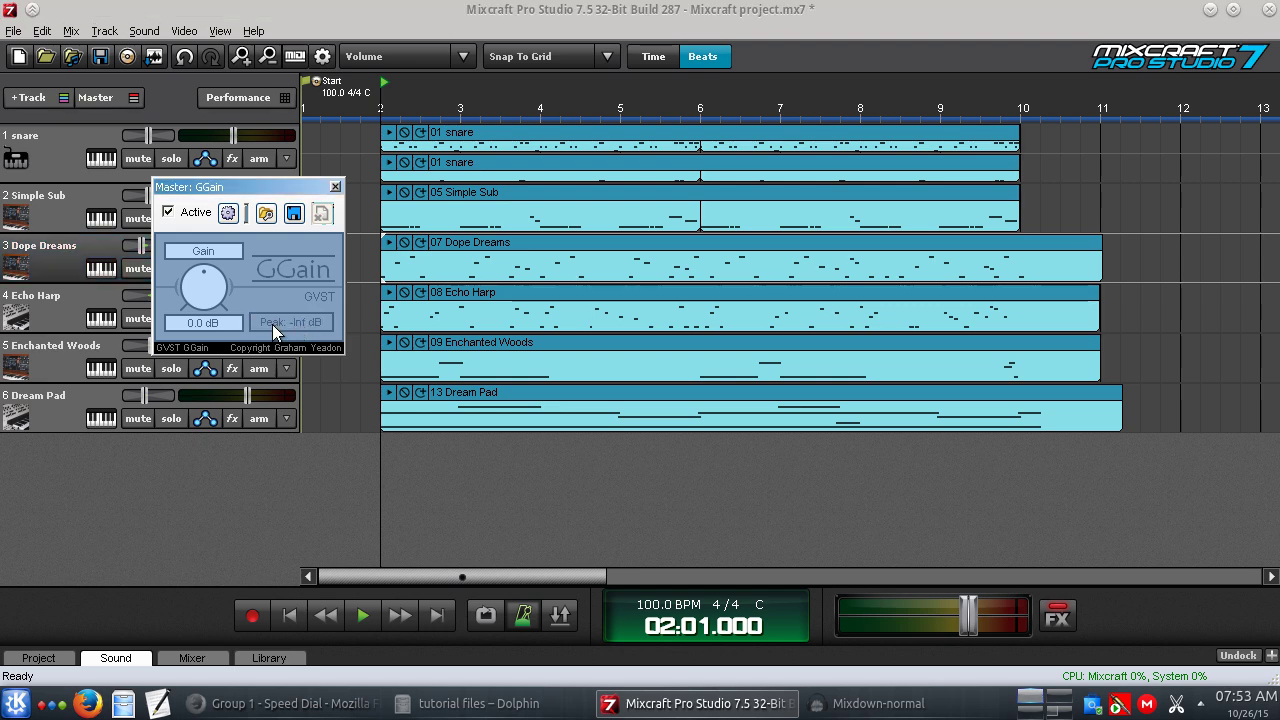
{"action": "left_click", "coordinate": [366, 615]}
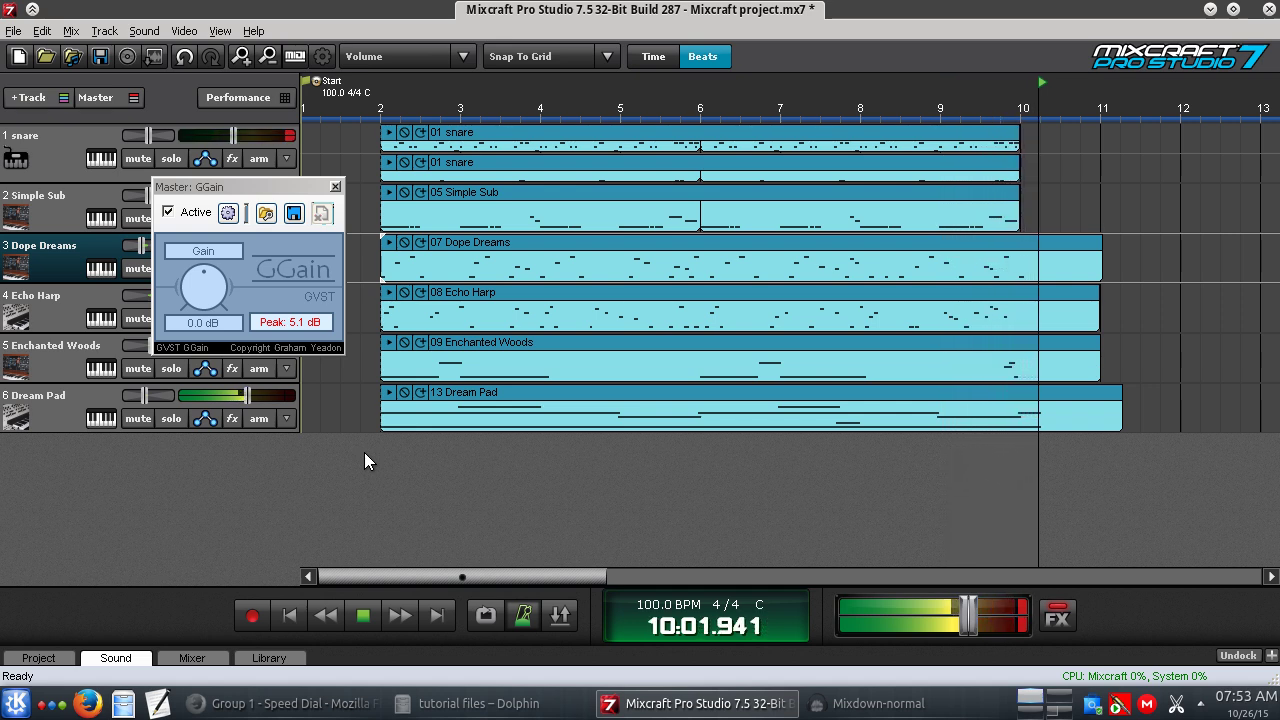
{"action": "left_click", "coordinate": [366, 622]}
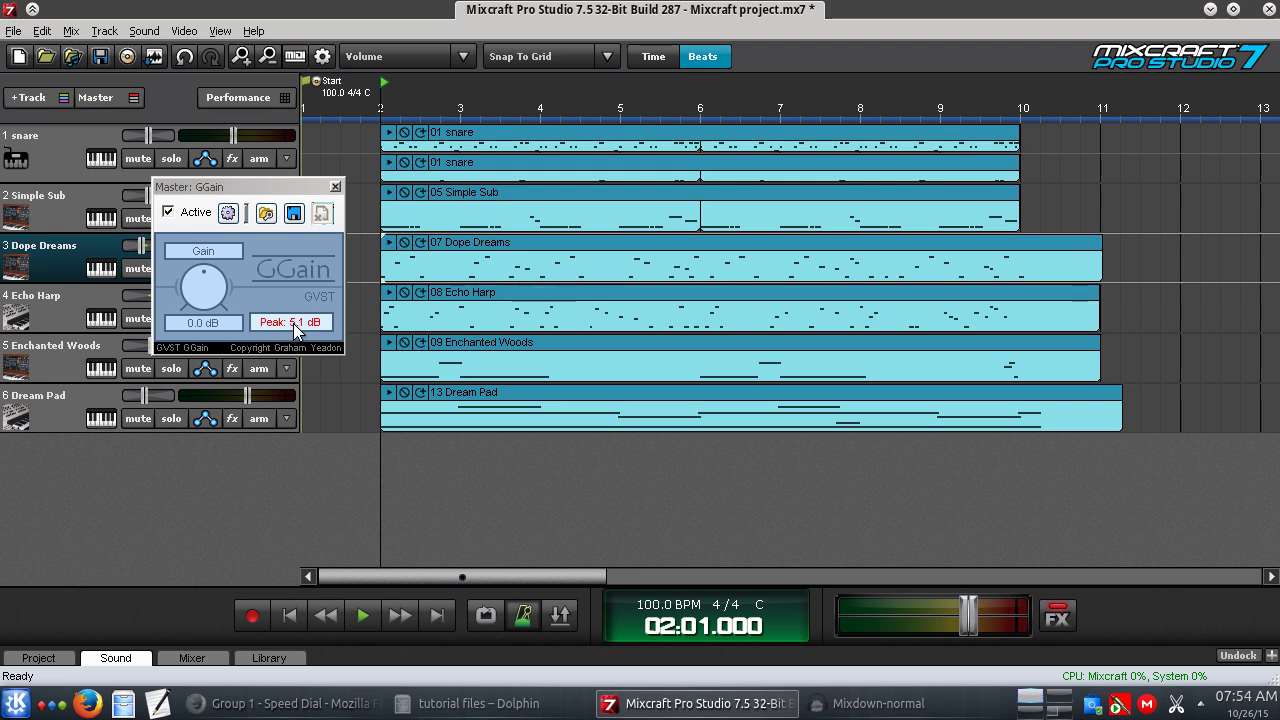
Set the GGain gain to -5.1 dB, replay the song to verify the master peak level, and close GGain.
{"action": "left_click", "coordinate": [226, 321]}
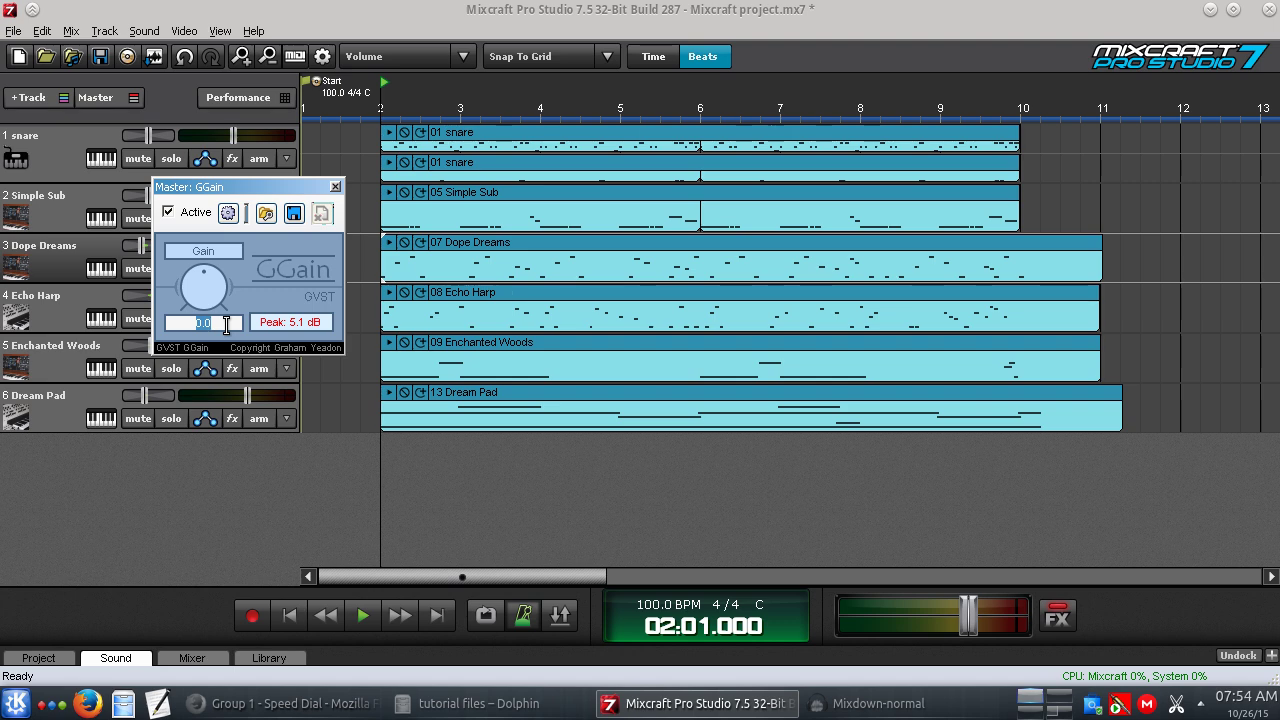
{"action": "type", "text": "-5.1"}
{"action": "key", "text": "Return"}
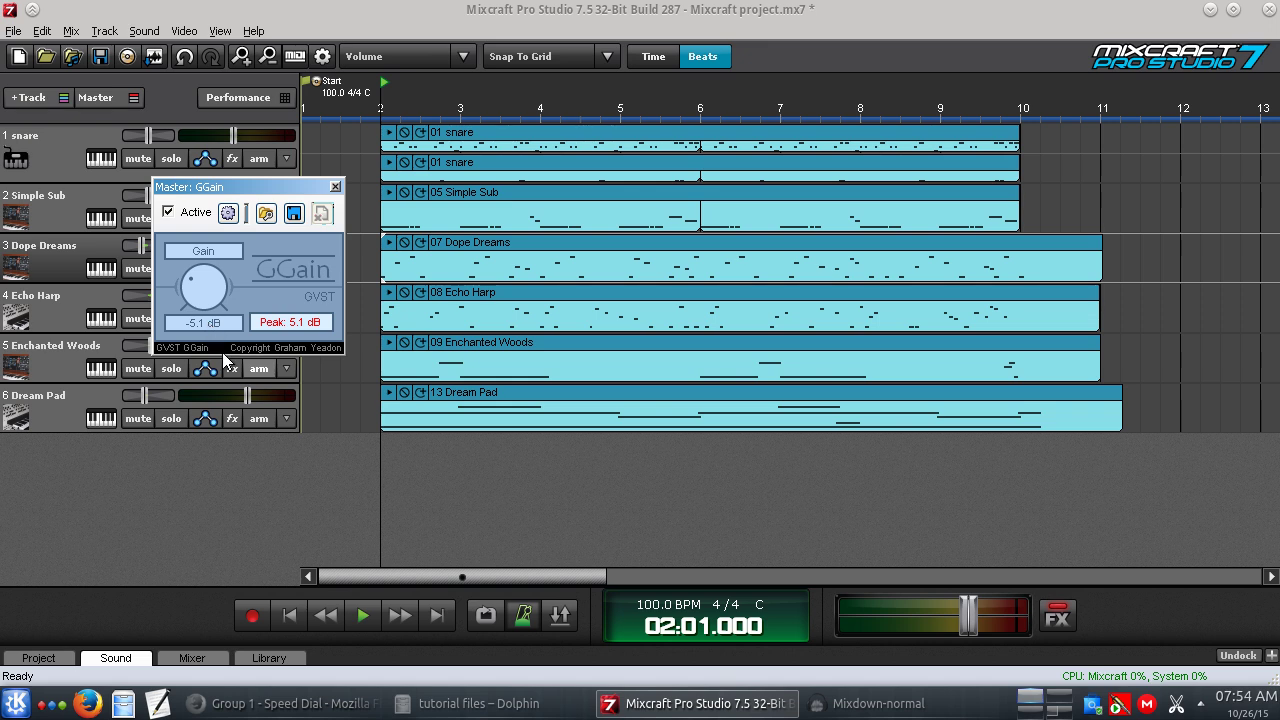
{"action": "left_click", "coordinate": [360, 618]}
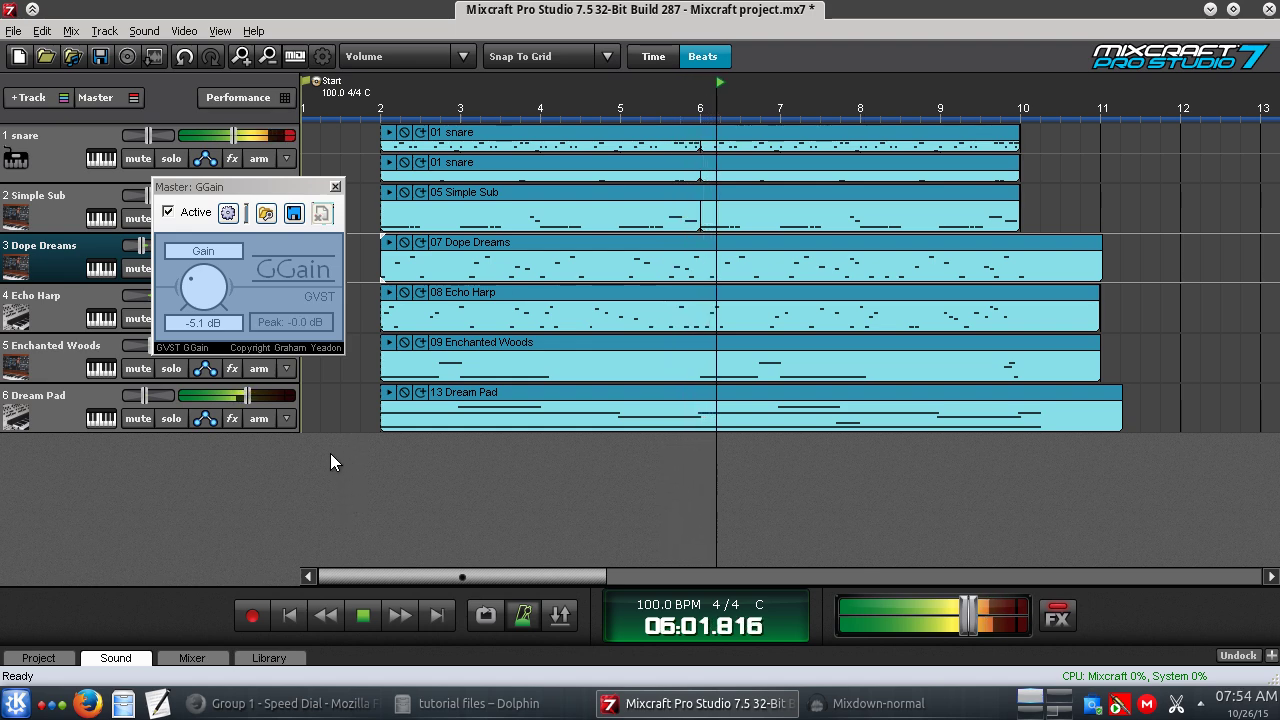
{"action": "left_click", "coordinate": [364, 616]}
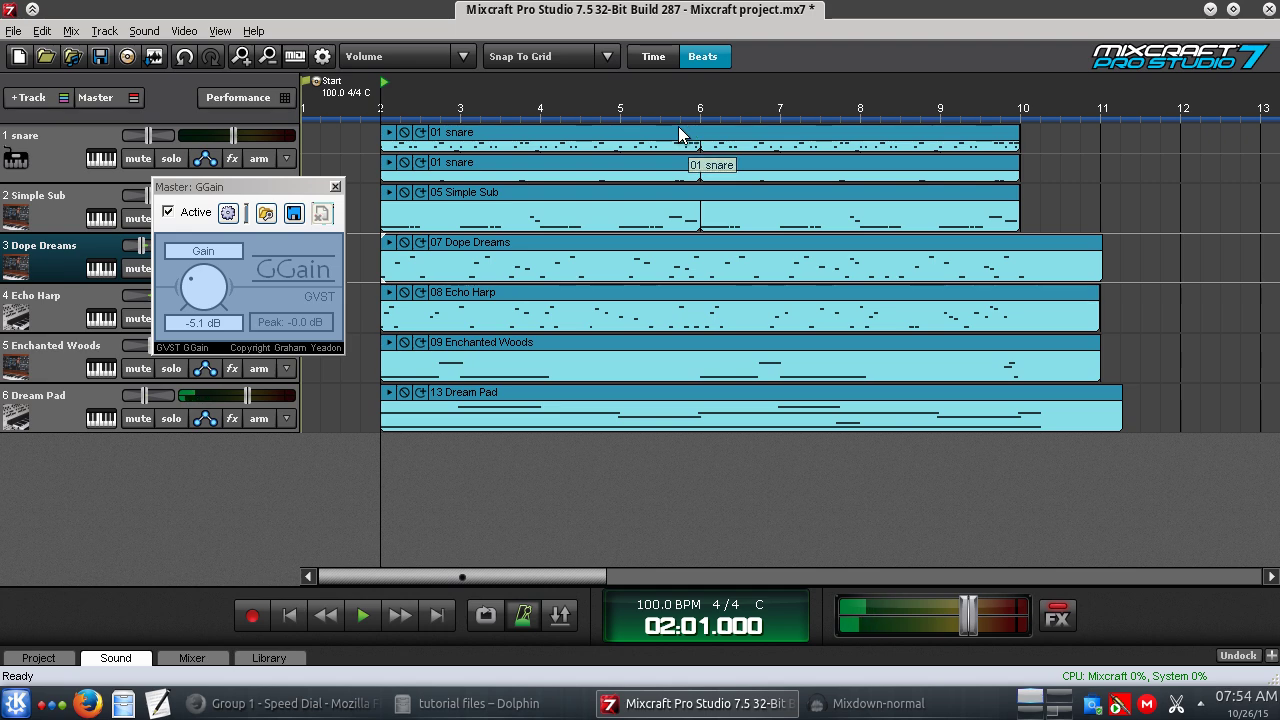
{"action": "left_click", "coordinate": [336, 190]}
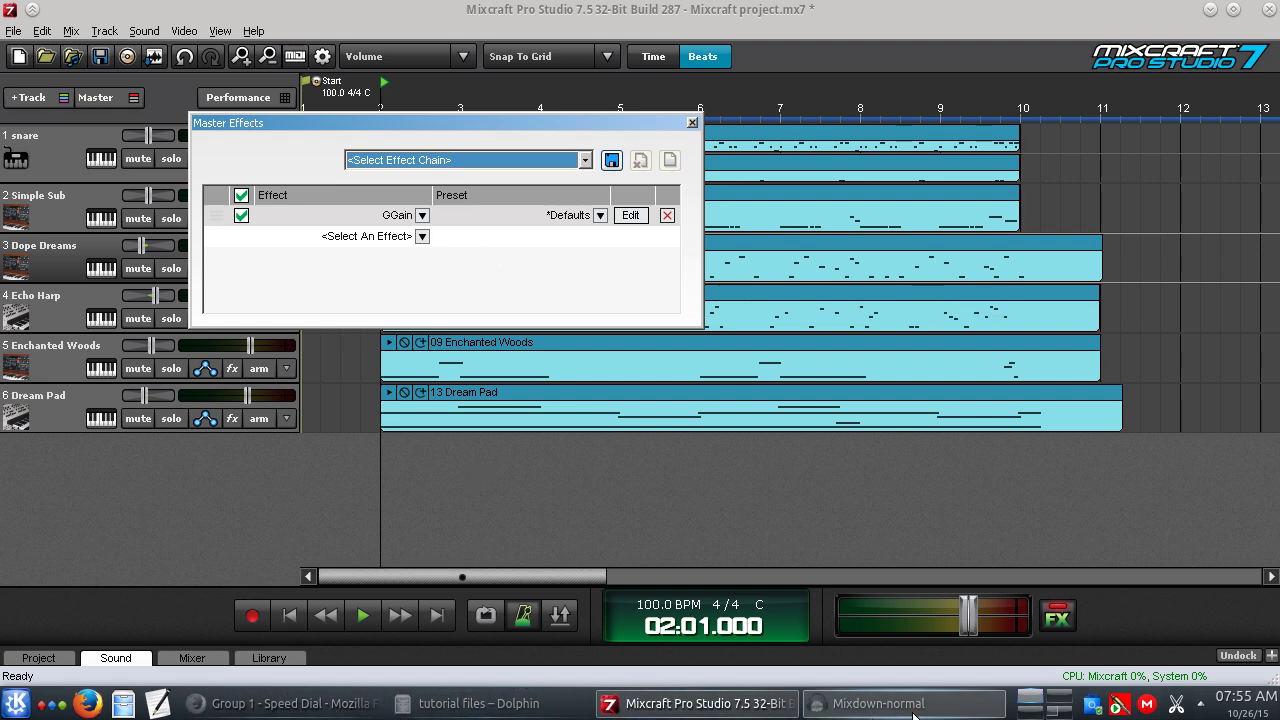
Switch to Audacity and import Mixdown-normal.flac from the tutorial files folder.
{"action": "left_click", "coordinate": [880, 703]}
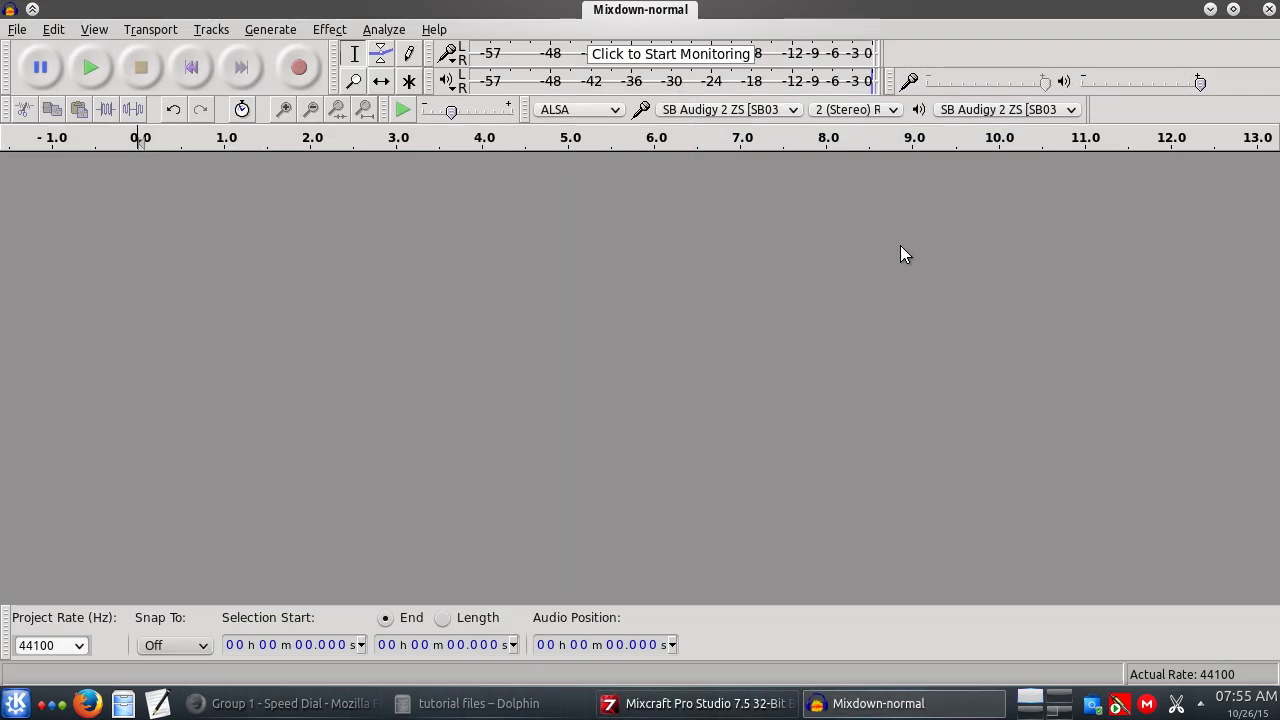
{"action": "left_click", "coordinate": [451, 706]}
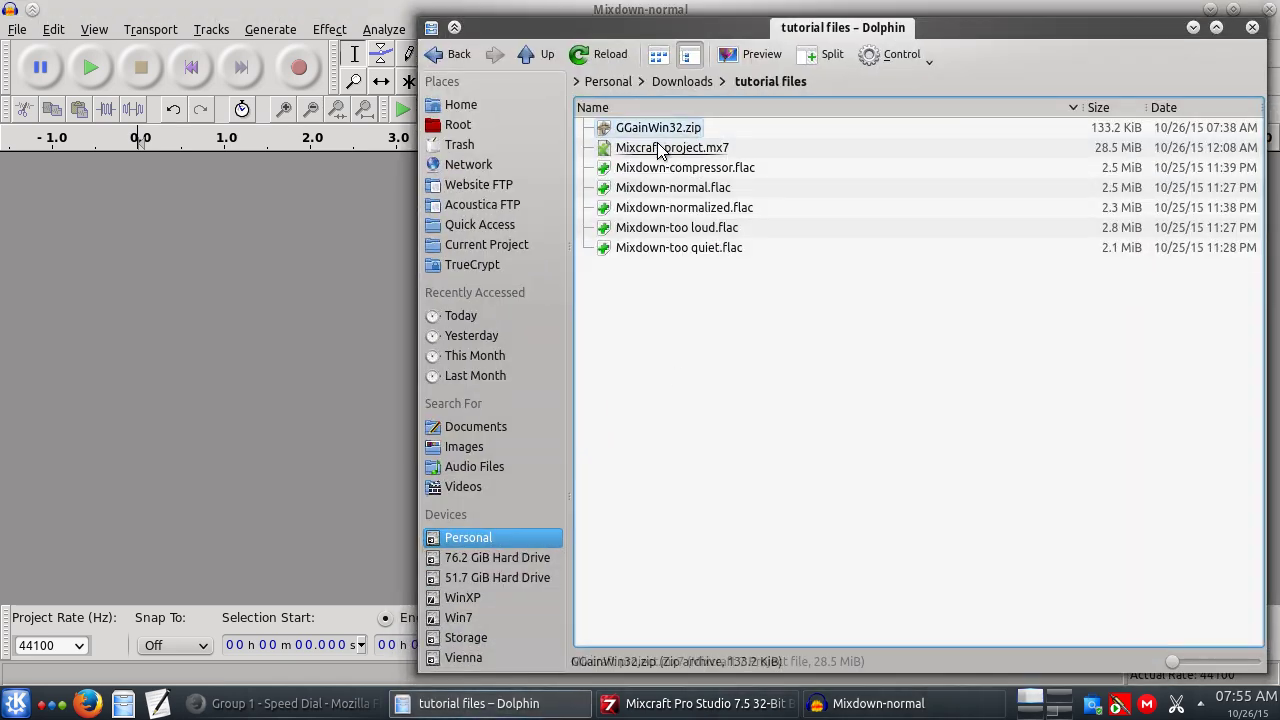
{"action": "left_click_drag", "start_coordinate": [663, 189], "coordinate": [210, 238]}
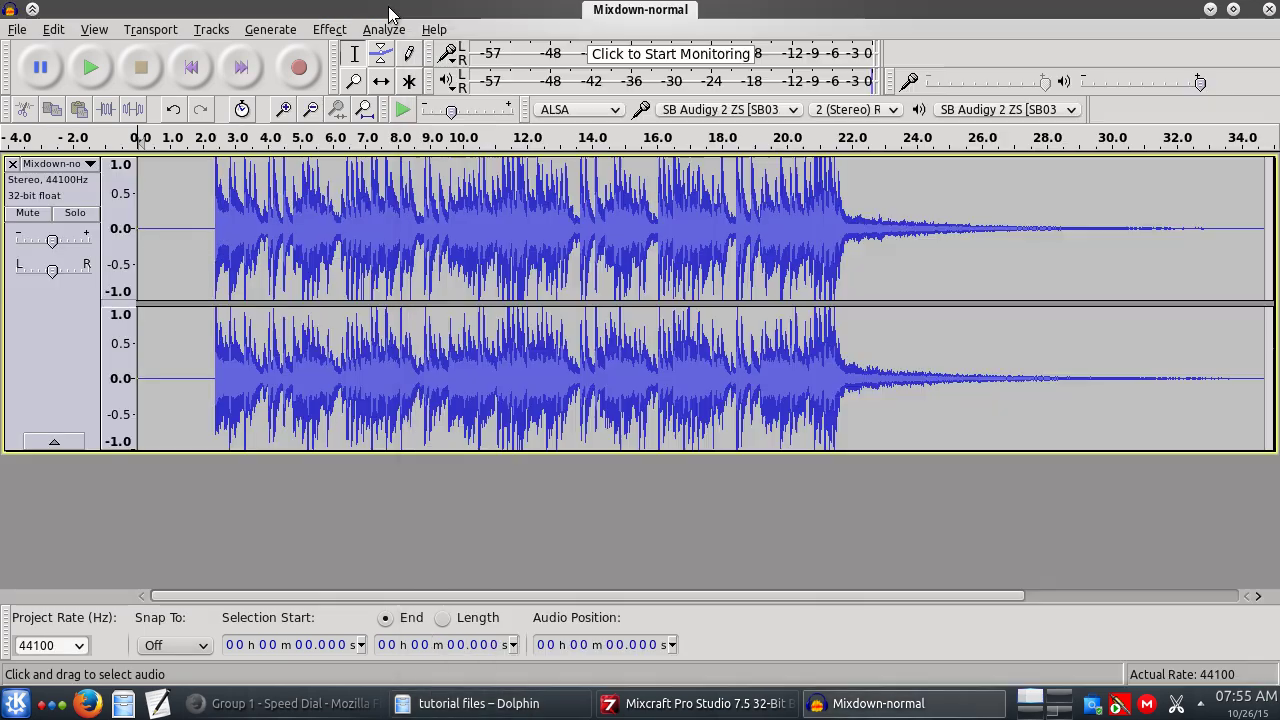
{"action": "left_click", "coordinate": [390, 12]}
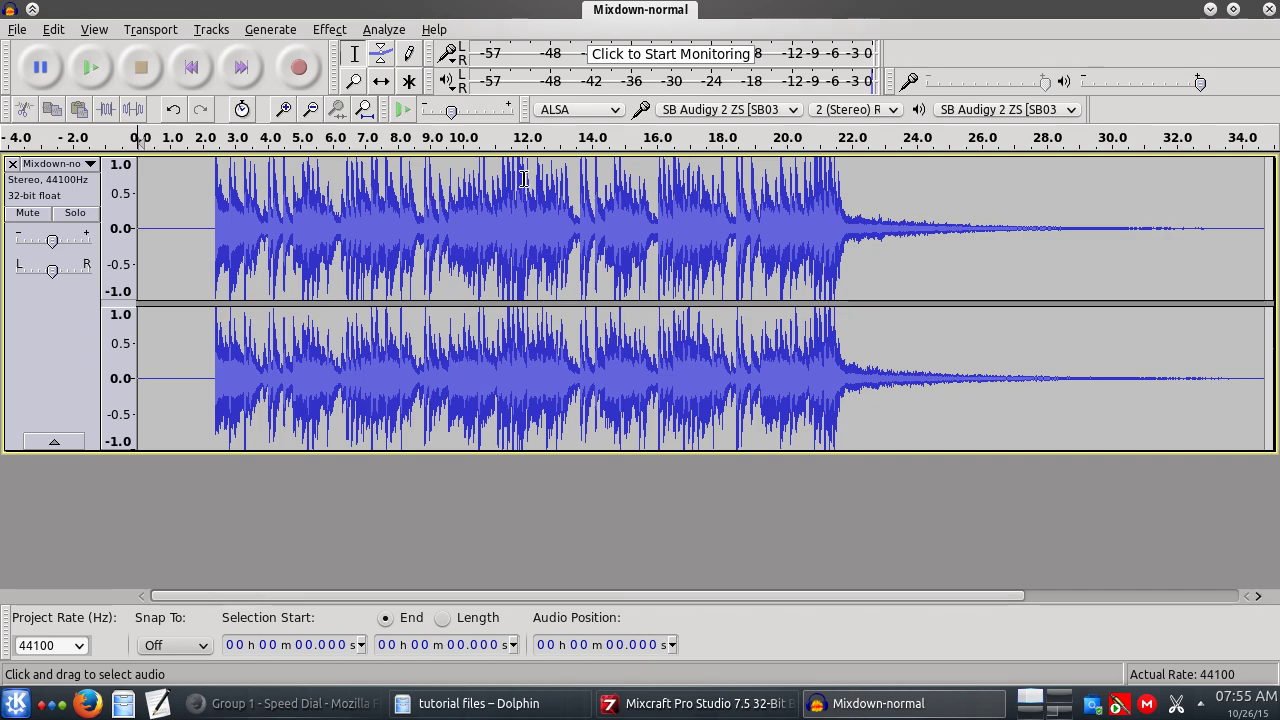
Examine the Mixdown-normal waveform at sample level around 11.716 s for clipped peaks, and return to the full-track view.
{"action": "scroll", "coordinate": [515, 200], "scroll_direction": "up", "scroll_amount": 3, "text": "ctrl"}
{"action": "scroll", "coordinate": [511, 206], "scroll_direction": "up", "scroll_amount": 6, "text": "ctrl"}
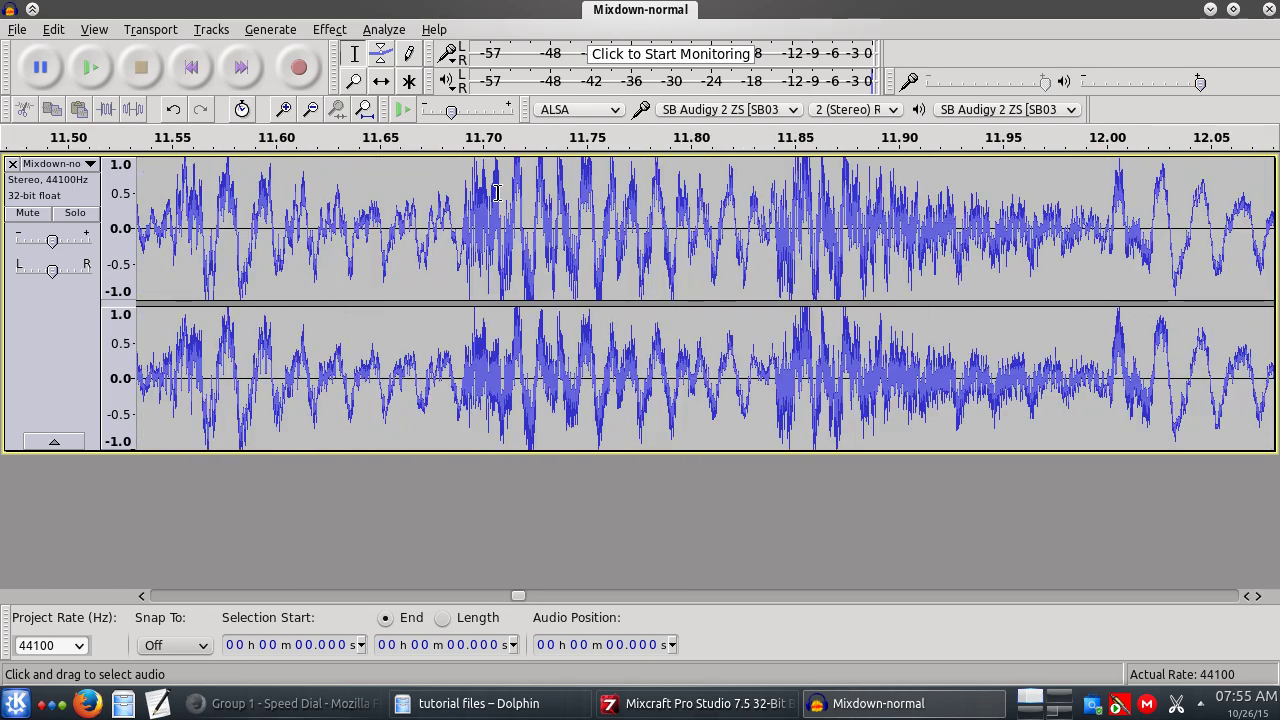
{"action": "scroll", "coordinate": [518, 190], "scroll_direction": "up", "scroll_amount": 2, "text": "ctrl"}
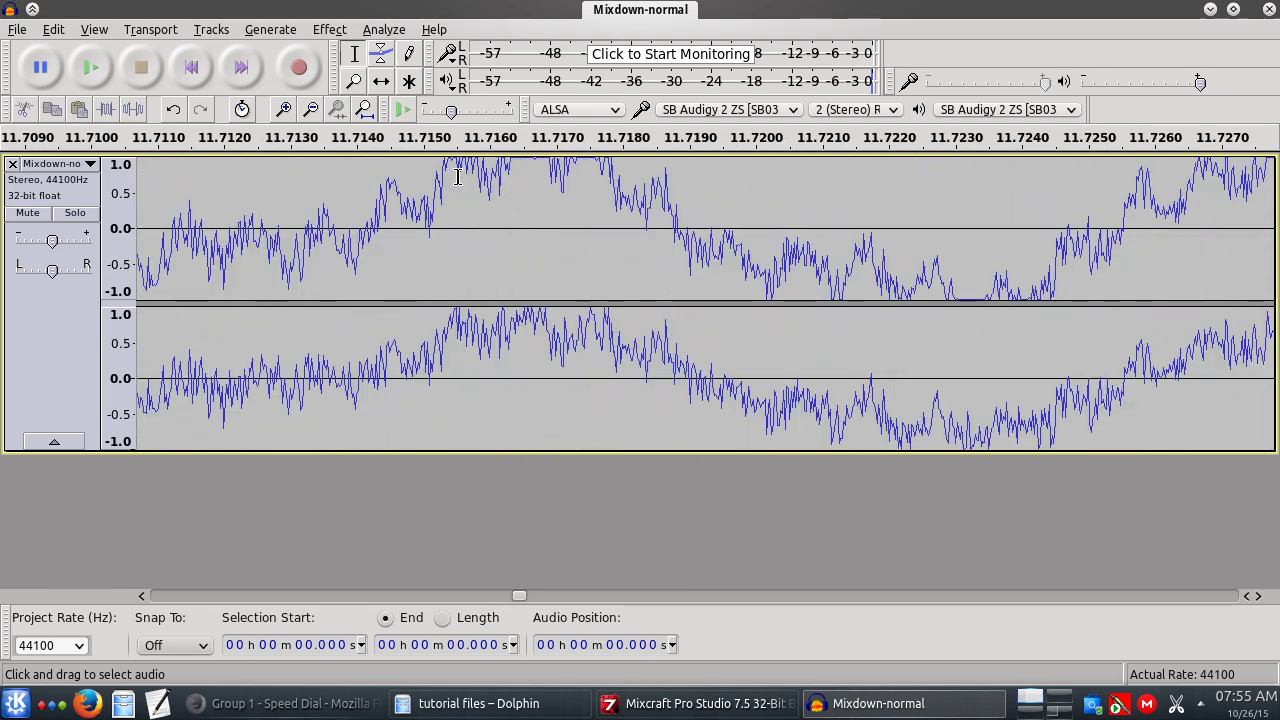
{"action": "scroll", "coordinate": [462, 185], "scroll_direction": "up", "scroll_amount": 1, "text": "ctrl"}
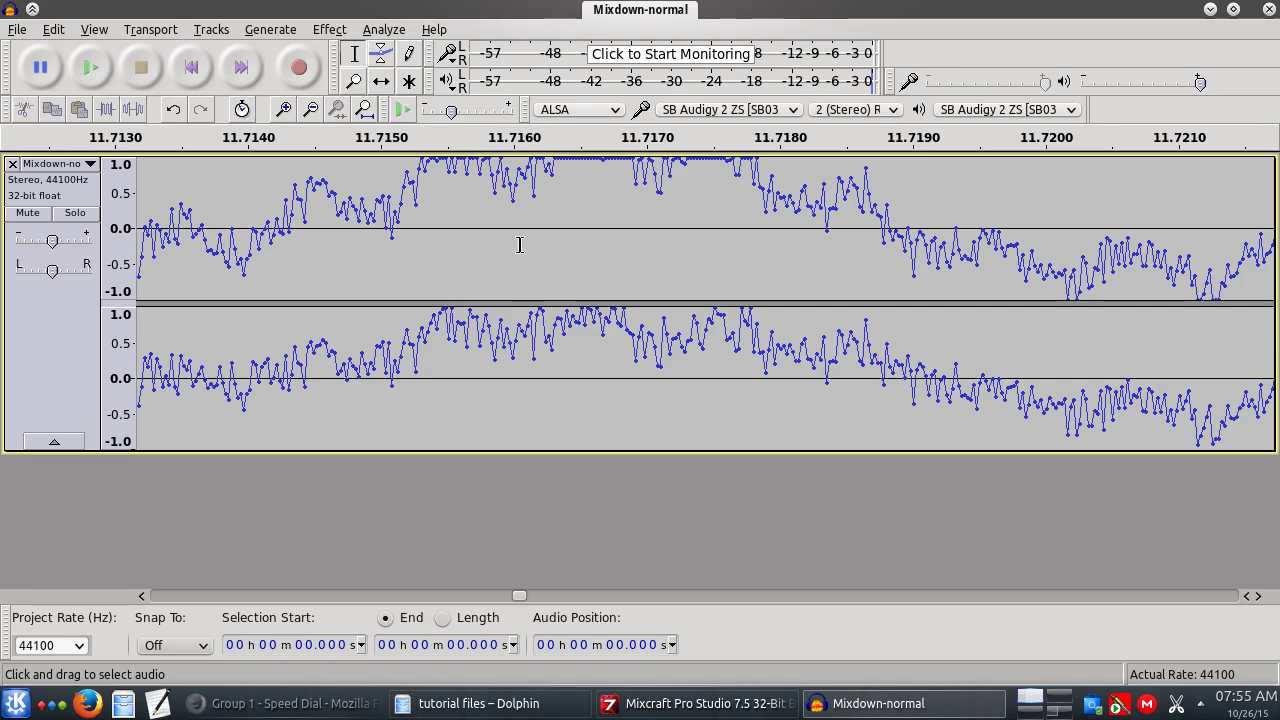
{"action": "scroll", "coordinate": [520, 245], "scroll_direction": "down", "scroll_amount": 5}
{"action": "scroll", "coordinate": [527, 240], "scroll_direction": "down", "scroll_amount": 6}
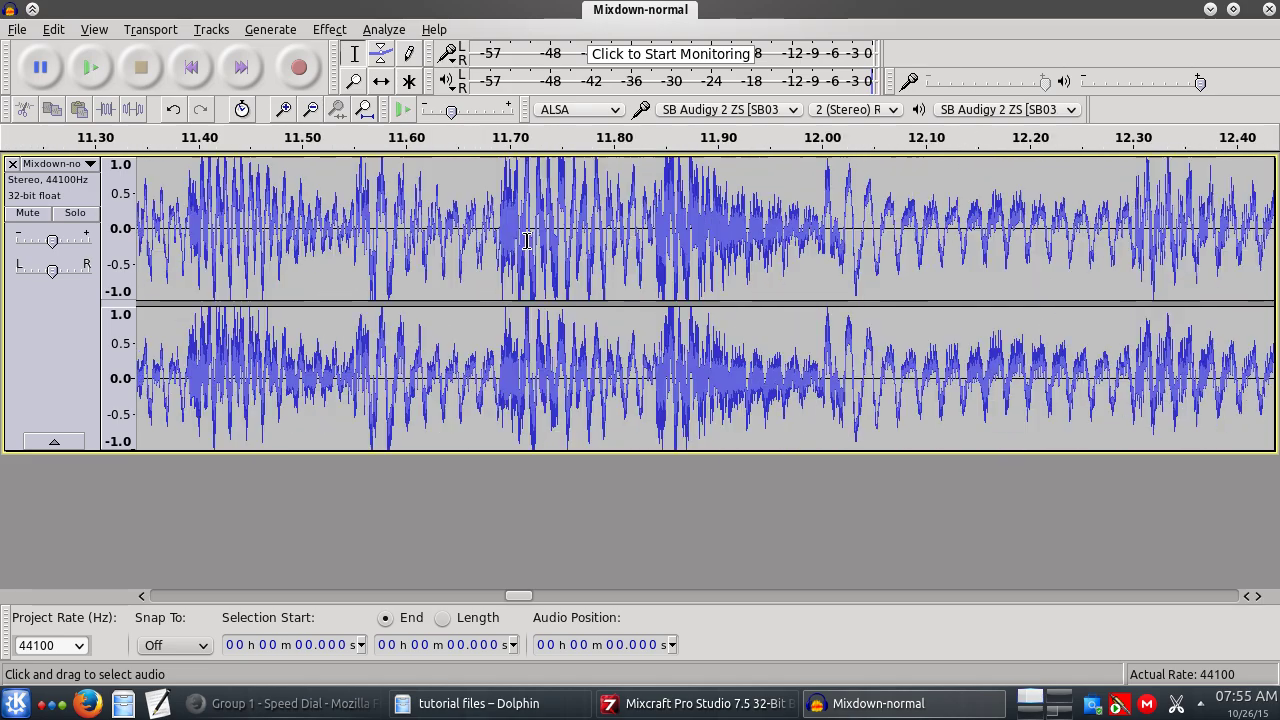
{"action": "scroll", "coordinate": [530, 240], "scroll_direction": "down", "scroll_amount": 1}
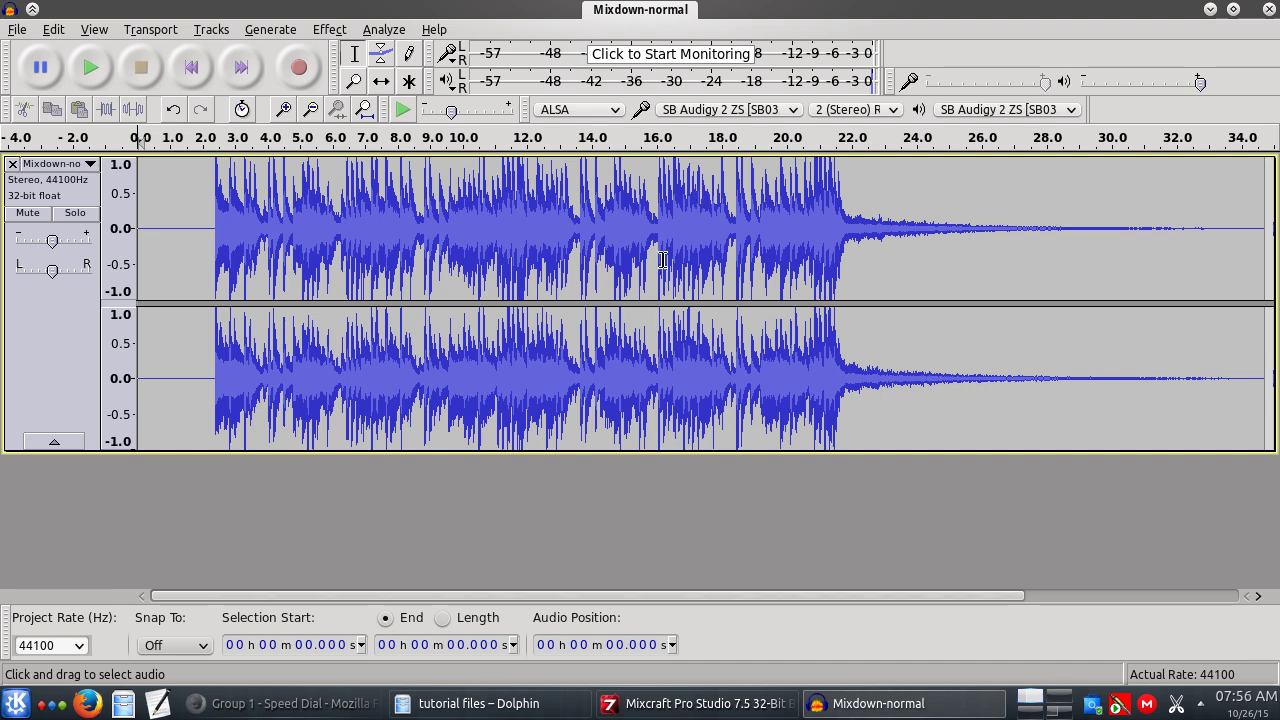
Import Mixdown-too loud.flac from the tutorial files folder as a second track below Mixdown-normal.
{"action": "left_click", "coordinate": [508, 710]}
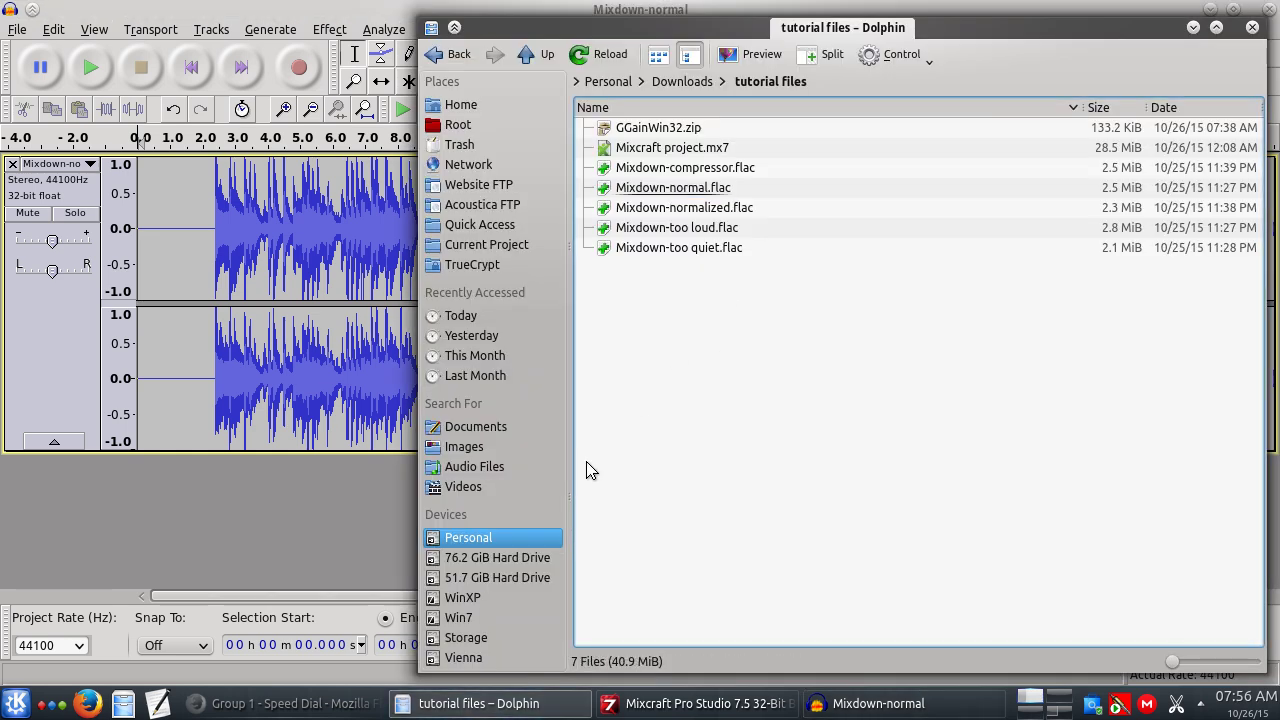
{"action": "left_click_drag", "start_coordinate": [677, 228], "coordinate": [322, 535]}
{"action": "left_click", "coordinate": [311, 27]}
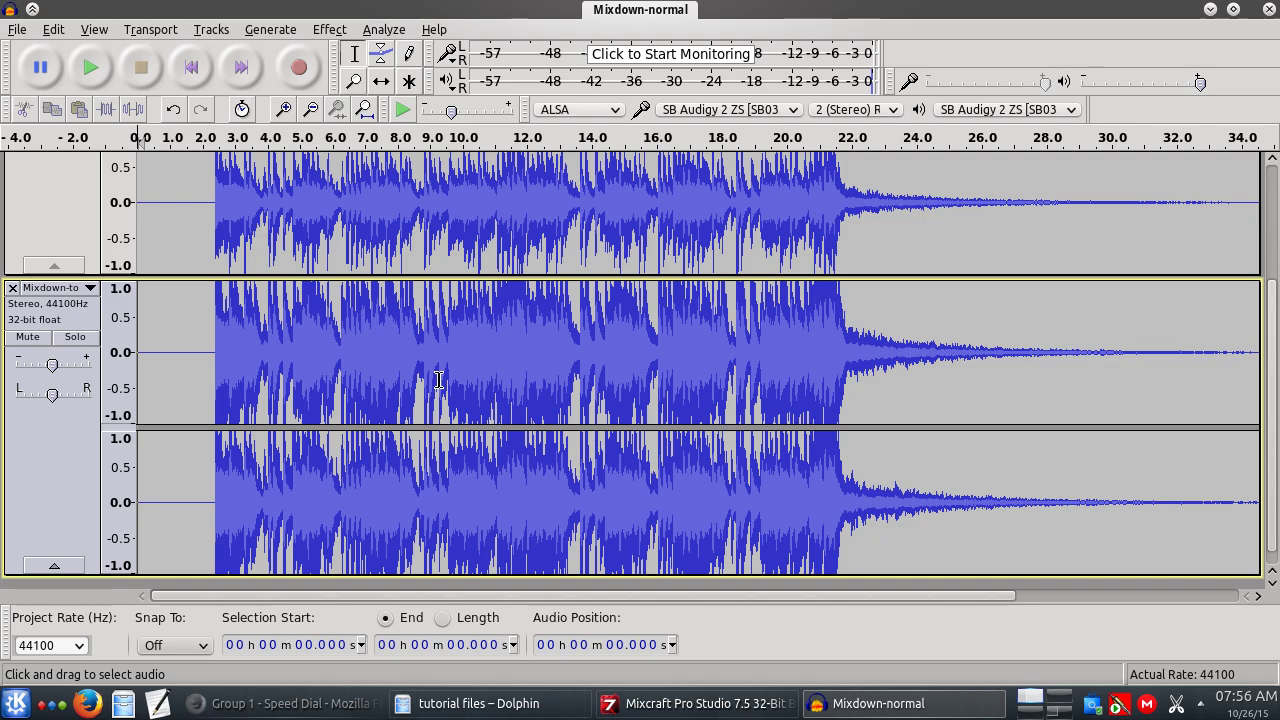
Examine the Mixdown-too loud waveform at sample level around 11.854 s for clipping, and return to the project start.
{"action": "scroll", "coordinate": [483, 370], "scroll_direction": "down", "scroll_amount": 1}
{"action": "scroll", "coordinate": [515, 300], "scroll_direction": "up", "scroll_amount": 2, "text": "ctrl"}
{"action": "scroll", "coordinate": [515, 300], "scroll_direction": "up", "scroll_amount": 9, "text": "ctrl"}
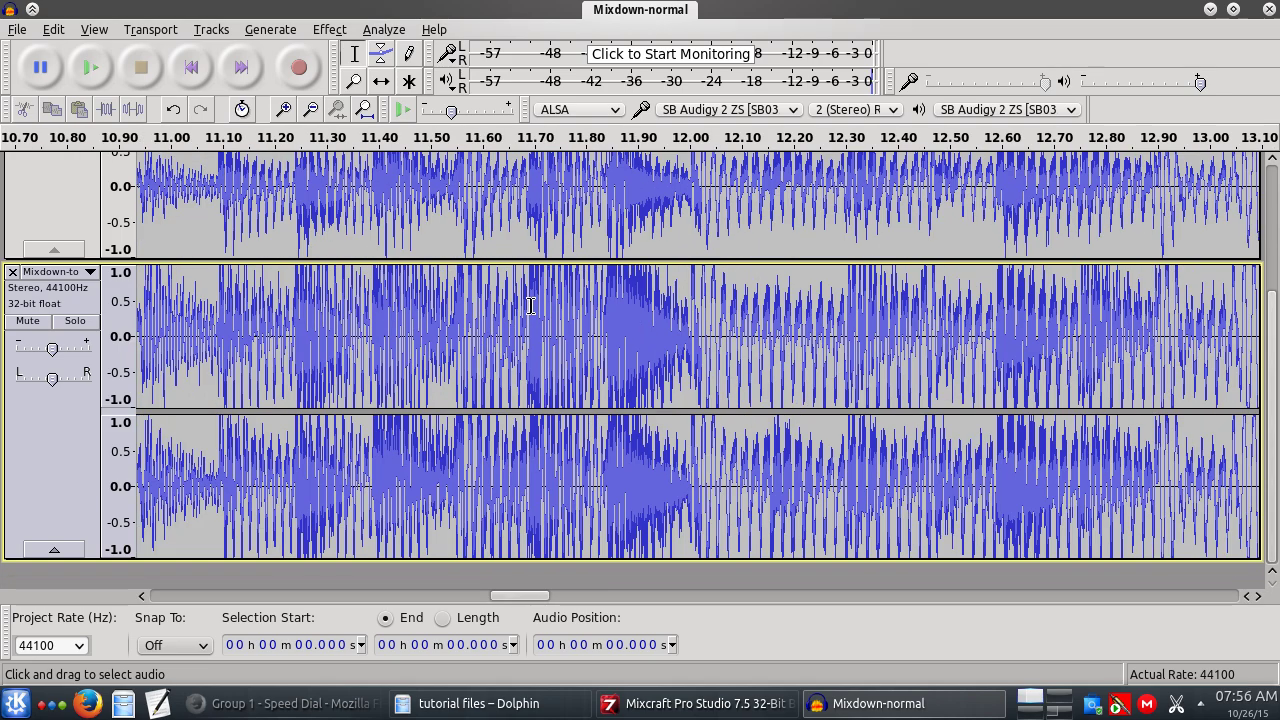
{"action": "scroll", "coordinate": [703, 307], "scroll_direction": "up", "scroll_amount": 1, "text": "ctrl"}
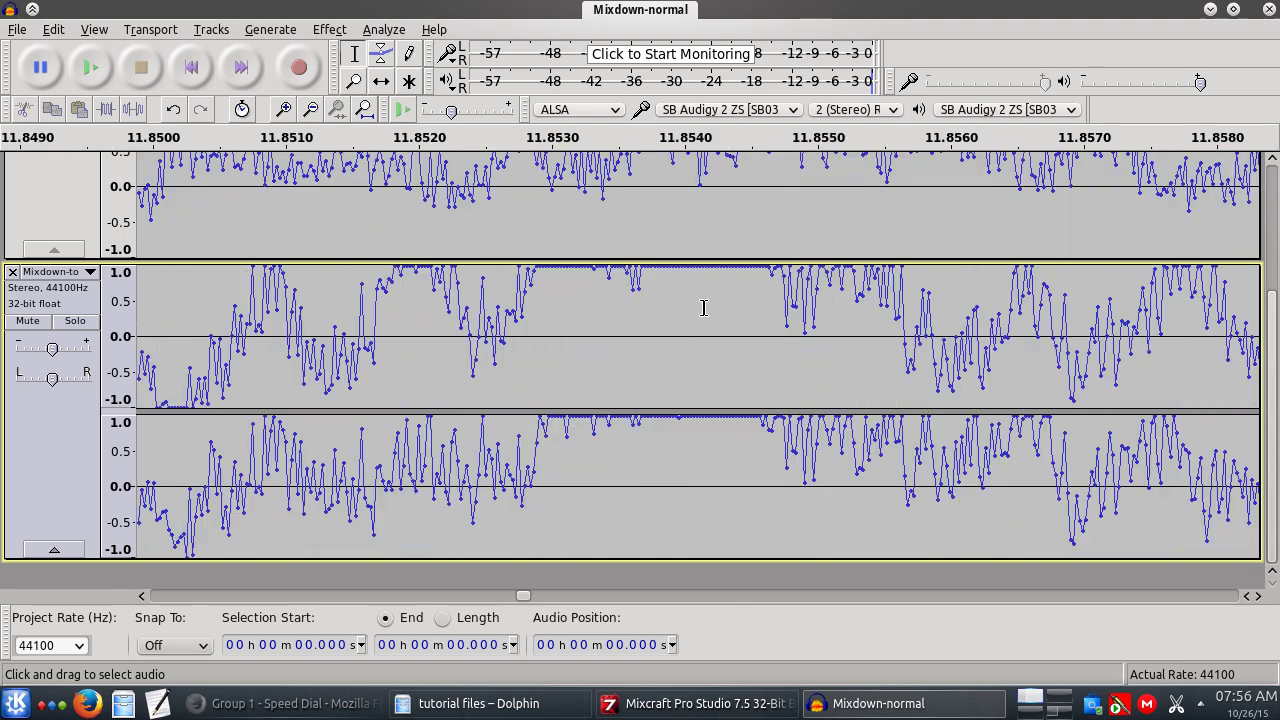
{"action": "scroll", "coordinate": [701, 307], "scroll_direction": "down", "scroll_amount": 11, "text": "ctrl"}
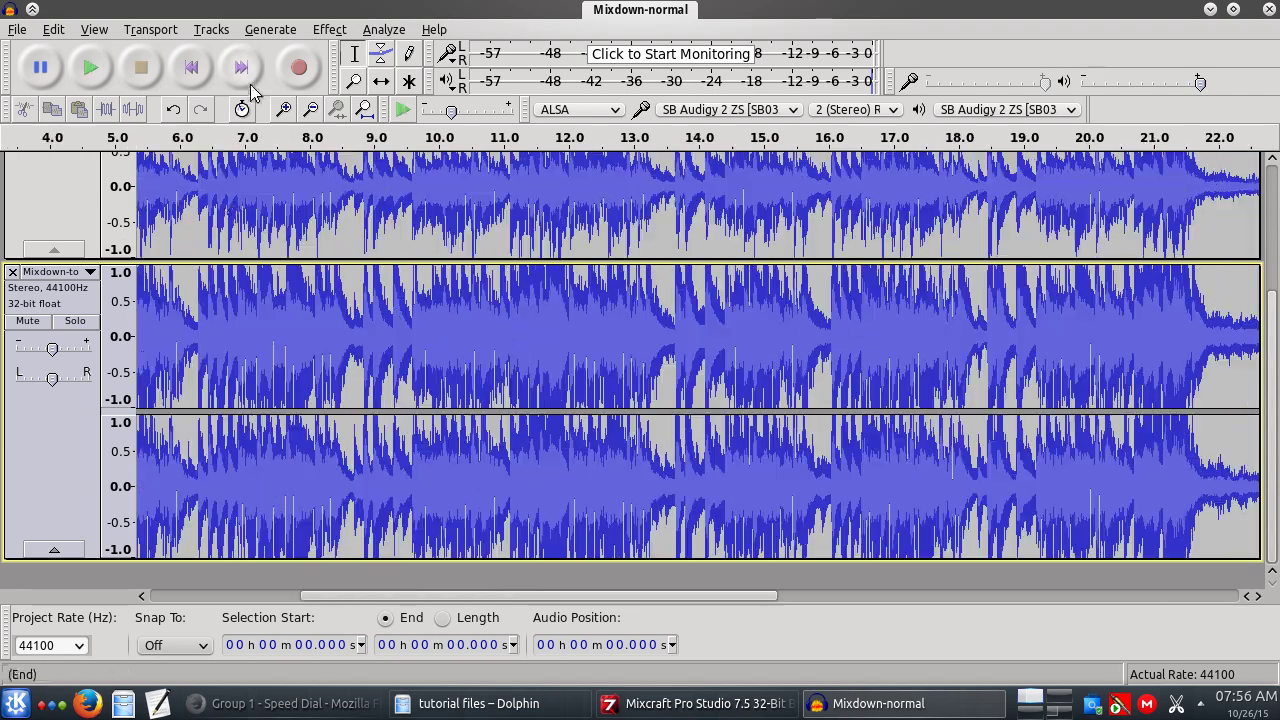
{"action": "left_click", "coordinate": [191, 67]}
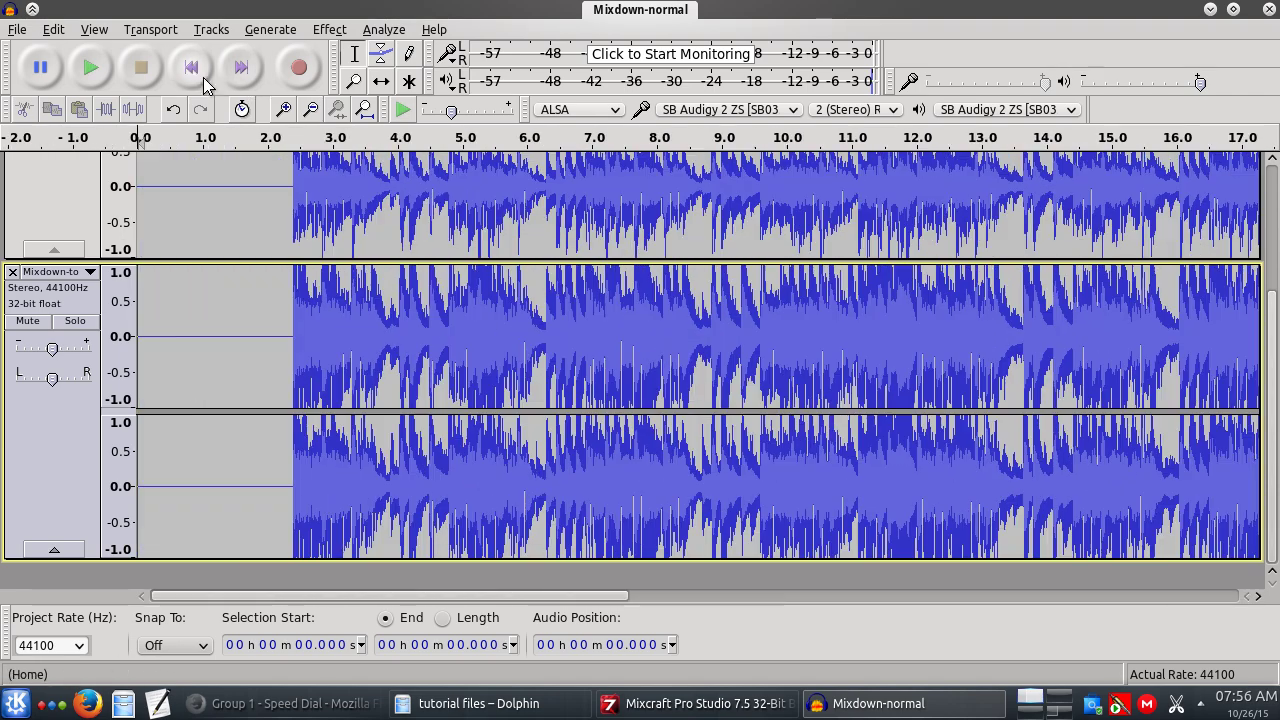
Solo the Mixdown-too loud track and listen to it from about 2.3 s, stopping playback after a few seconds.
{"action": "left_click", "coordinate": [289, 300]}
{"action": "left_click", "coordinate": [75, 320]}
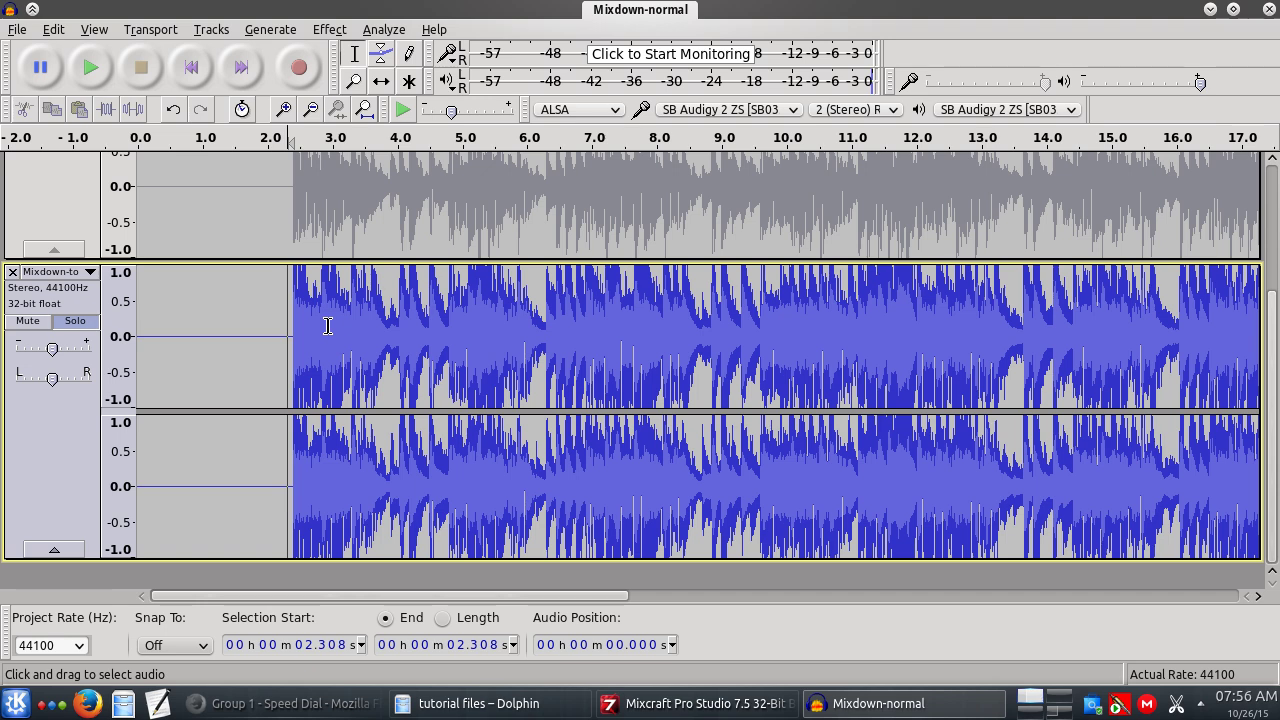
{"action": "key", "text": "space"}
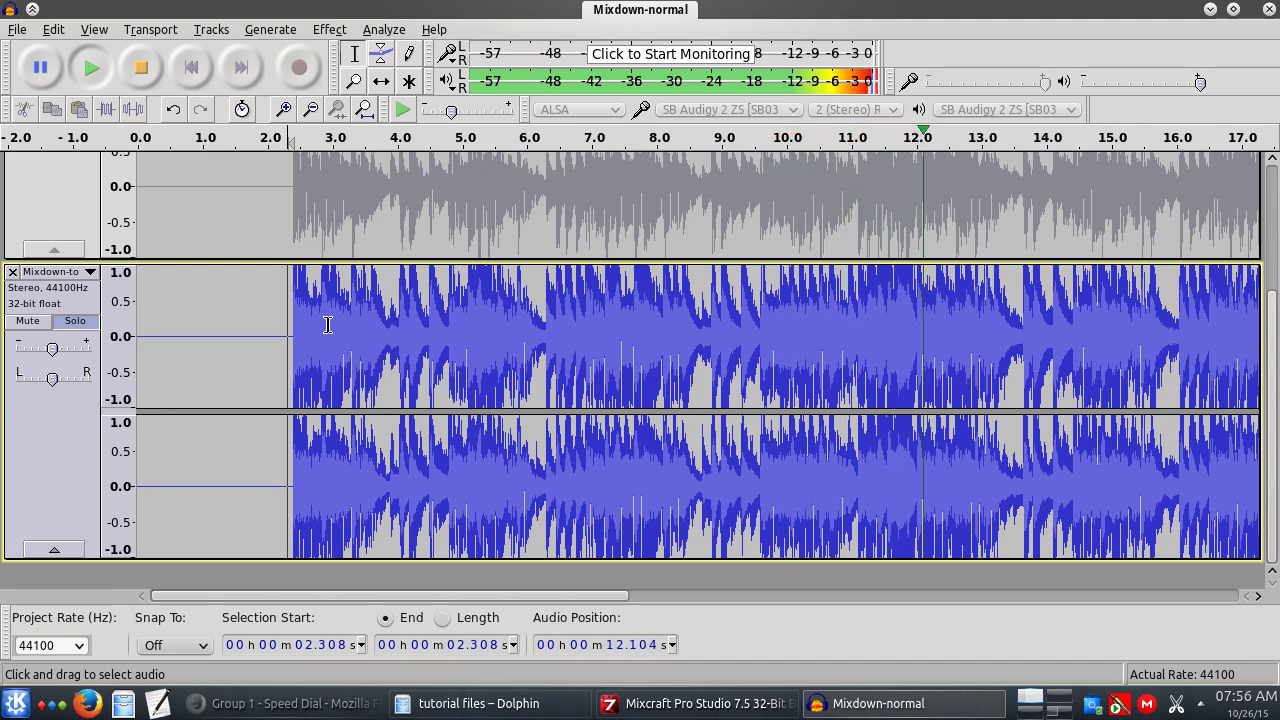
{"action": "key", "text": "space"}
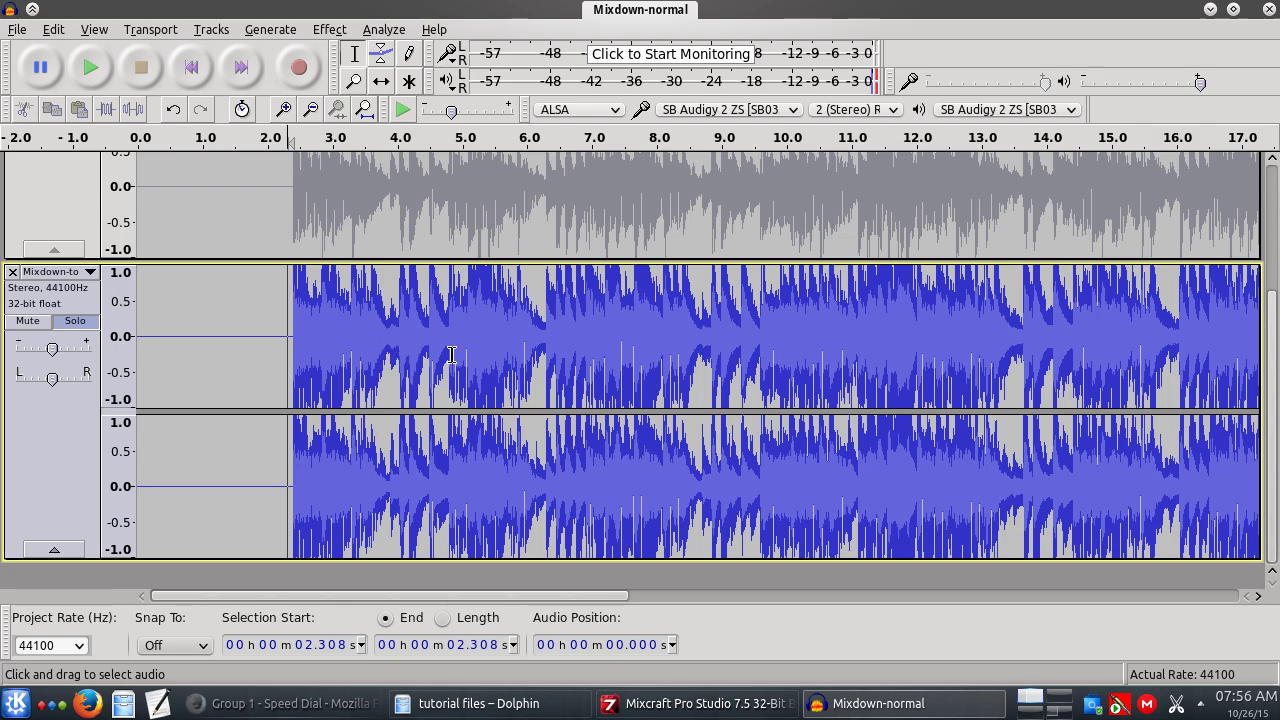
Solo the Mixdown-normal track with Mixdown-too loud muted, and play it from about 2.3 s for comparison.
{"action": "scroll", "coordinate": [451, 355], "scroll_direction": "up", "scroll_amount": 5}
{"action": "left_click", "coordinate": [53, 204]}
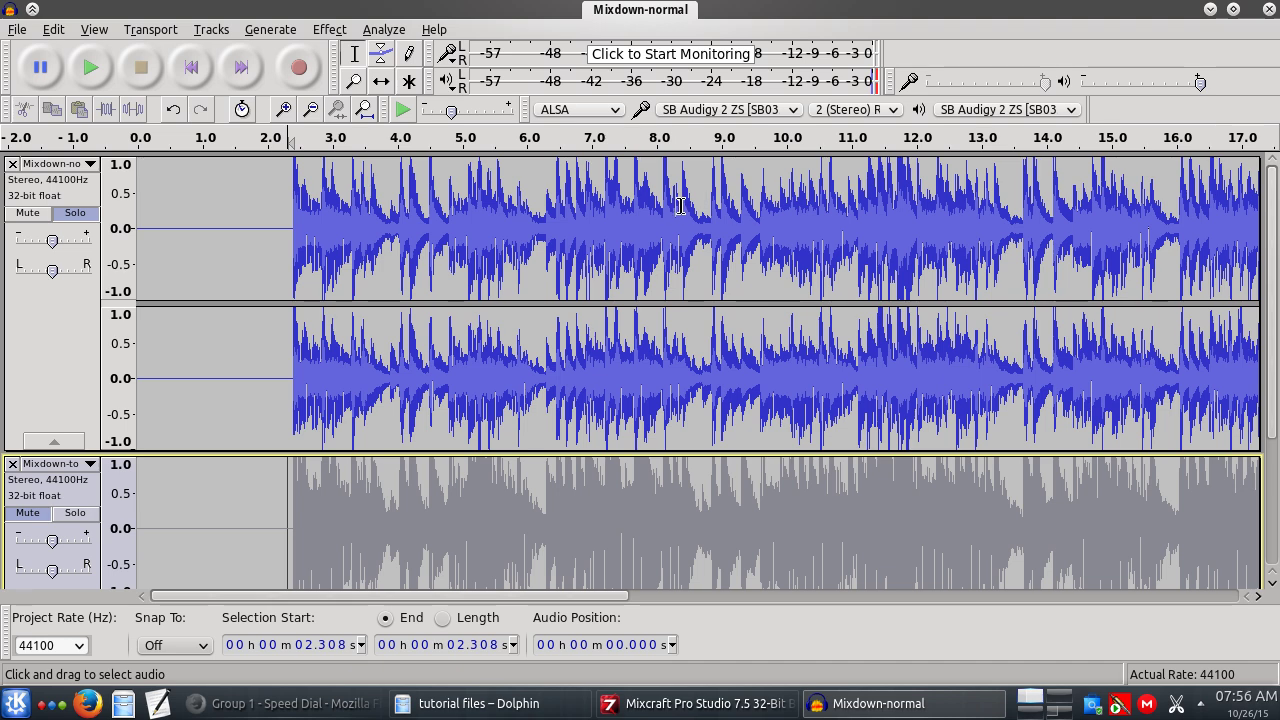
{"action": "key", "text": "space"}
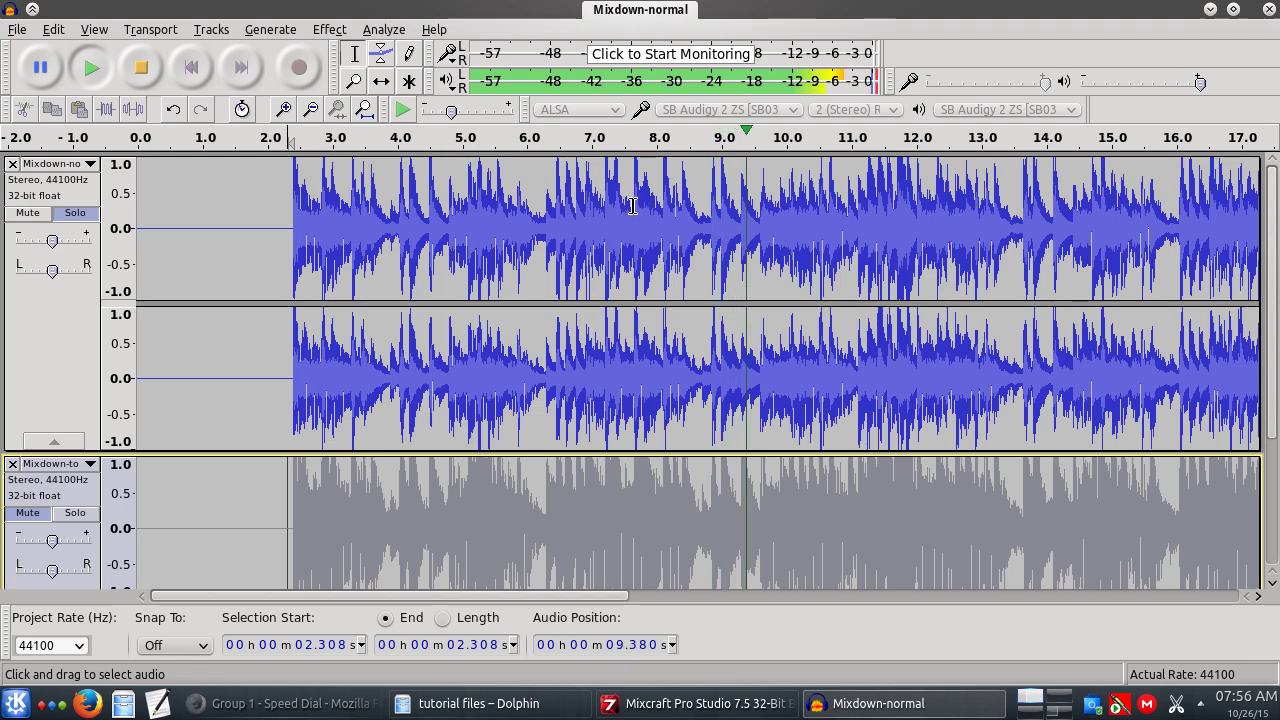
{"action": "key", "text": "space"}
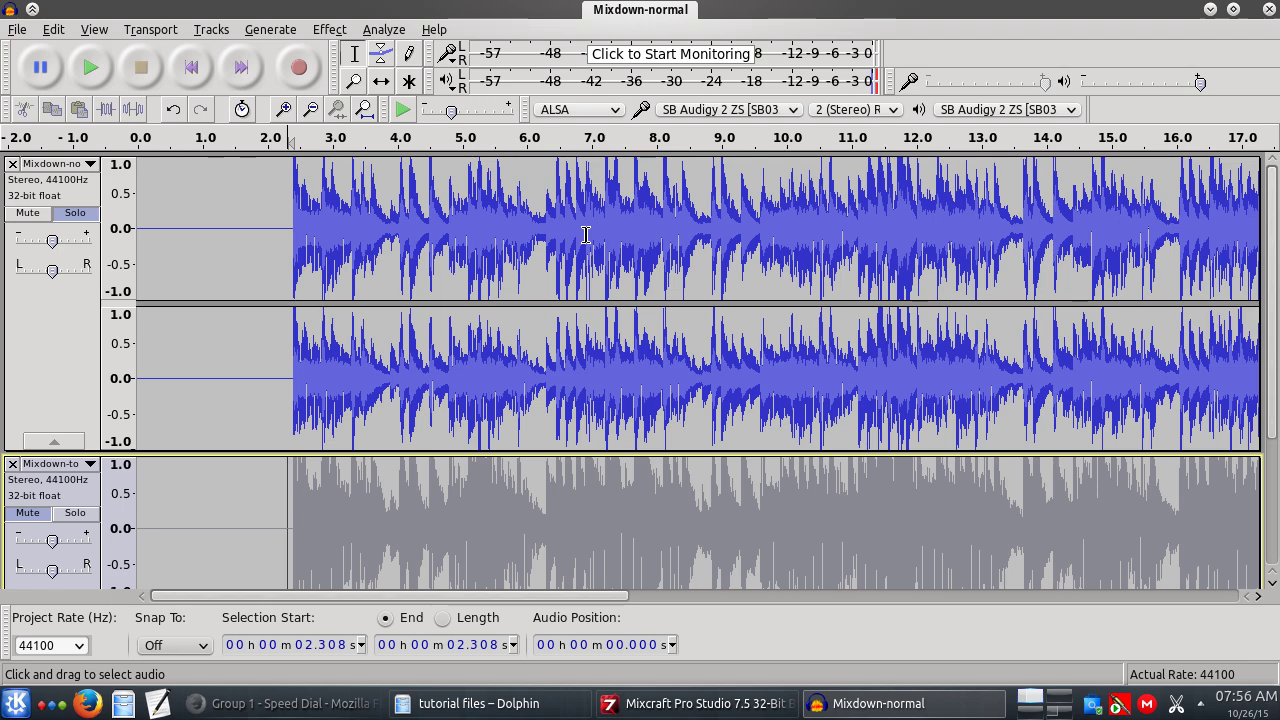
Remove both the Mixdown-normal and Mixdown-too loud tracks from the project.
{"action": "scroll", "coordinate": [517, 253], "scroll_direction": "down", "scroll_amount": 3}
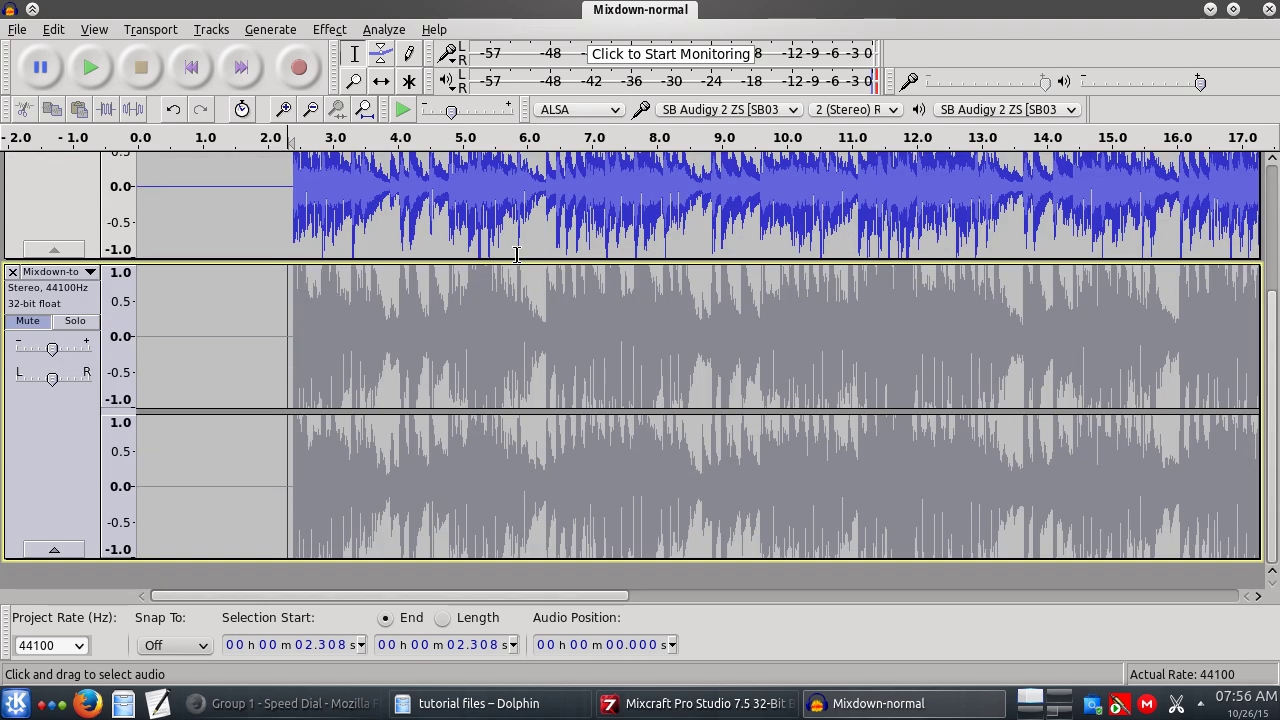
{"action": "scroll", "coordinate": [514, 257], "scroll_direction": "up", "scroll_amount": 3}
{"action": "left_click", "coordinate": [12, 163]}
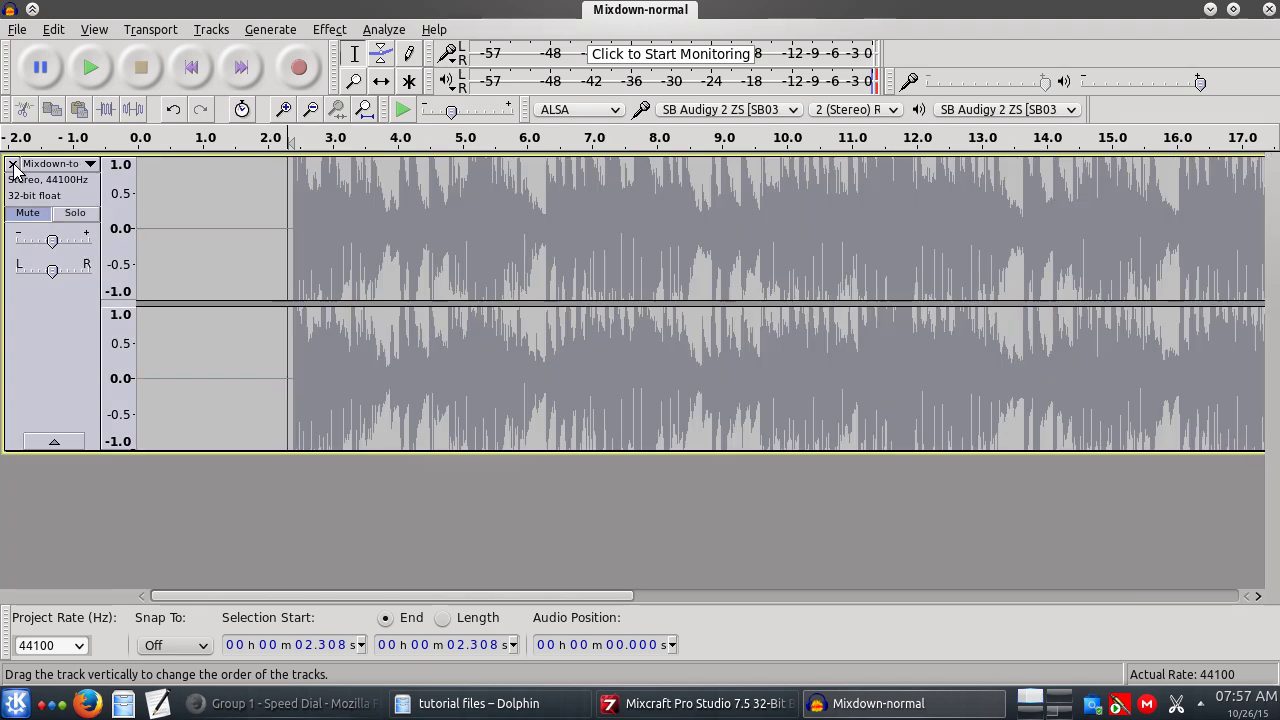
{"action": "left_click", "coordinate": [12, 163]}
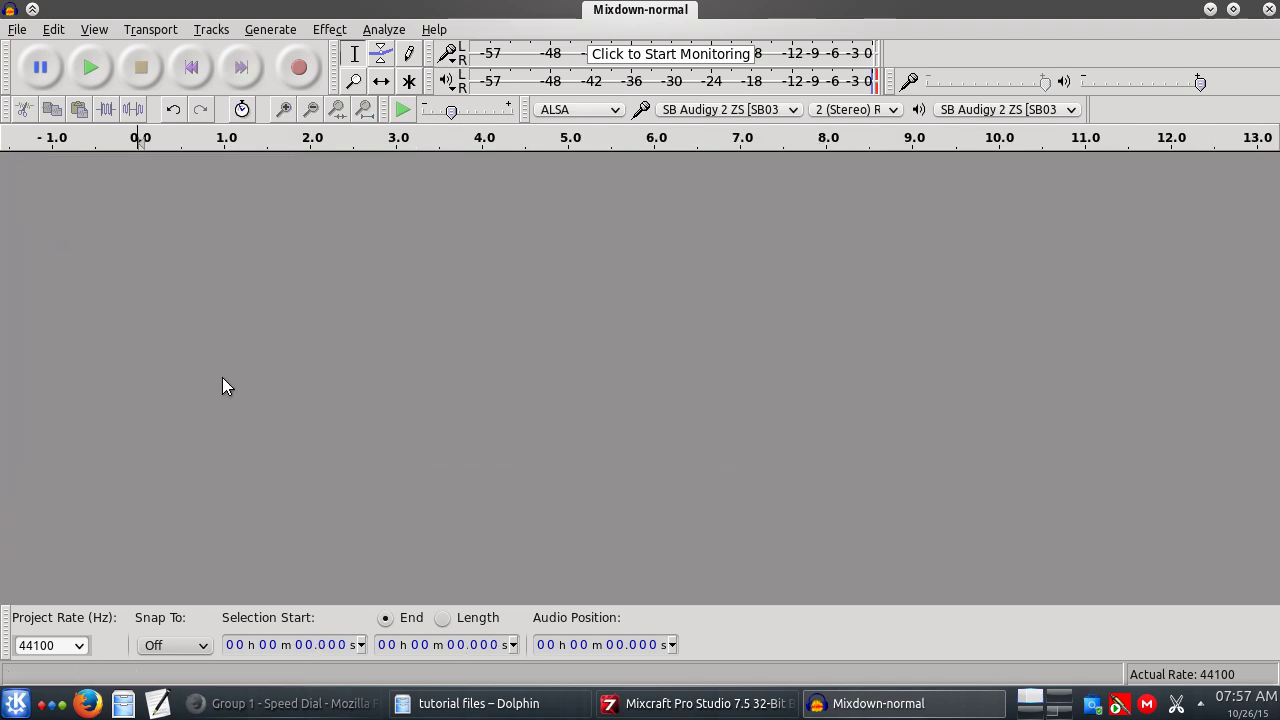
Import Mixdown-normal.flac from the tutorial files folder into the emptied Audacity project.
{"action": "left_click", "coordinate": [486, 700]}
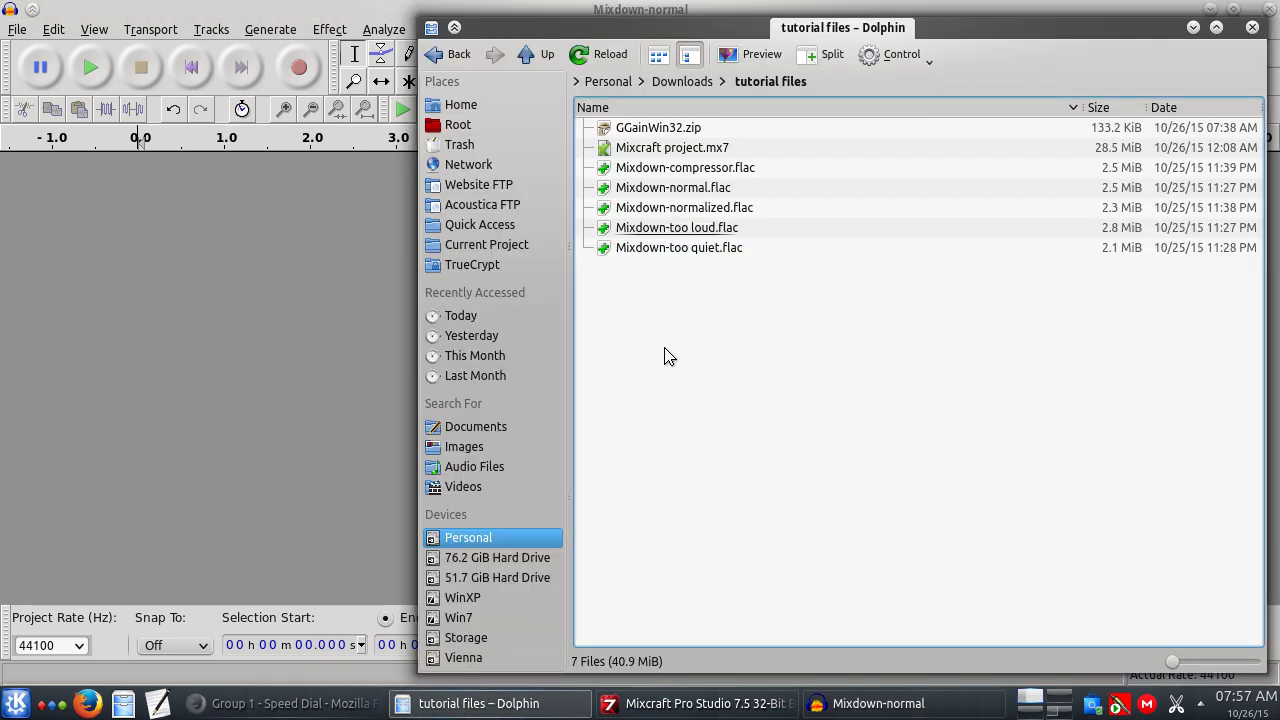
{"action": "left_click", "coordinate": [1195, 29]}
{"action": "left_click", "coordinate": [505, 704]}
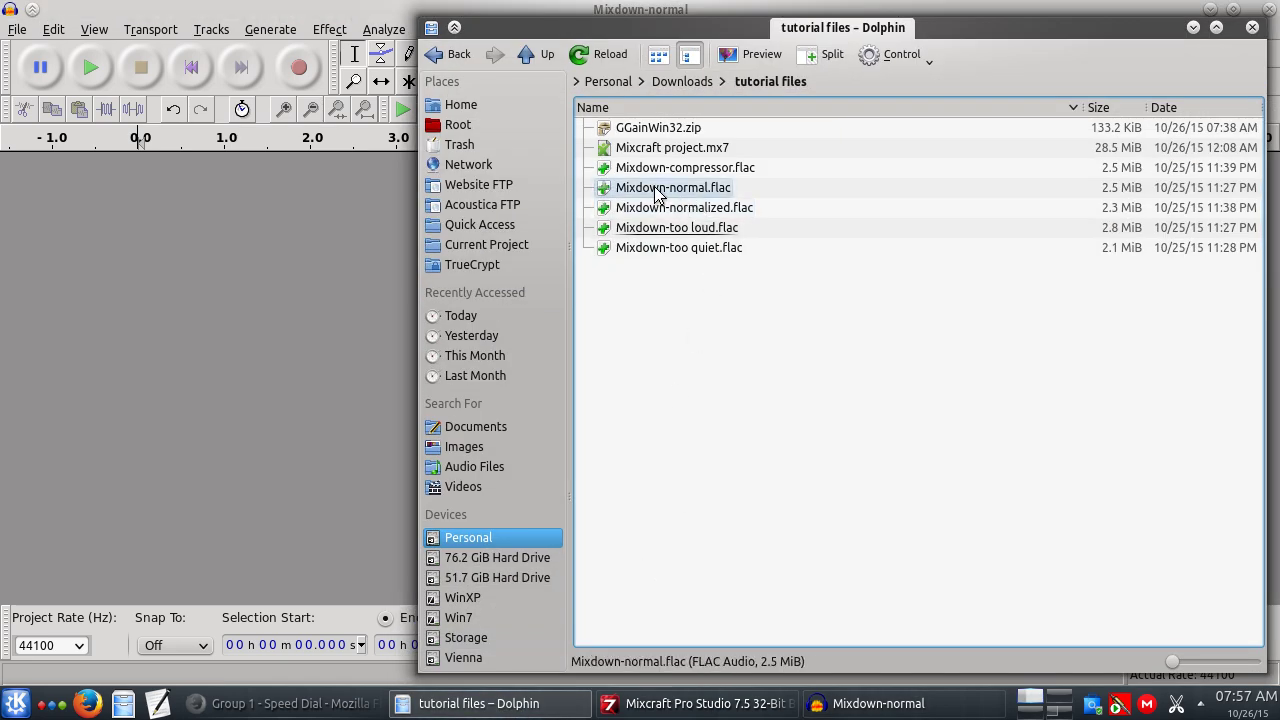
{"action": "left_click_drag", "start_coordinate": [671, 187], "coordinate": [273, 243]}
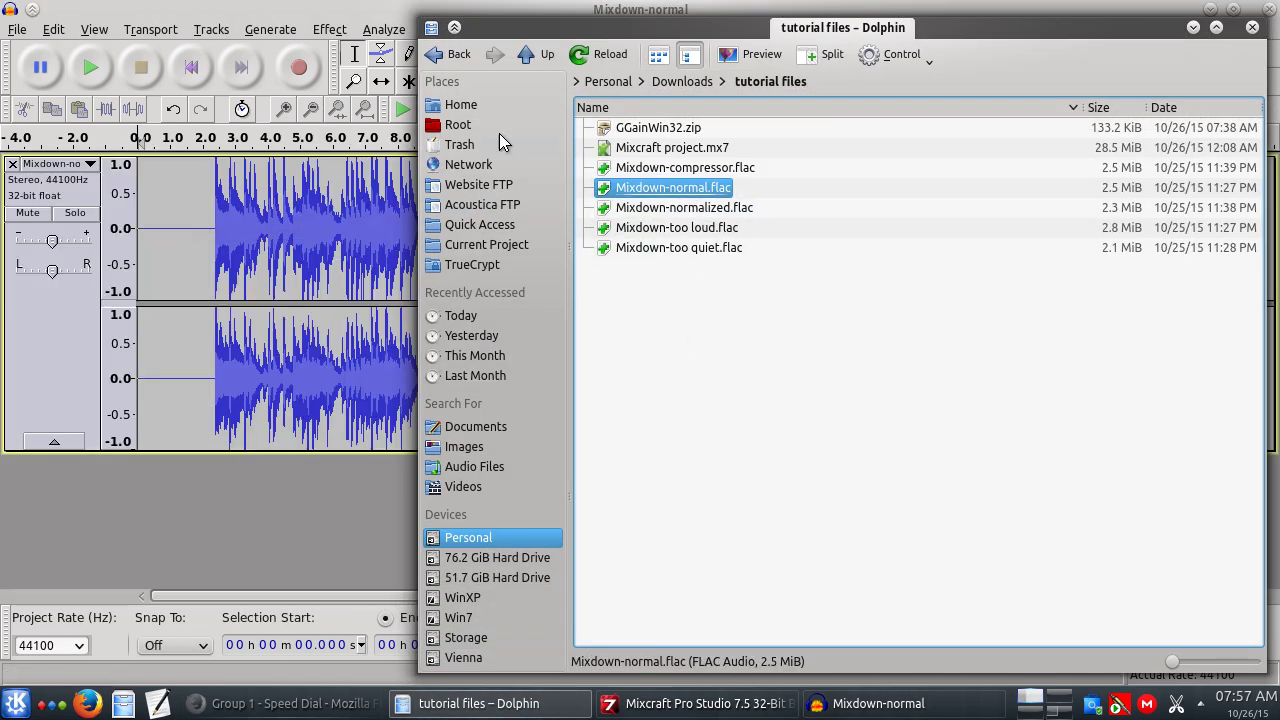
Import Mixdown-normalized.flac from the tutorial files folder into the Audacity project as a track below Mixdown-normal.
{"action": "left_click_drag", "start_coordinate": [580, 26], "coordinate": [772, 40]}
{"action": "left_click_drag", "start_coordinate": [884, 228], "coordinate": [373, 536]}
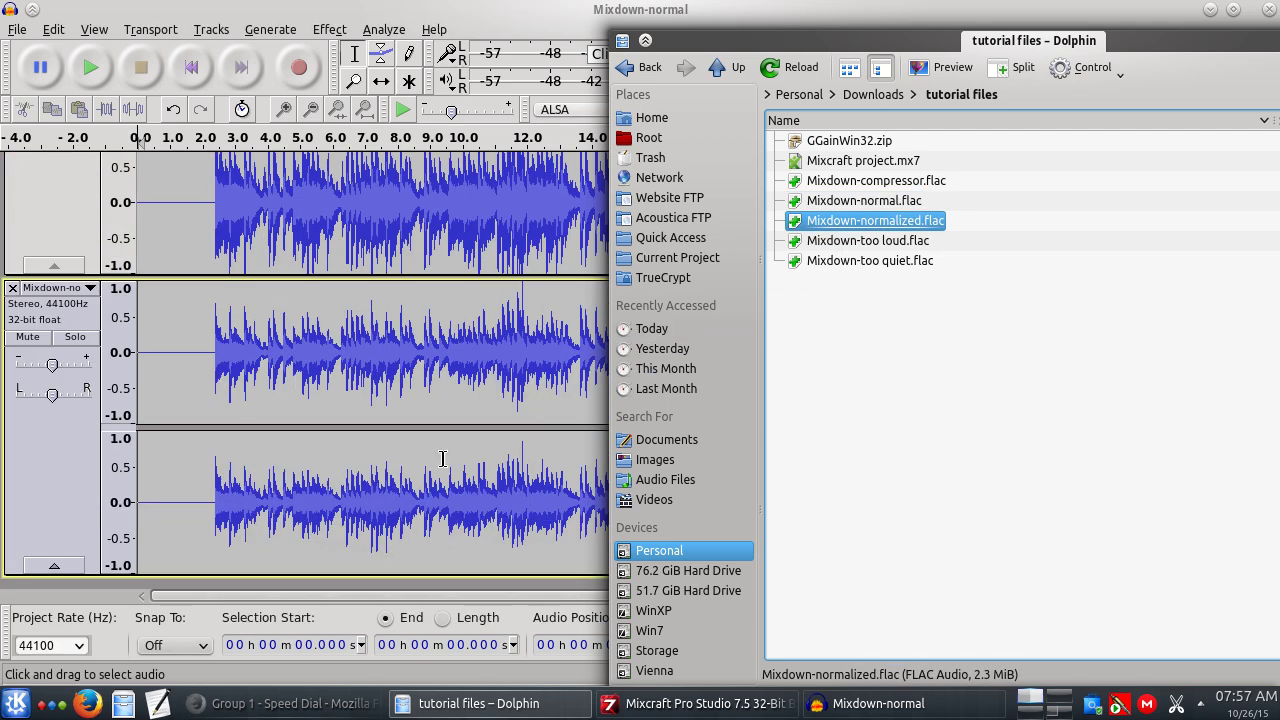
{"action": "left_click", "coordinate": [424, 14]}
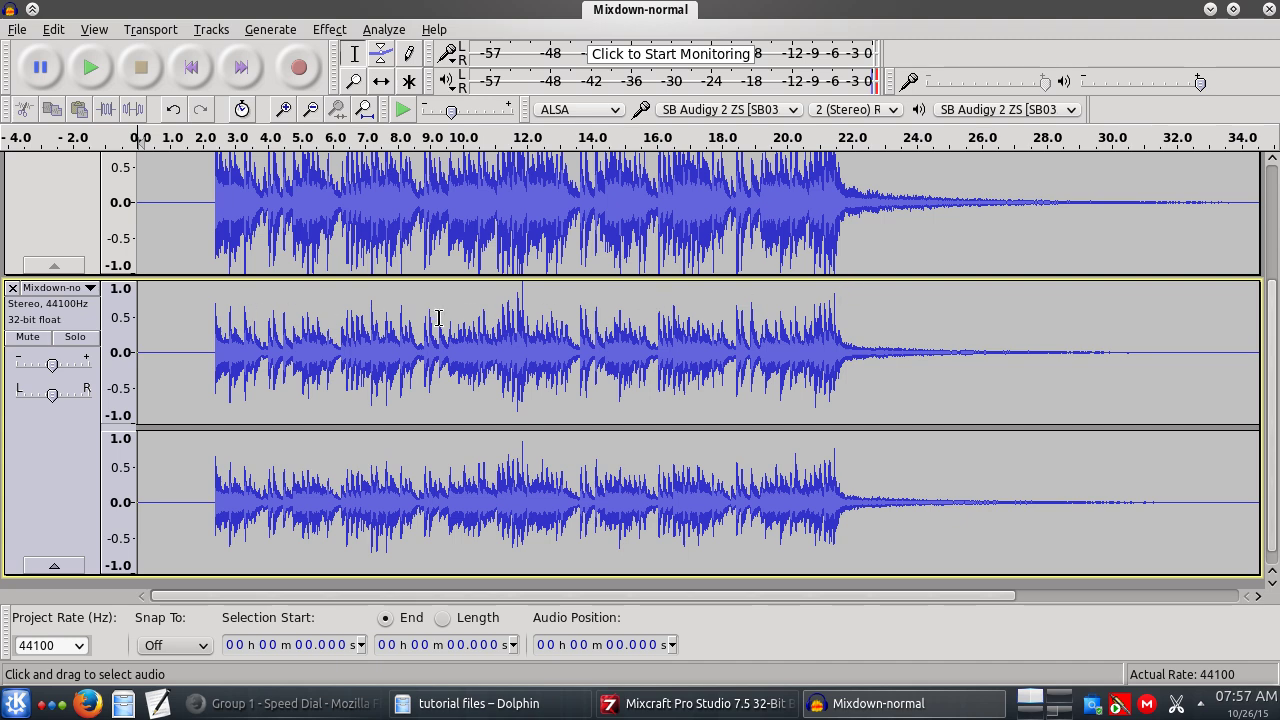
Solo the Mixdown-normal track and listen to it from about 2.3 s, stopping playback after a few seconds.
{"action": "scroll", "coordinate": [438, 318], "scroll_direction": "up", "scroll_amount": 3}
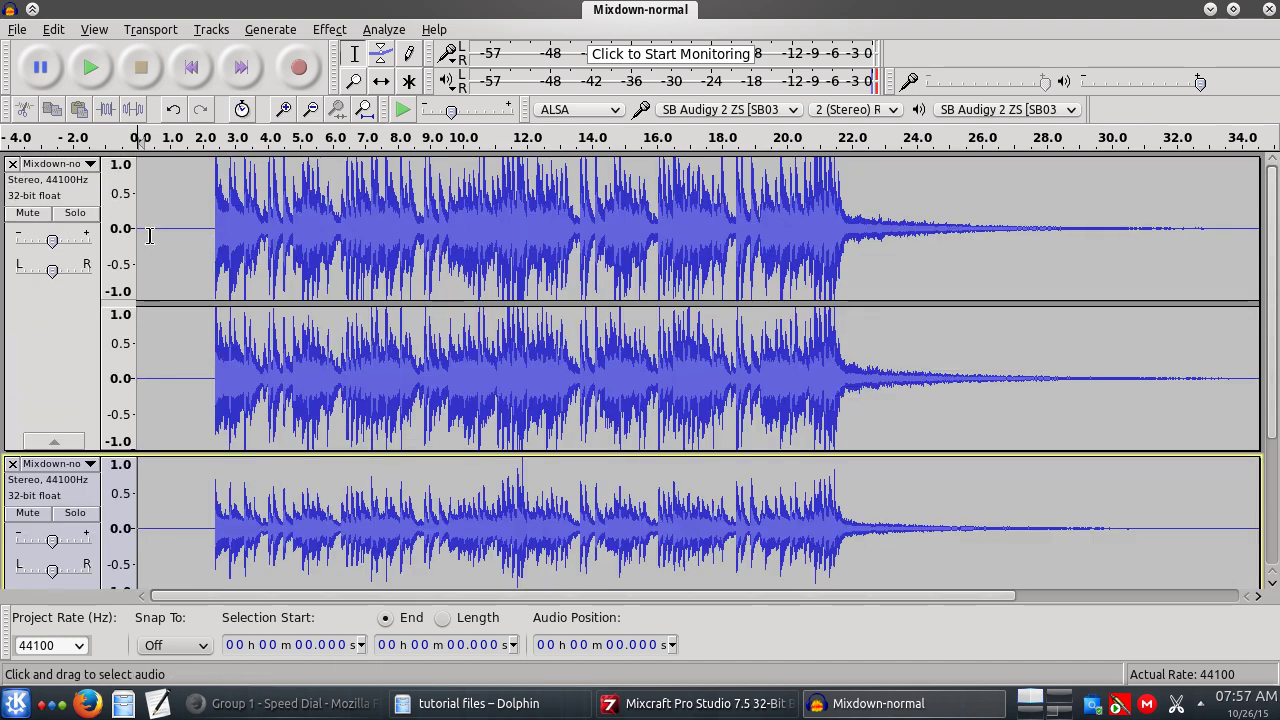
{"action": "left_click", "coordinate": [213, 220]}
{"action": "left_click", "coordinate": [75, 212]}
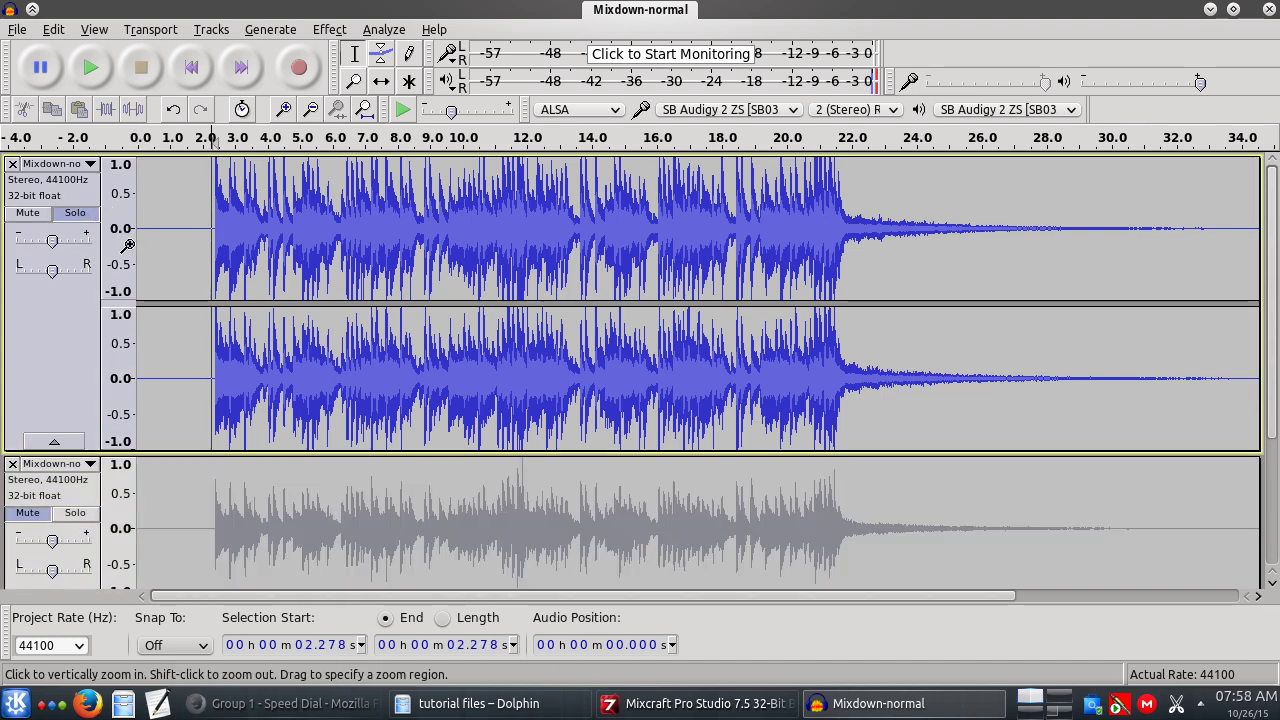
{"action": "left_click", "coordinate": [90, 67]}
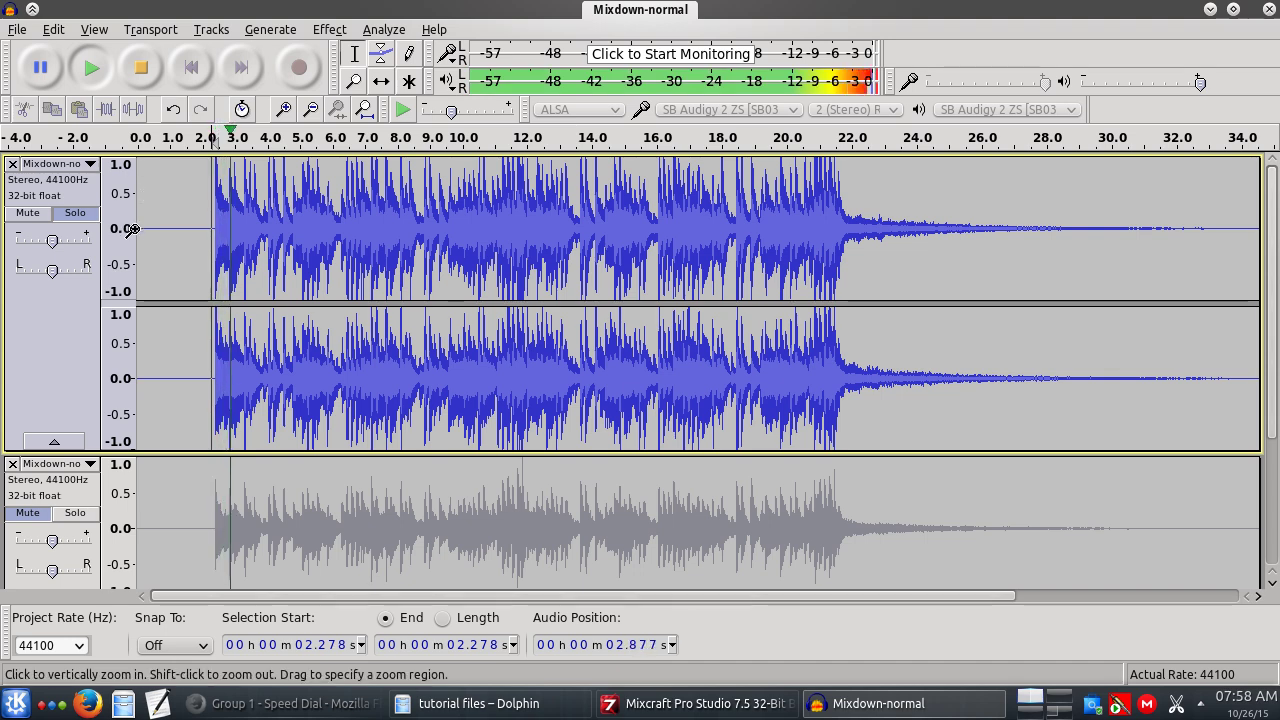
{"action": "left_click", "coordinate": [147, 66]}
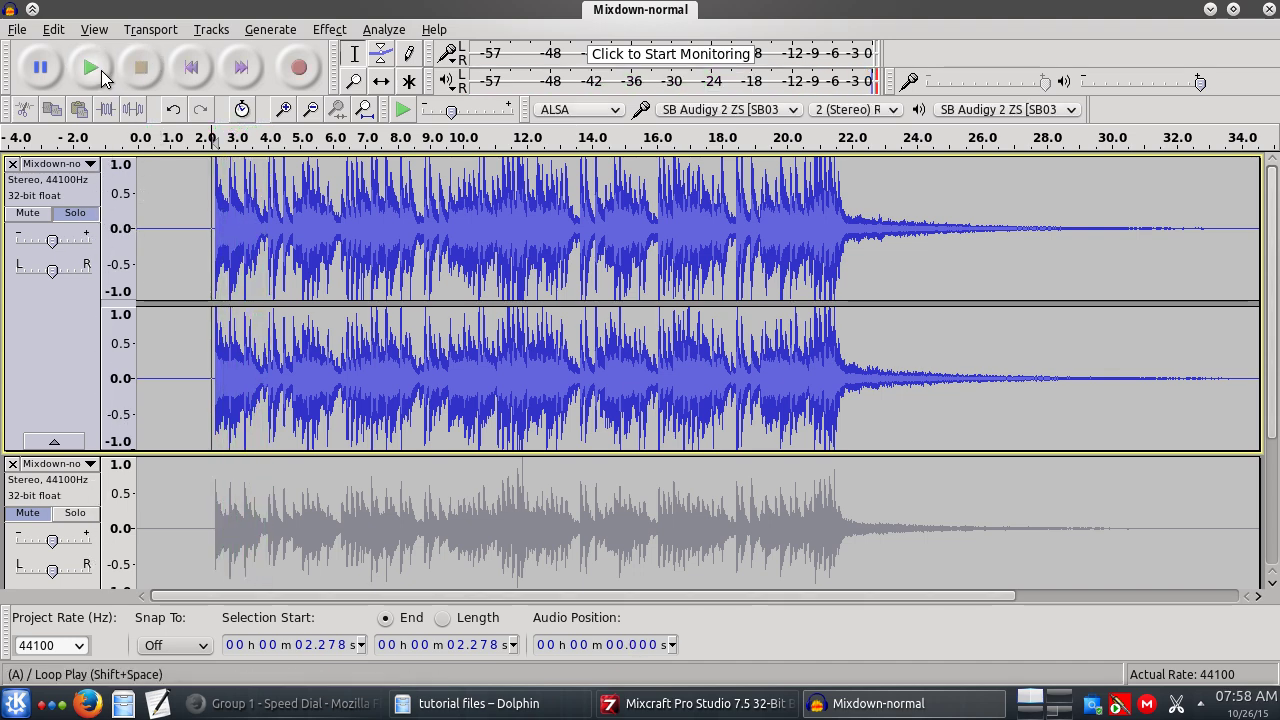
Play again from about 2.3 s, switching the solo to Mixdown-normalized and back to Mixdown-normal to compare loudness, and stop playback.
{"action": "scroll", "coordinate": [280, 406], "scroll_direction": "down", "scroll_amount": 5}
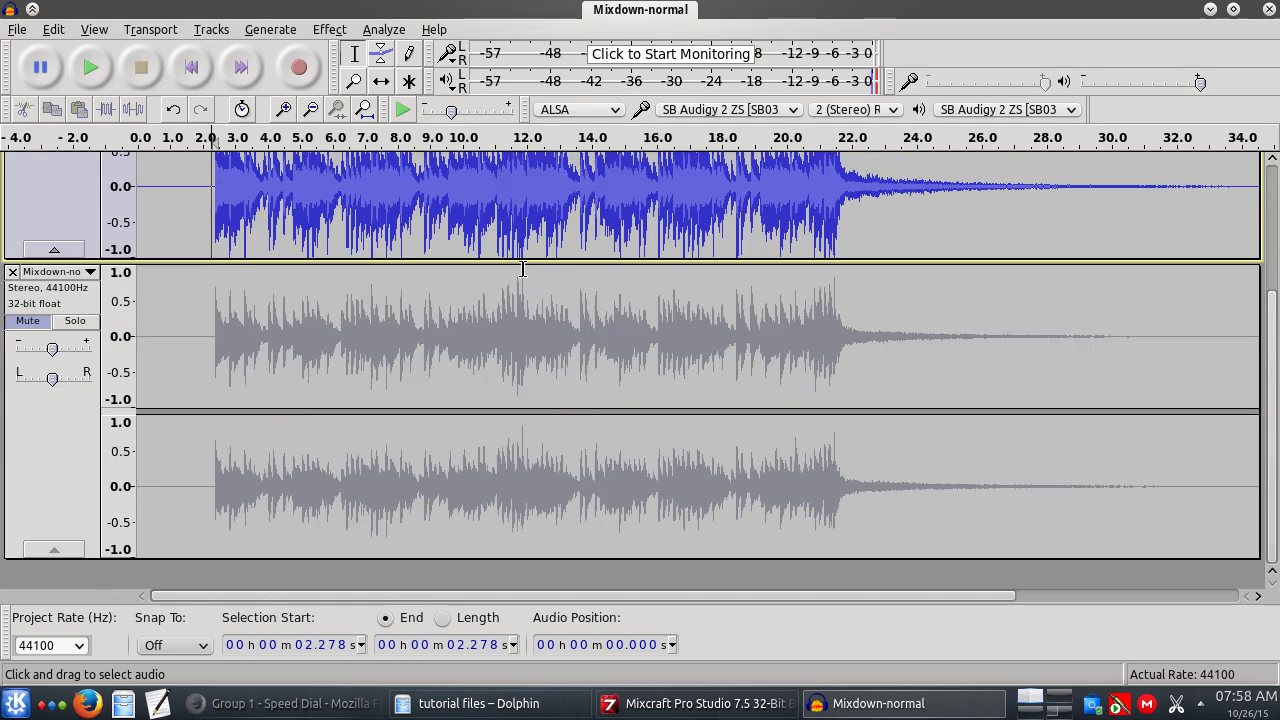
{"action": "scroll", "coordinate": [393, 308], "scroll_direction": "up", "scroll_amount": 5}
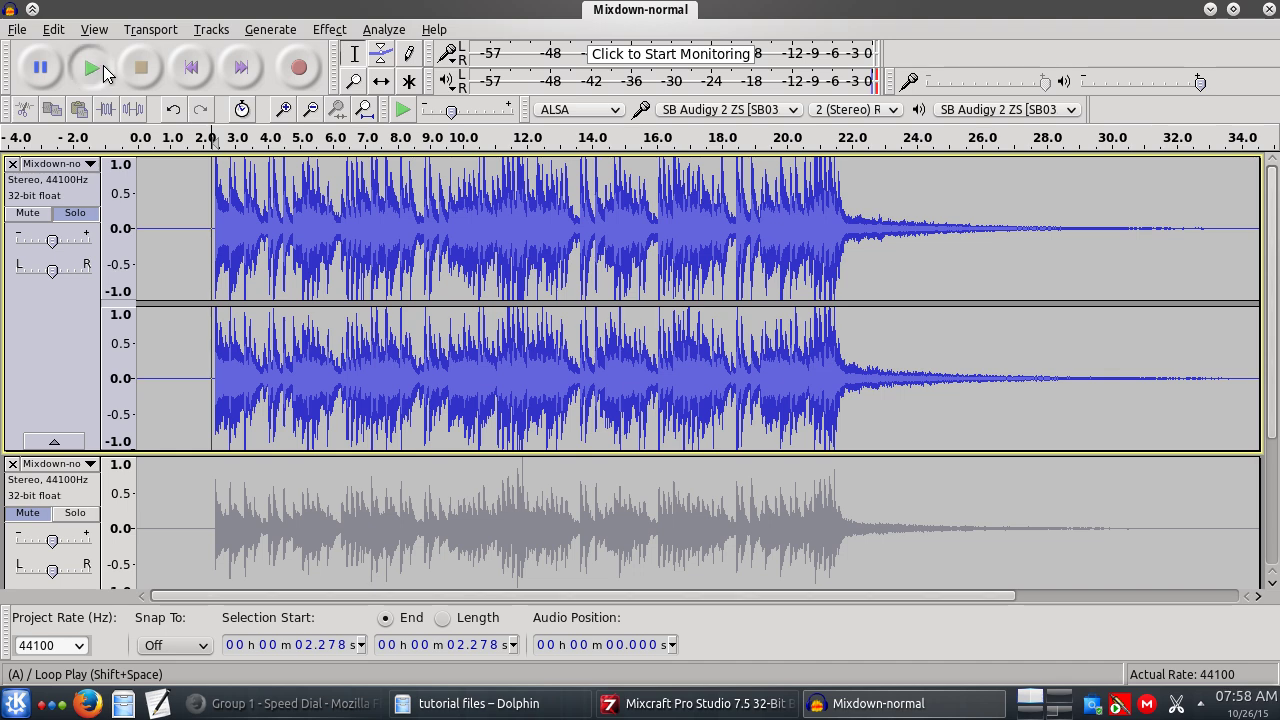
{"action": "left_click", "coordinate": [92, 67]}
{"action": "scroll", "coordinate": [194, 320], "scroll_direction": "down", "scroll_amount": 2}
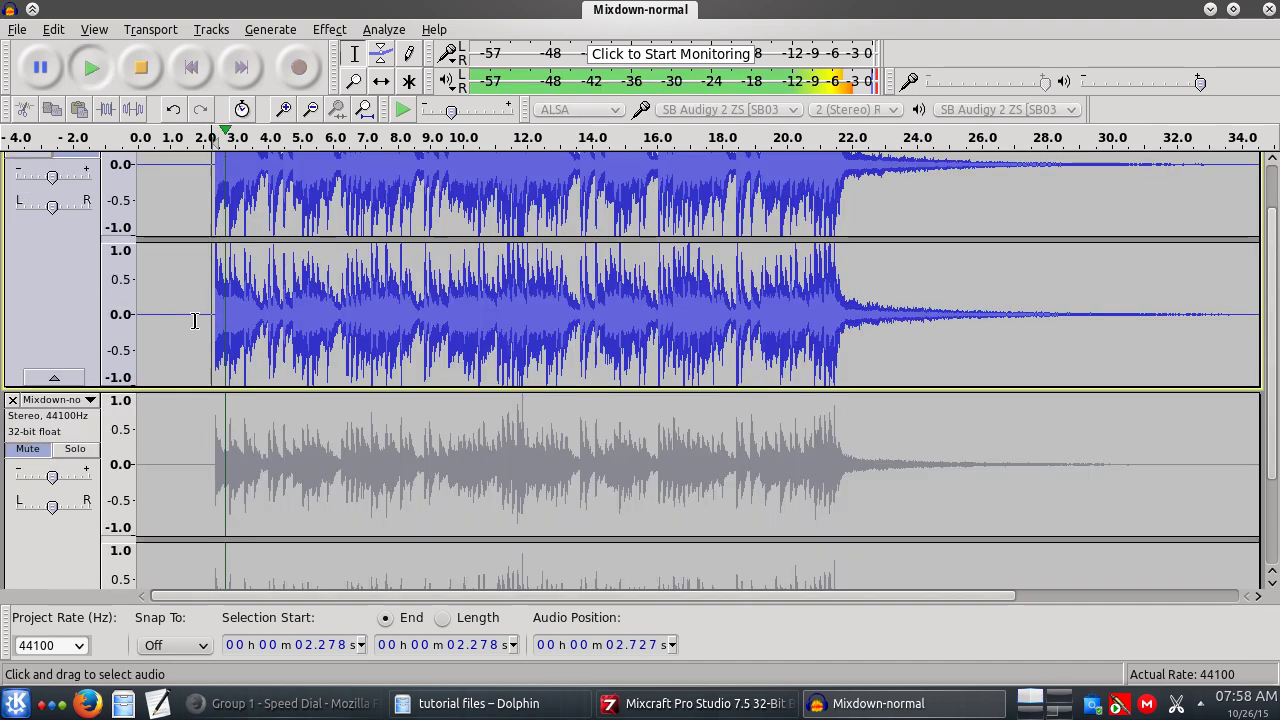
{"action": "left_click", "coordinate": [75, 449]}
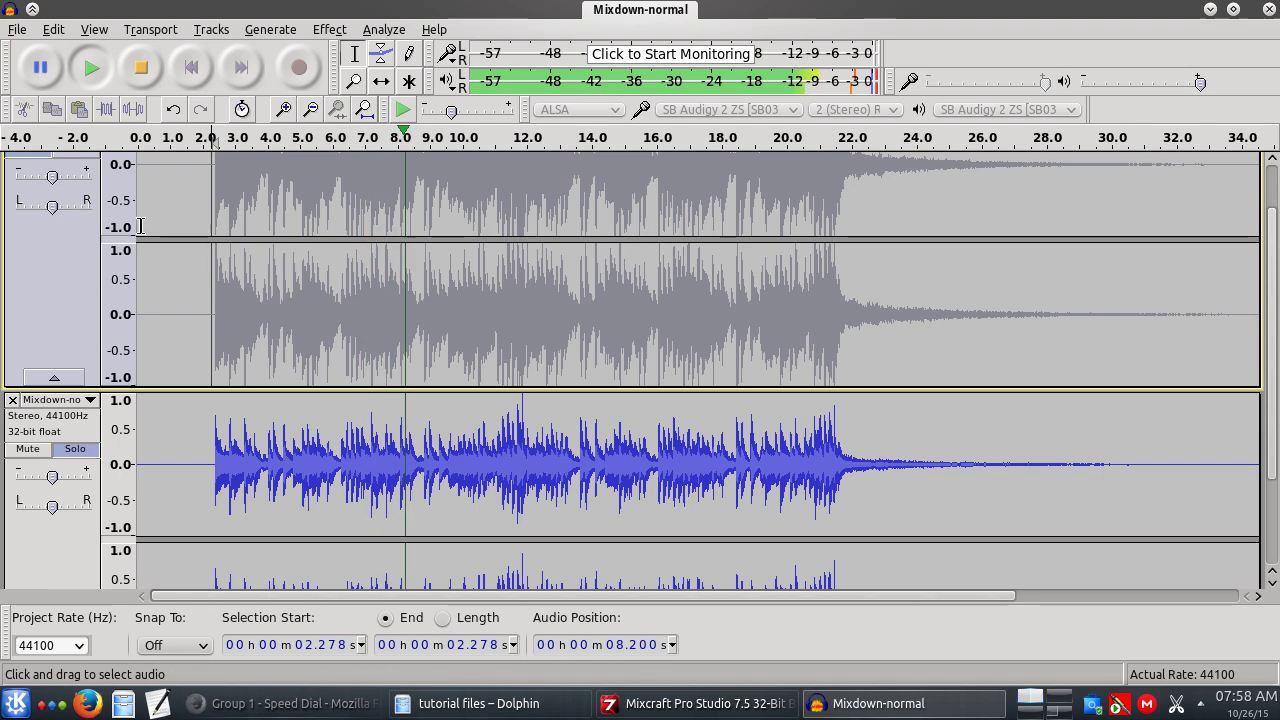
{"action": "scroll", "coordinate": [86, 277], "scroll_direction": "up", "scroll_amount": 2}
{"action": "left_click", "coordinate": [77, 215]}
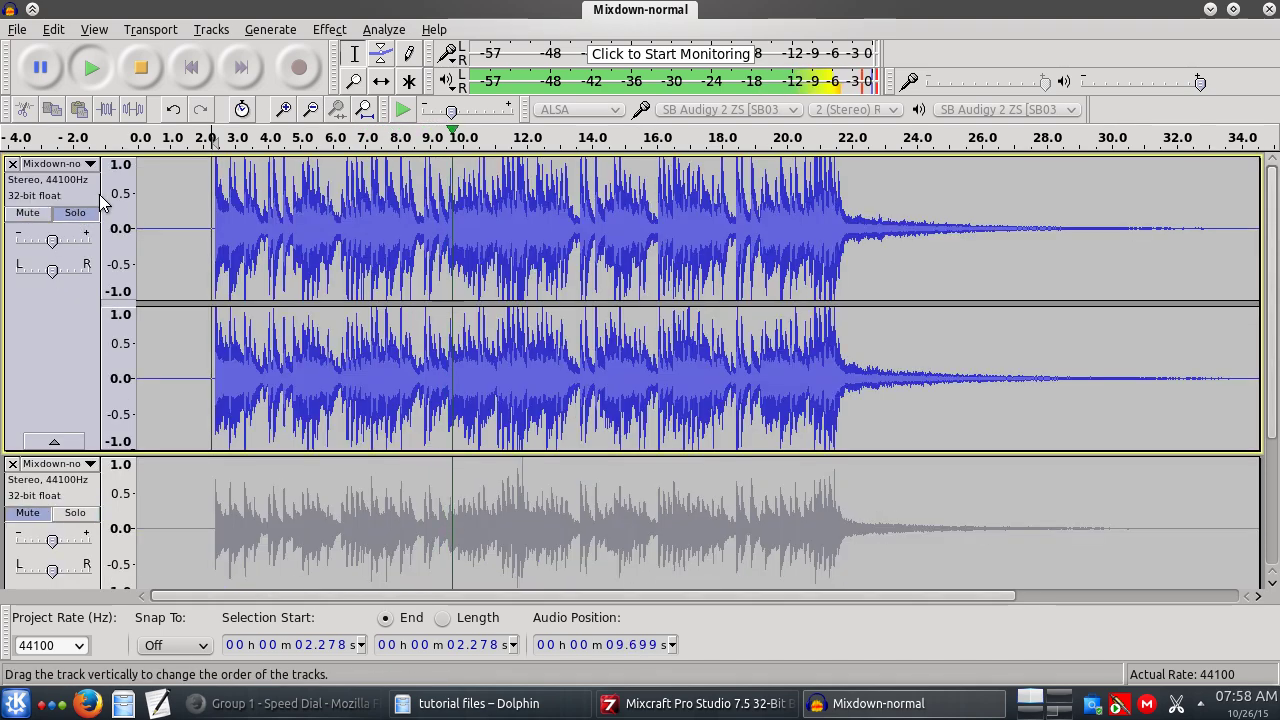
{"action": "left_click", "coordinate": [138, 56]}
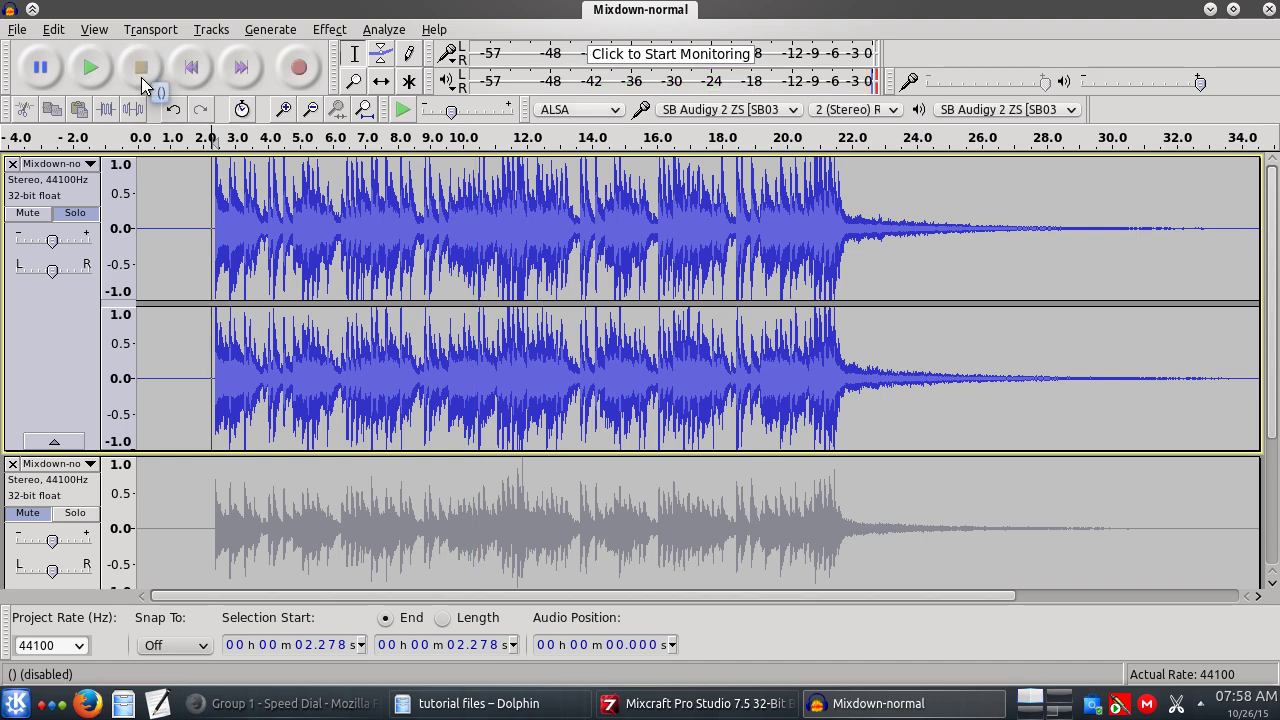
Compare the two waveforms, and remove both the Mixdown-normal and Mixdown-normalized tracks from the project.
{"action": "scroll", "coordinate": [330, 305], "scroll_direction": "down", "scroll_amount": 3}
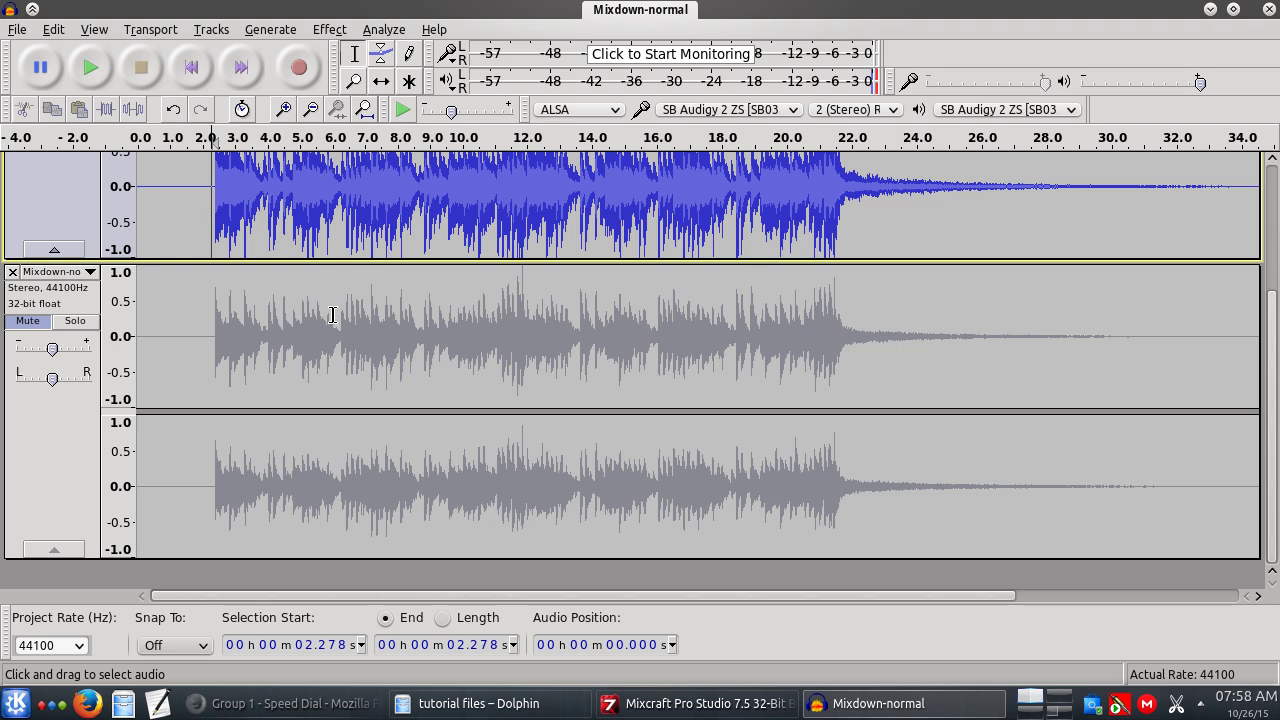
{"action": "scroll", "coordinate": [332, 316], "scroll_direction": "up", "scroll_amount": 3}
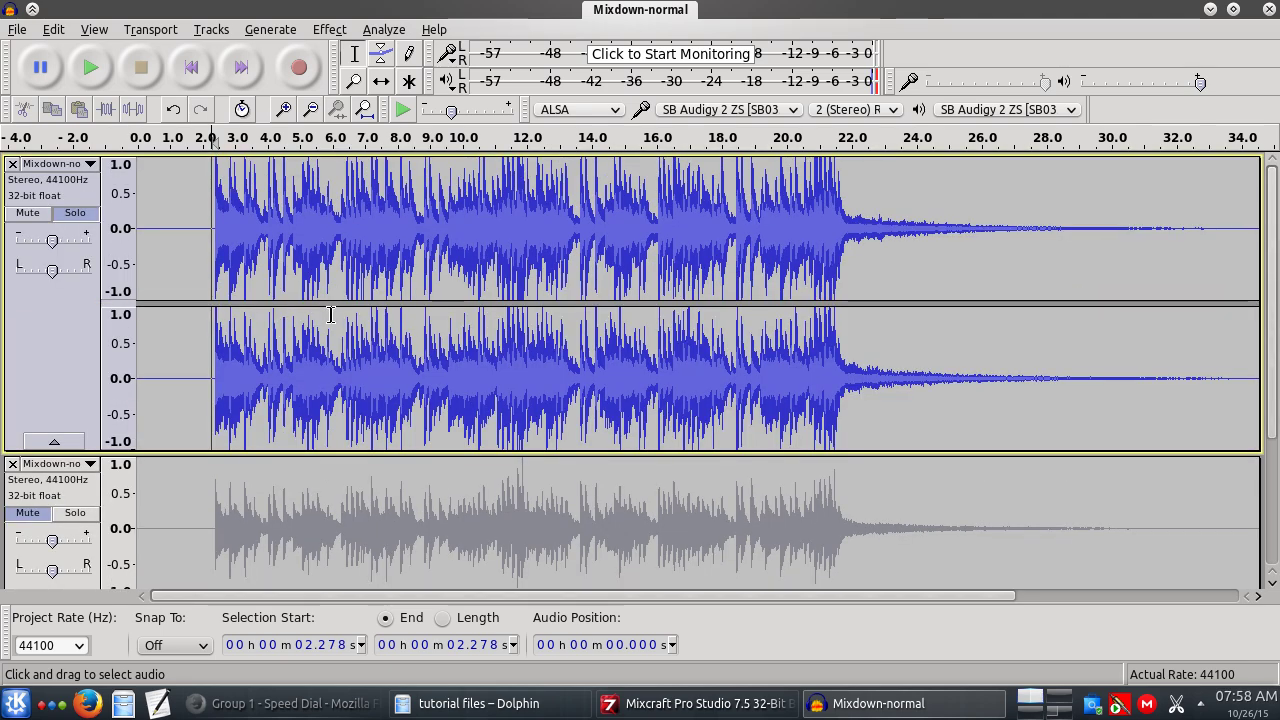
{"action": "scroll", "coordinate": [329, 314], "scroll_direction": "down", "scroll_amount": 1}
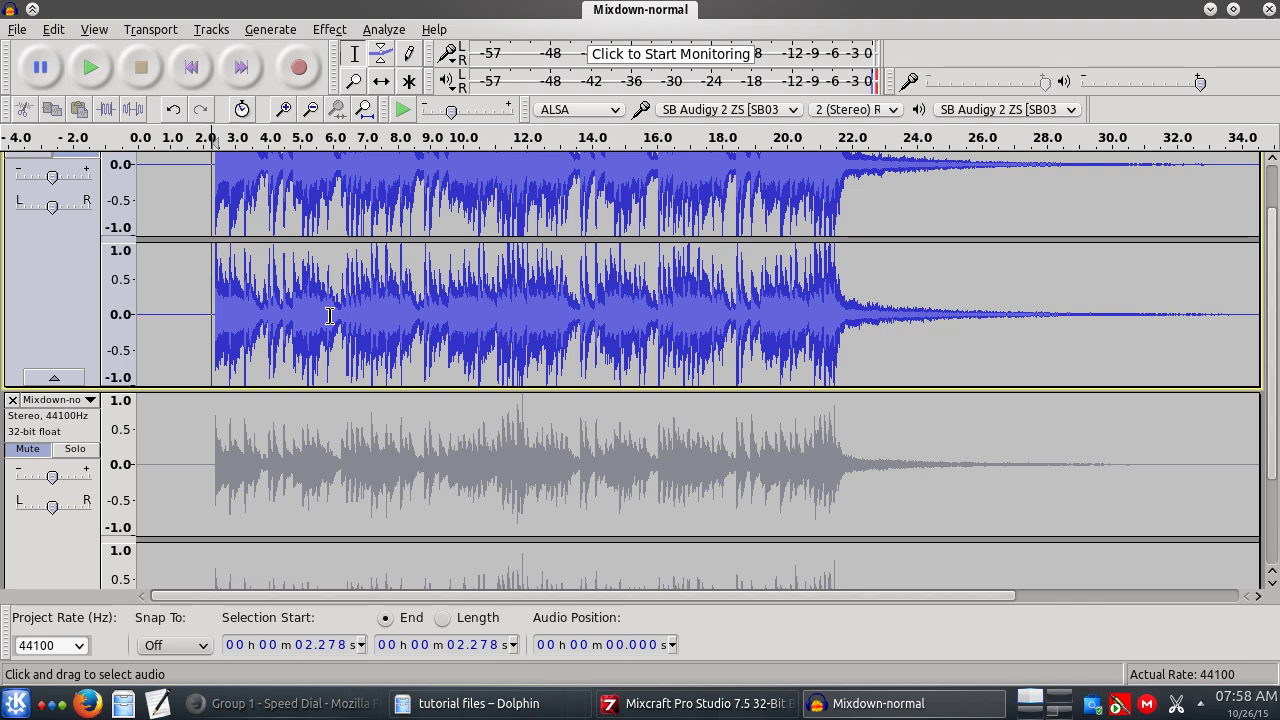
{"action": "scroll", "coordinate": [329, 316], "scroll_direction": "up", "scroll_amount": 1}
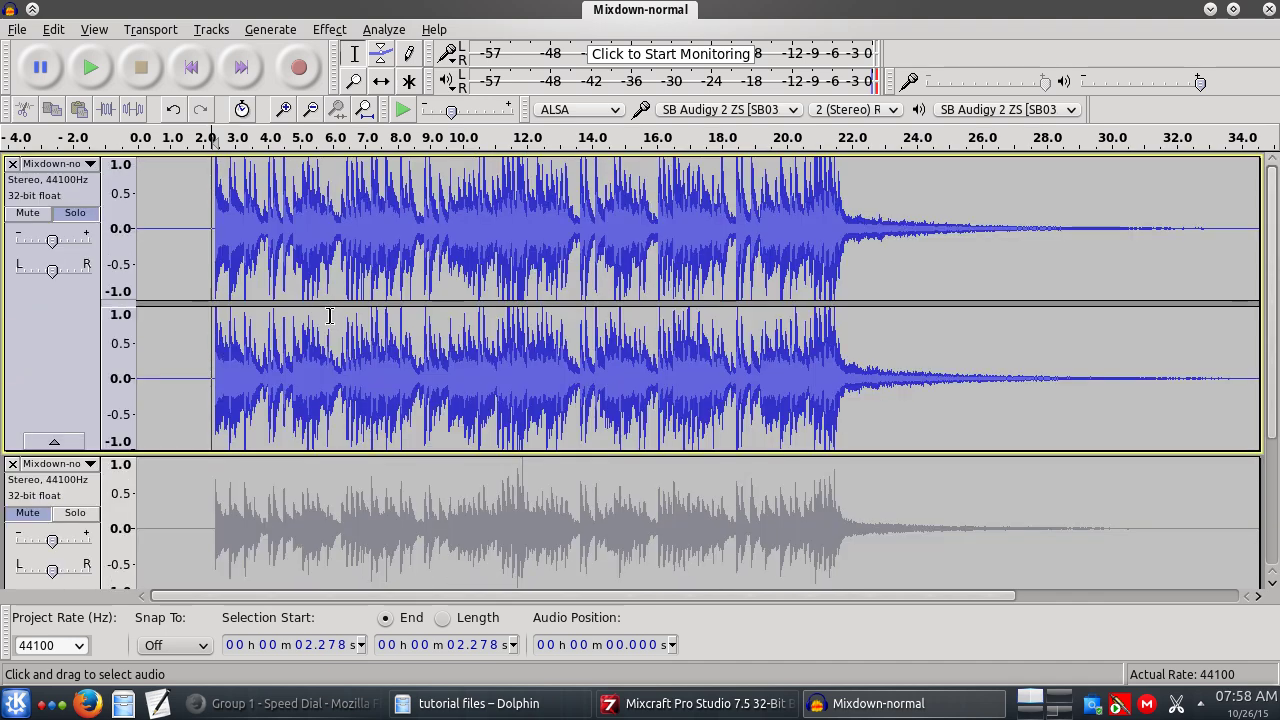
{"action": "left_click", "coordinate": [13, 164]}
{"action": "left_click", "coordinate": [13, 164]}
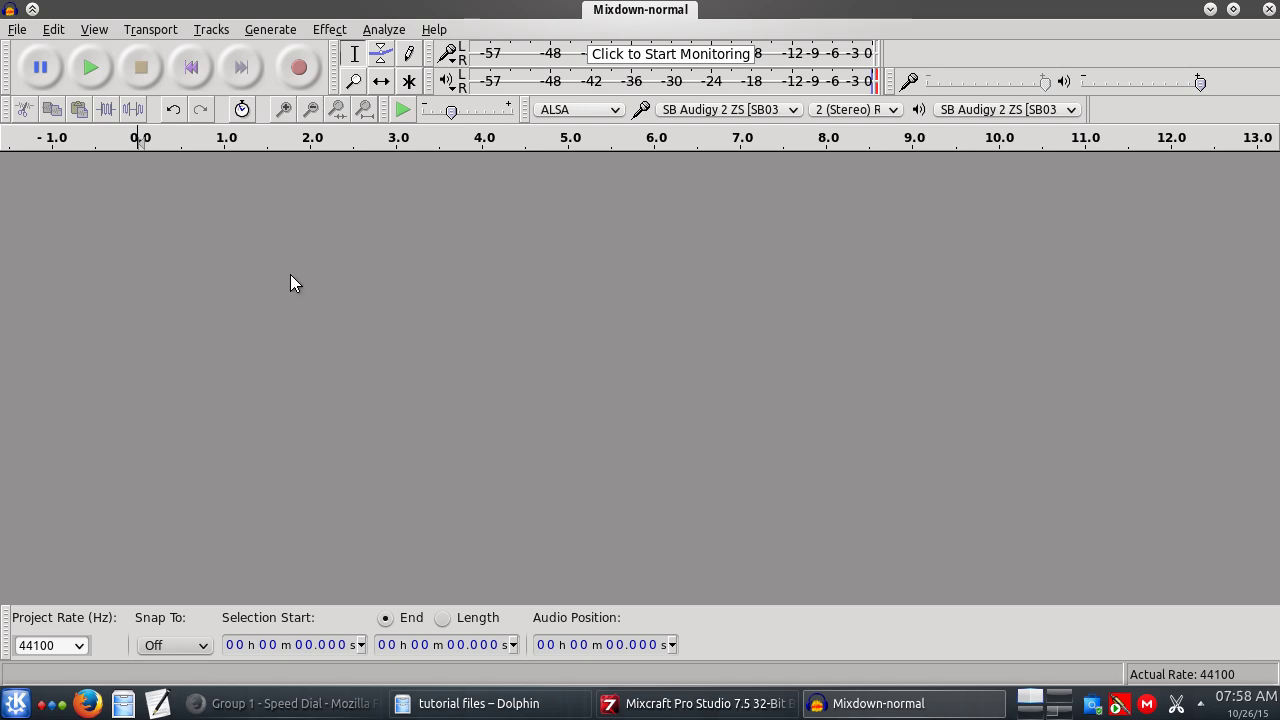
Switch to Mixcraft and add the Broadcast Multiband Compressor after GGain in the master effects.
{"action": "left_click", "coordinate": [478, 703]}
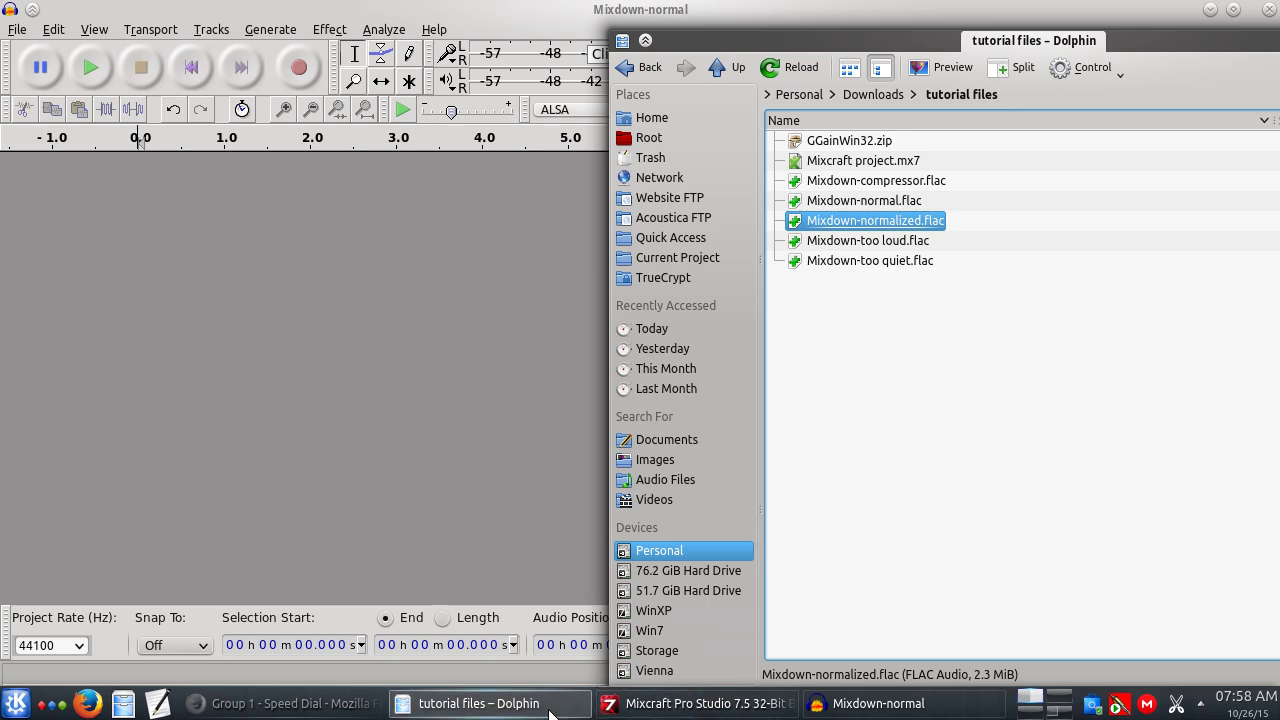
{"action": "left_click", "coordinate": [479, 703]}
{"action": "left_click", "coordinate": [1210, 9]}
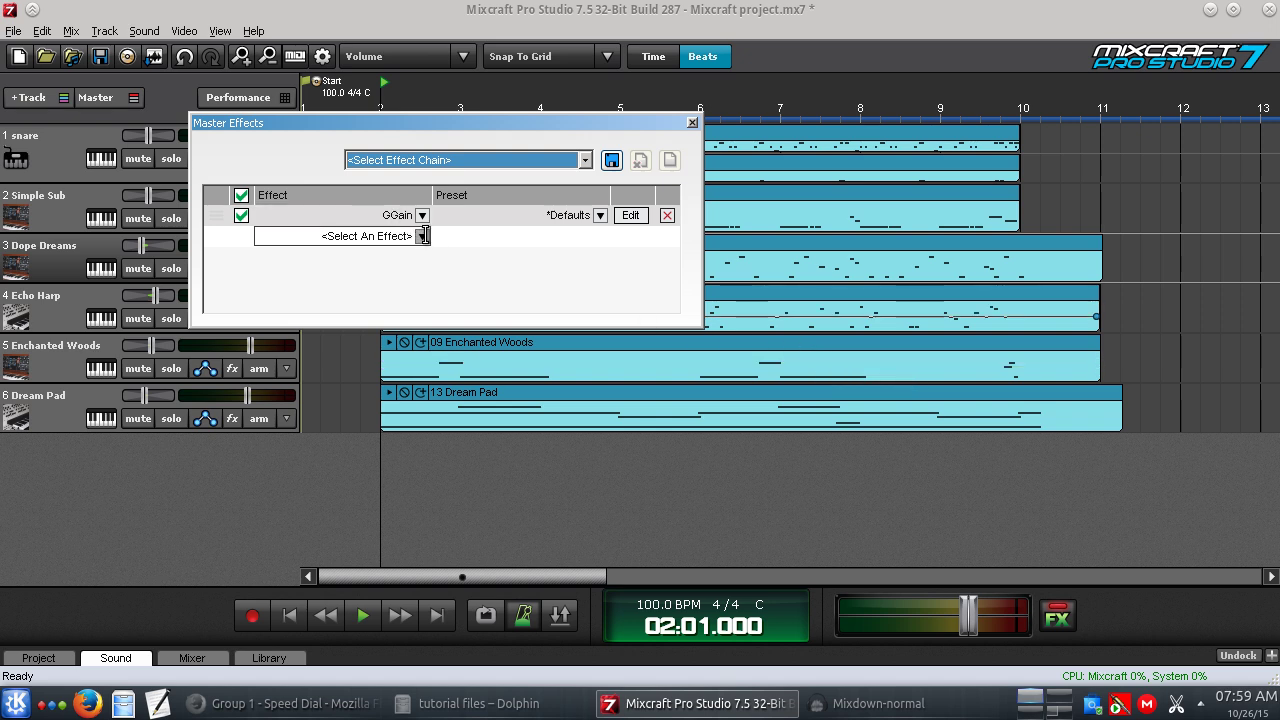
{"action": "left_click", "coordinate": [423, 236]}
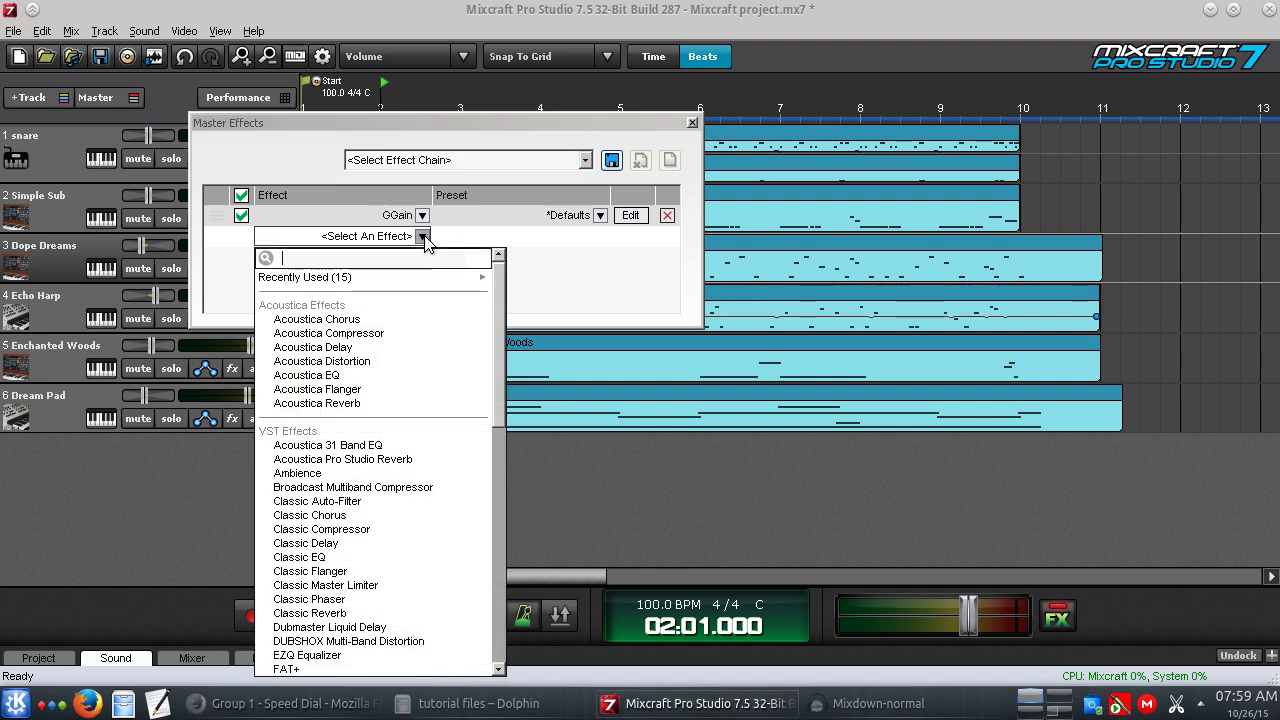
{"action": "left_click", "coordinate": [369, 488]}
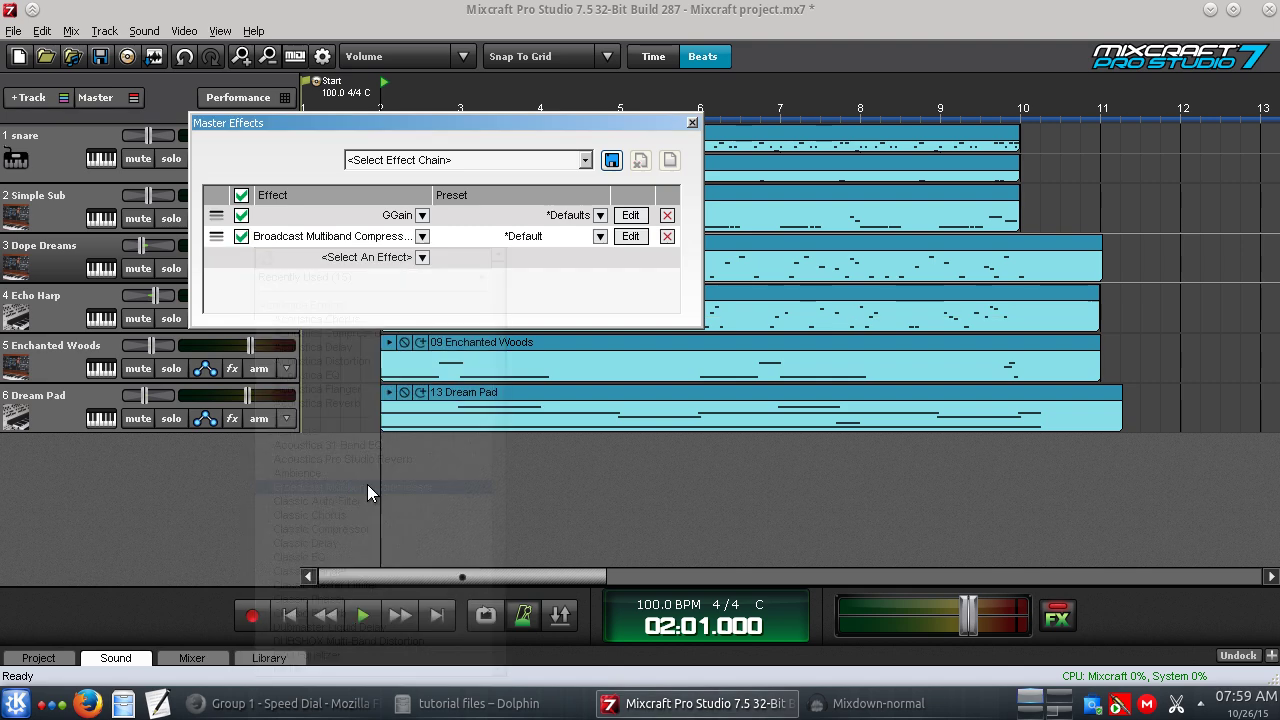
Open the Broadcast Multiband Compressor's settings window and close the Master Effects list behind it.
{"action": "left_click", "coordinate": [634, 240]}
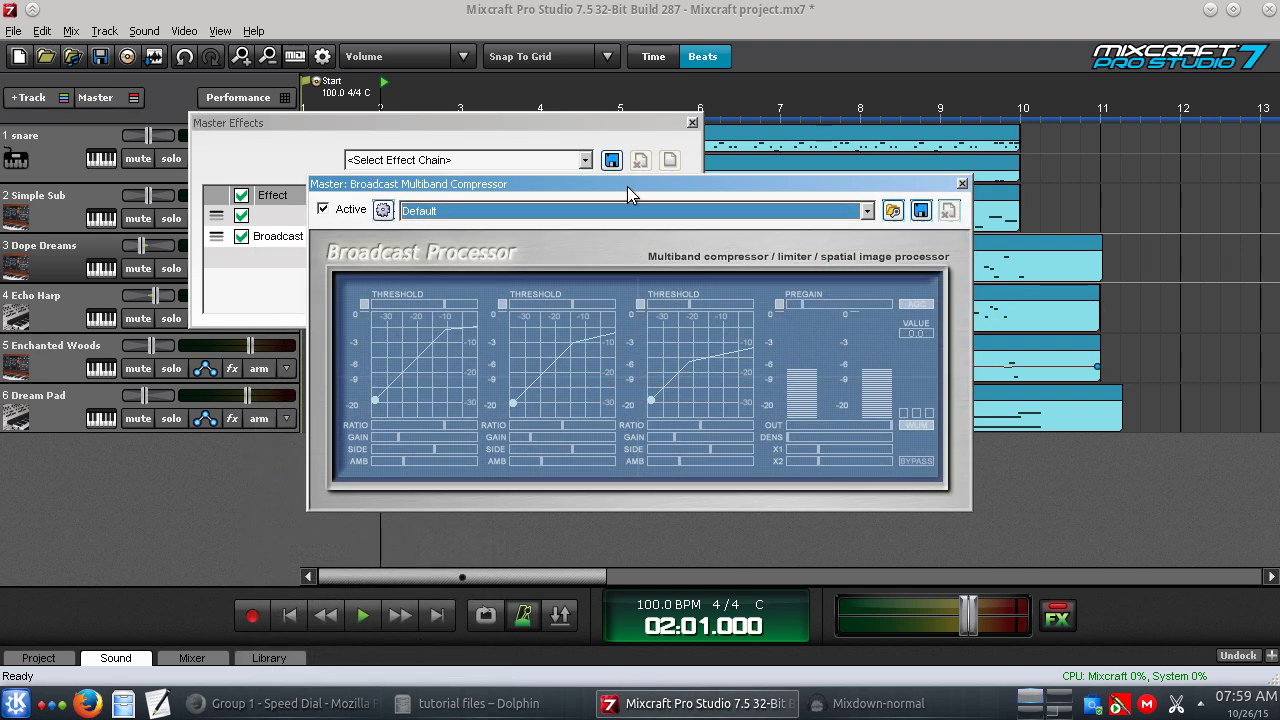
{"action": "left_click_drag", "start_coordinate": [627, 186], "coordinate": [718, 180]}
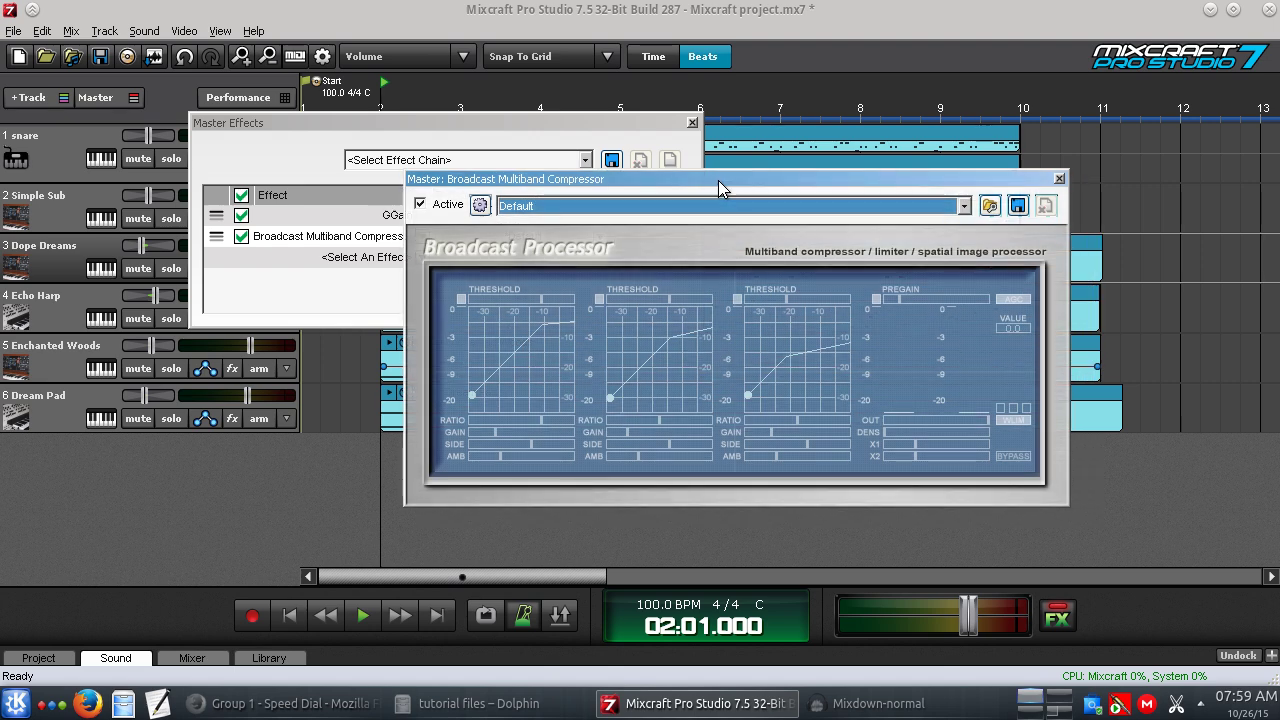
{"action": "left_click", "coordinate": [692, 122]}
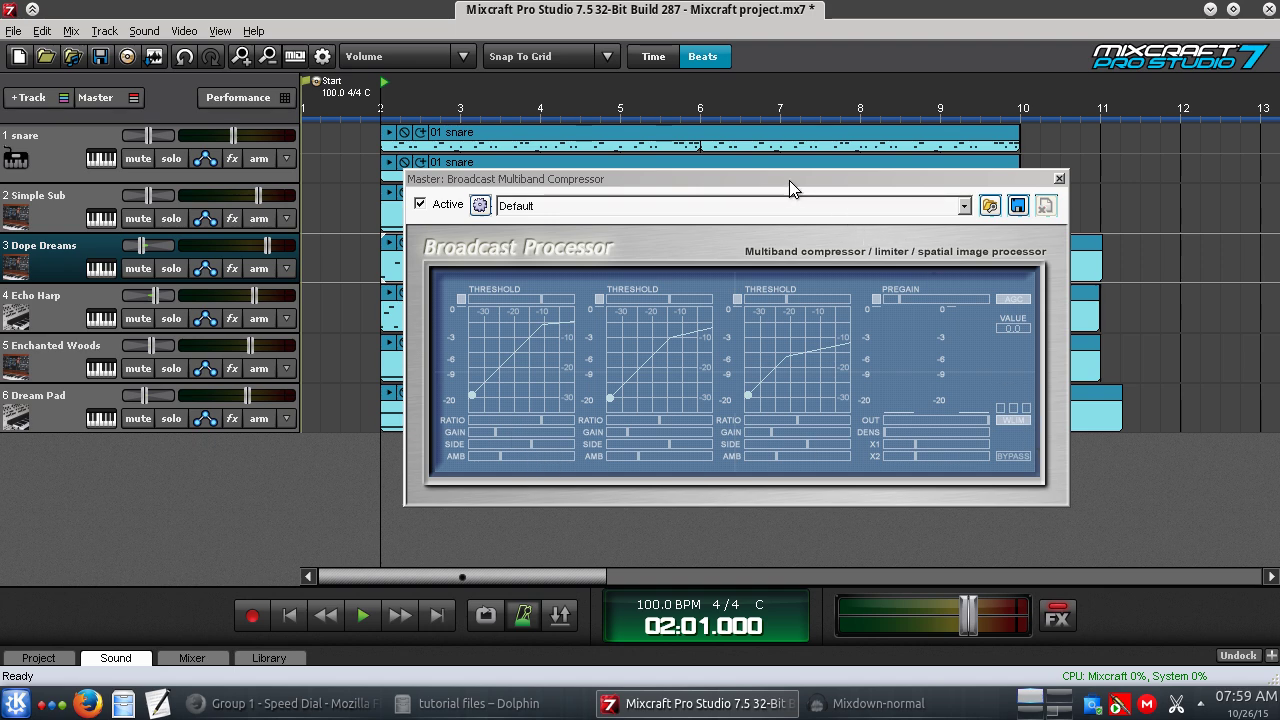
{"action": "left_click_drag", "start_coordinate": [786, 176], "coordinate": [792, 177]}
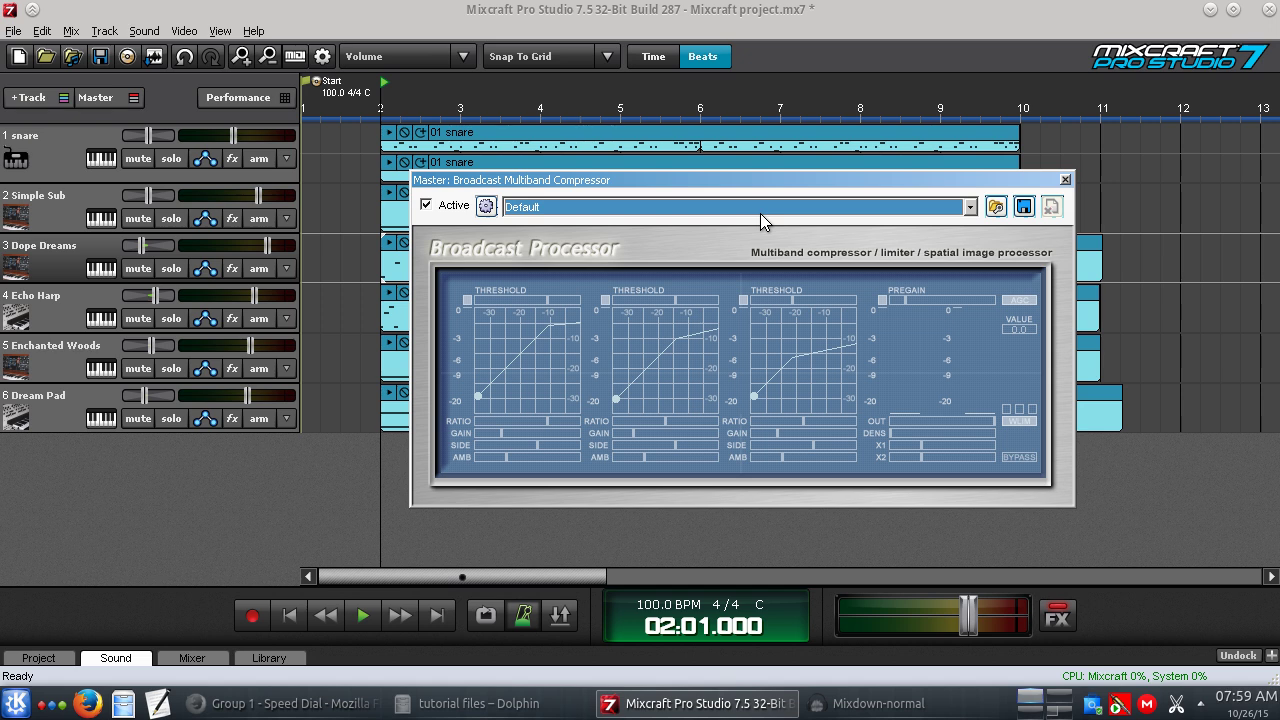
Review the Broadcast Multiband Compressor's presets and load AGC+limiter.
{"action": "left_click", "coordinate": [651, 204]}
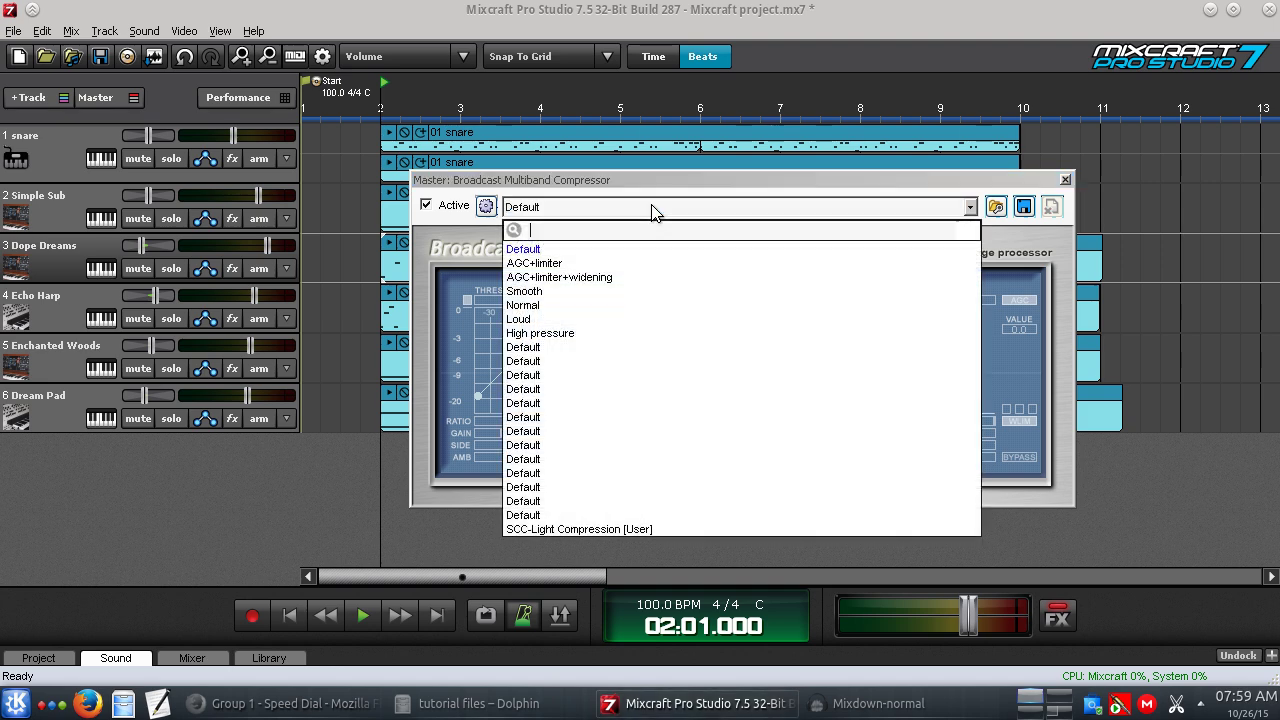
{"action": "left_click", "coordinate": [527, 249]}
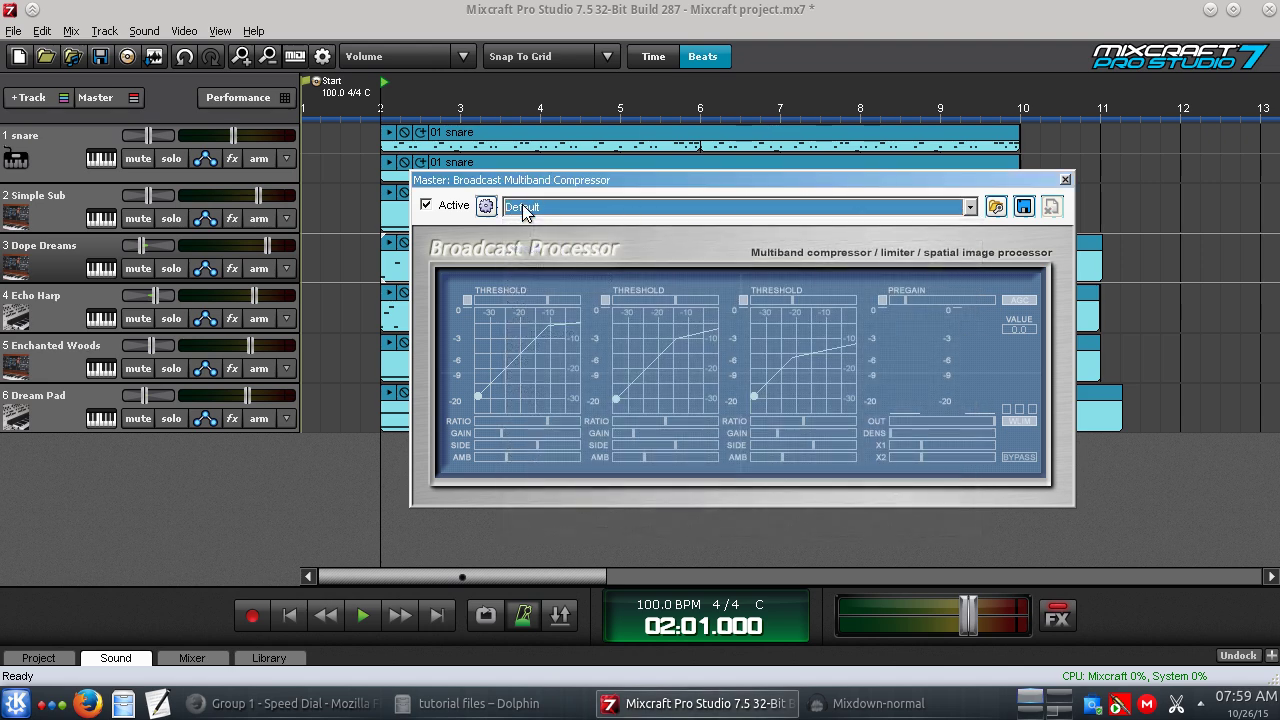
{"action": "left_click", "coordinate": [556, 212]}
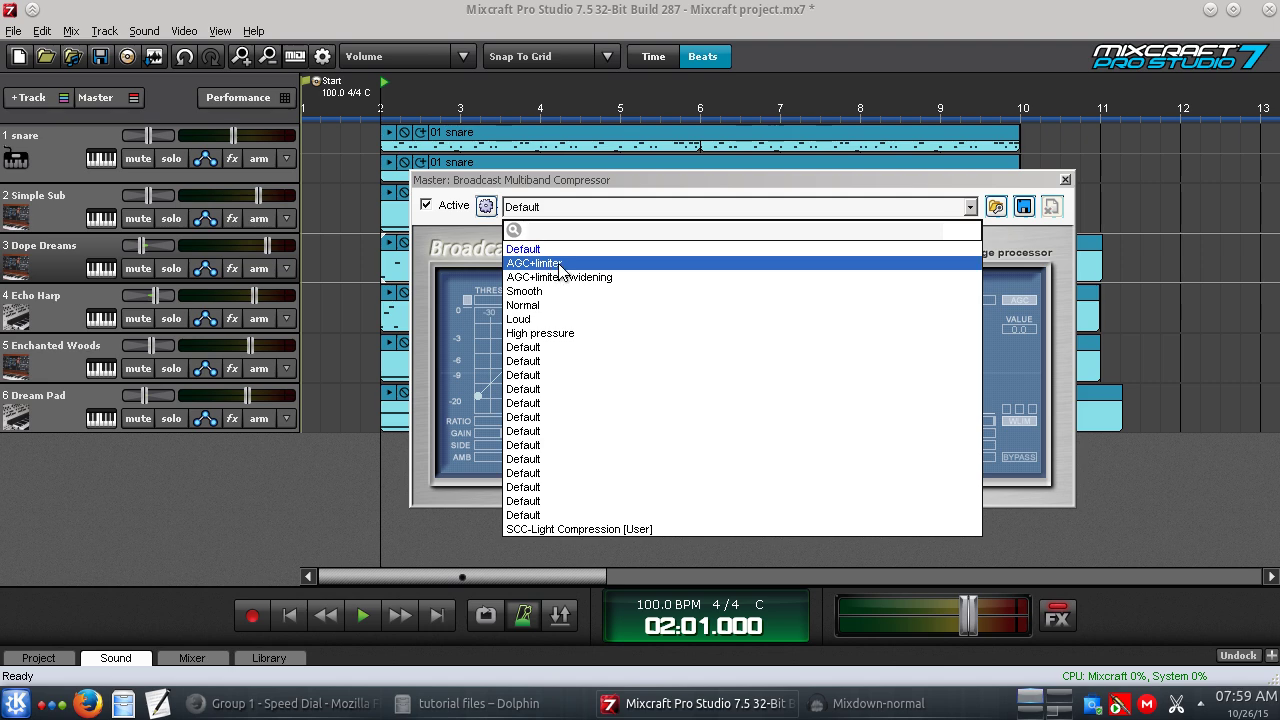
{"action": "left_click", "coordinate": [560, 264]}
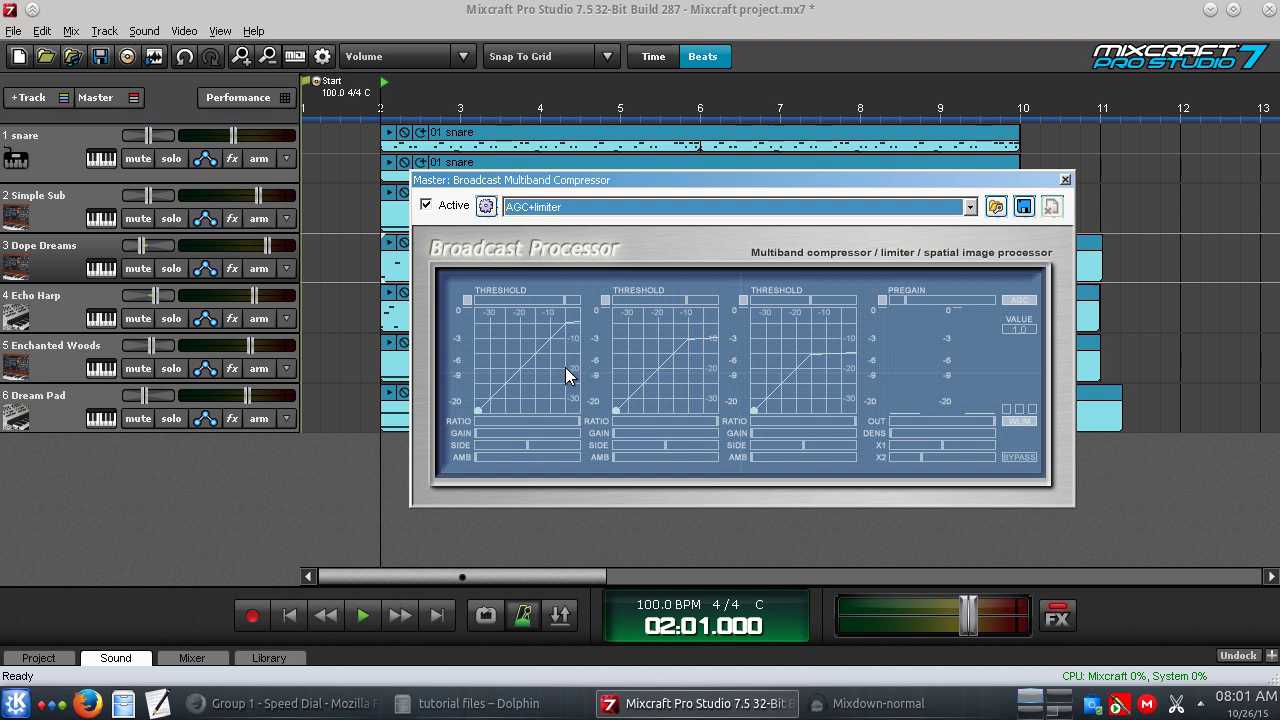
Switch to Firefox and search the web for "broadcast multiband compressor manual".
{"action": "left_click", "coordinate": [280, 703]}
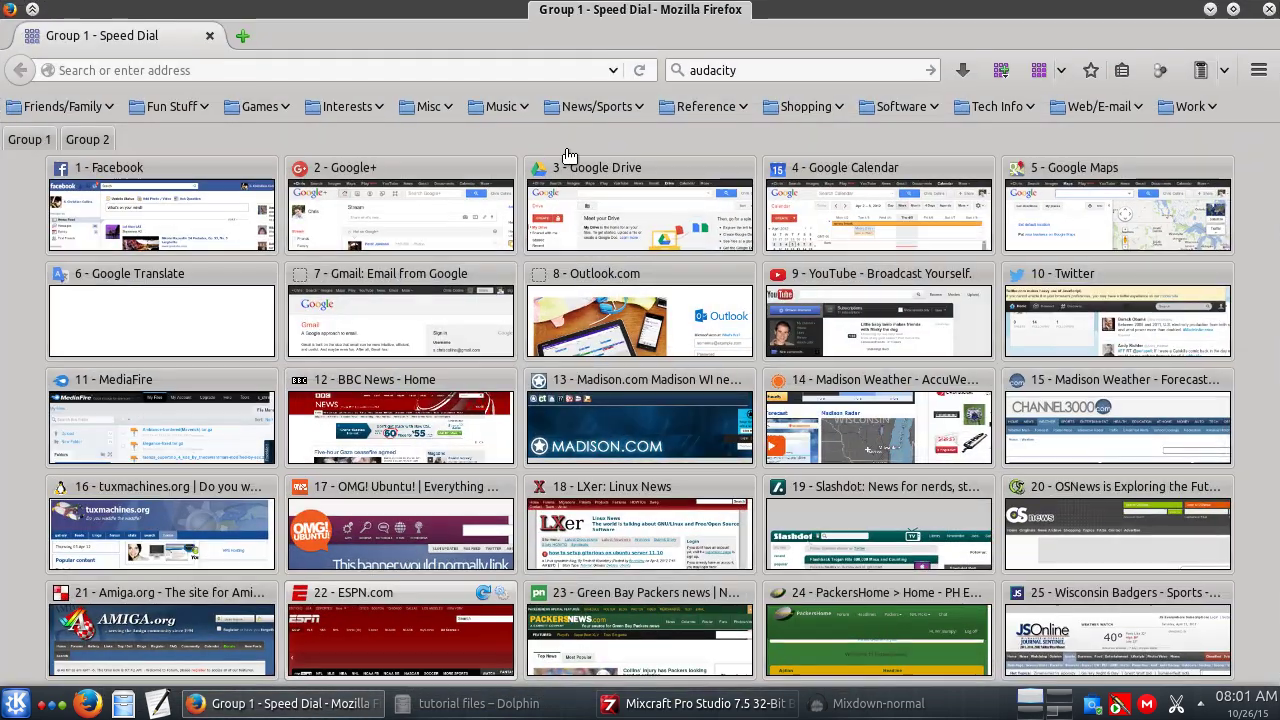
{"action": "double_click", "coordinate": [760, 70]}
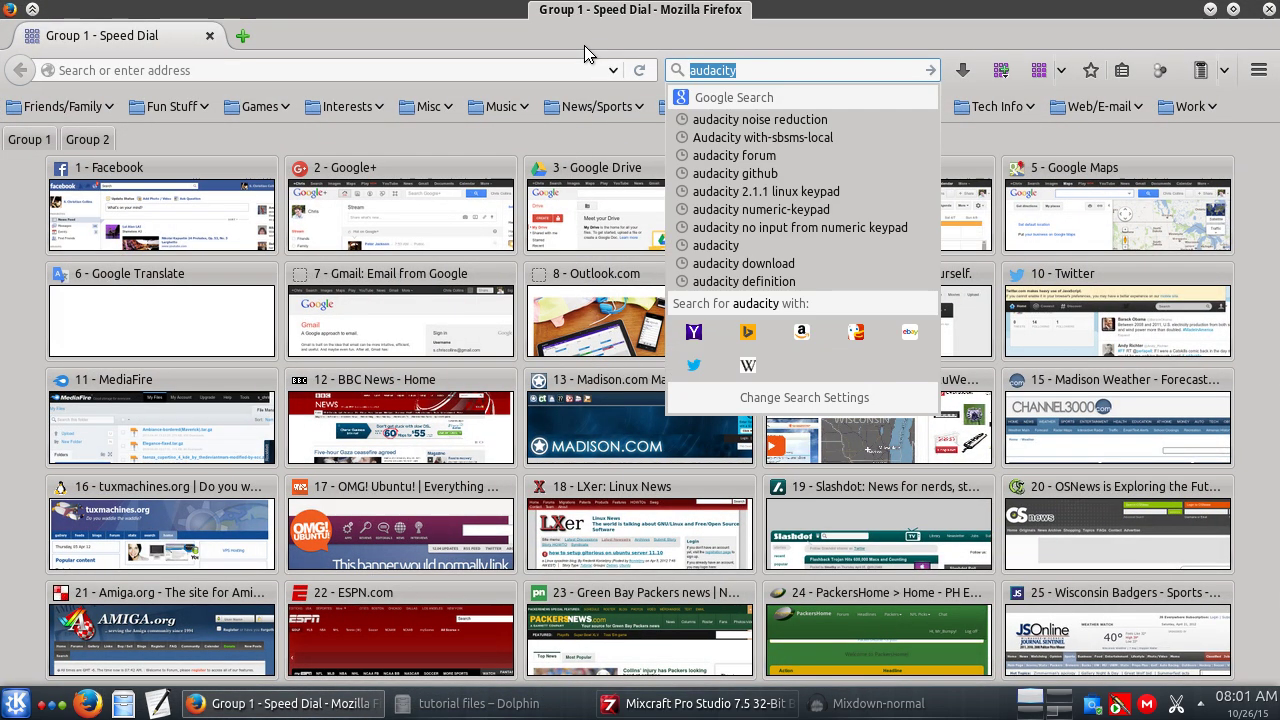
{"action": "type", "text": "broa"}
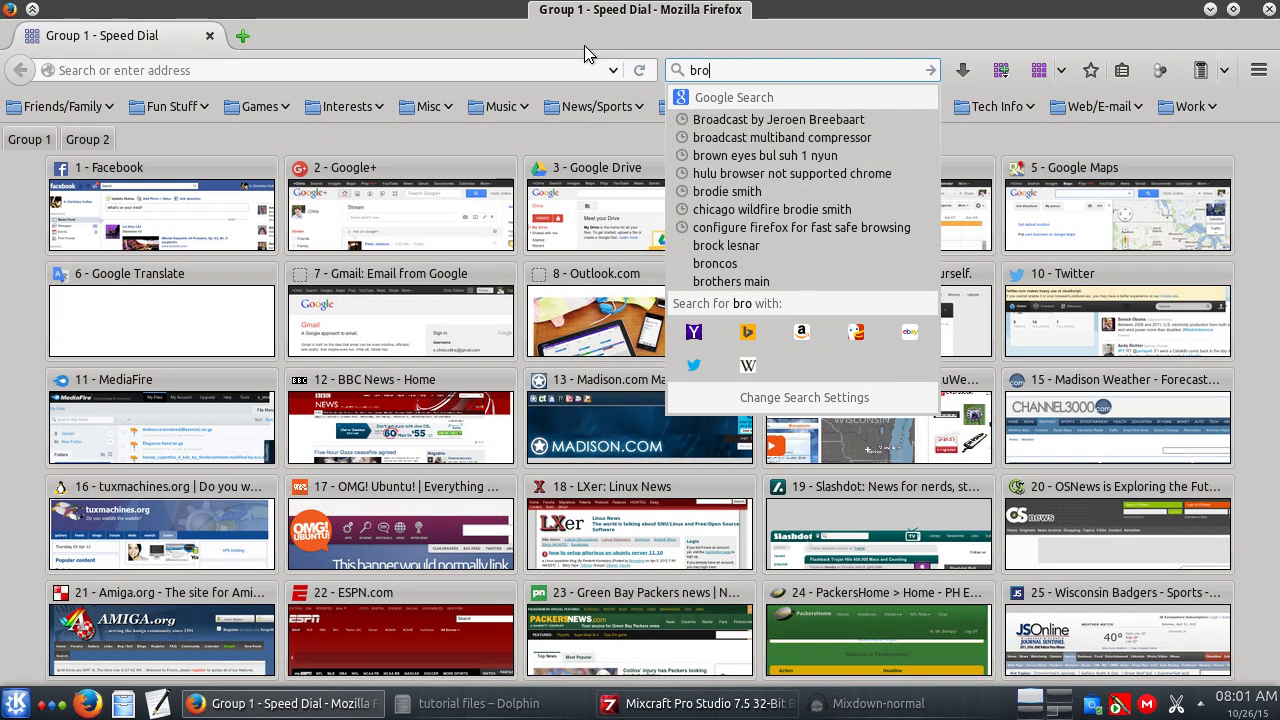
{"action": "key", "text": "Down"}
{"action": "key", "text": "Down"}
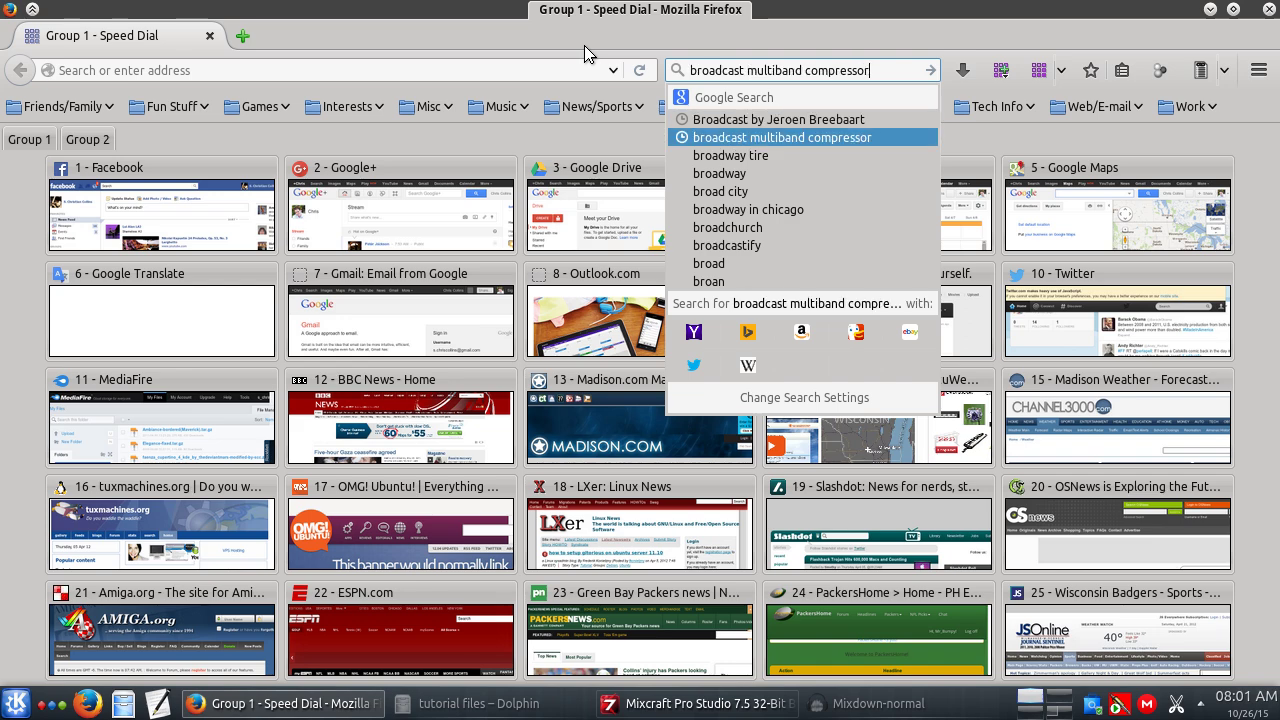
{"action": "type", "text": "manu"}
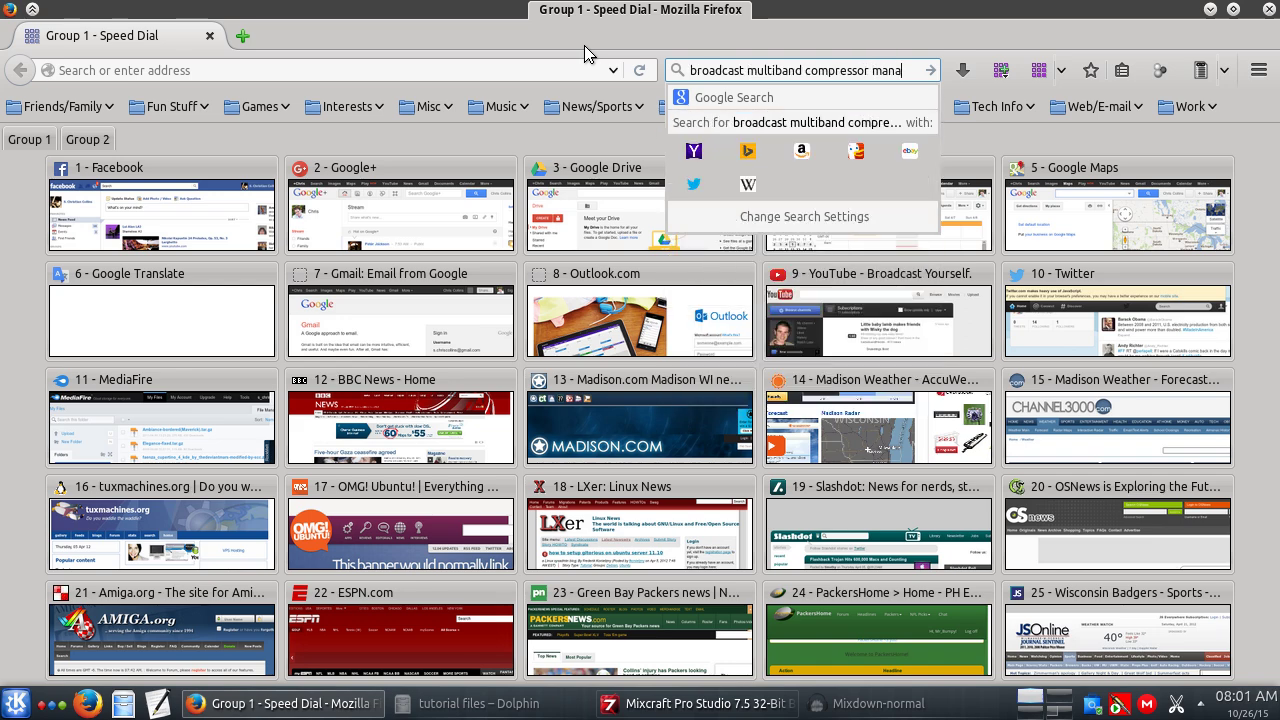
{"action": "type", "text": "al"}
{"action": "key", "text": "Return"}
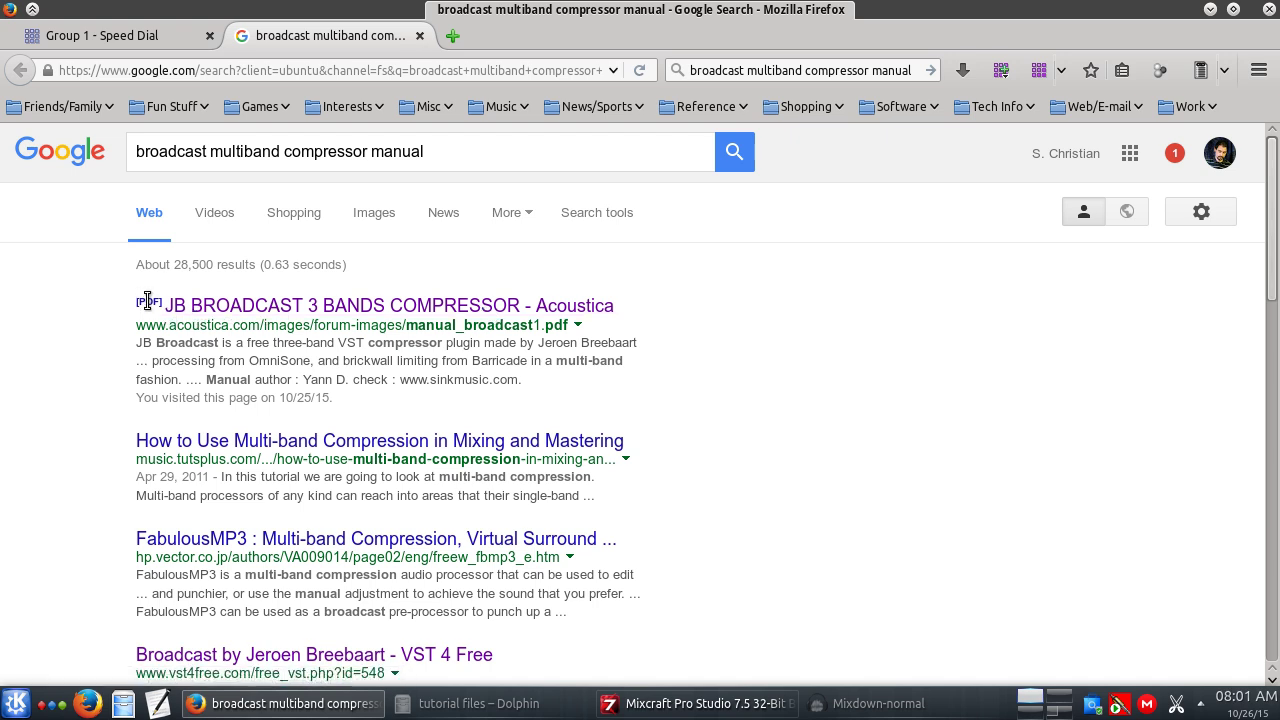
Open the JB Broadcast 3 Bands Compressor PDF manual, skim both pages, close it and return to Mixcraft.
{"action": "left_click", "coordinate": [353, 307]}
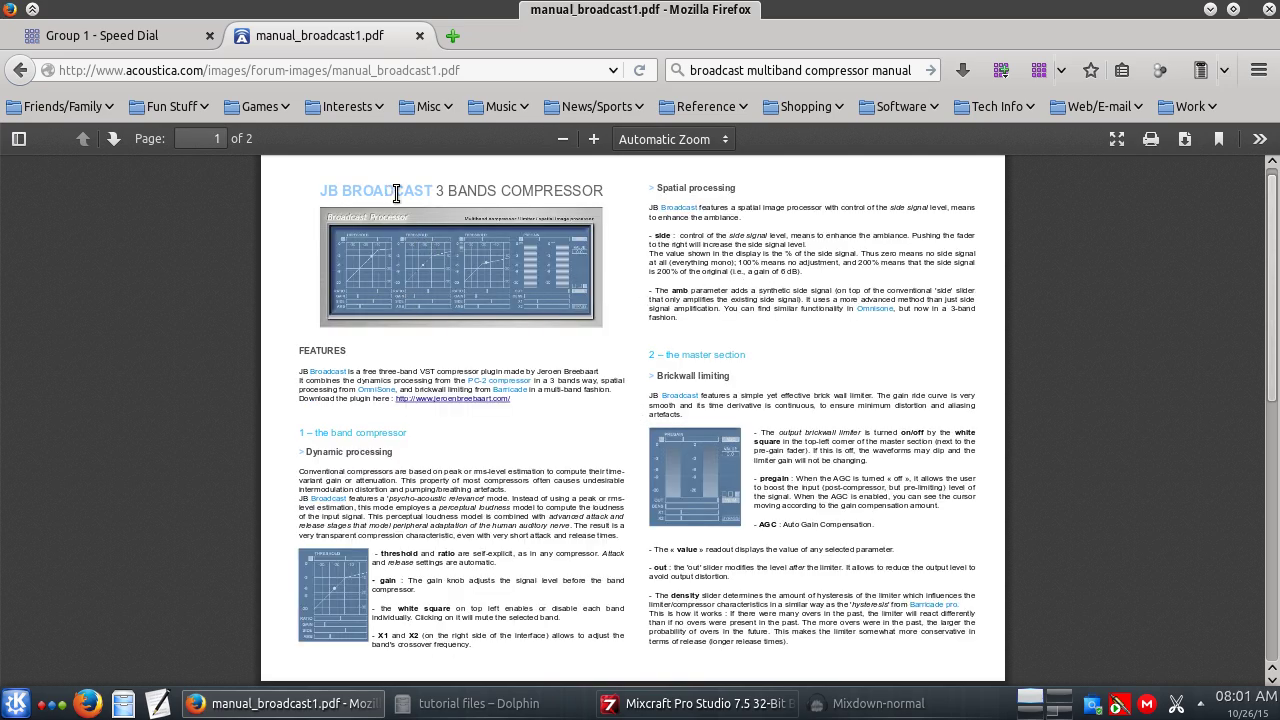
{"action": "scroll", "coordinate": [399, 257], "scroll_direction": "up", "scroll_amount": 1}
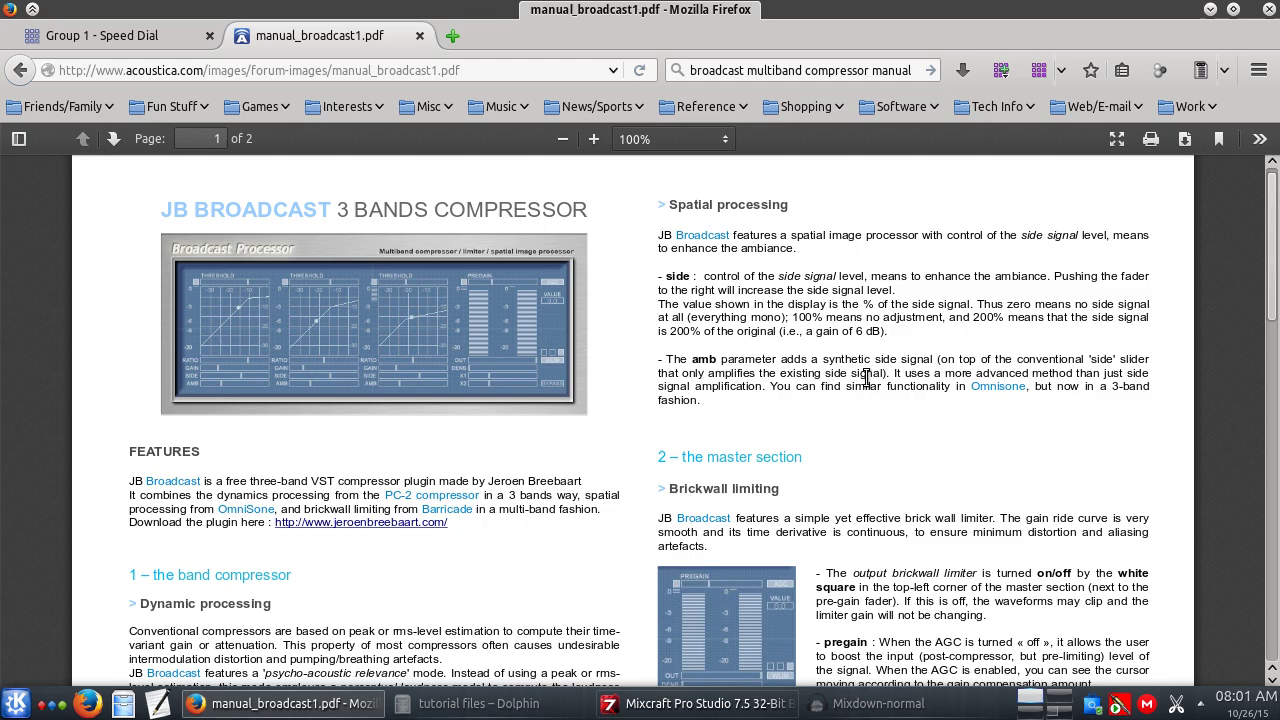
{"action": "scroll", "coordinate": [866, 383], "scroll_direction": "down", "scroll_amount": 15}
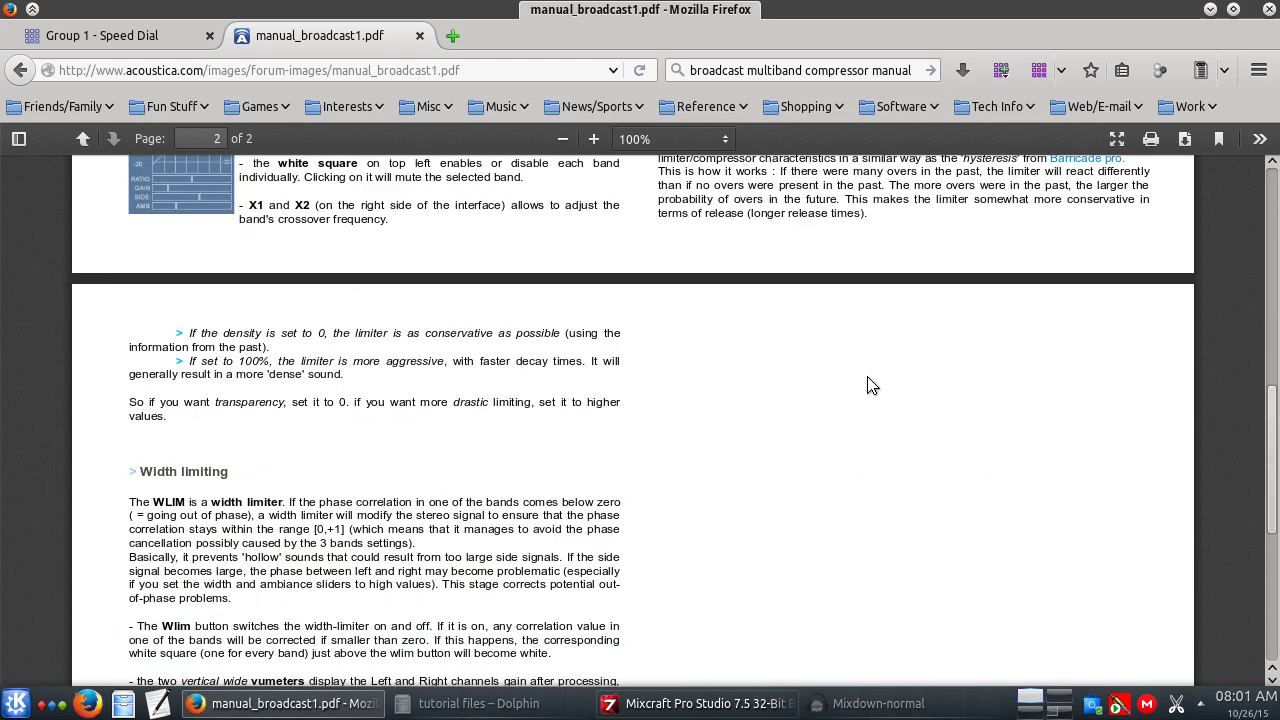
{"action": "scroll", "coordinate": [870, 385], "scroll_direction": "up", "scroll_amount": 15}
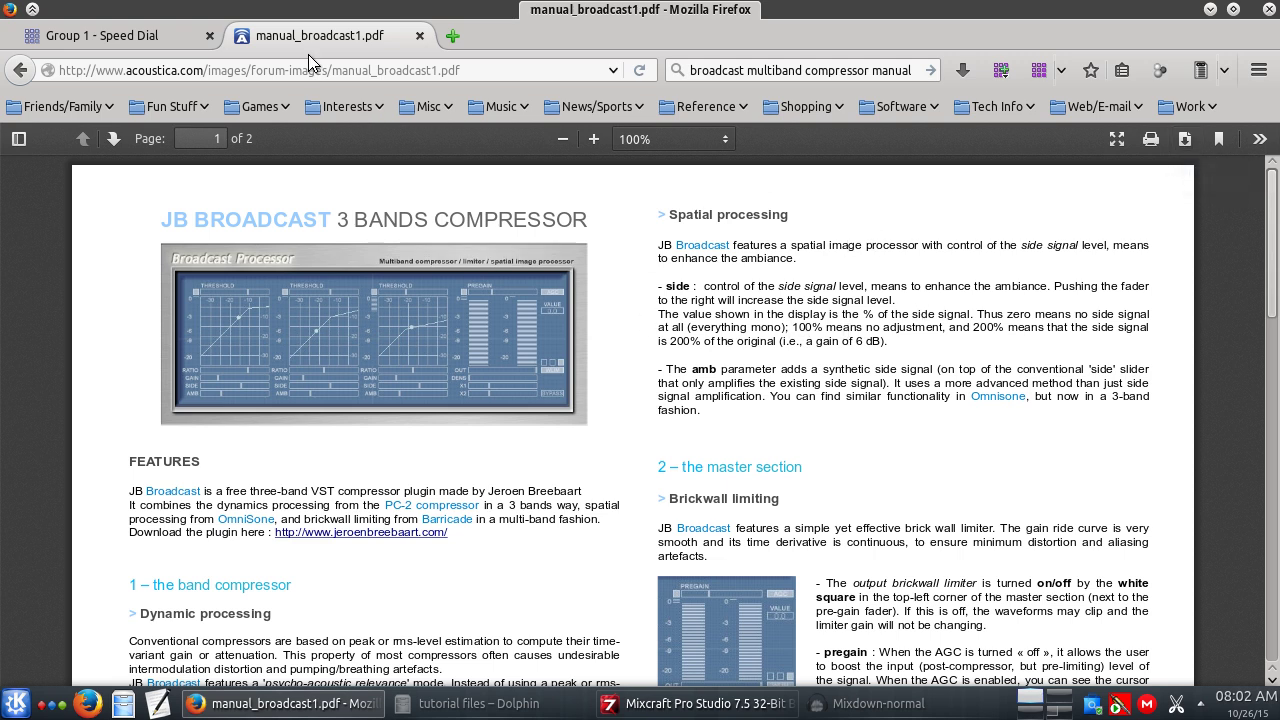
{"action": "left_click", "coordinate": [420, 36]}
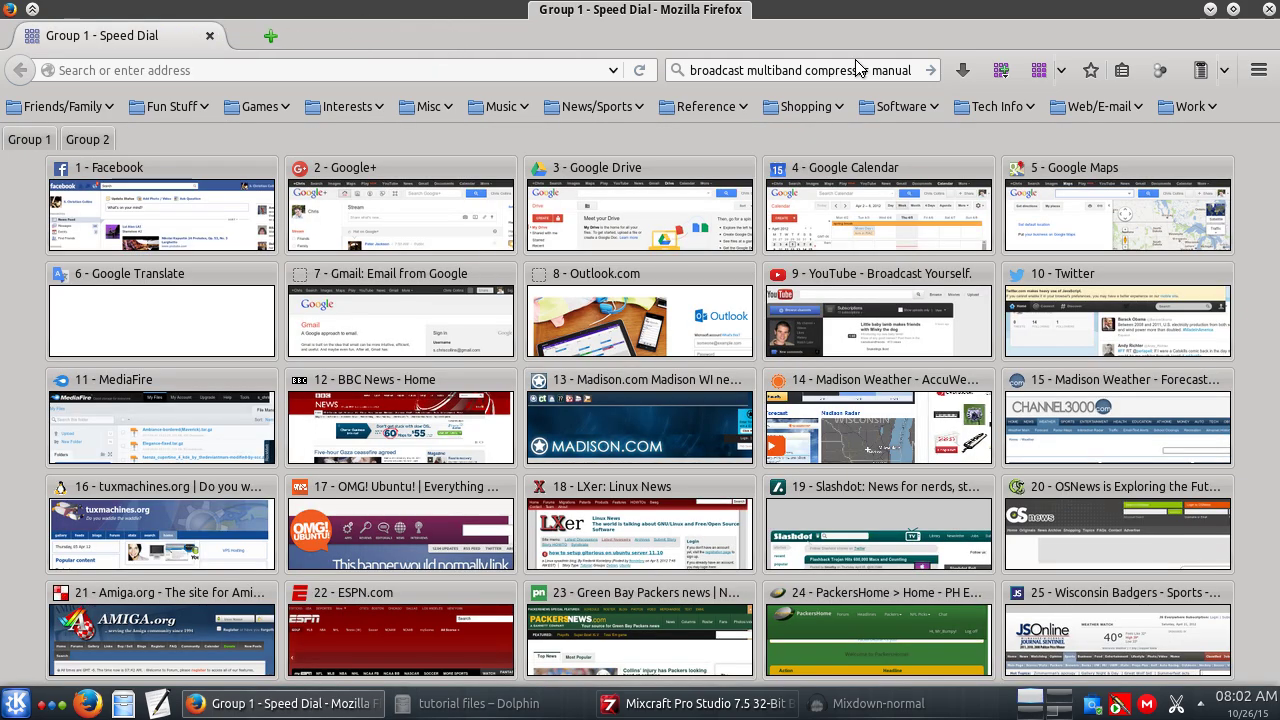
{"action": "left_click", "coordinate": [1210, 9]}
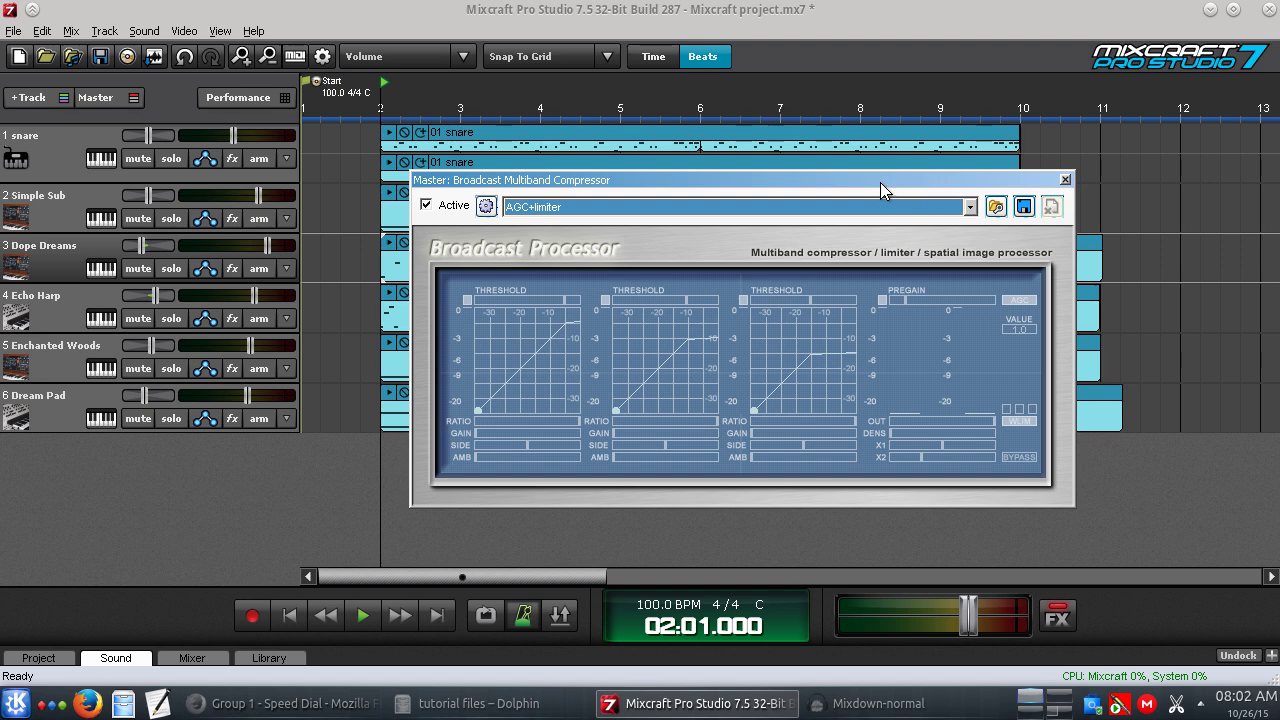
Set the Broadcast Multiband Compressor's three band thresholds to about -10, -13 and -14.5 dB.
{"action": "left_click_drag", "start_coordinate": [628, 180], "coordinate": [489, 139]}
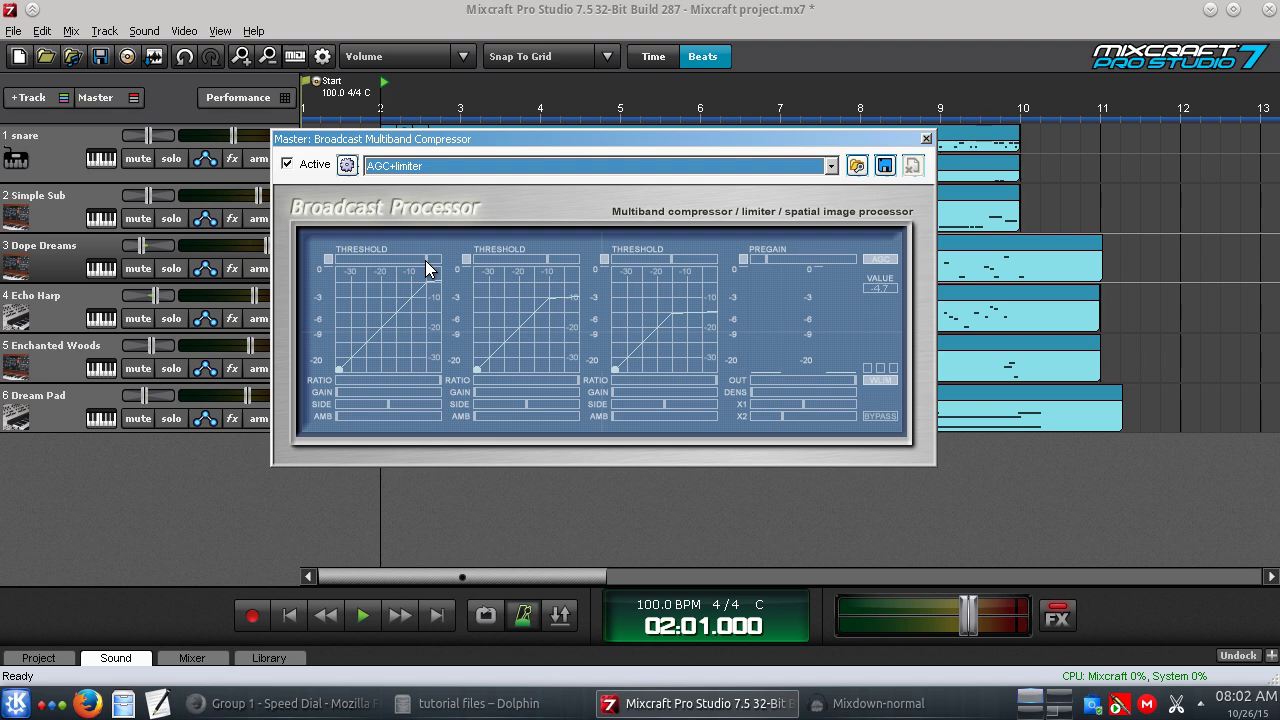
{"action": "left_click_drag", "start_coordinate": [426, 266], "coordinate": [409, 260]}
{"action": "left_click_drag", "start_coordinate": [408, 258], "coordinate": [410, 259]}
{"action": "left_click_drag", "start_coordinate": [410, 262], "coordinate": [411, 256]}
{"action": "left_click_drag", "start_coordinate": [544, 259], "coordinate": [537, 260]}
{"action": "left_click_drag", "start_coordinate": [673, 257], "coordinate": [672, 257]}
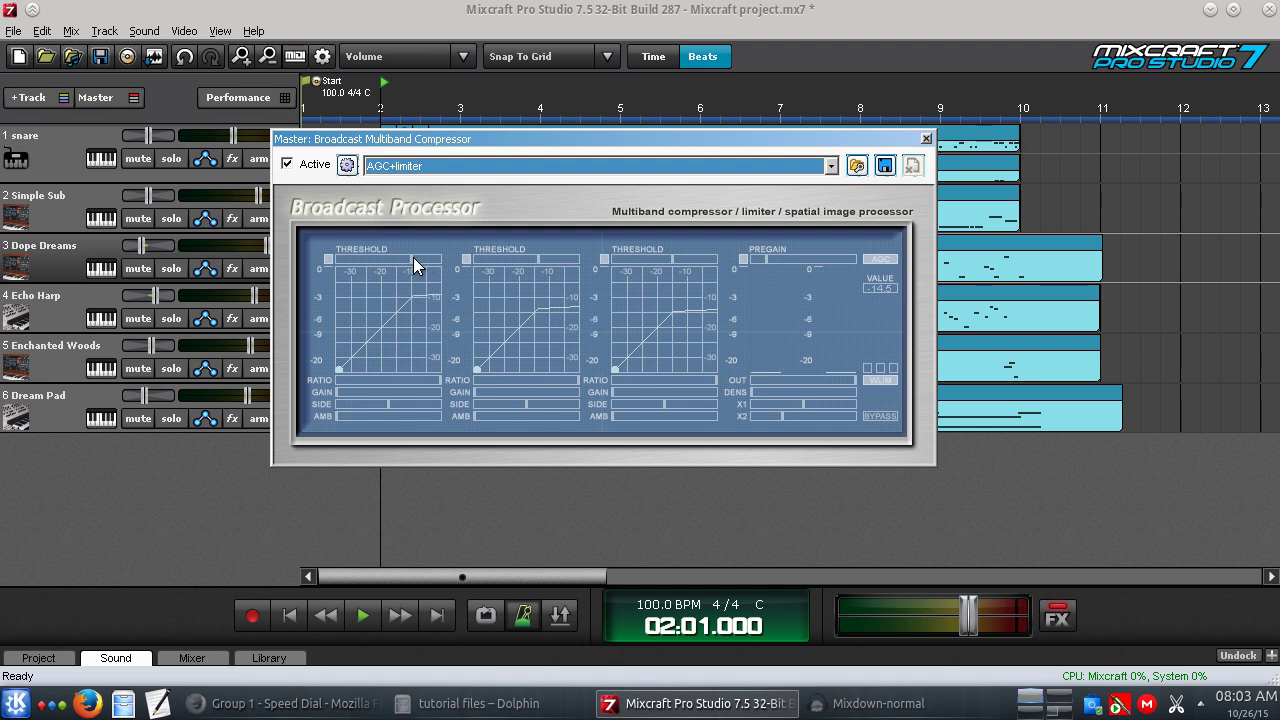
{"action": "mouse_move", "coordinate": [421, 258]}
{"action": "left_mouse_down"}
{"action": "mouse_move", "coordinate": [346, 262]}
{"action": "mouse_move", "coordinate": [405, 269]}
{"action": "left_mouse_up"}
{"action": "left_click_drag", "start_coordinate": [408, 269], "coordinate": [411, 268]}
Lower the compression ratios of all three bands, setting the third band's ratio to 3.0.
{"action": "left_click_drag", "start_coordinate": [439, 380], "coordinate": [368, 387]}
{"action": "left_click", "coordinate": [576, 380]}
{"action": "left_click_drag", "start_coordinate": [556, 382], "coordinate": [518, 385]}
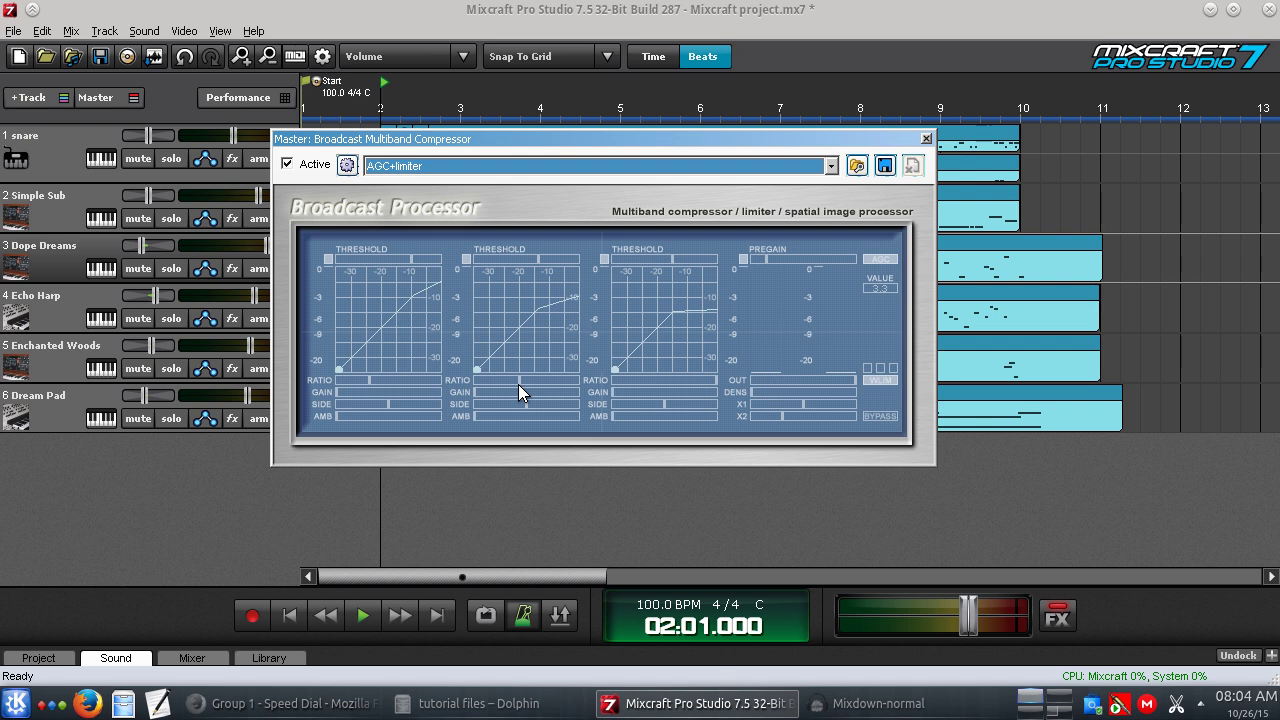
{"action": "left_click_drag", "start_coordinate": [516, 384], "coordinate": [515, 384]}
{"action": "mouse_move", "coordinate": [515, 379]}
{"action": "left_mouse_down"}
{"action": "mouse_move", "coordinate": [569, 387]}
{"action": "mouse_move", "coordinate": [515, 387]}
{"action": "left_mouse_up"}
{"action": "left_click_drag", "start_coordinate": [716, 382], "coordinate": [653, 382]}
Save the compressor settings as a new preset named Light Compression and check it in the preset list.
{"action": "left_click", "coordinate": [886, 168]}
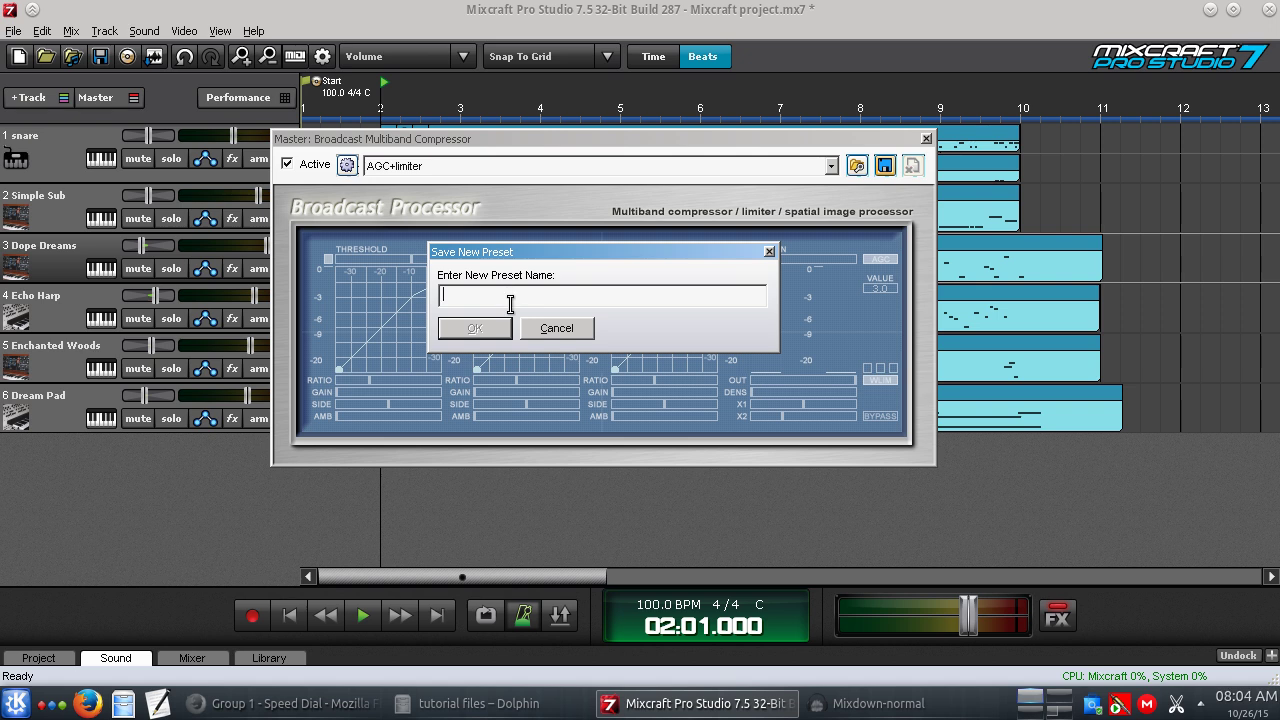
{"action": "type", "text": "Light Compression"}
{"action": "left_click", "coordinate": [474, 328]}
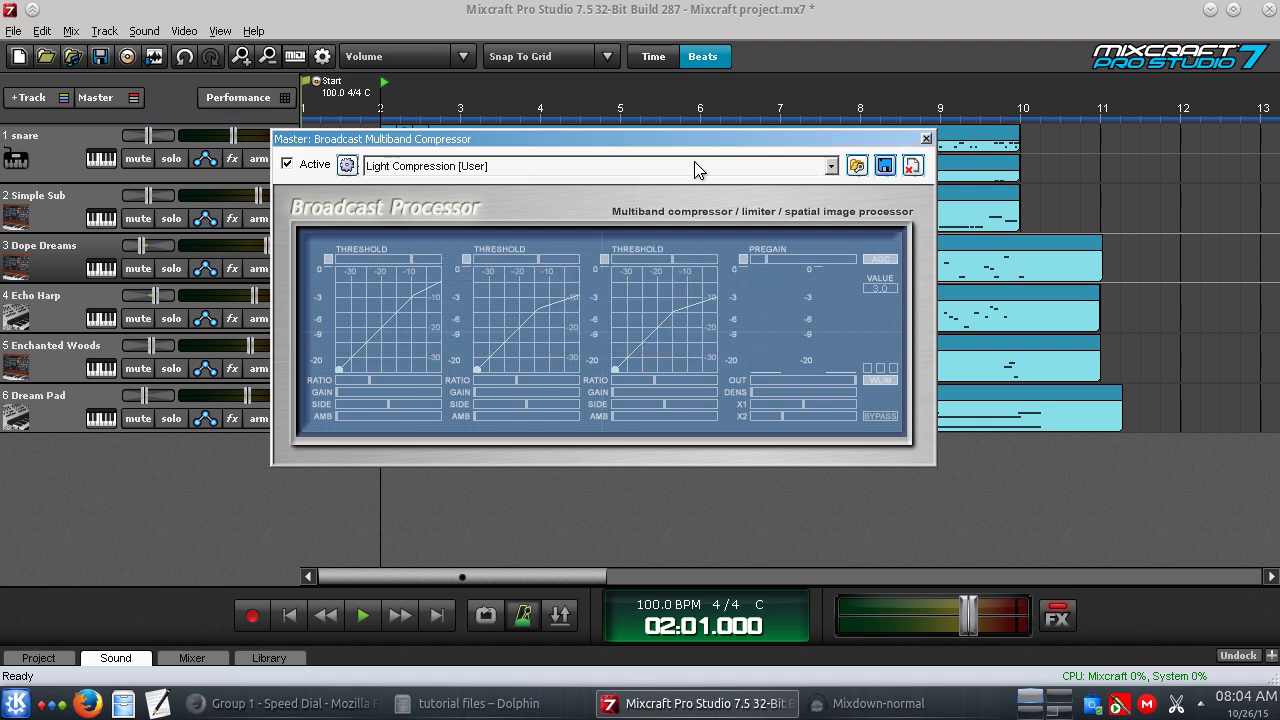
{"action": "left_click", "coordinate": [831, 166]}
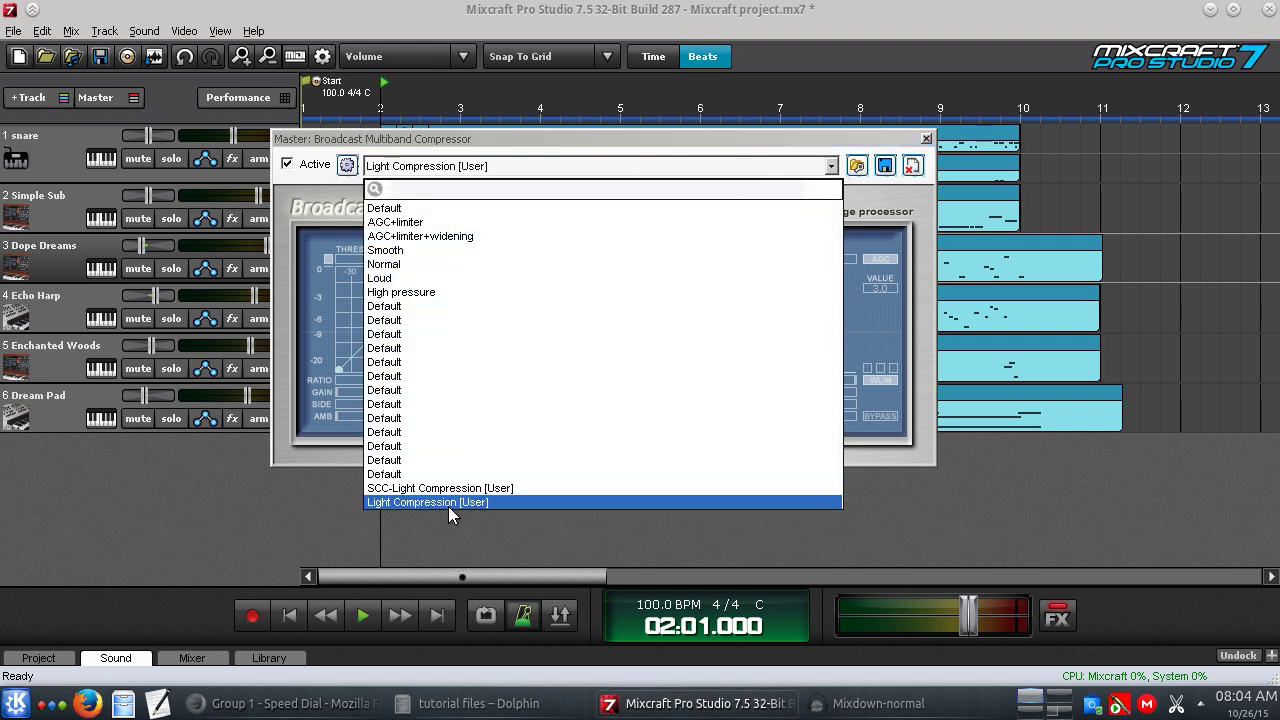
{"action": "left_click", "coordinate": [831, 167]}
{"action": "left_click", "coordinate": [790, 141]}
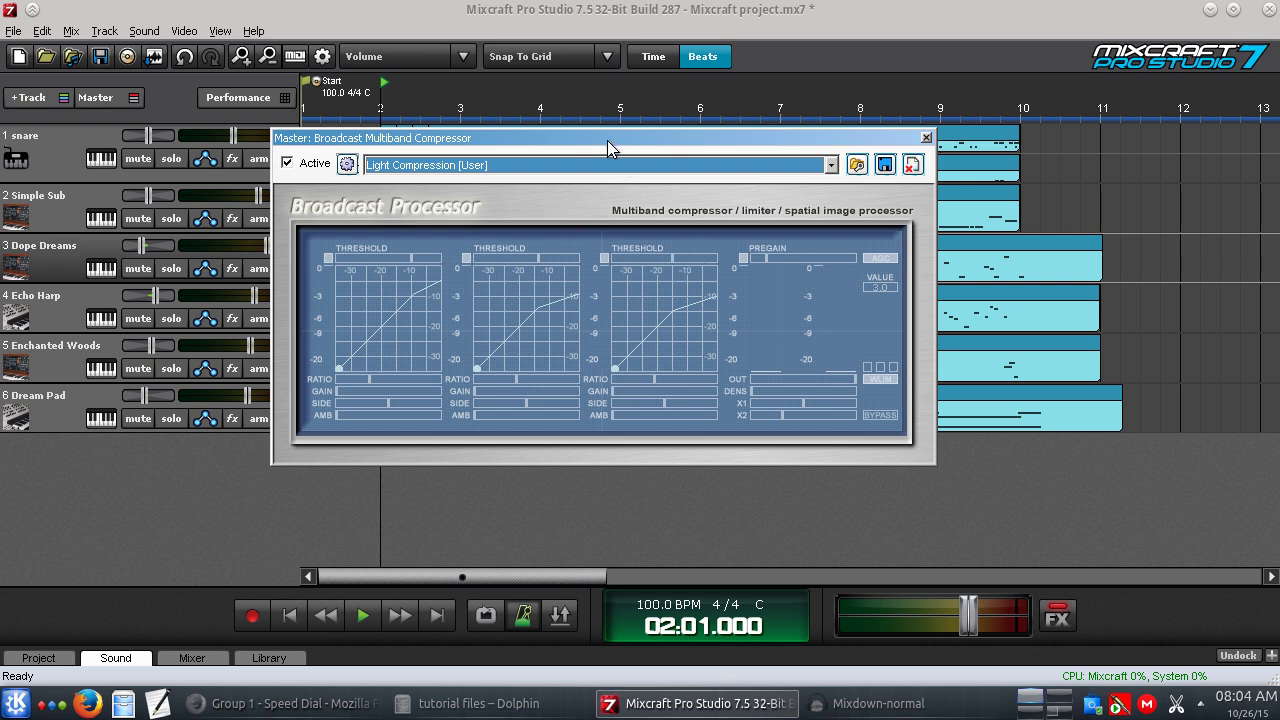
Move the compressor window clear of the tracks, play the mix to watch the AGC's pregain, and return to the project start.
{"action": "mouse_move", "coordinate": [607, 140]}
{"action": "left_mouse_down"}
{"action": "mouse_move", "coordinate": [640, 160]}
{"action": "mouse_move", "coordinate": [622, 139]}
{"action": "left_mouse_up"}
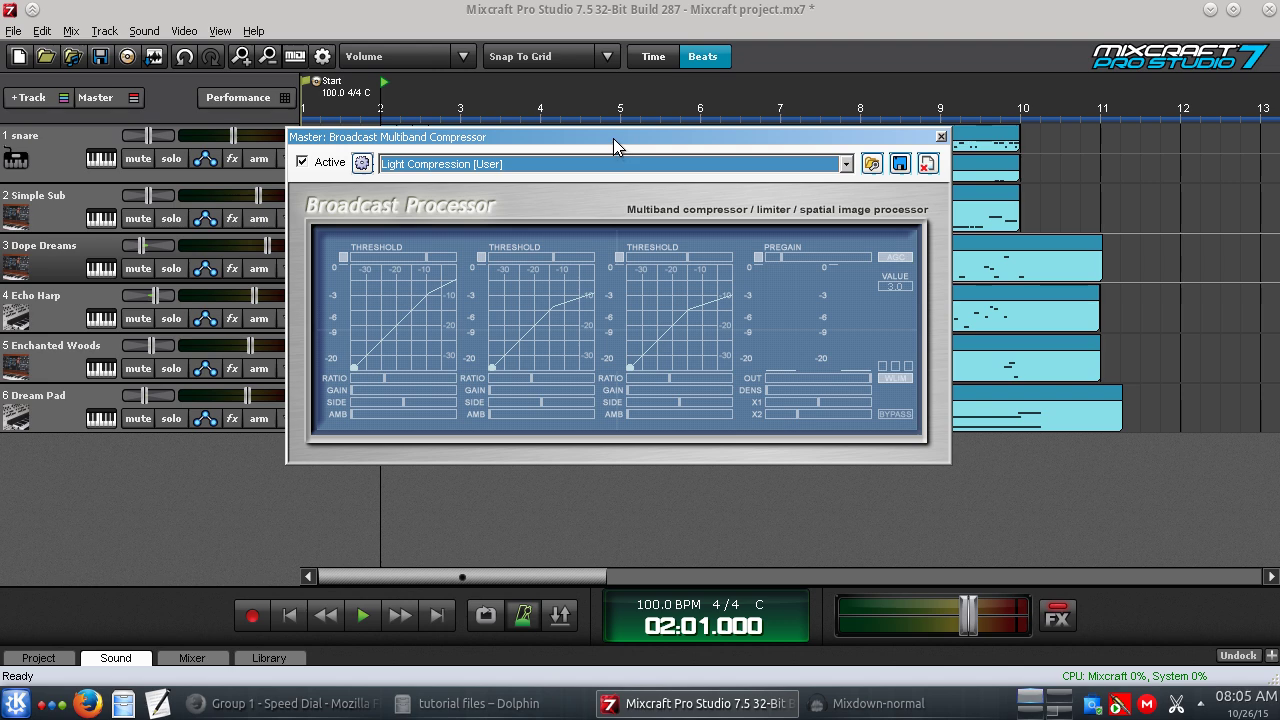
{"action": "left_click_drag", "start_coordinate": [608, 136], "coordinate": [933, 351]}
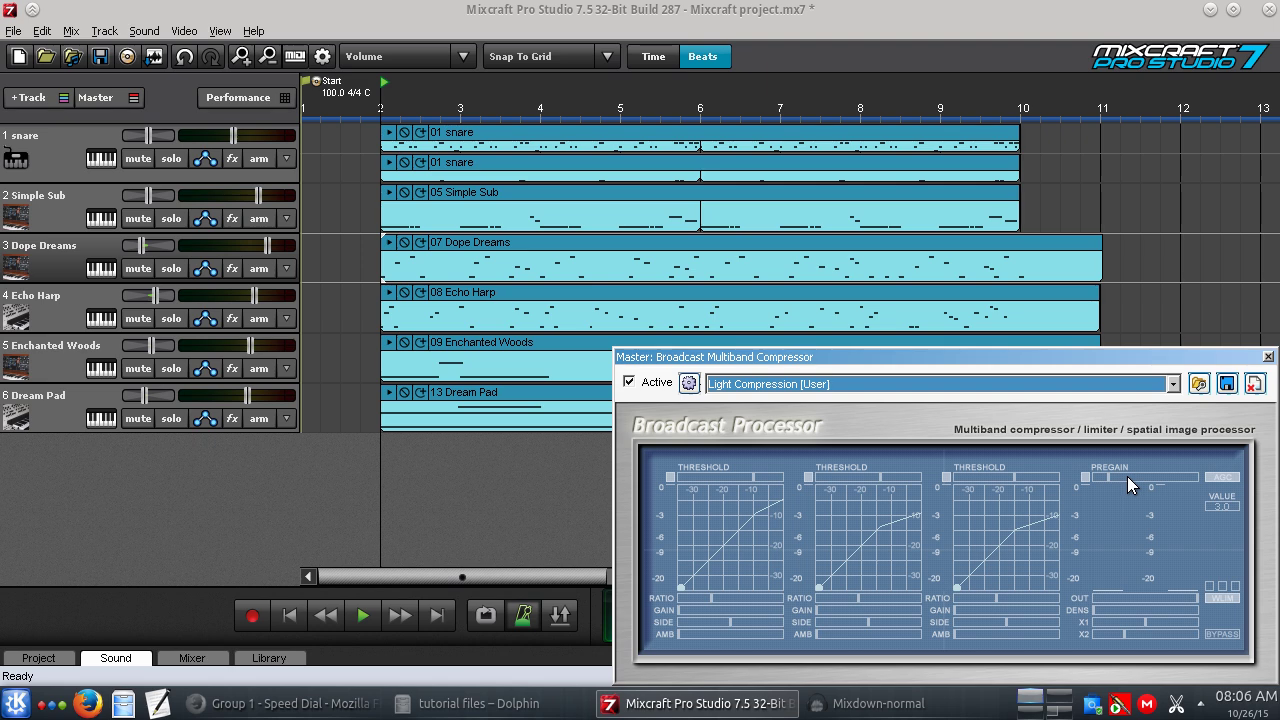
{"action": "left_click", "coordinate": [361, 618]}
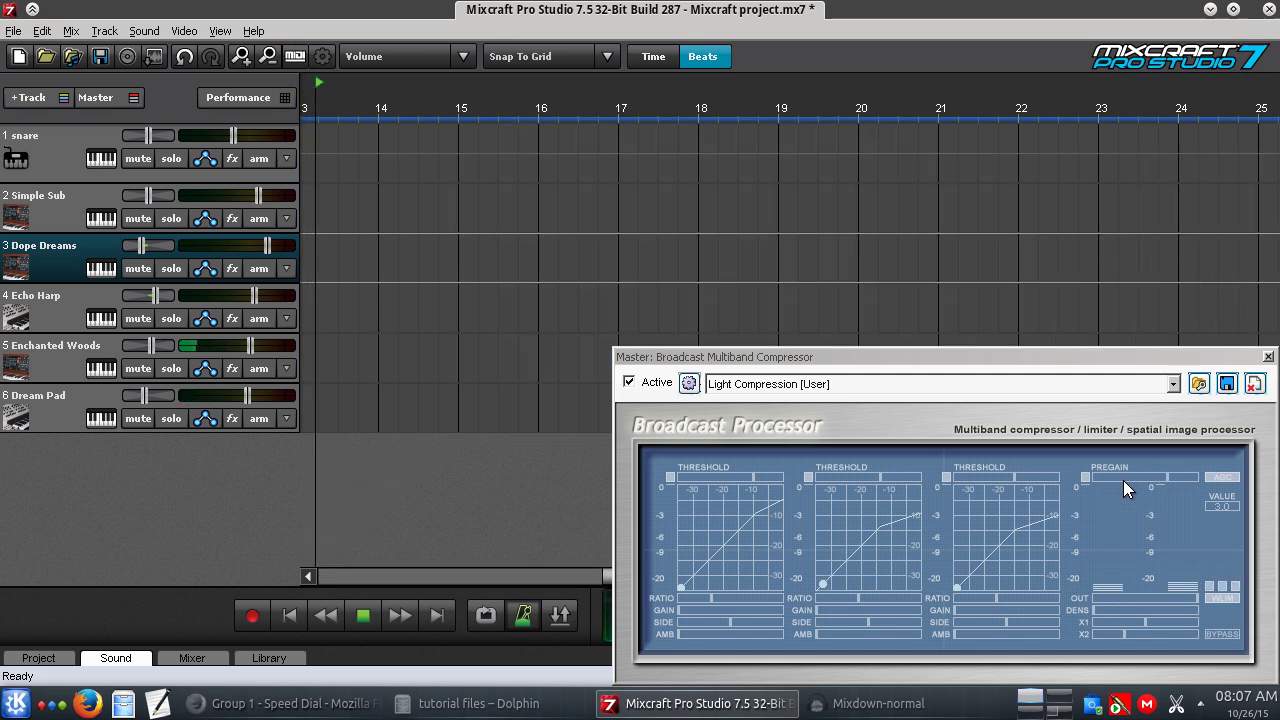
{"action": "left_click", "coordinate": [365, 618]}
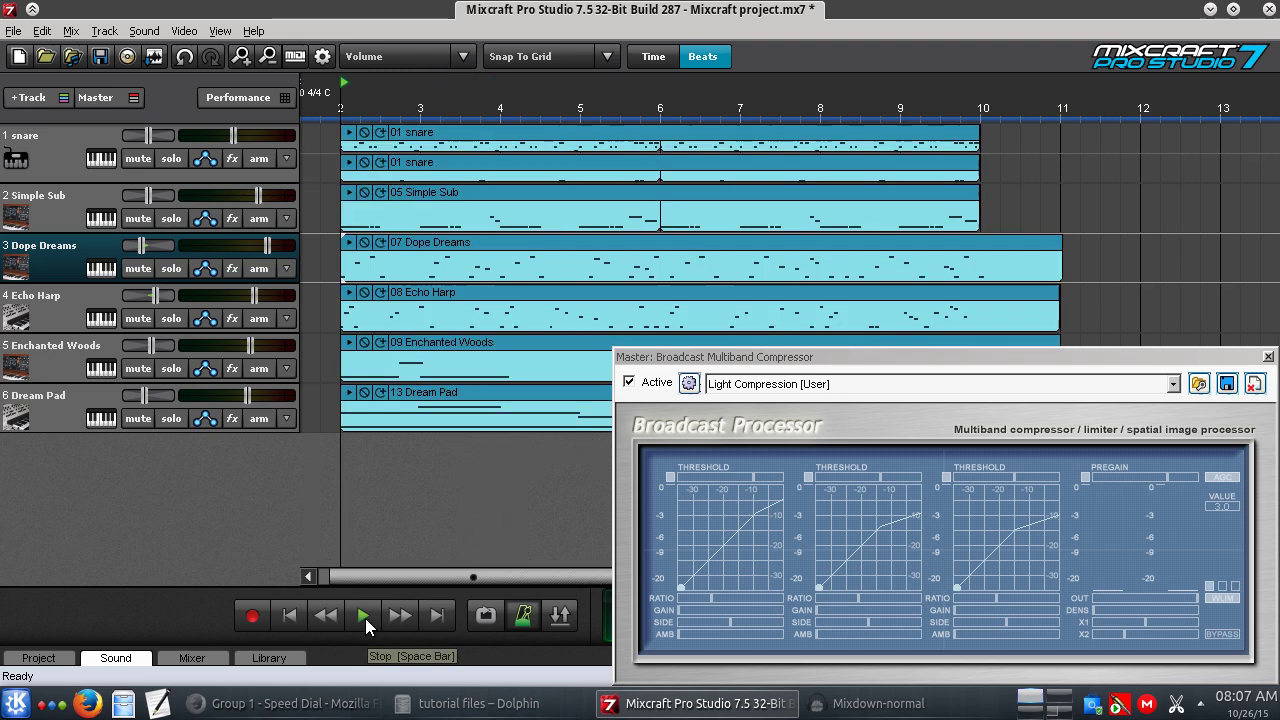
{"action": "left_click", "coordinate": [289, 616]}
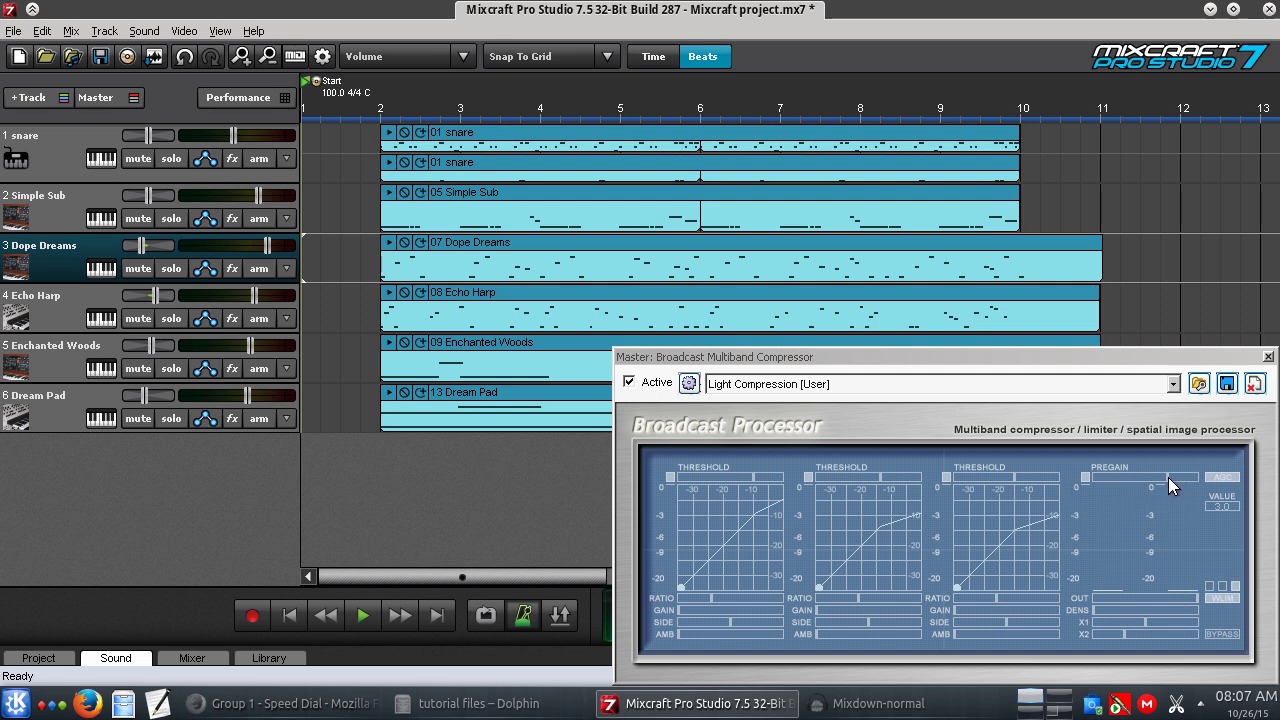
Turn off the compressor's AGC and set its pregain to 5.0.
{"action": "left_click", "coordinate": [1219, 478]}
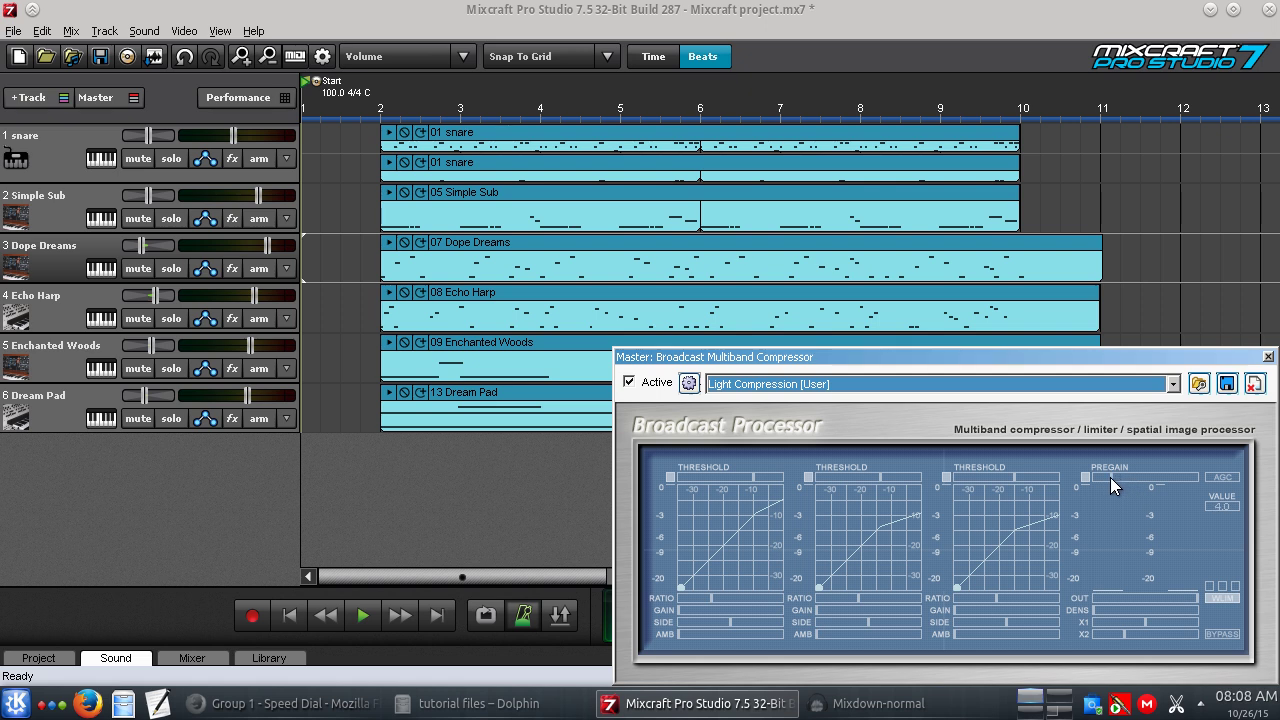
{"action": "left_click_drag", "start_coordinate": [1100, 478], "coordinate": [1110, 478]}
{"action": "left_click_drag", "start_coordinate": [876, 360], "coordinate": [874, 358]}
{"action": "left_click_drag", "start_coordinate": [859, 338], "coordinate": [875, 360]}
Play the mix from bar 2 while switching the compressor off and on to compare loudness, and return to the start.
{"action": "left_click", "coordinate": [381, 110]}
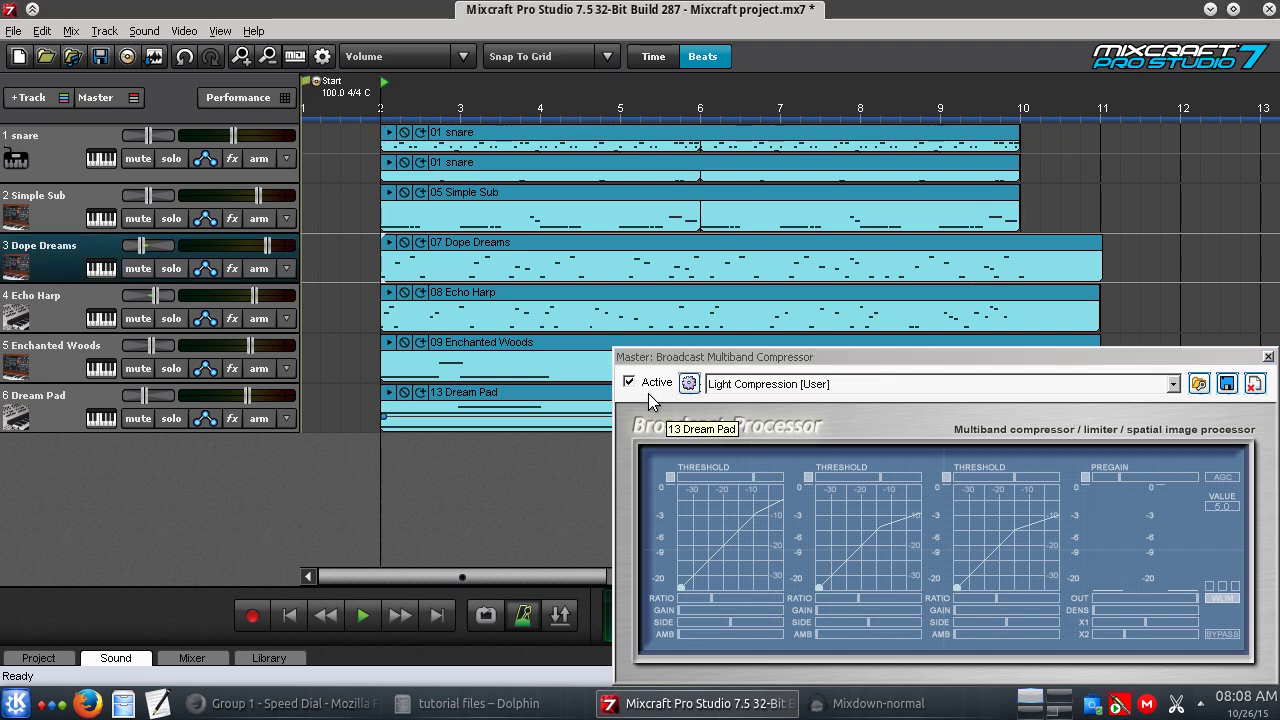
{"action": "left_click_drag", "start_coordinate": [770, 357], "coordinate": [766, 258]}
{"action": "left_click", "coordinate": [356, 613]}
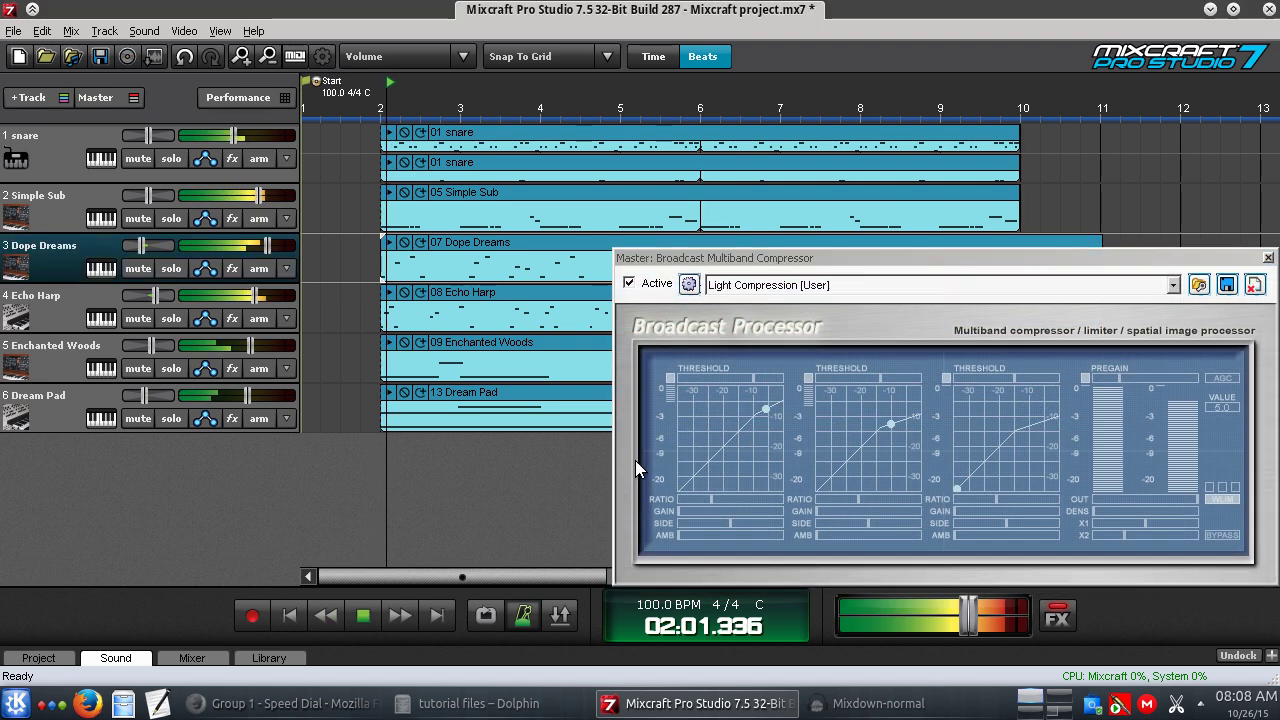
{"action": "left_click", "coordinate": [629, 285]}
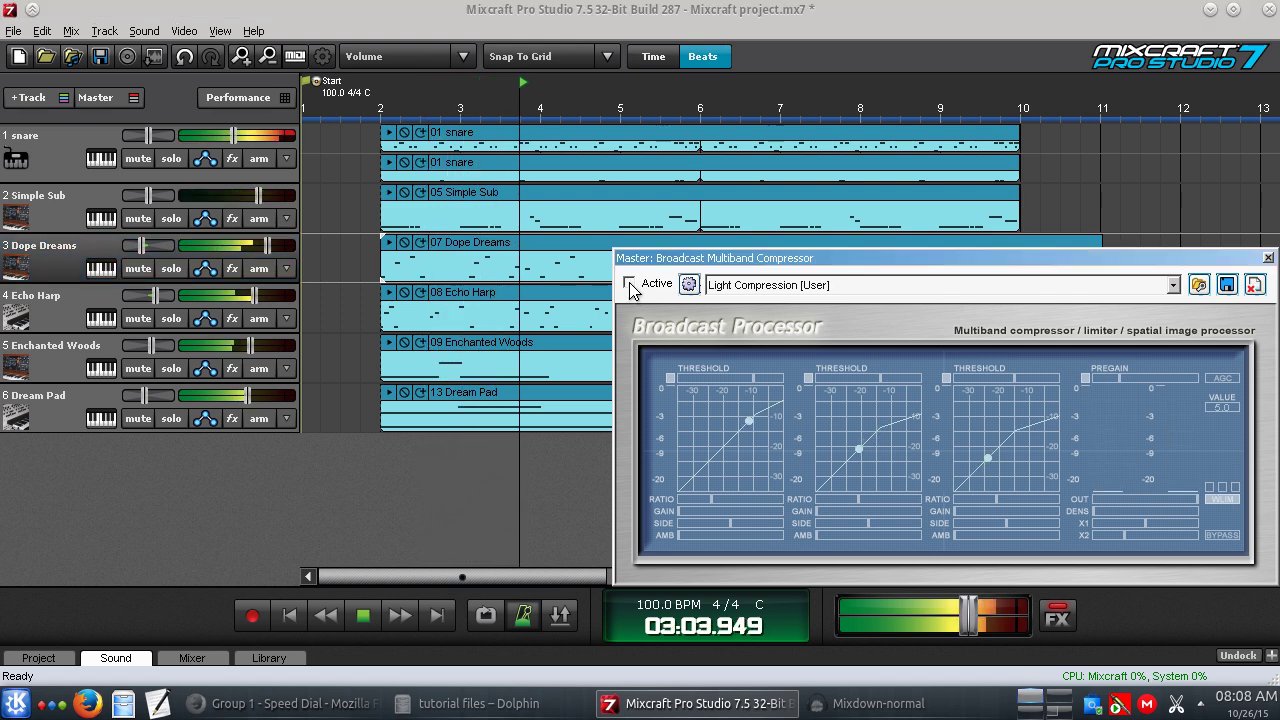
{"action": "left_click", "coordinate": [629, 285]}
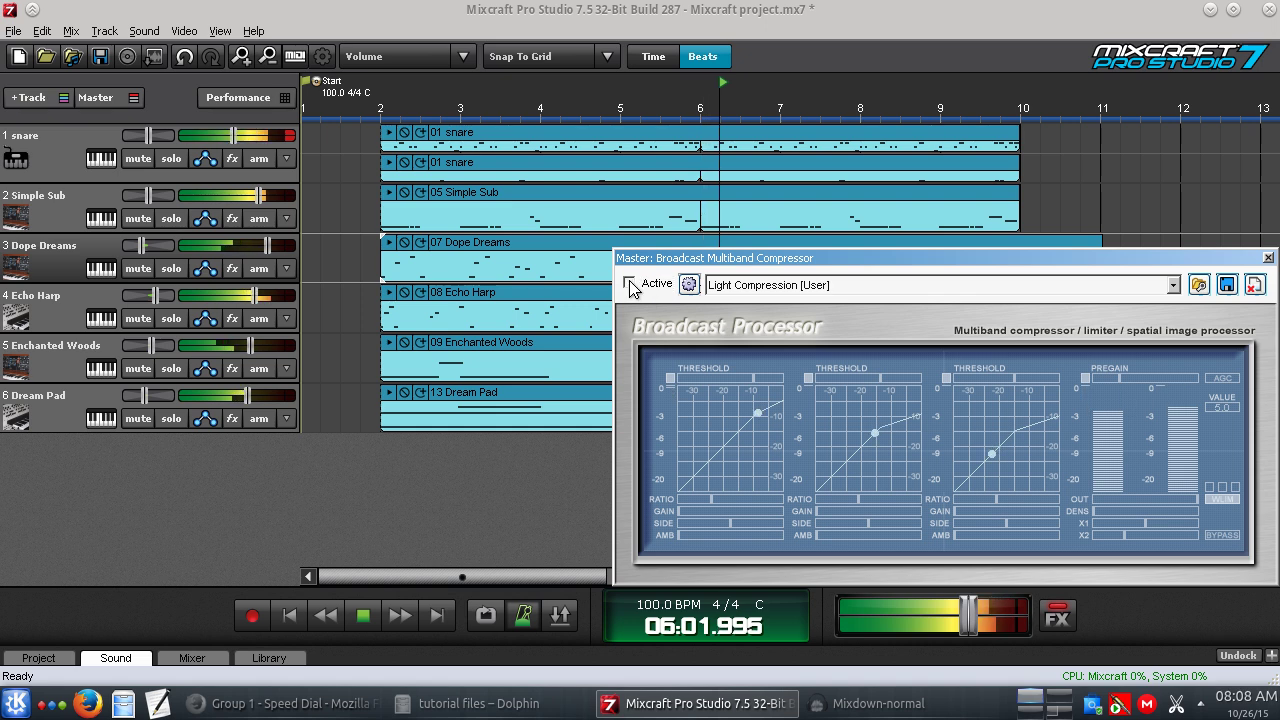
{"action": "left_click", "coordinate": [642, 286]}
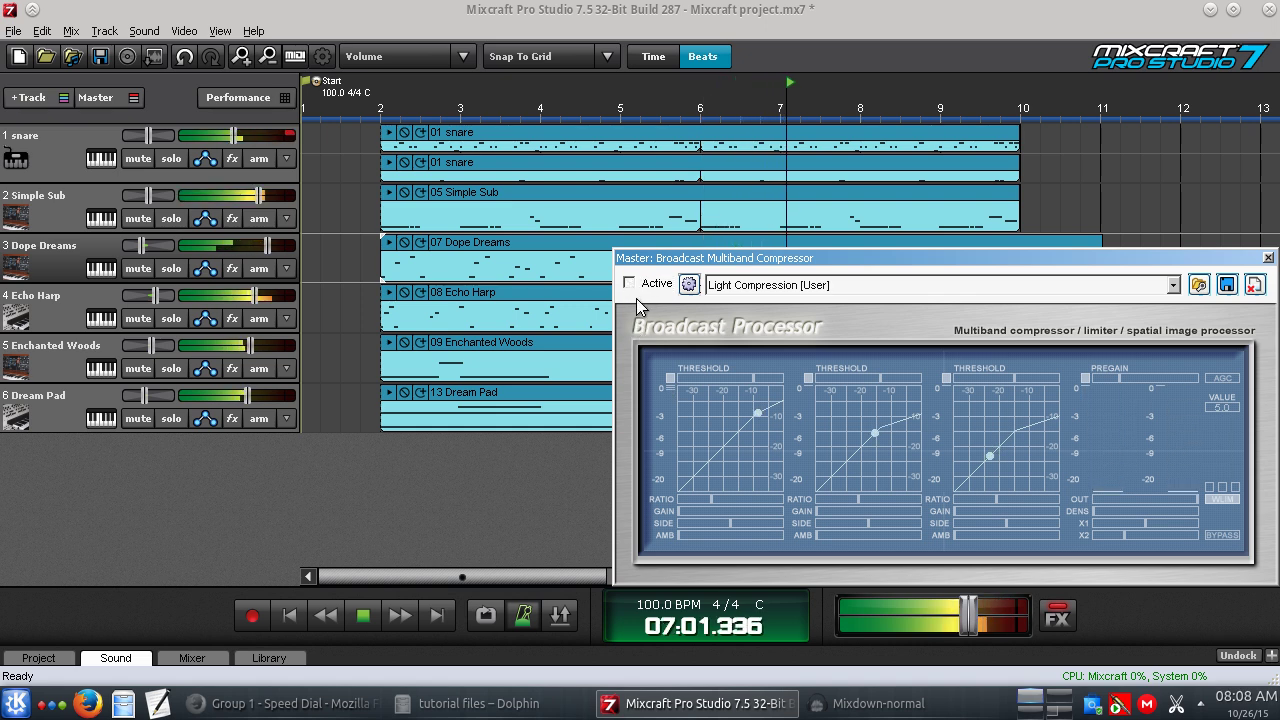
{"action": "left_click", "coordinate": [640, 285]}
{"action": "left_click", "coordinate": [371, 619]}
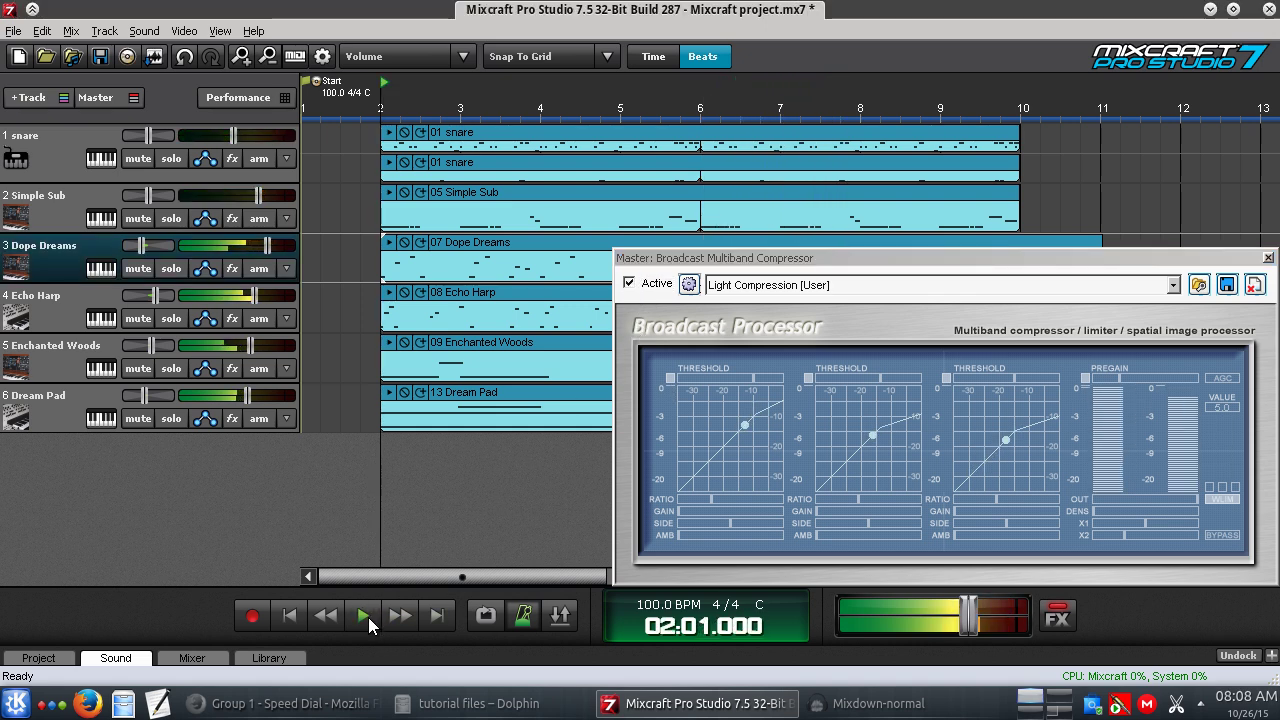
{"action": "left_click", "coordinate": [287, 619]}
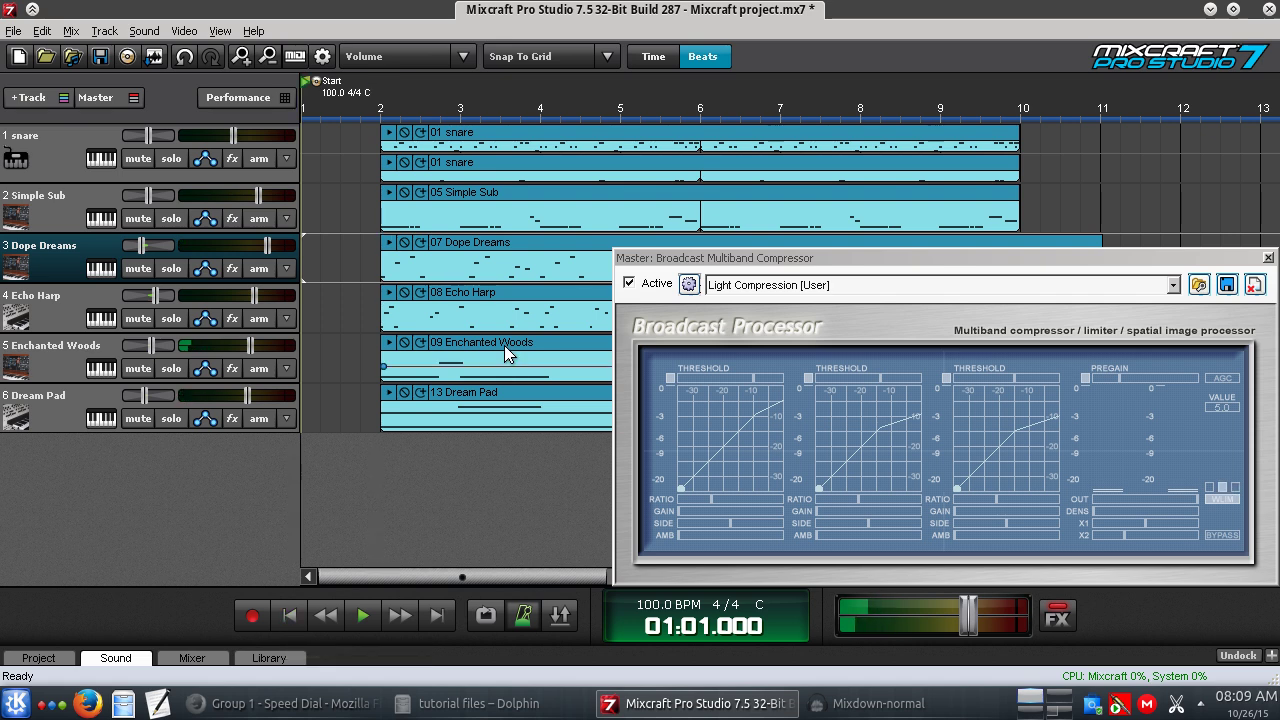
{"action": "left_click", "coordinate": [772, 259]}
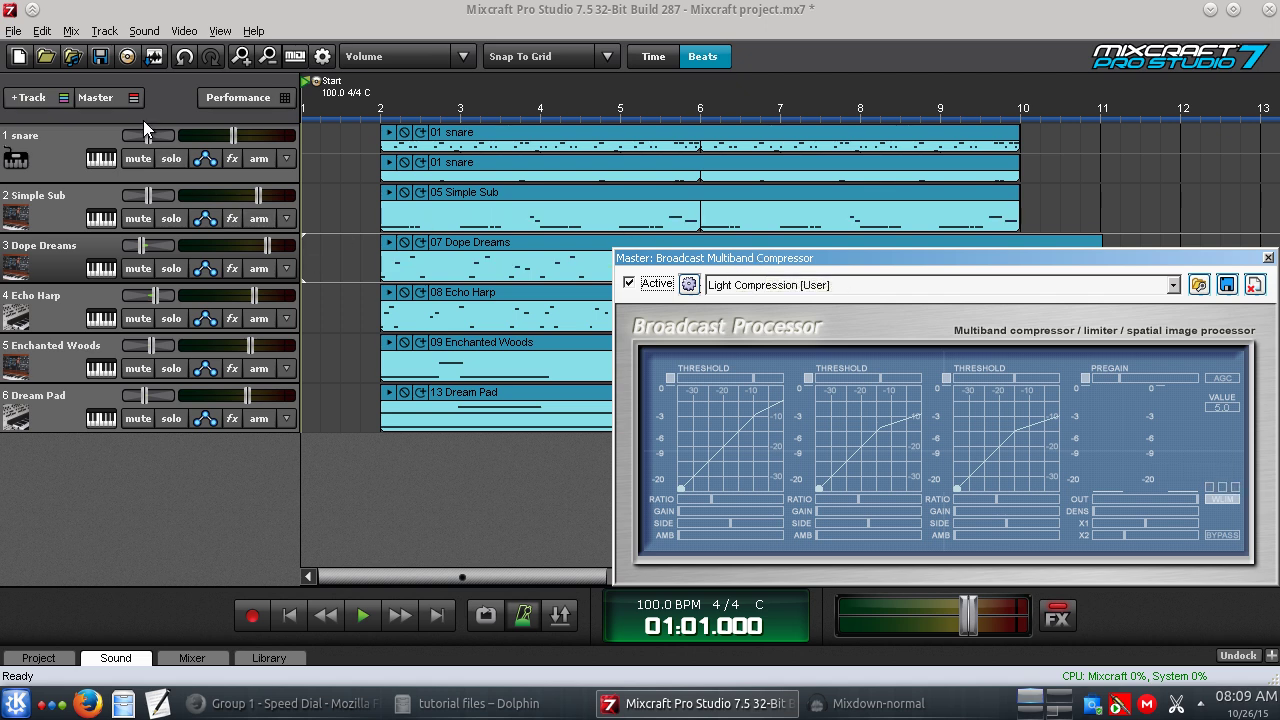
Begin mixing the project down to FLAC without saving the project changes.
{"action": "left_click", "coordinate": [13, 31]}
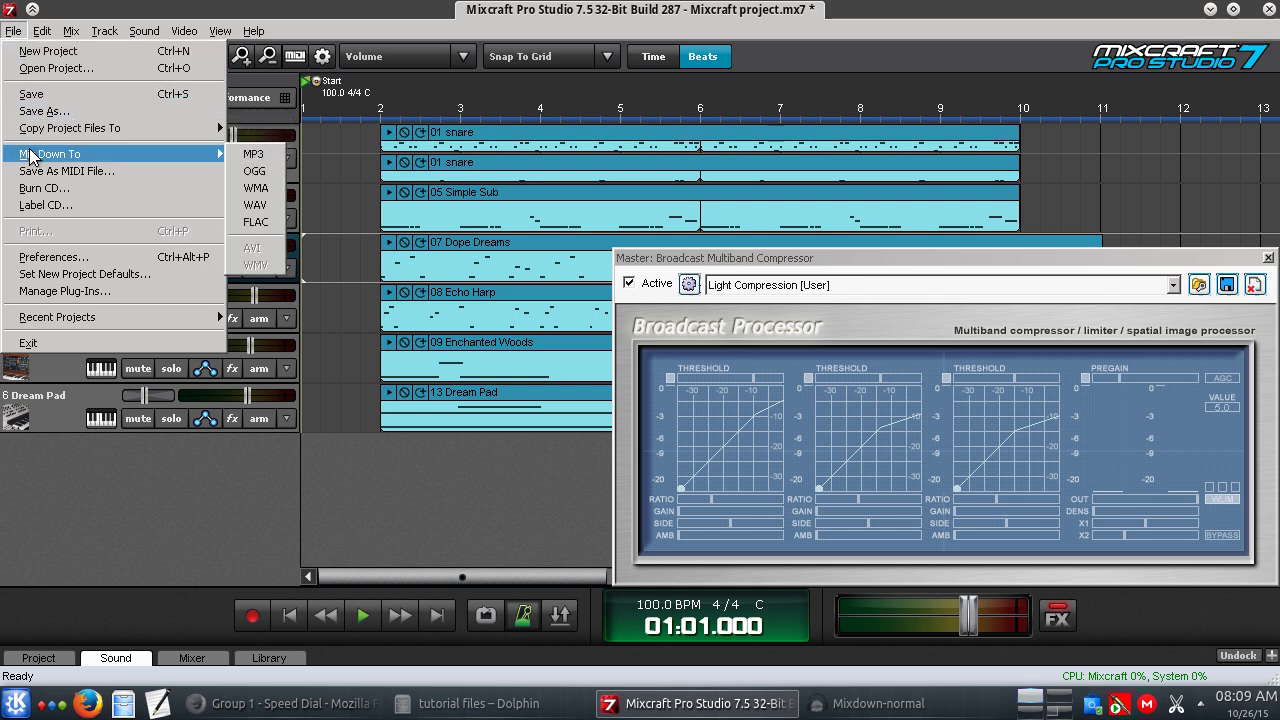
{"action": "mouse_move", "coordinate": [110, 152]}
{"action": "left_click", "coordinate": [274, 221]}
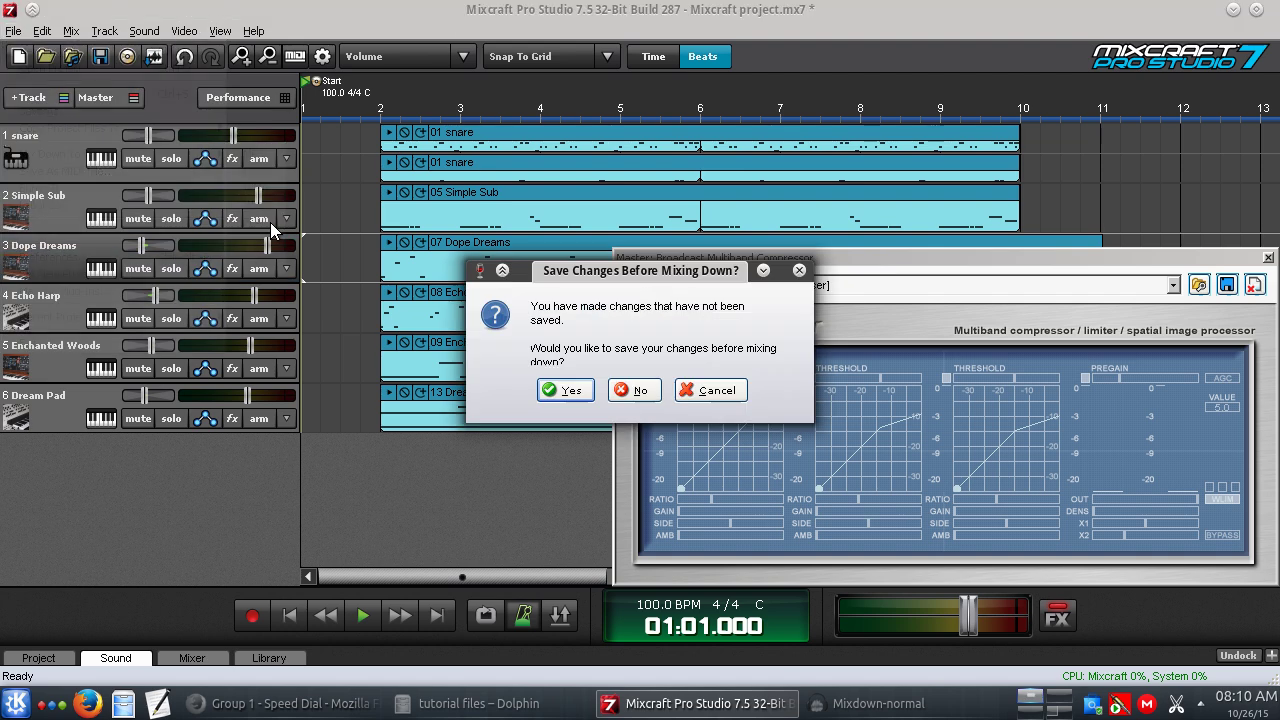
{"action": "left_click", "coordinate": [645, 390]}
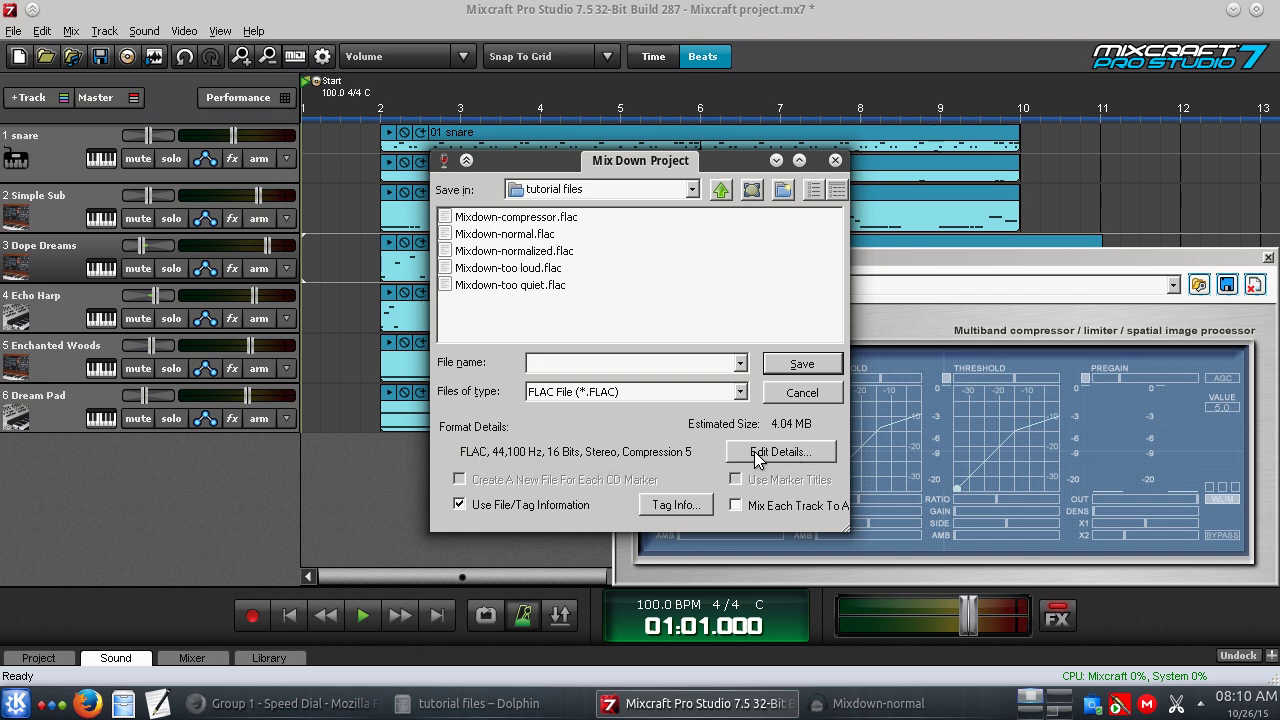
Specify custom FLAC settings for the mixdown with a bit depth of 24 and apply them.
{"action": "left_click", "coordinate": [793, 455]}
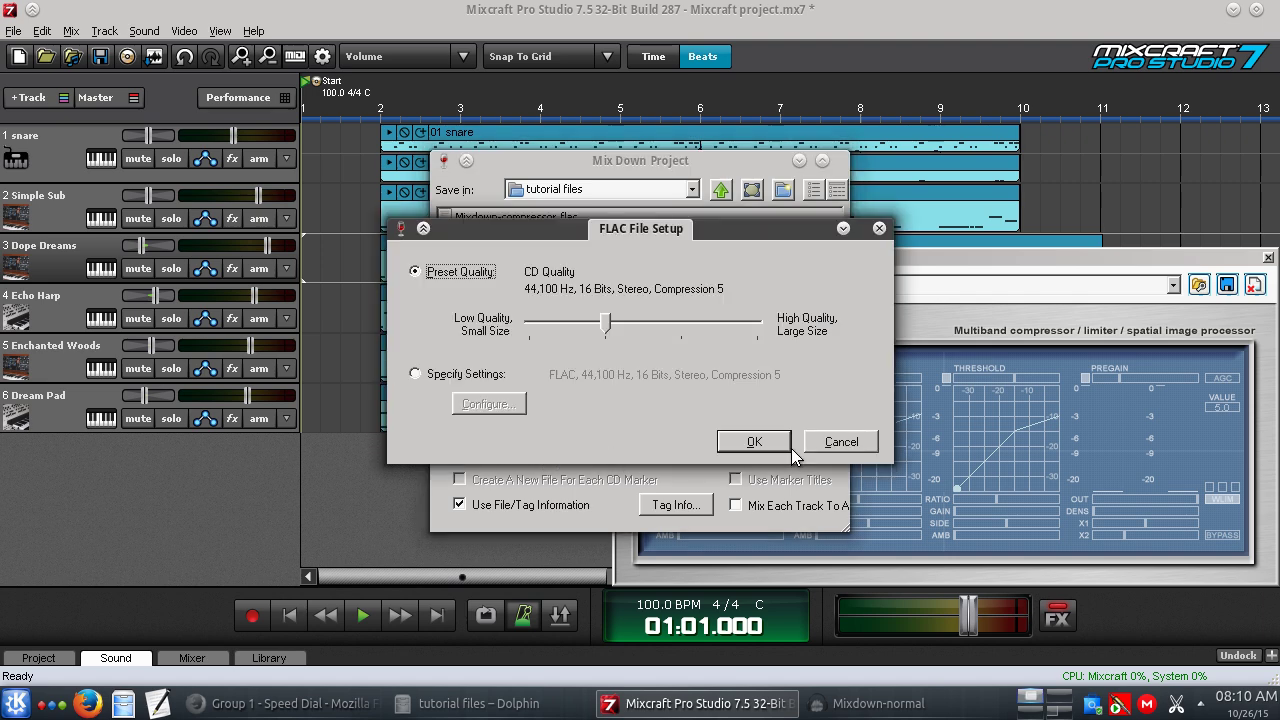
{"action": "left_click", "coordinate": [441, 374]}
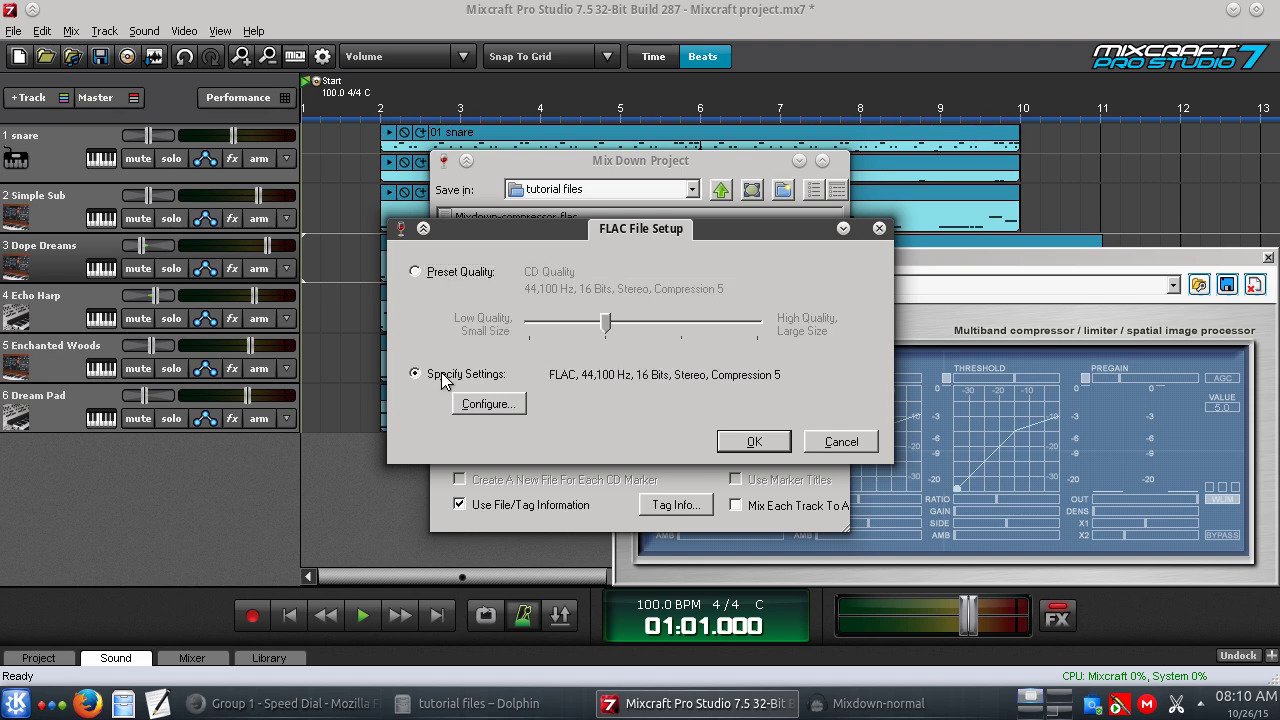
{"action": "left_click", "coordinate": [489, 405]}
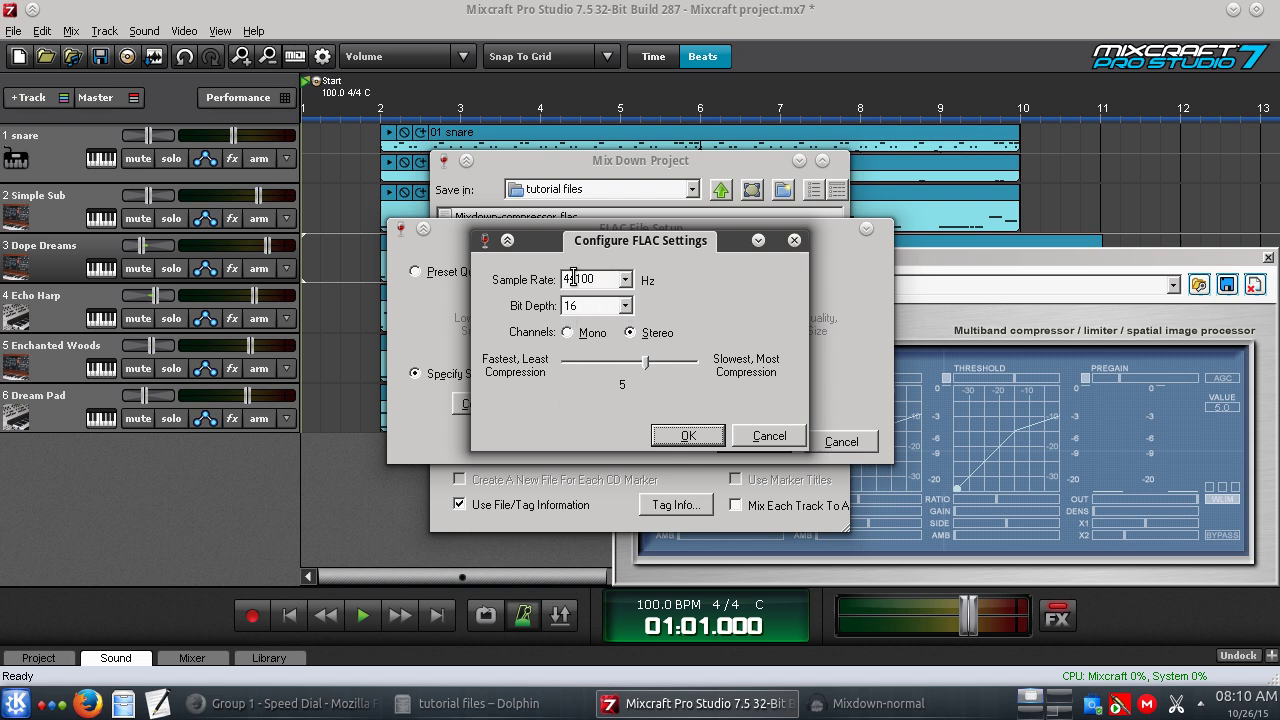
{"action": "left_click", "coordinate": [624, 306]}
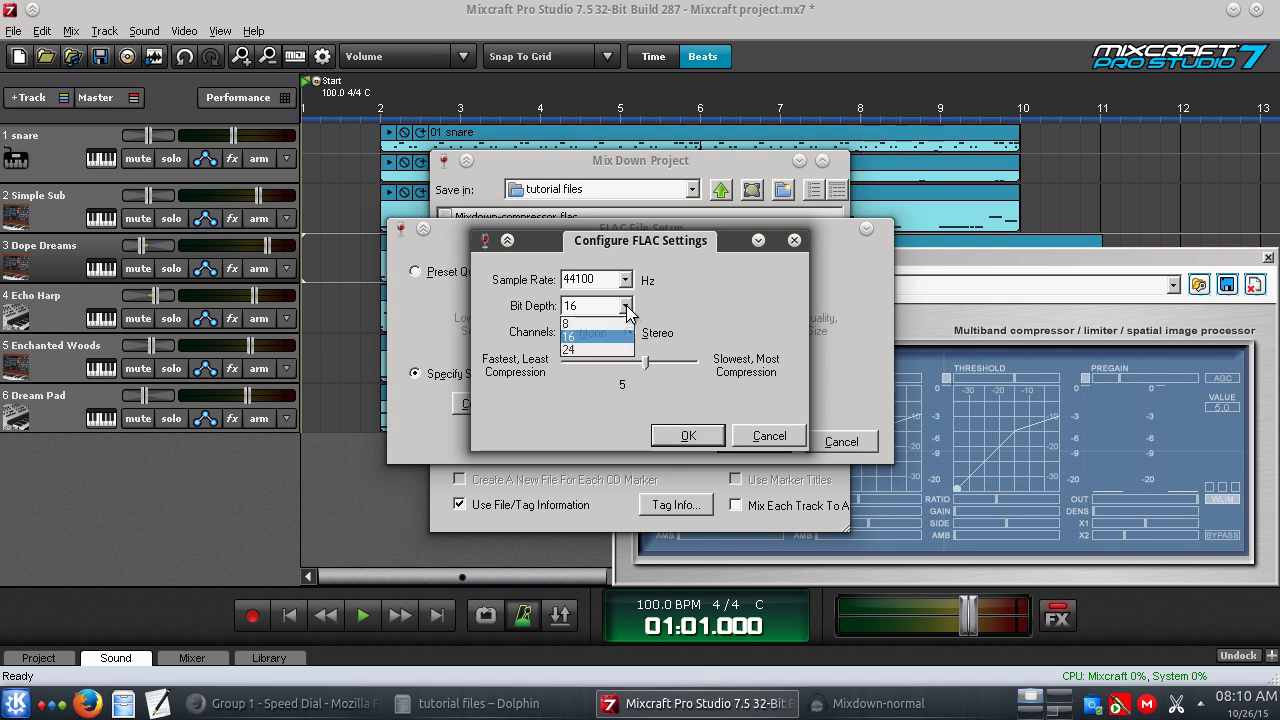
{"action": "left_click", "coordinate": [588, 350]}
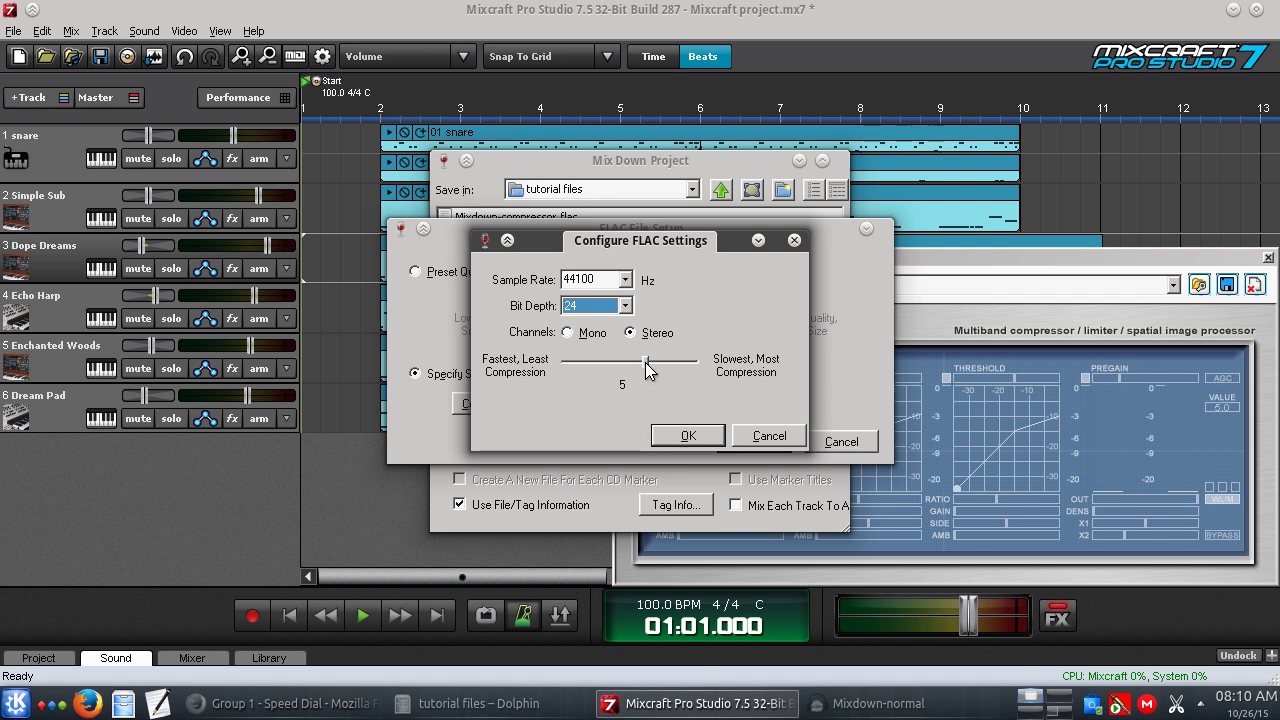
{"action": "left_click", "coordinate": [690, 437]}
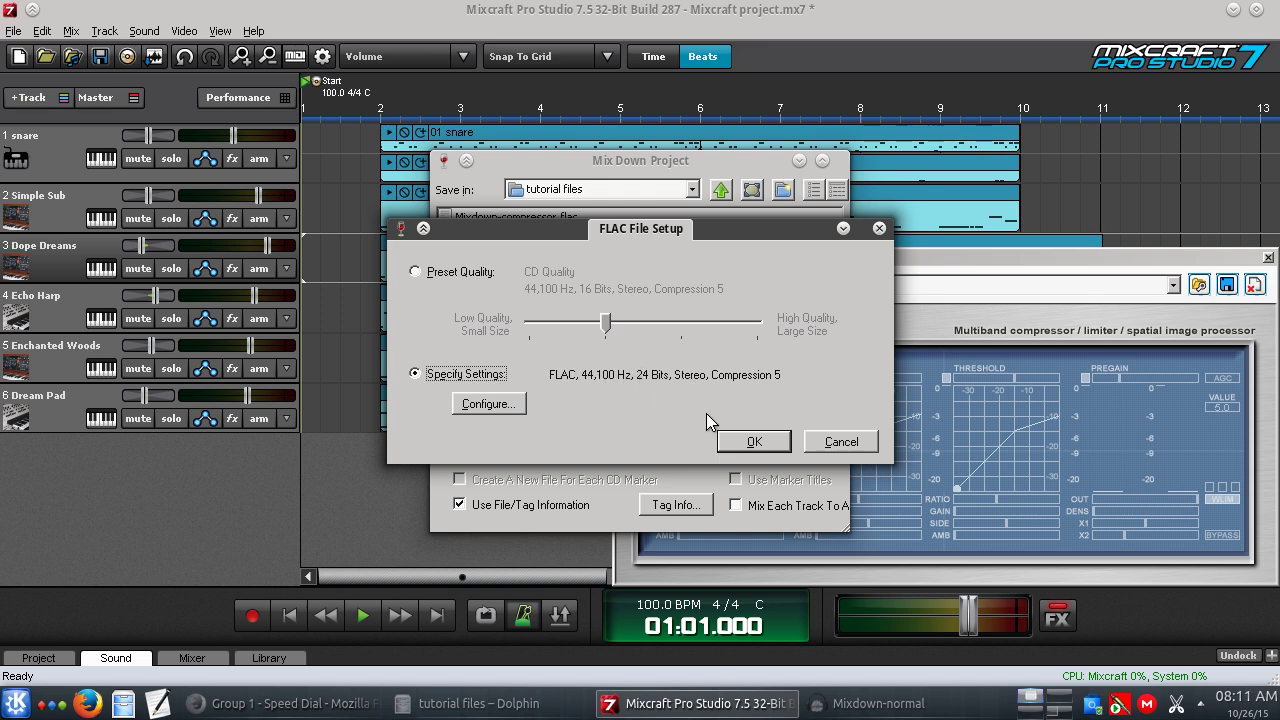
{"action": "left_click", "coordinate": [752, 442]}
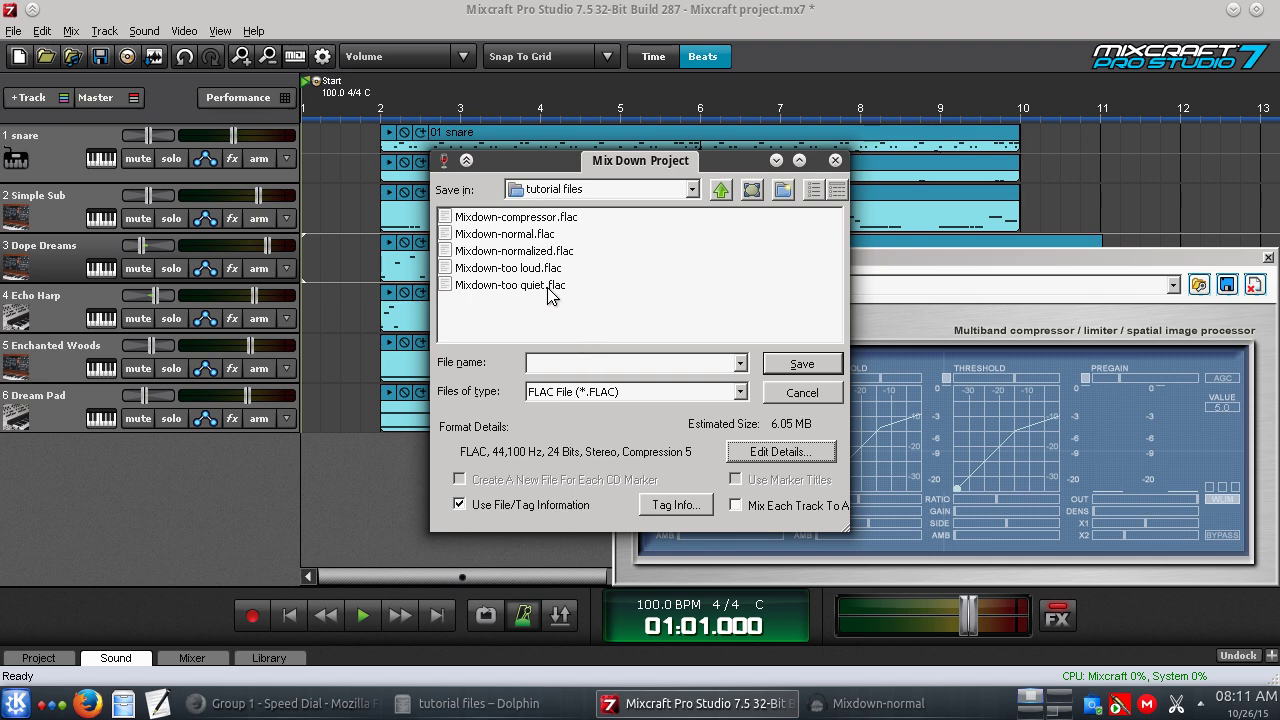
Save the mixdown as Mixdown-compressor.flac in the tutorial files folder, overwriting the existing file.
{"action": "left_click", "coordinate": [530, 217]}
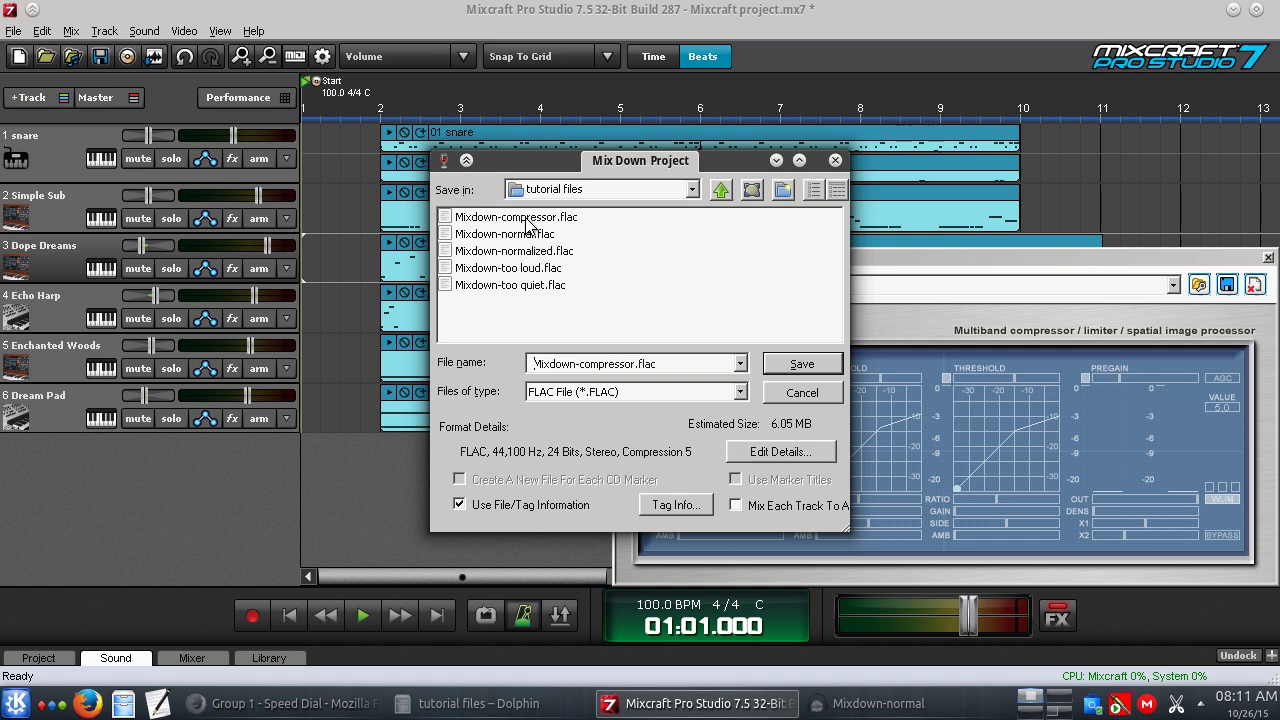
{"action": "left_click", "coordinate": [798, 368]}
{"action": "left_click", "coordinate": [612, 370]}
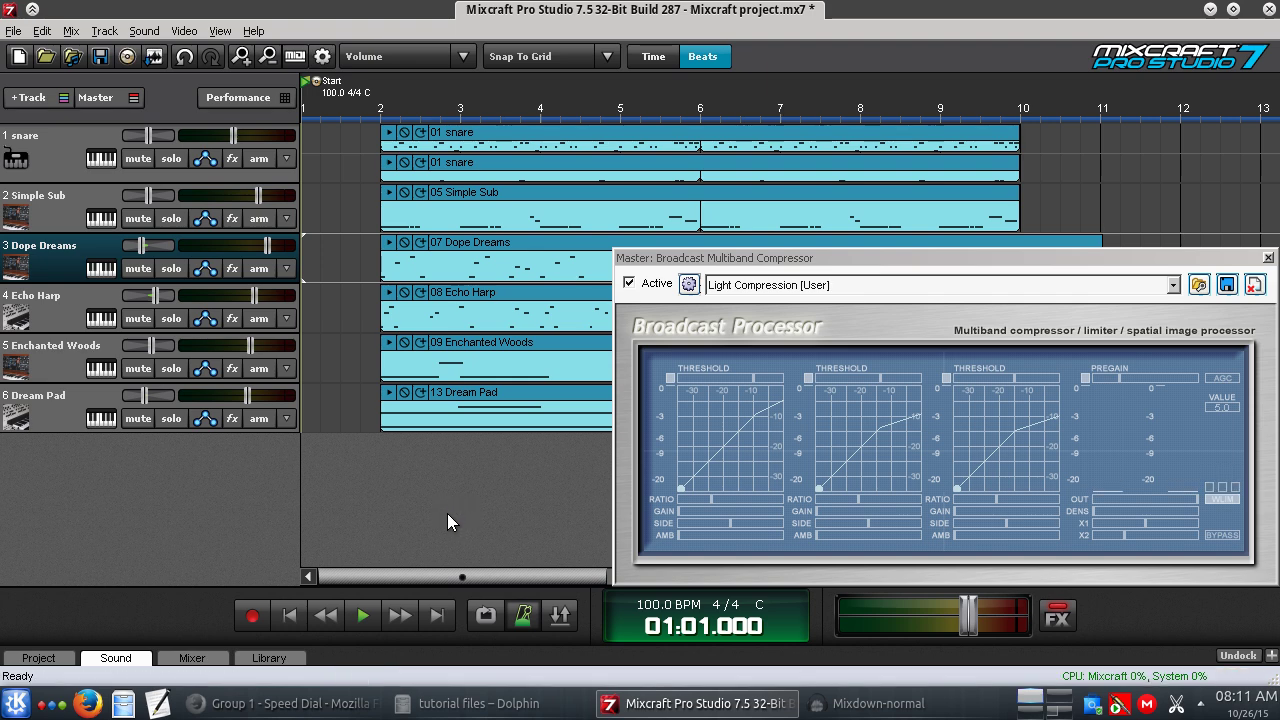
Switch to Audacity and import Mixdown-normal.flac, Mixdown-normalized.flac and Mixdown-compressor.flac from the tutorial files folder as separate tracks.
{"action": "left_click", "coordinate": [1211, 9]}
{"action": "left_click", "coordinate": [915, 703]}
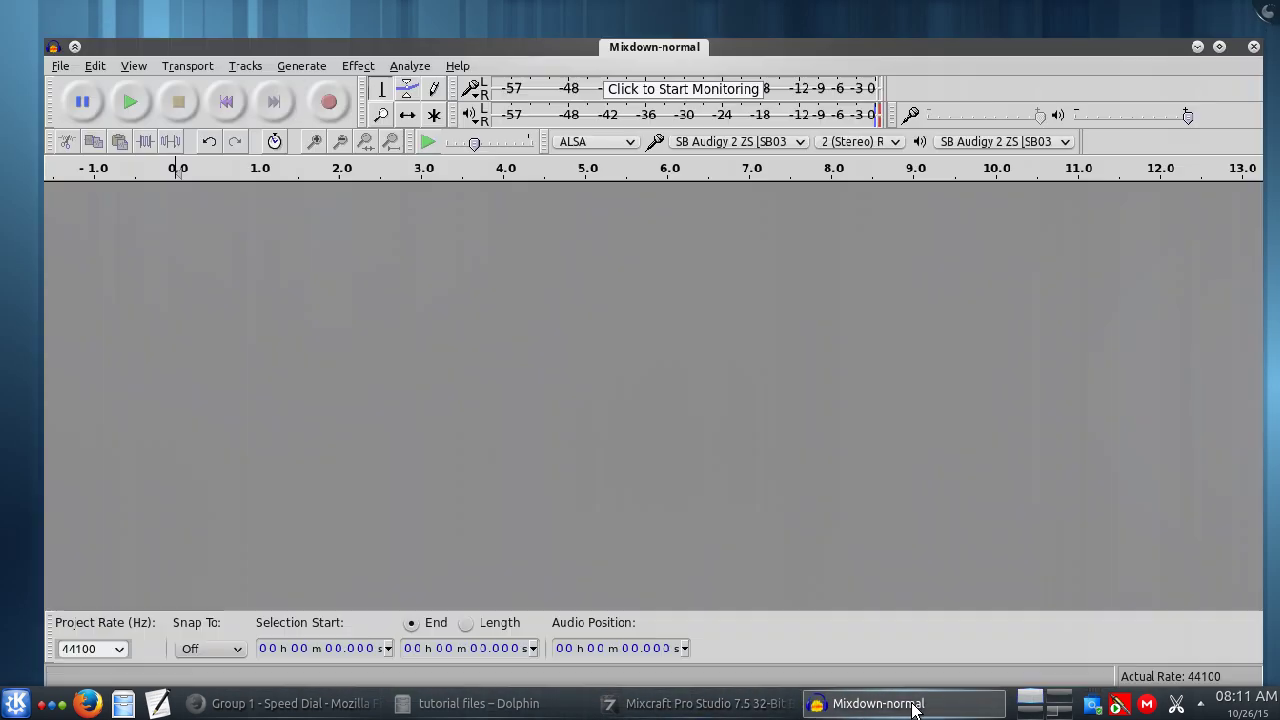
{"action": "left_click", "coordinate": [478, 703]}
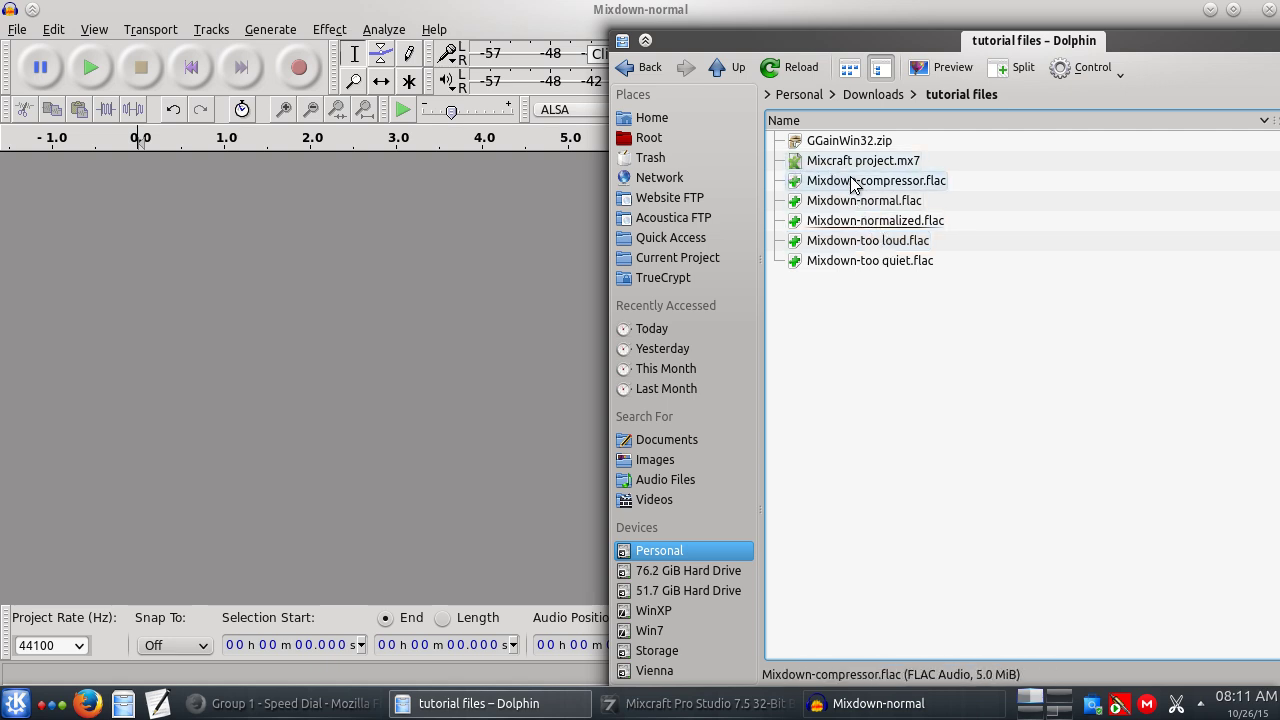
{"action": "left_click_drag", "start_coordinate": [870, 205], "coordinate": [310, 270]}
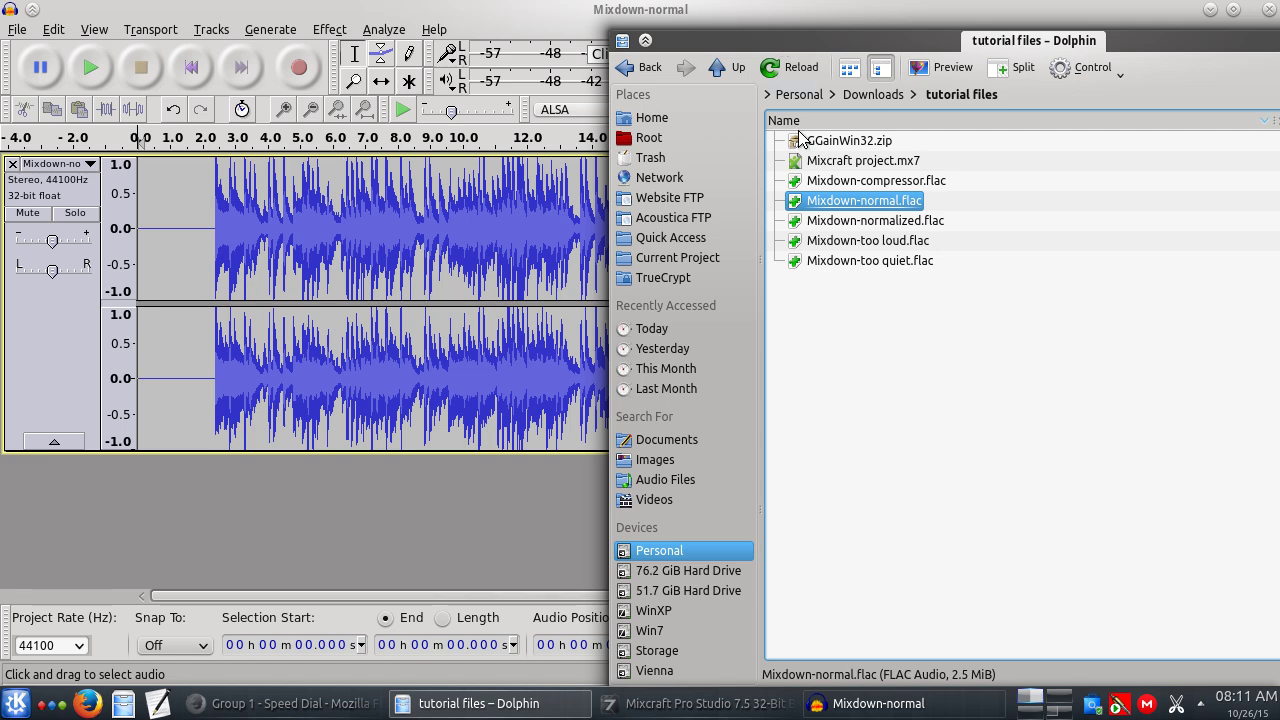
{"action": "left_click_drag", "start_coordinate": [870, 222], "coordinate": [414, 507]}
{"action": "scroll", "coordinate": [481, 306], "scroll_direction": "down", "scroll_amount": 3}
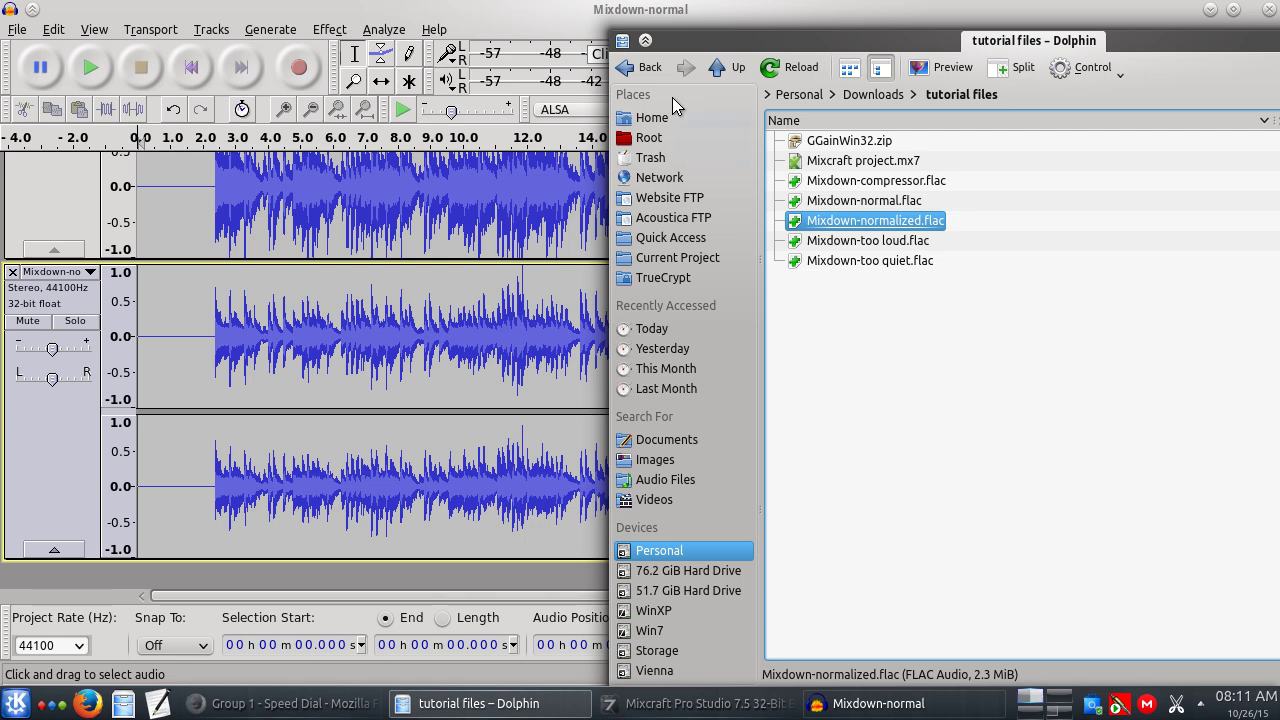
{"action": "left_click_drag", "start_coordinate": [690, 40], "coordinate": [1008, 29]}
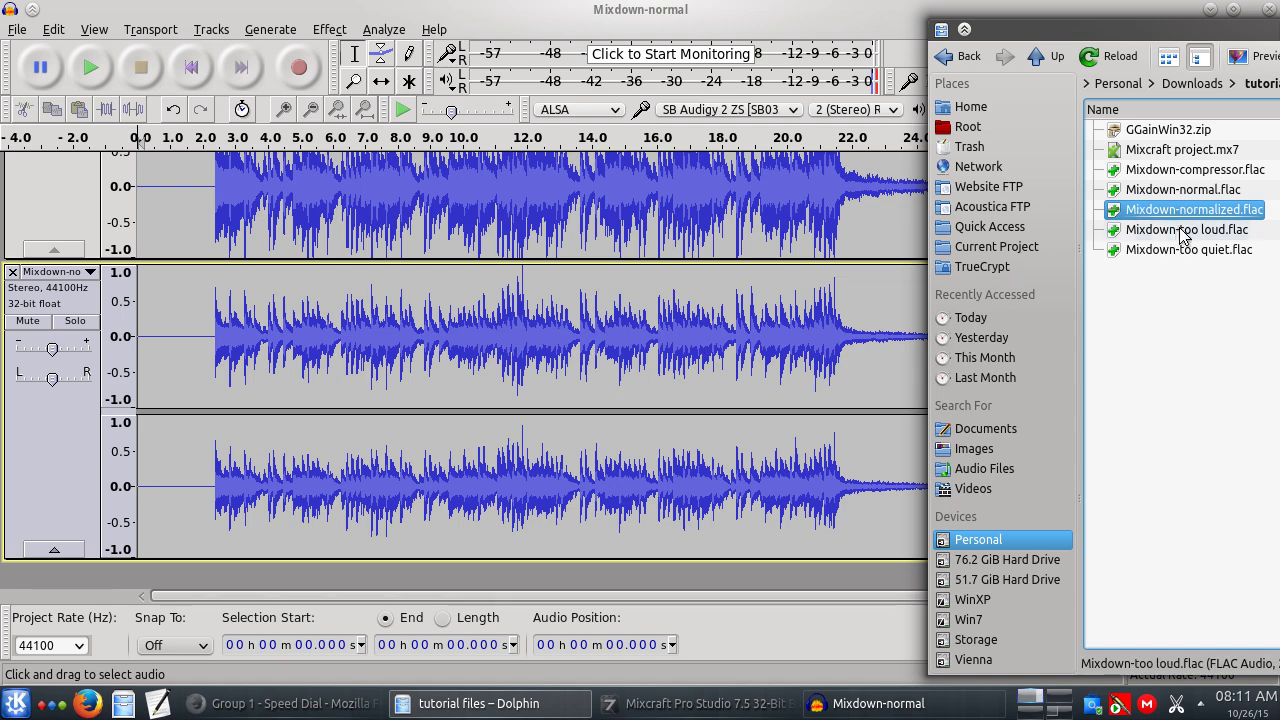
{"action": "left_click_drag", "start_coordinate": [1195, 170], "coordinate": [522, 578]}
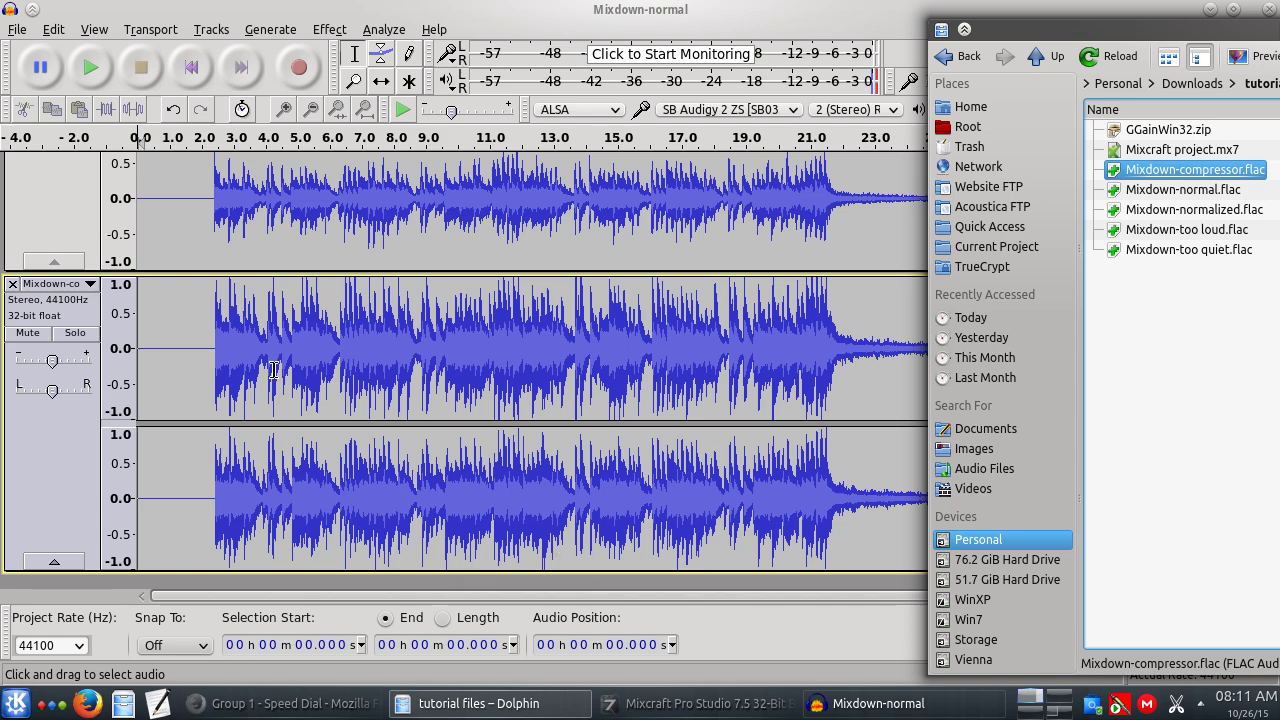
Remove the Mixdown-normalized track, leaving the normal and compressor tracks to compare.
{"action": "scroll", "coordinate": [479, 336], "scroll_direction": "up", "scroll_amount": 5}
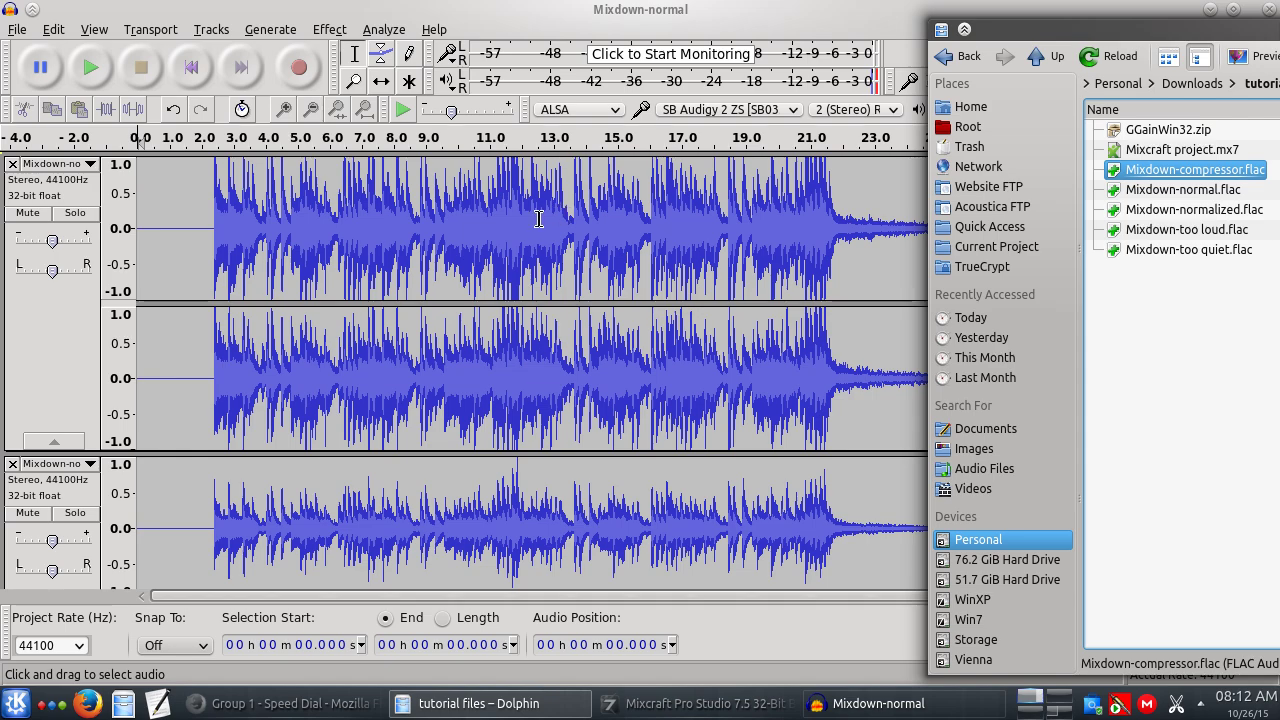
{"action": "scroll", "coordinate": [491, 248], "scroll_direction": "down", "scroll_amount": 5}
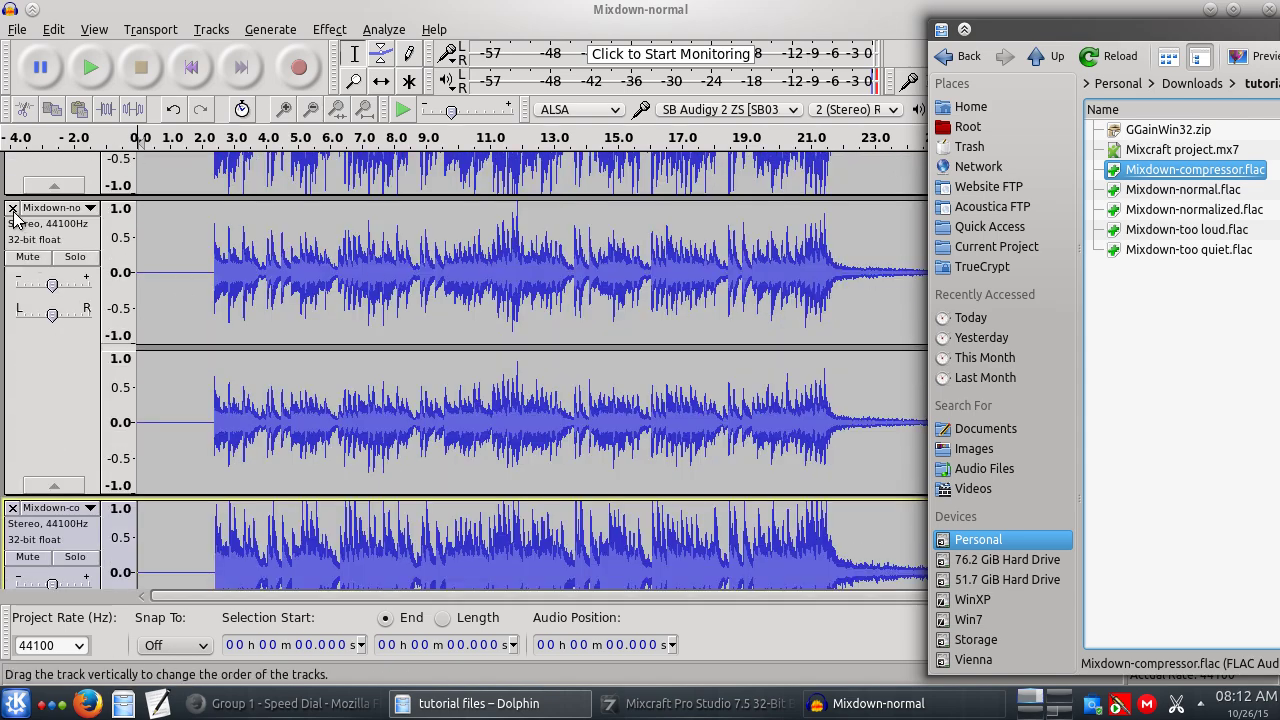
{"action": "left_click", "coordinate": [12, 209]}
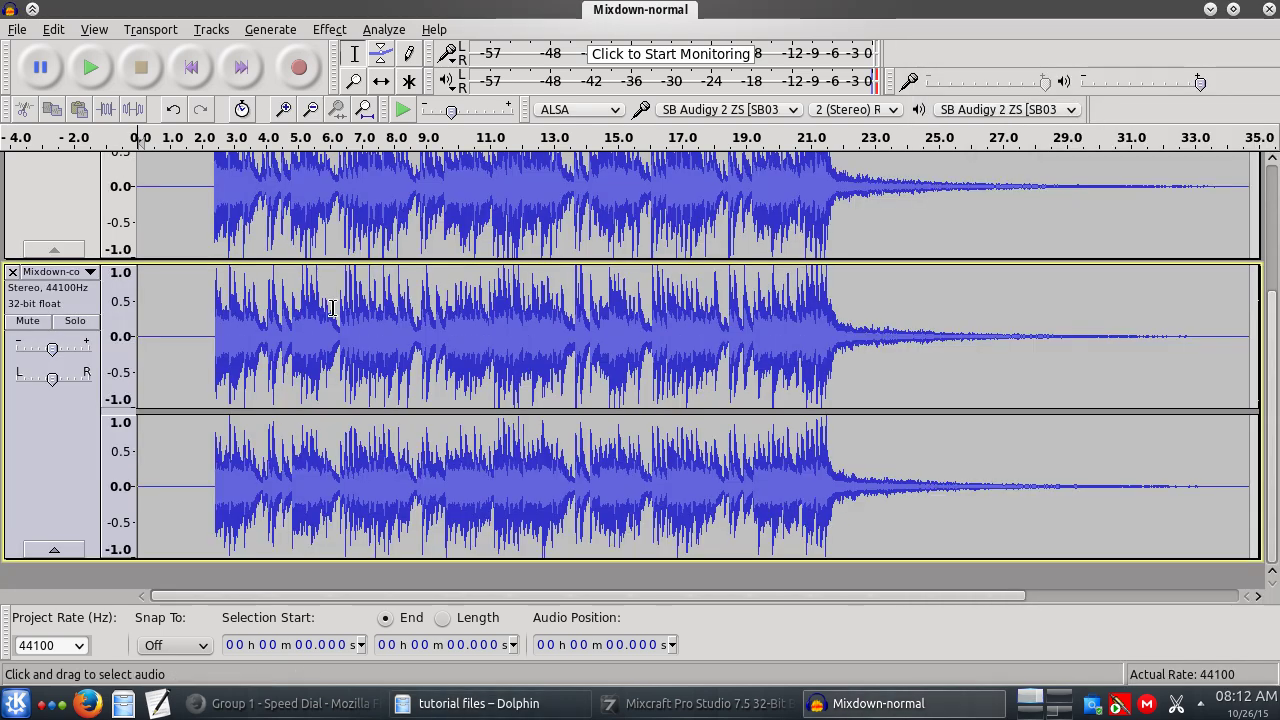
Compare the waveform peaks of the normal and compressor tracks, overall and in detail around 11.85 s, for clipping.
{"action": "scroll", "coordinate": [705, 285], "scroll_direction": "up", "scroll_amount": 3}
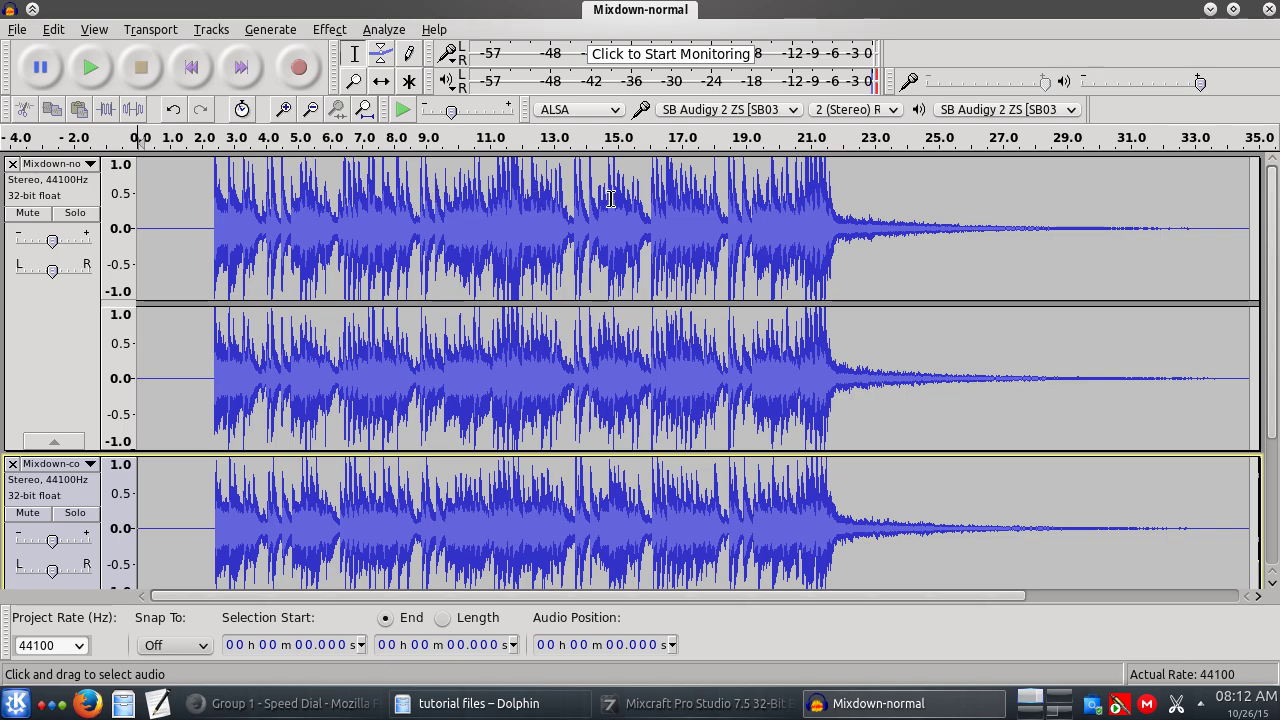
{"action": "scroll", "coordinate": [684, 250], "scroll_direction": "down", "scroll_amount": 3}
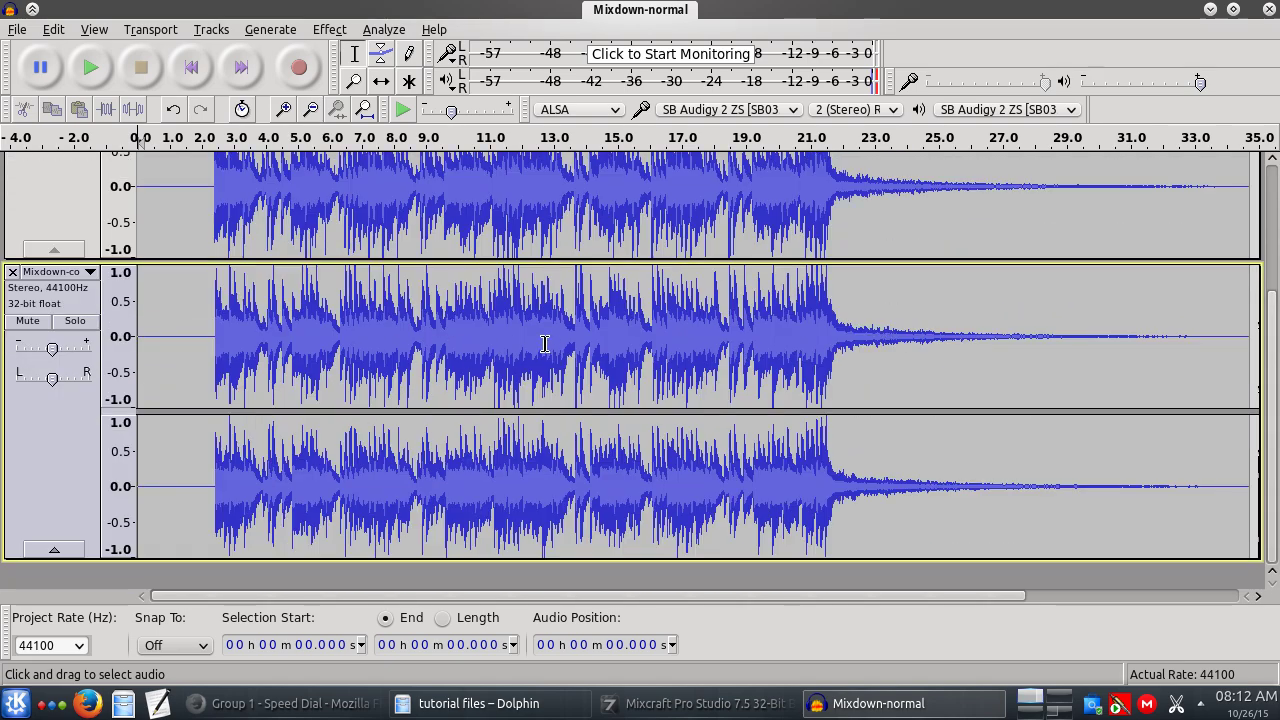
{"action": "scroll", "coordinate": [545, 340], "scroll_direction": "up", "scroll_amount": 3}
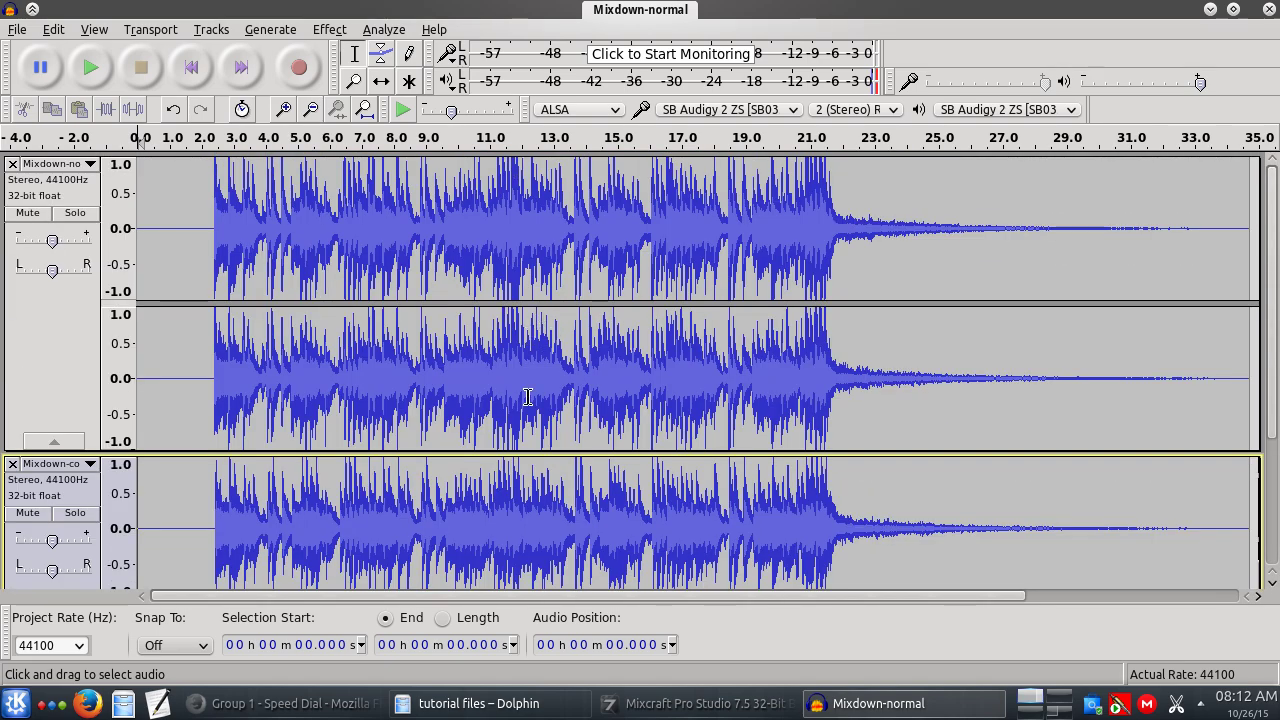
{"action": "scroll", "coordinate": [528, 400], "scroll_direction": "down", "scroll_amount": 1}
{"action": "scroll", "coordinate": [545, 337], "scroll_direction": "up", "scroll_amount": 1}
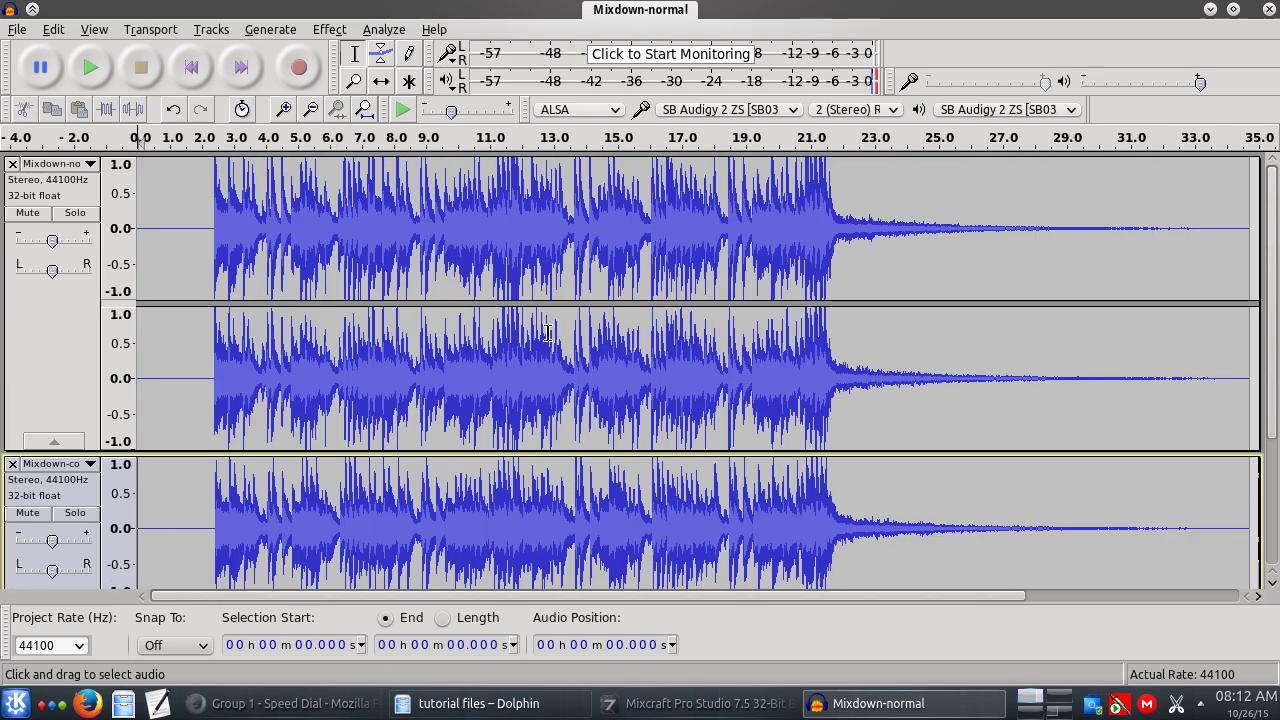
{"action": "scroll", "coordinate": [515, 195], "scroll_direction": "up", "scroll_amount": 5, "text": "ctrl"}
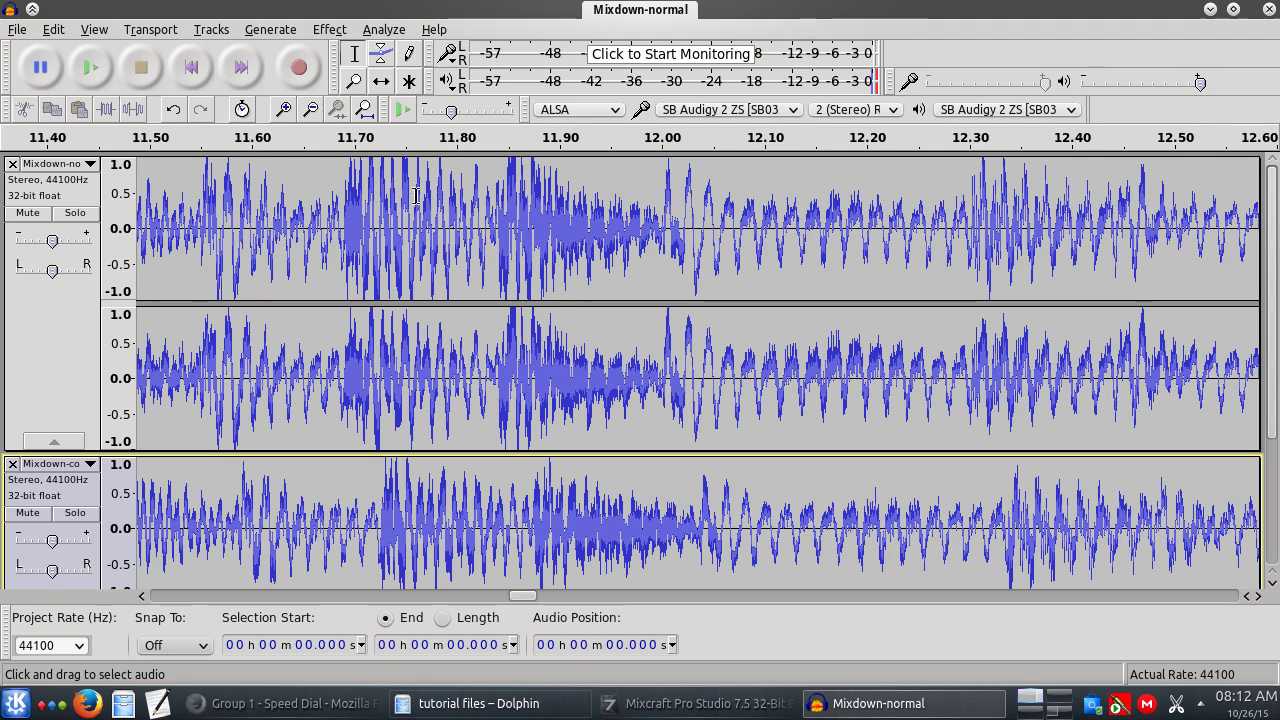
{"action": "scroll", "coordinate": [414, 195], "scroll_direction": "up", "scroll_amount": 8, "text": "ctrl"}
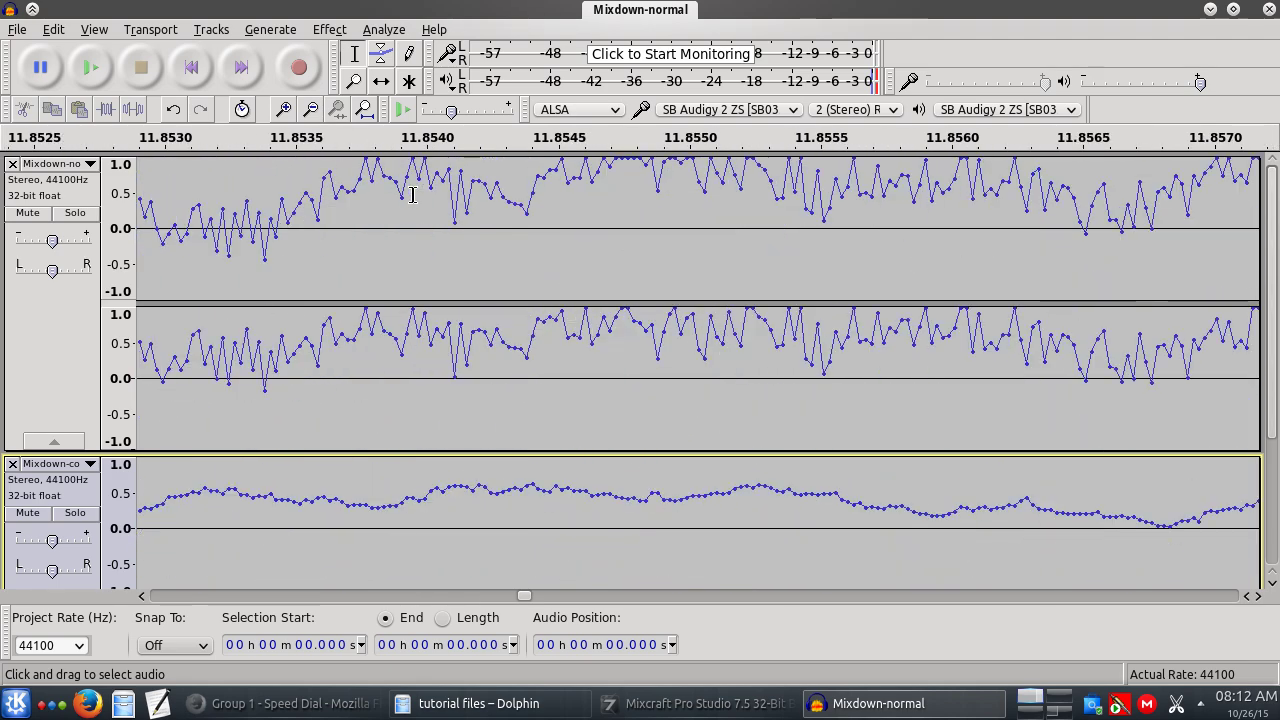
{"action": "scroll", "coordinate": [560, 215], "scroll_direction": "down", "scroll_amount": 4, "text": "ctrl"}
{"action": "scroll", "coordinate": [560, 215], "scroll_direction": "up", "scroll_amount": 1, "text": "ctrl"}
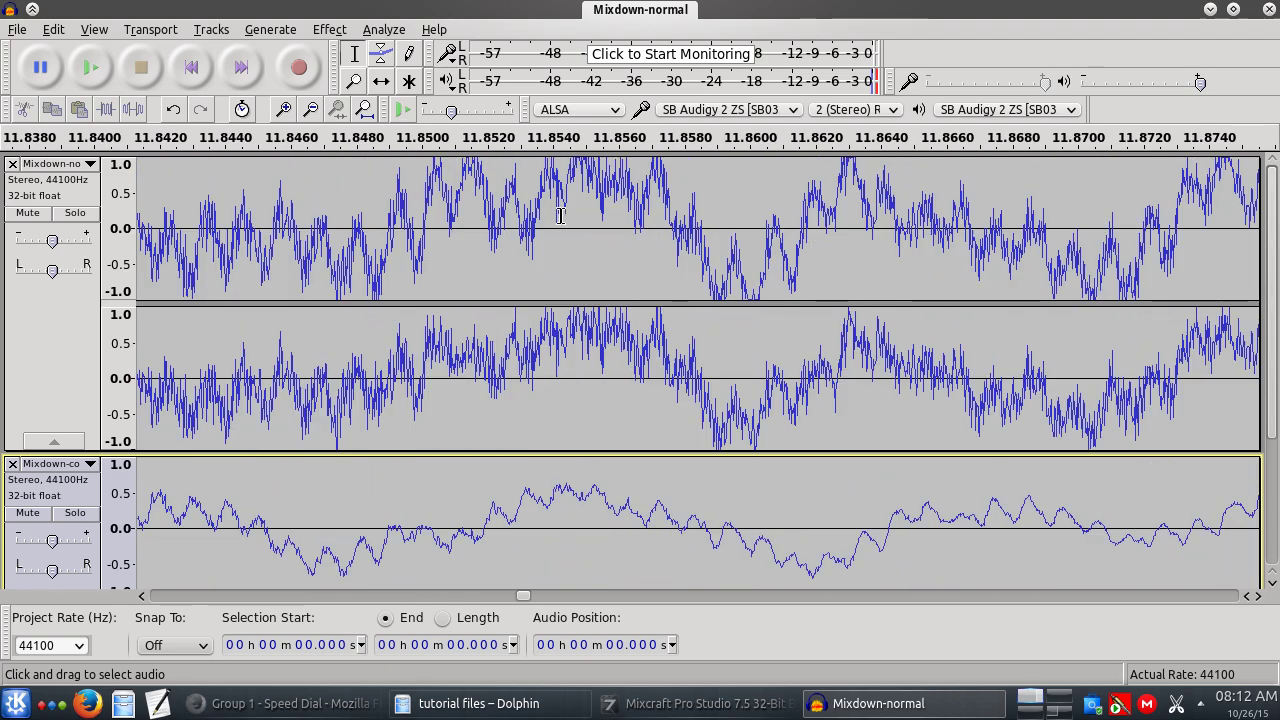
{"action": "scroll", "coordinate": [560, 215], "scroll_direction": "down", "scroll_amount": 3}
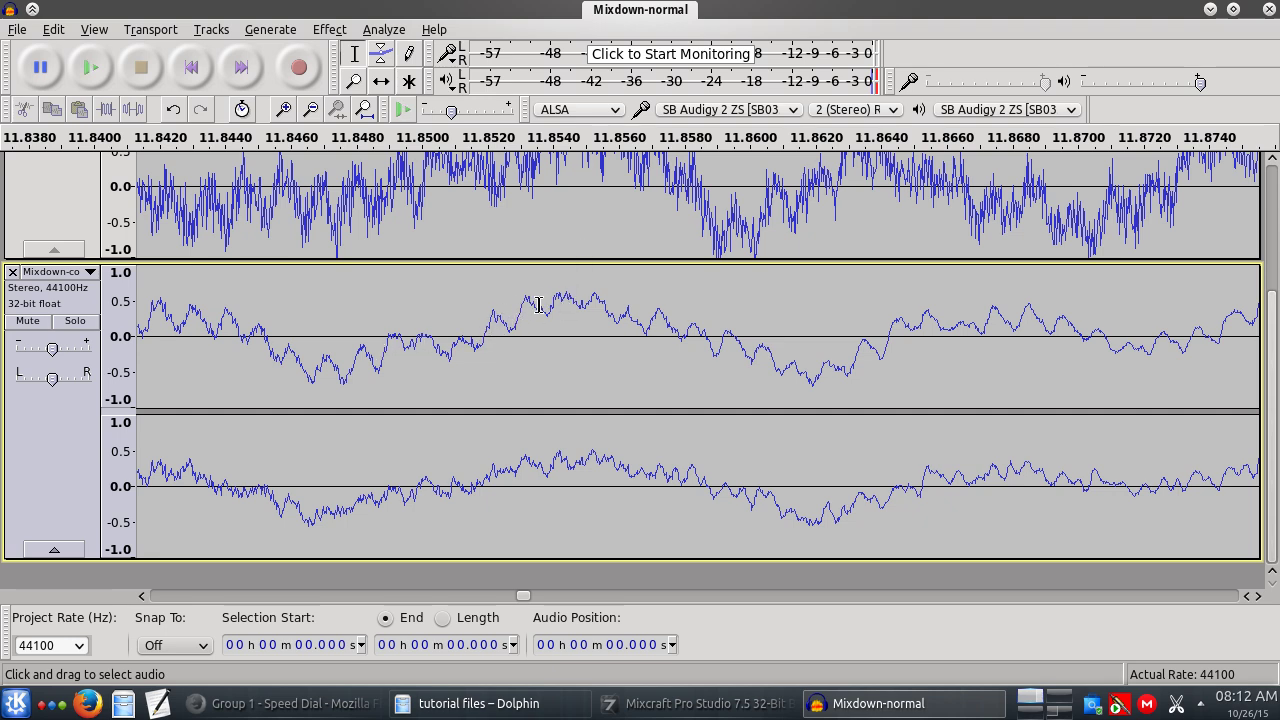
Examine the compressor track's peaks around 11.89 s and across its whole waveform for clipping.
{"action": "scroll", "coordinate": [545, 320], "scroll_direction": "down", "scroll_amount": 6, "text": "ctrl"}
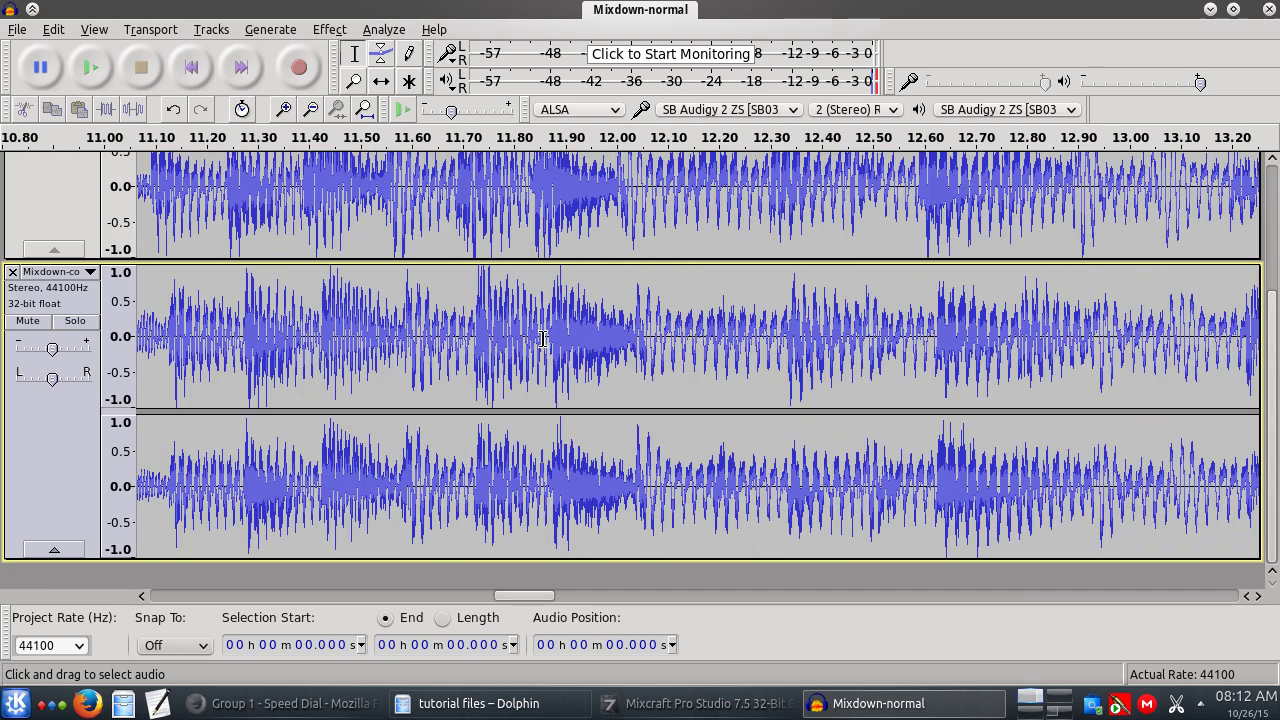
{"action": "scroll", "coordinate": [557, 330], "scroll_direction": "up", "scroll_amount": 8, "text": "ctrl"}
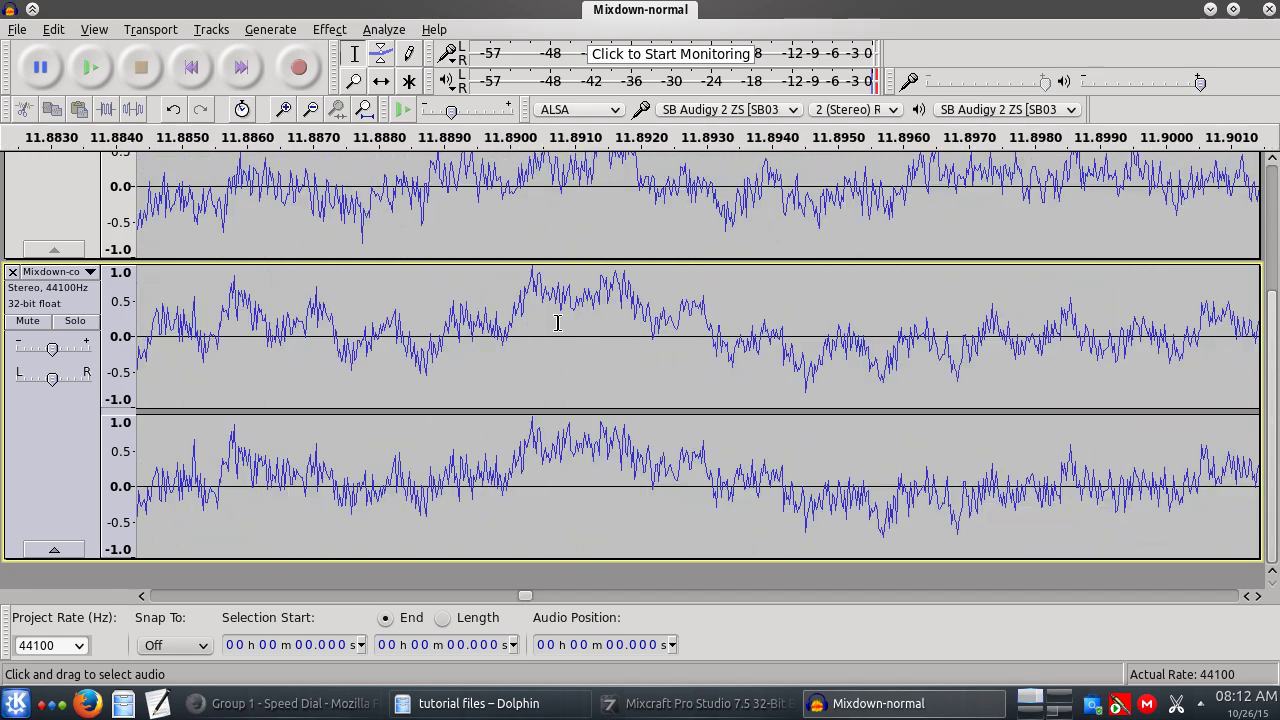
{"action": "scroll", "coordinate": [557, 322], "scroll_direction": "down", "scroll_amount": 10, "text": "ctrl"}
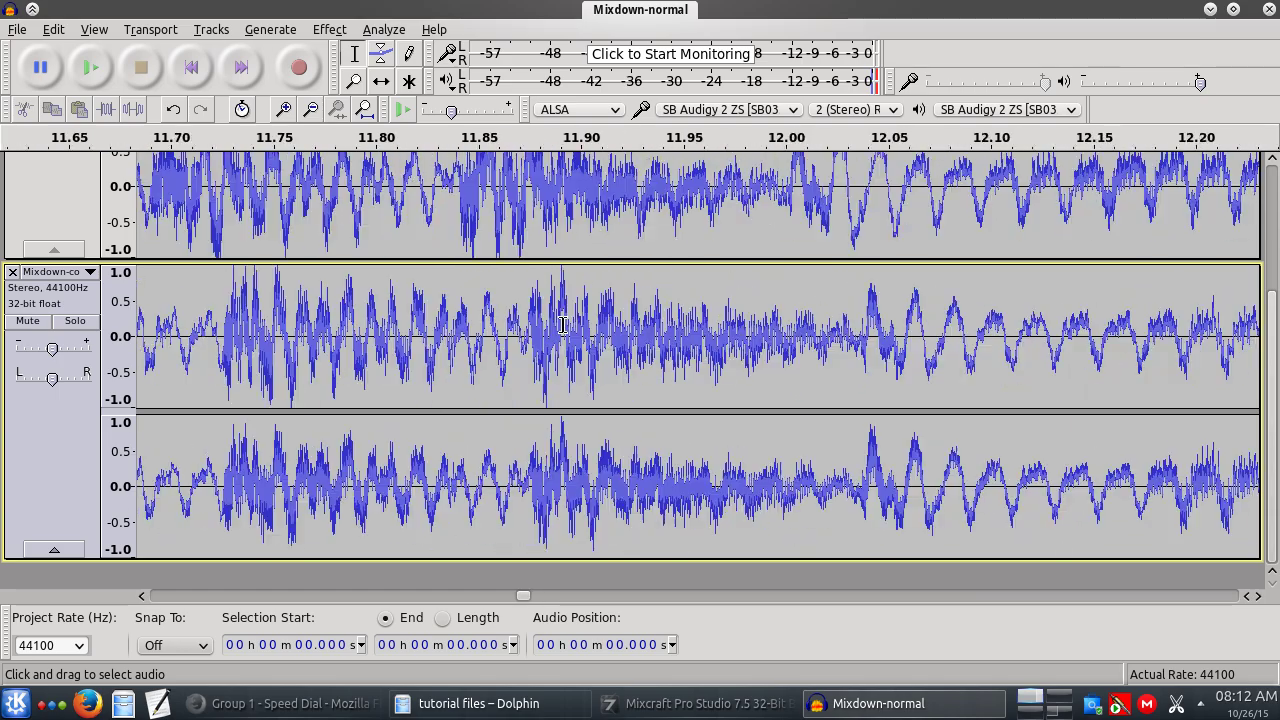
{"action": "scroll", "coordinate": [563, 326], "scroll_direction": "down", "scroll_amount": 3, "text": "ctrl"}
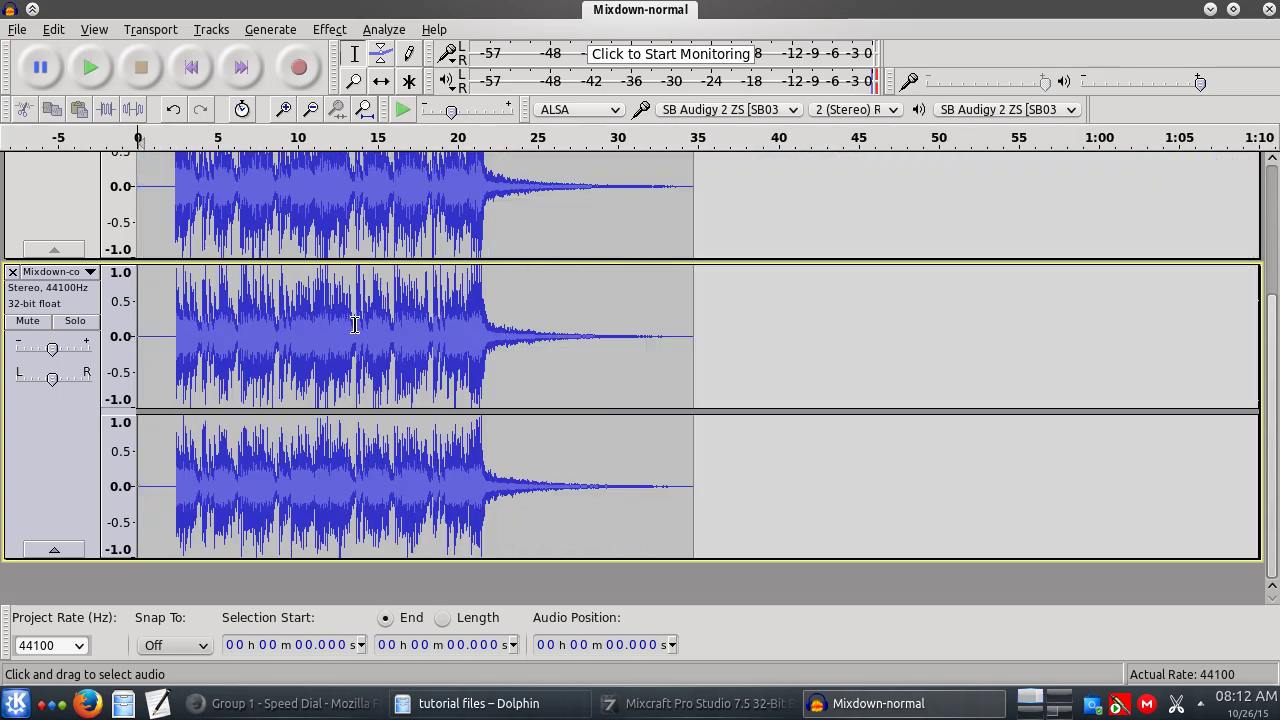
{"action": "scroll", "coordinate": [205, 315], "scroll_direction": "up", "scroll_amount": 2, "text": "ctrl"}
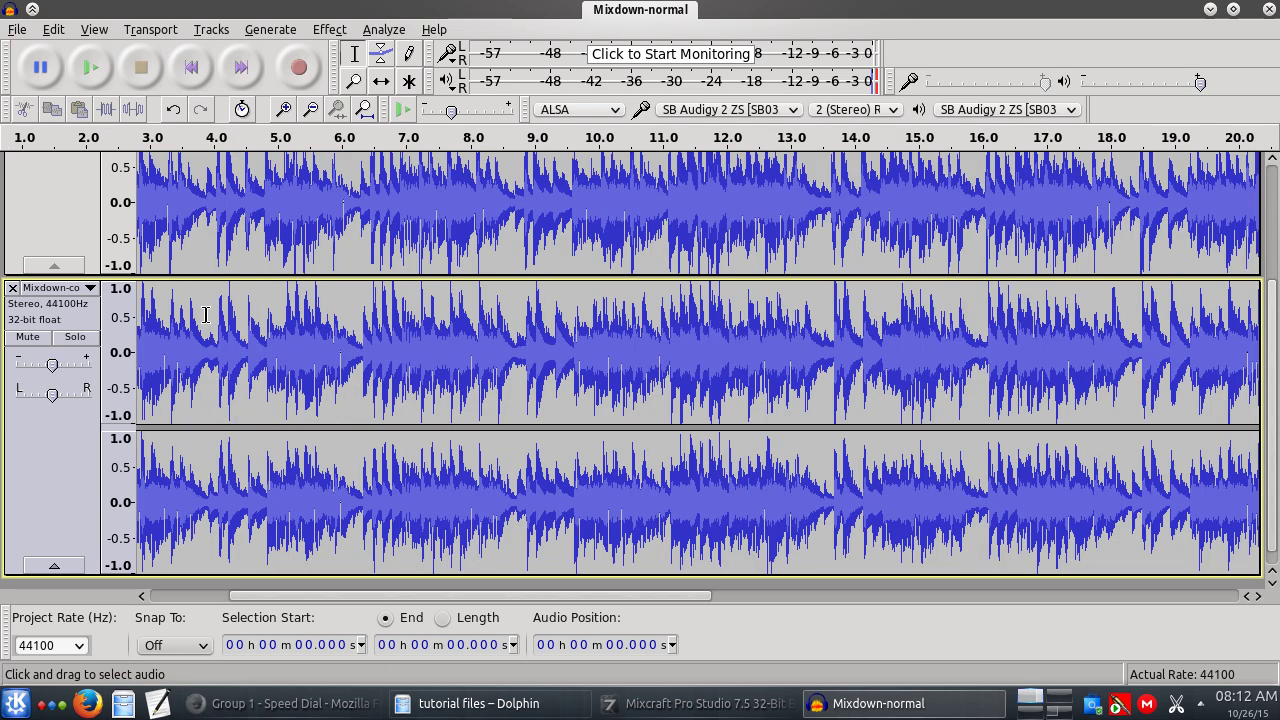
Place the playback cursor at about 6.2 s and solo the Mixdown-normal track.
{"action": "scroll", "coordinate": [205, 315], "scroll_direction": "down", "scroll_amount": 4, "text": "ctrl"}
{"action": "scroll", "coordinate": [211, 212], "scroll_direction": "up", "scroll_amount": 3}
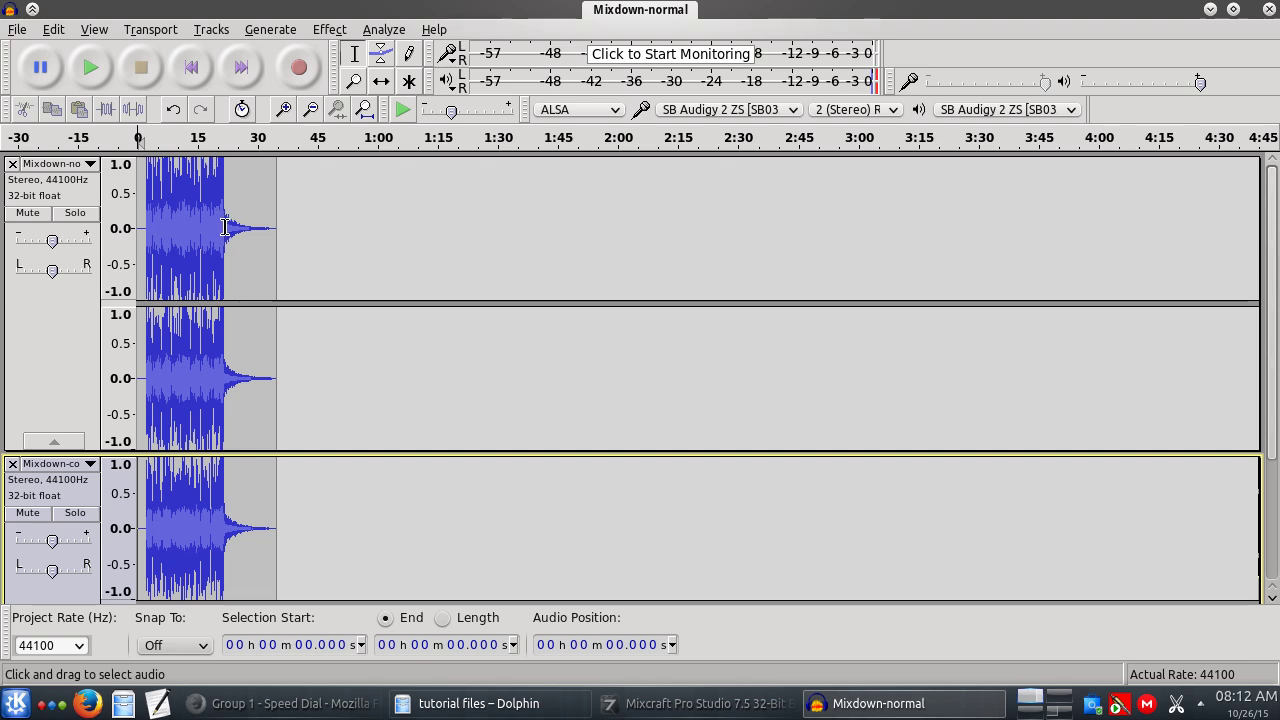
{"action": "scroll", "coordinate": [189, 214], "scroll_direction": "up", "scroll_amount": 2, "text": "ctrl"}
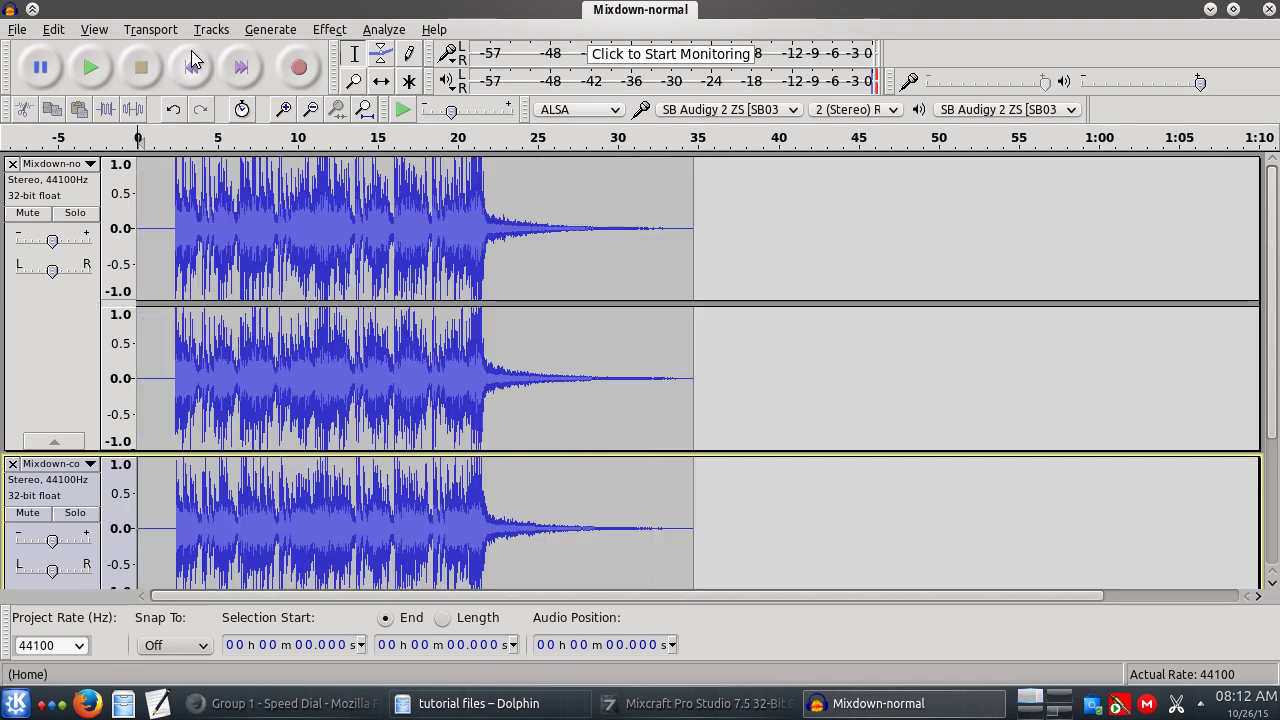
{"action": "left_click", "coordinate": [174, 198]}
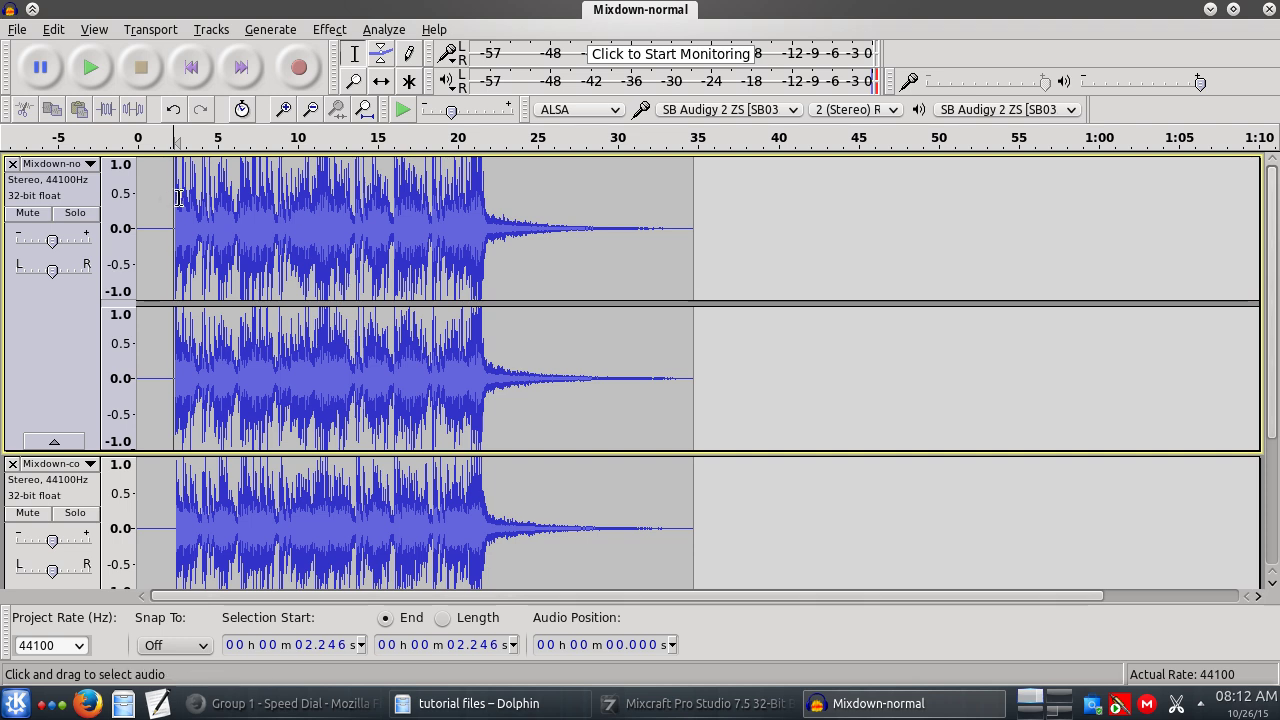
{"action": "left_click", "coordinate": [237, 183]}
{"action": "left_click", "coordinate": [75, 213]}
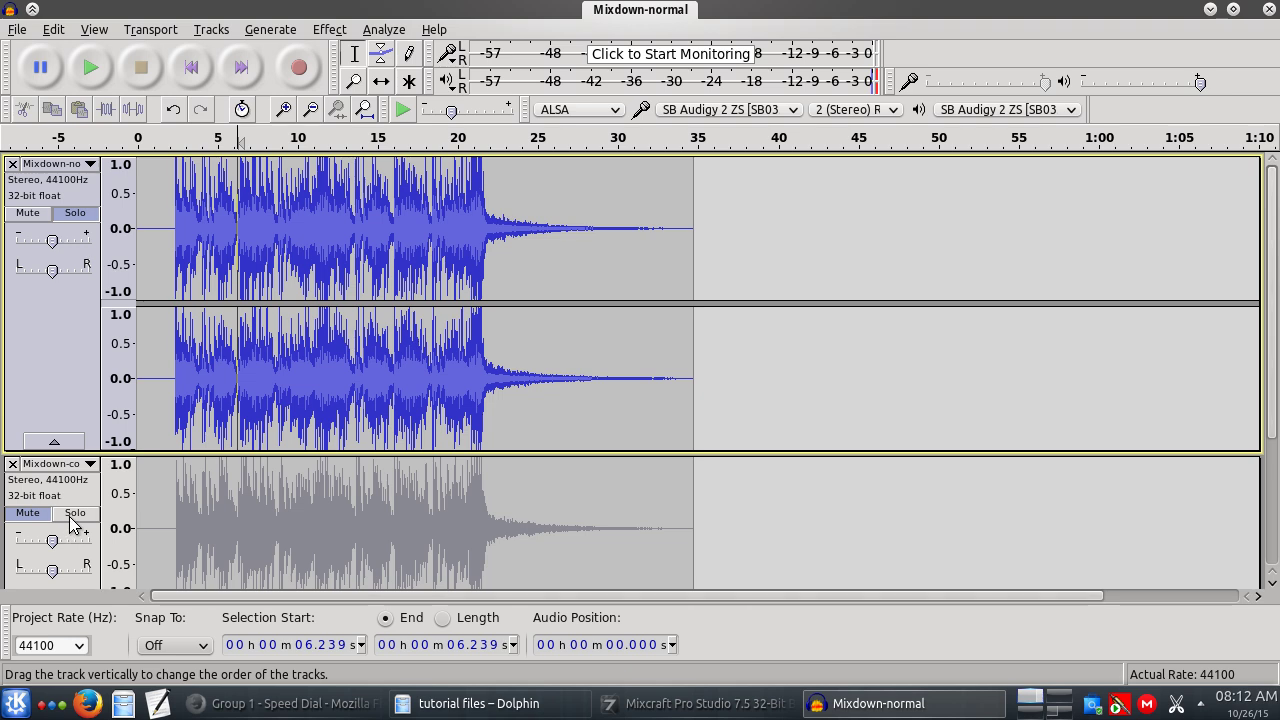
Audition the Mixdown-normal track from about 6.2 s, and solo the compressor track to audition the same passage.
{"action": "key", "text": "space"}
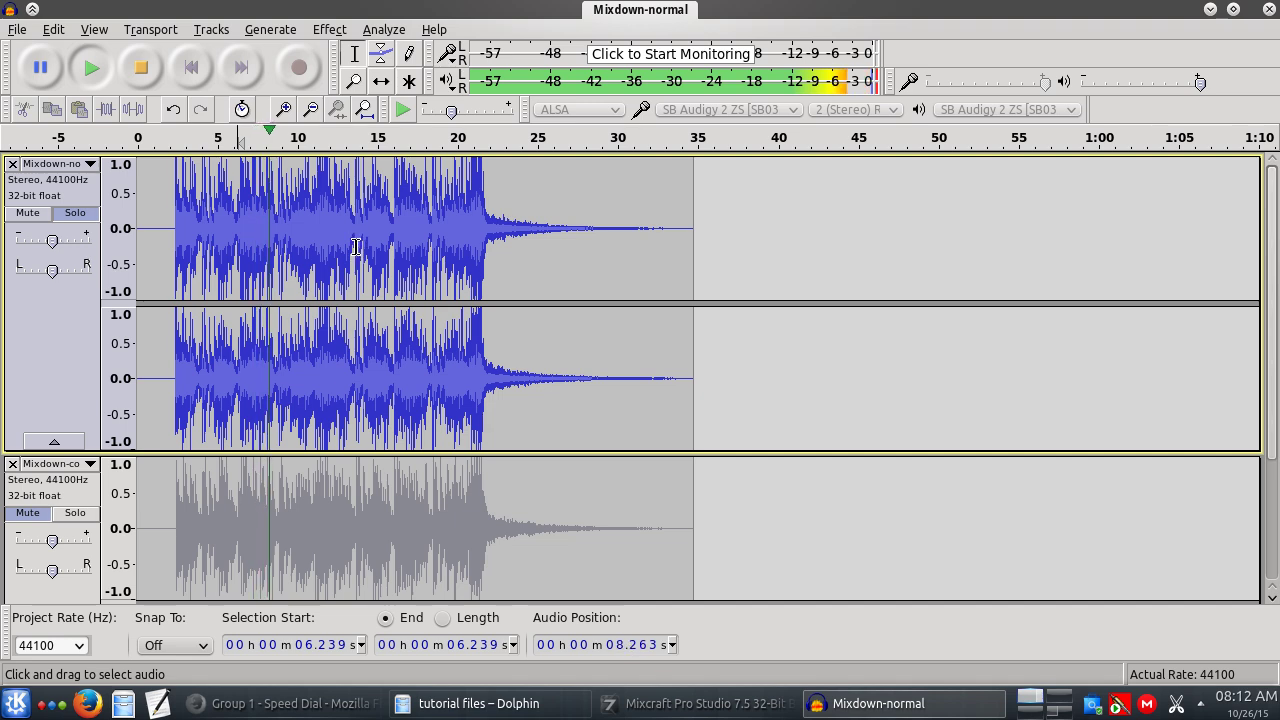
{"action": "key", "text": "space"}
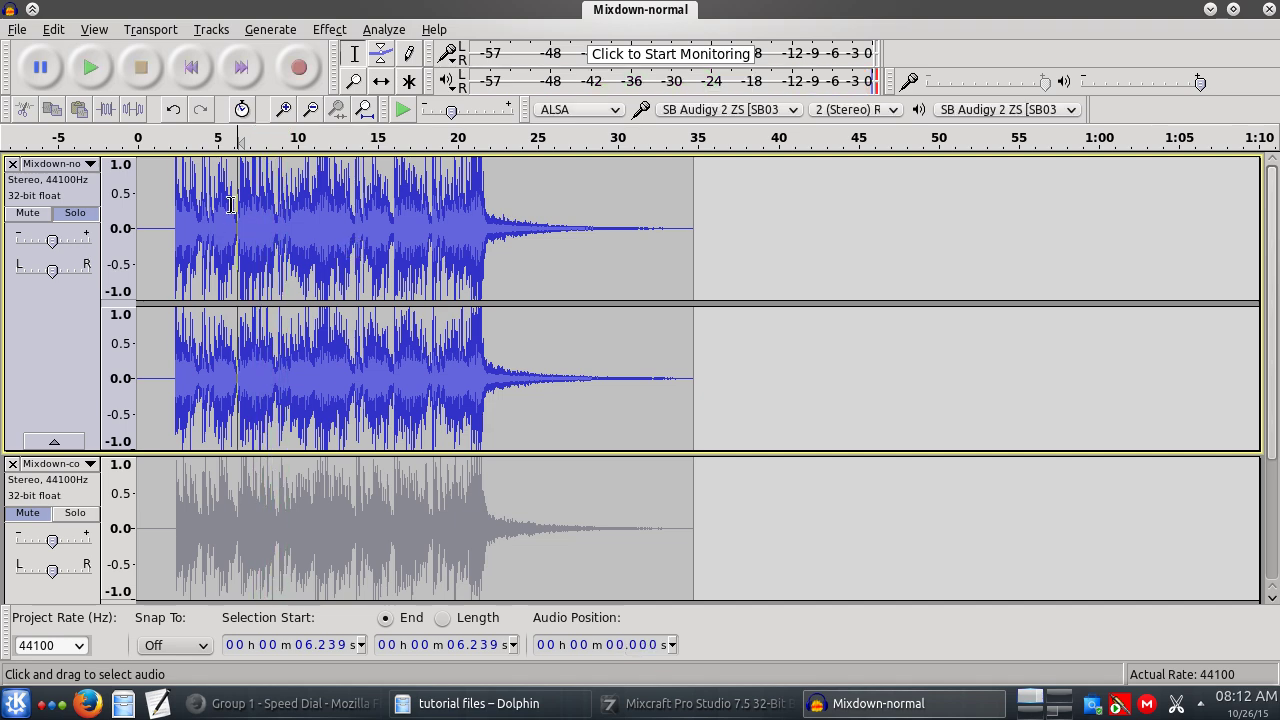
{"action": "left_click", "coordinate": [78, 514]}
{"action": "key", "text": "space"}
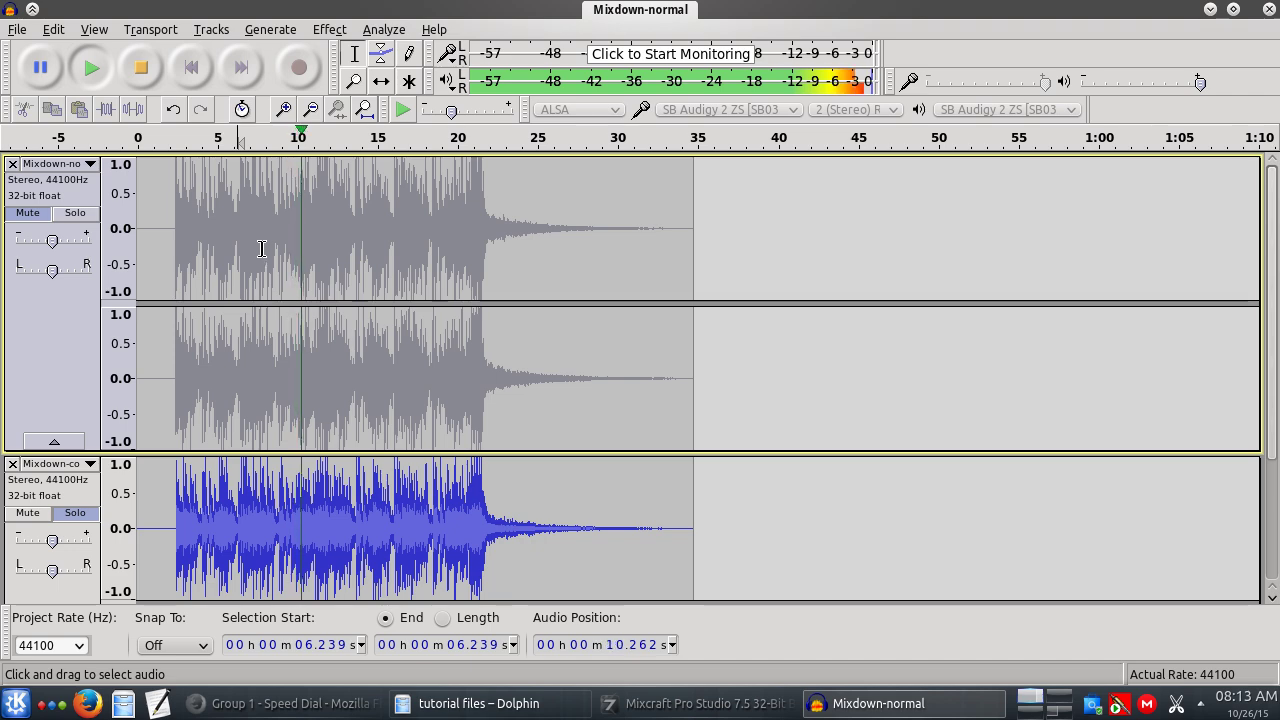
{"action": "key", "text": "space"}
Place the playback cursor at about 6.1 s in the compressor track and remove the Mixdown-normal track from the project.
{"action": "scroll", "coordinate": [270, 385], "scroll_direction": "down", "scroll_amount": 2}
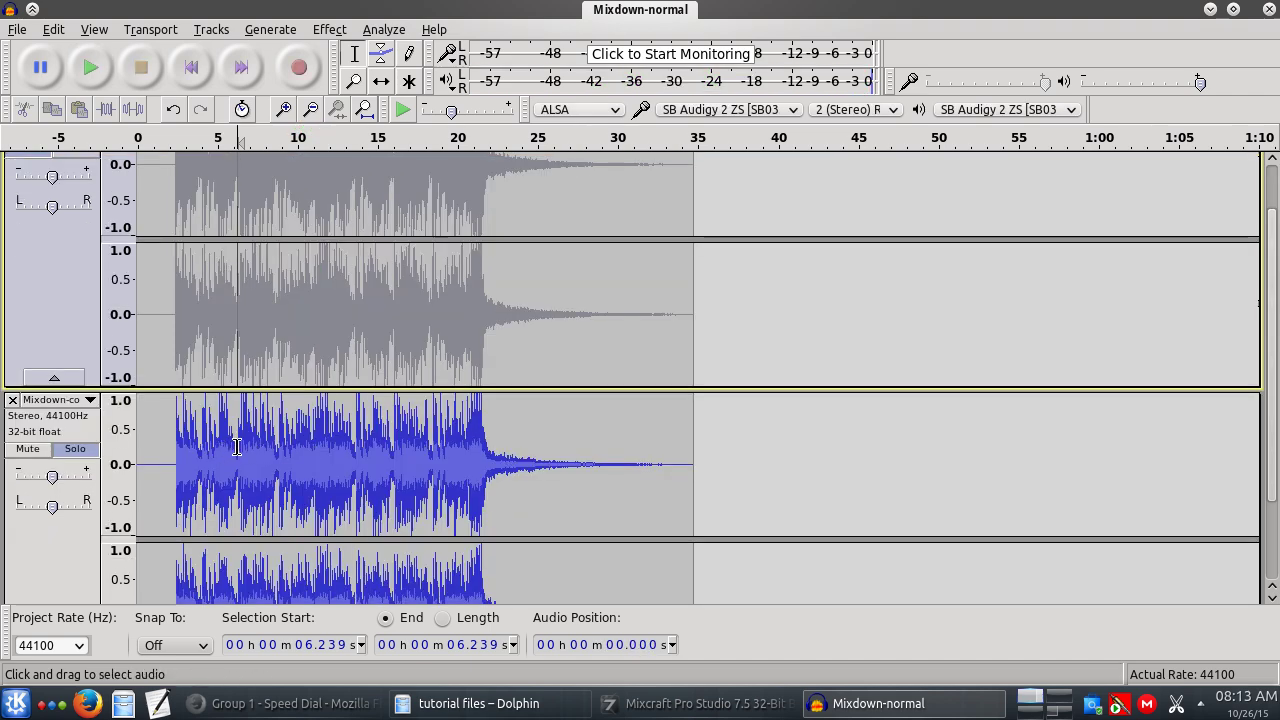
{"action": "scroll", "coordinate": [237, 446], "scroll_direction": "down", "scroll_amount": 3}
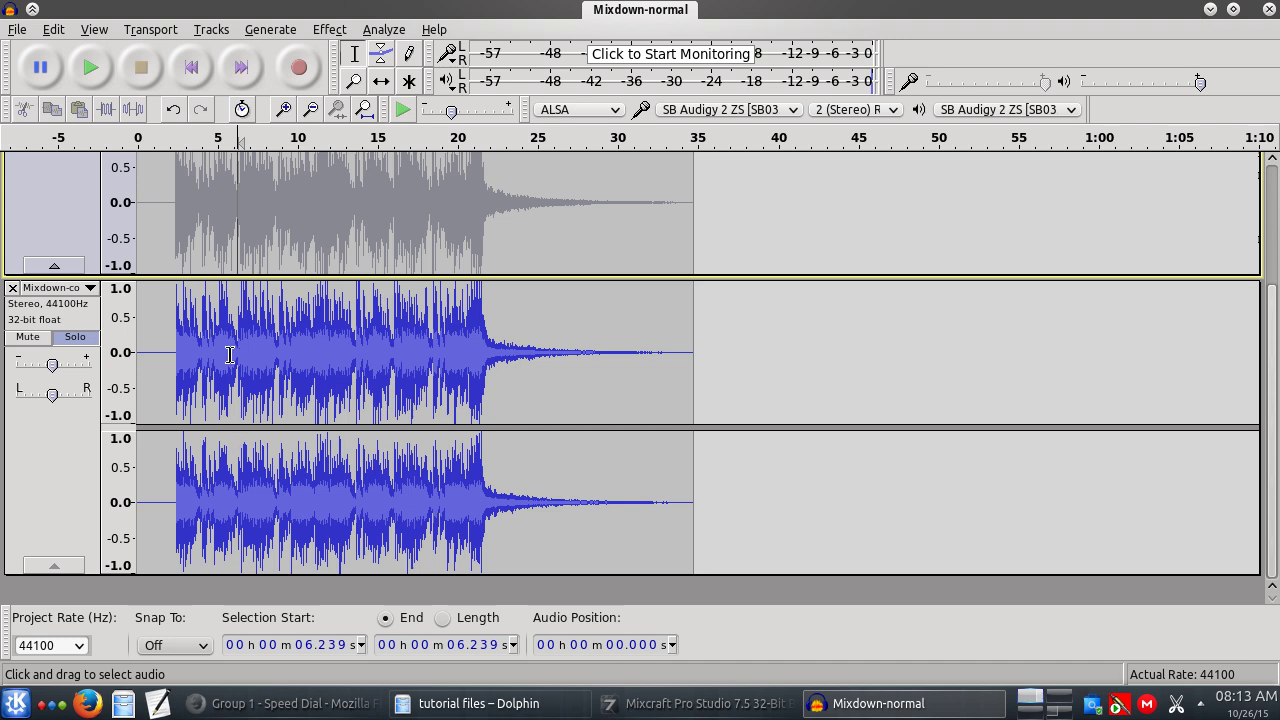
{"action": "left_click", "coordinate": [236, 315]}
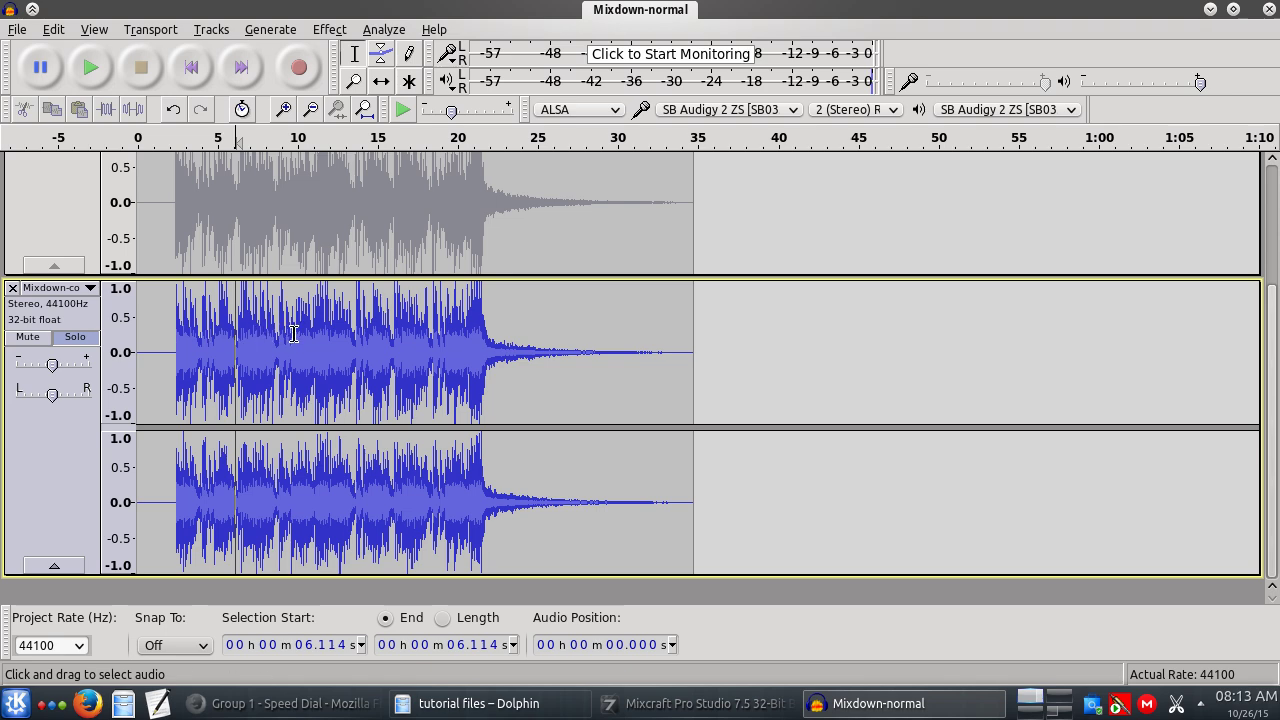
{"action": "scroll", "coordinate": [288, 340], "scroll_direction": "up", "scroll_amount": 3}
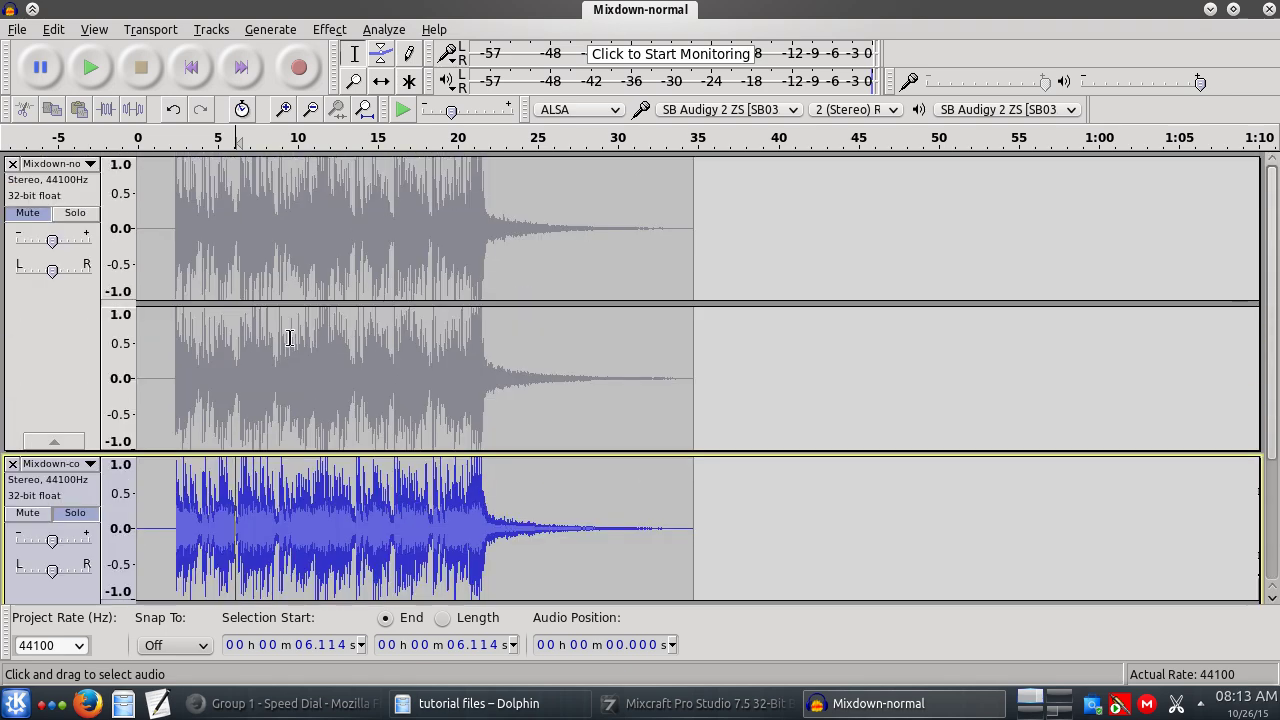
{"action": "left_click", "coordinate": [12, 165]}
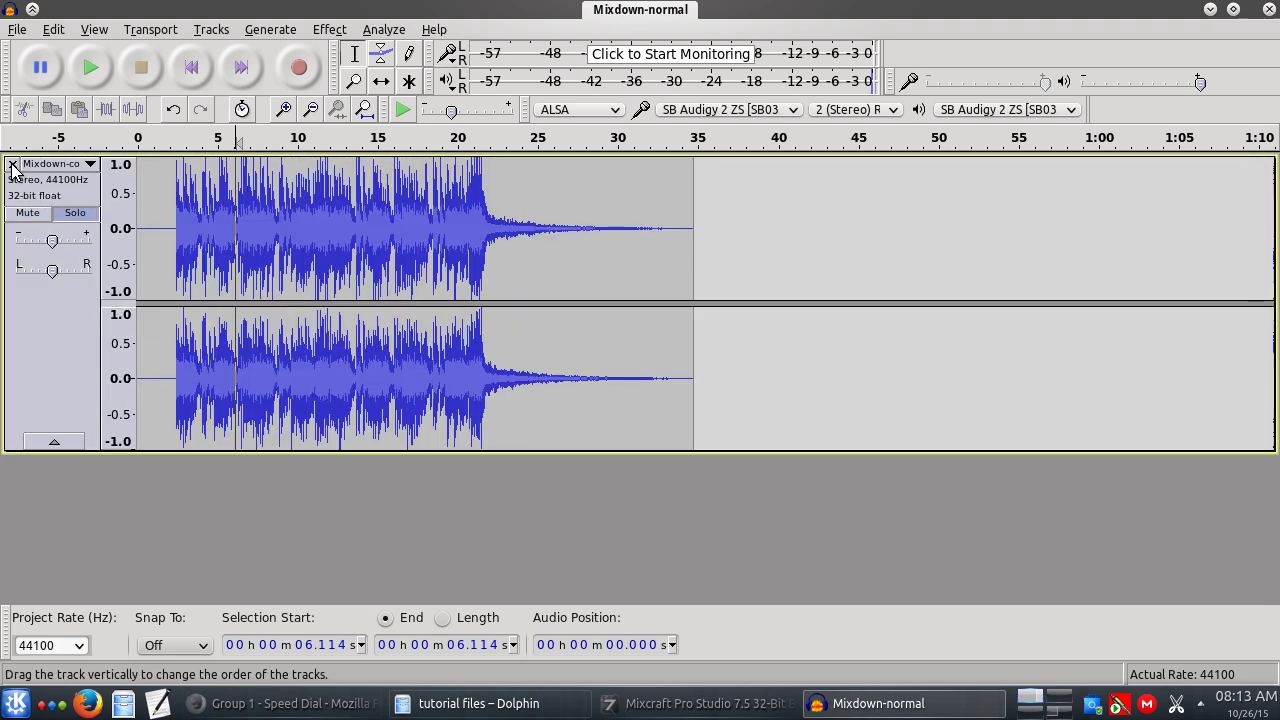
Return the playback cursor to the track's start and examine the waveform in detail where the leading silence ends.
{"action": "left_click", "coordinate": [188, 67]}
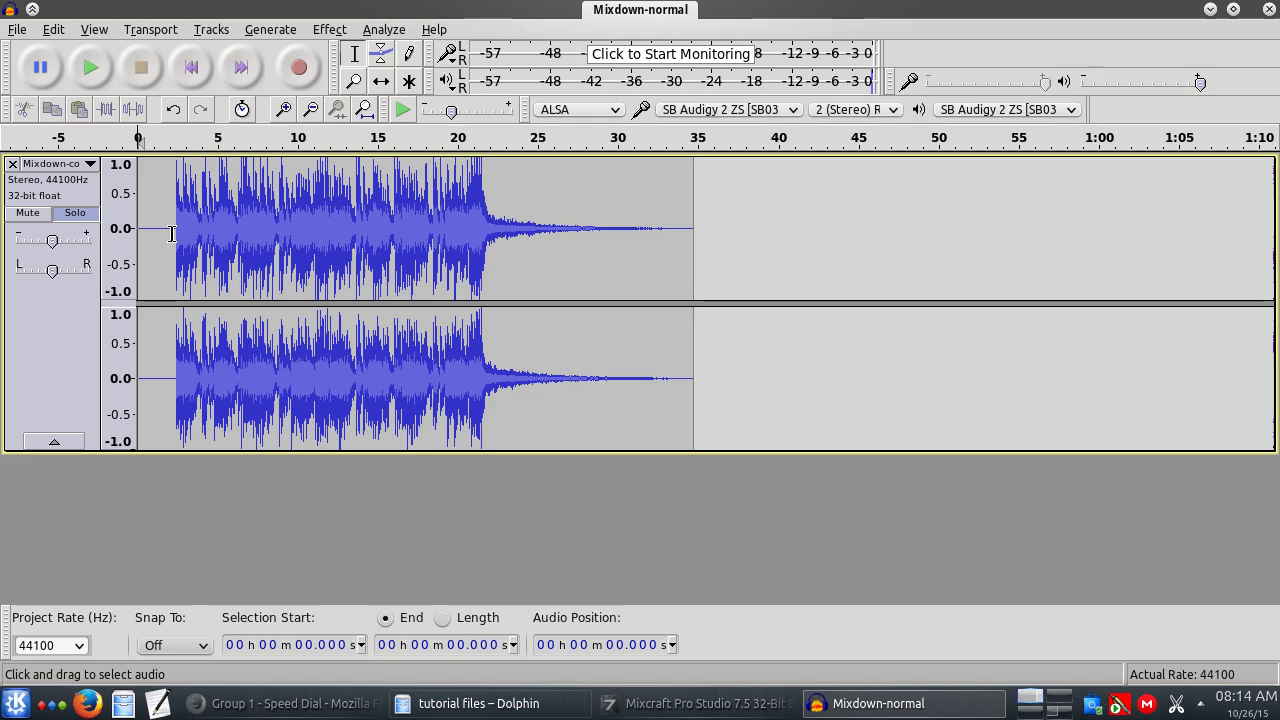
{"action": "scroll", "coordinate": [171, 234], "scroll_direction": "up", "scroll_amount": 2}
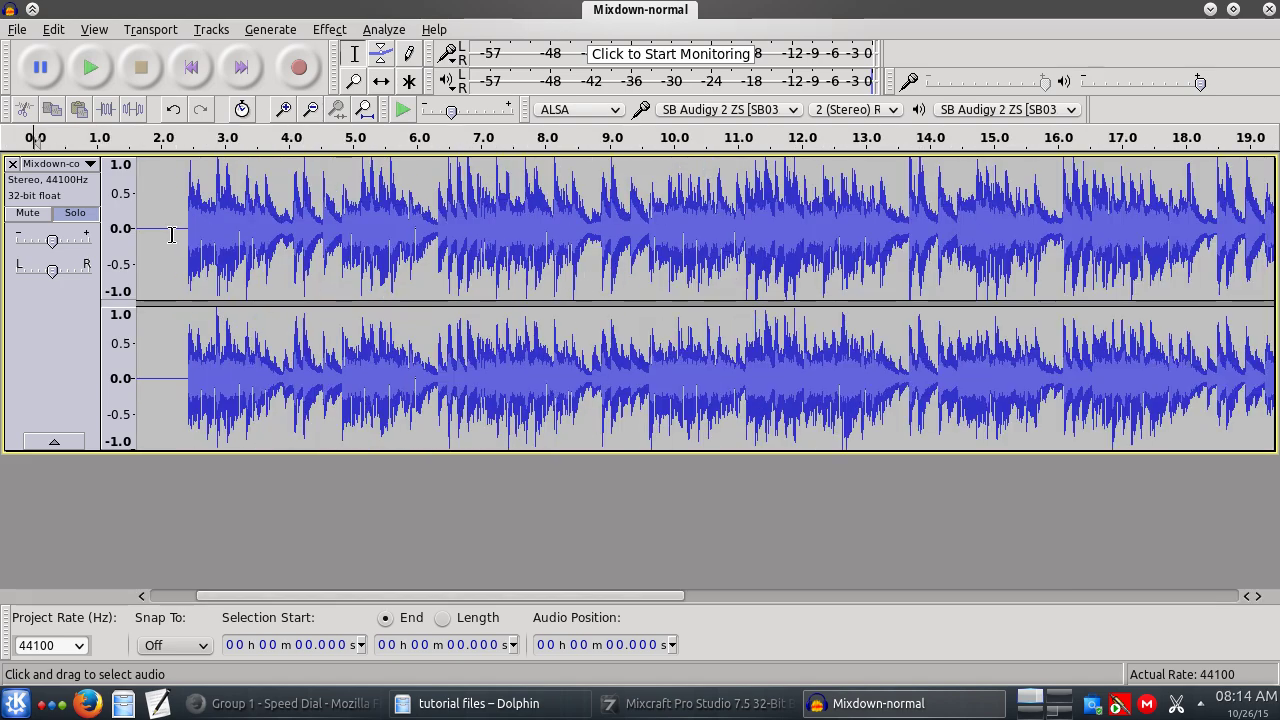
{"action": "scroll", "coordinate": [172, 233], "scroll_direction": "up", "scroll_amount": 7}
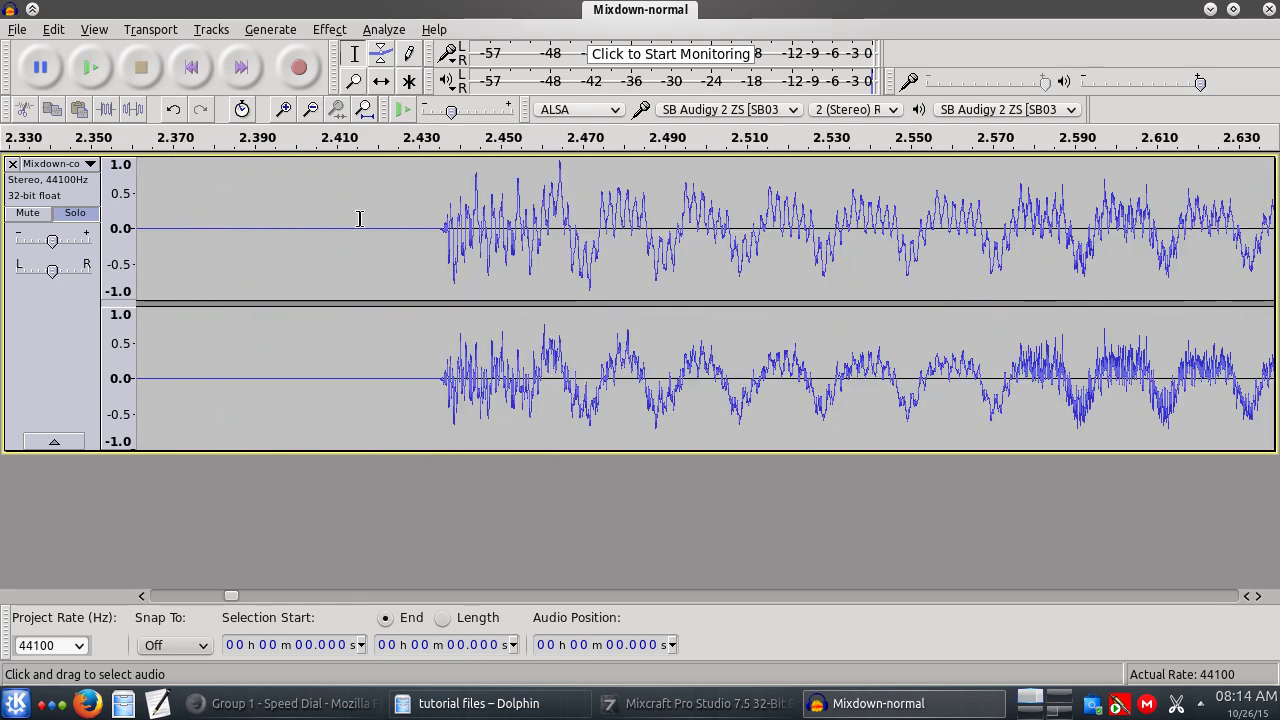
{"action": "scroll", "coordinate": [409, 214], "scroll_direction": "down", "scroll_amount": 4}
{"action": "scroll", "coordinate": [406, 217], "scroll_direction": "up", "scroll_amount": 1}
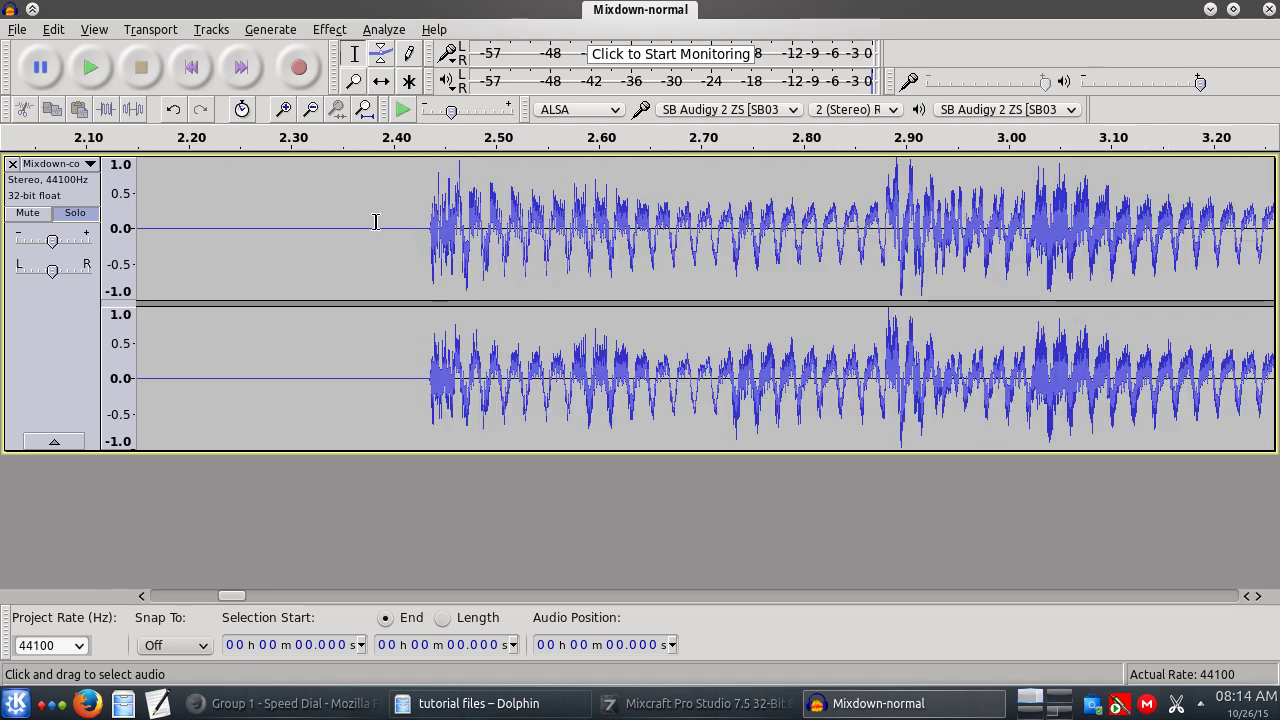
{"action": "scroll", "coordinate": [365, 223], "scroll_direction": "right", "scroll_amount": 1}
{"action": "scroll", "coordinate": [366, 225], "scroll_direction": "right", "scroll_amount": 4}
{"action": "scroll", "coordinate": [367, 228], "scroll_direction": "left", "scroll_amount": 5}
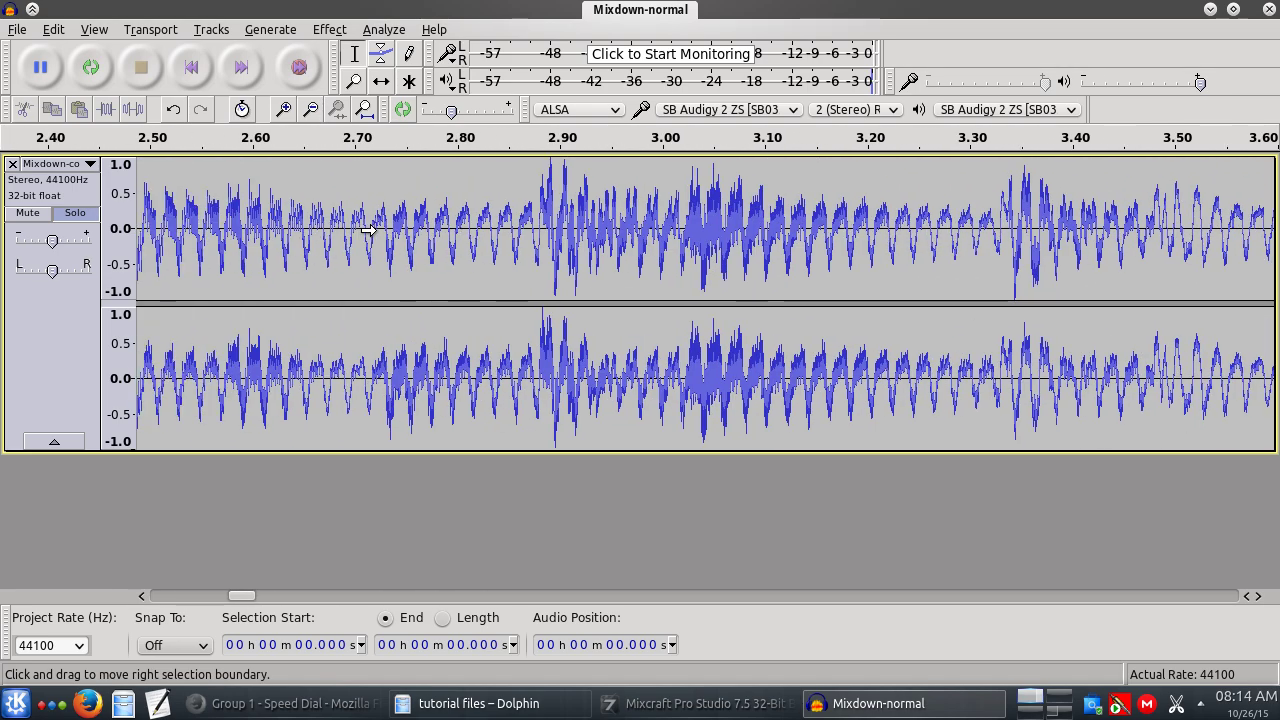
{"action": "scroll", "coordinate": [368, 231], "scroll_direction": "left", "scroll_amount": 2}
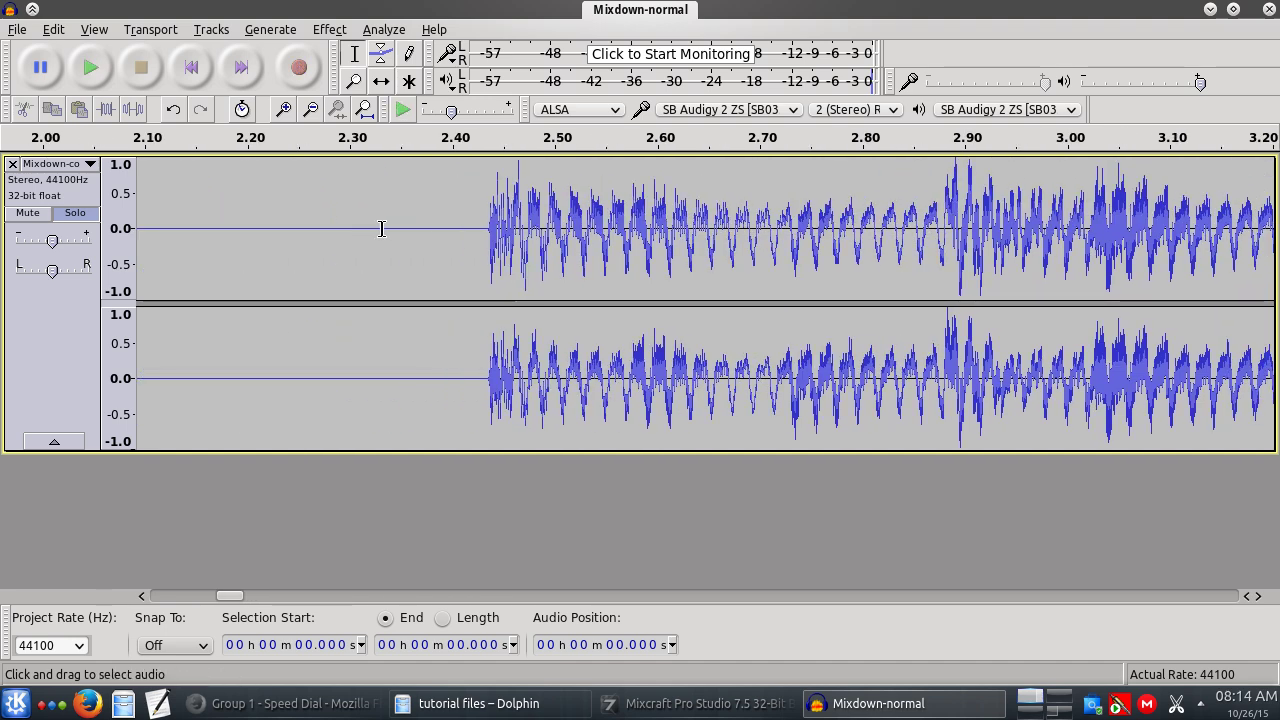
Place the playback cursor at the music's onset, about 2.432 s, and examine the waveform around it.
{"action": "left_click", "coordinate": [486, 245]}
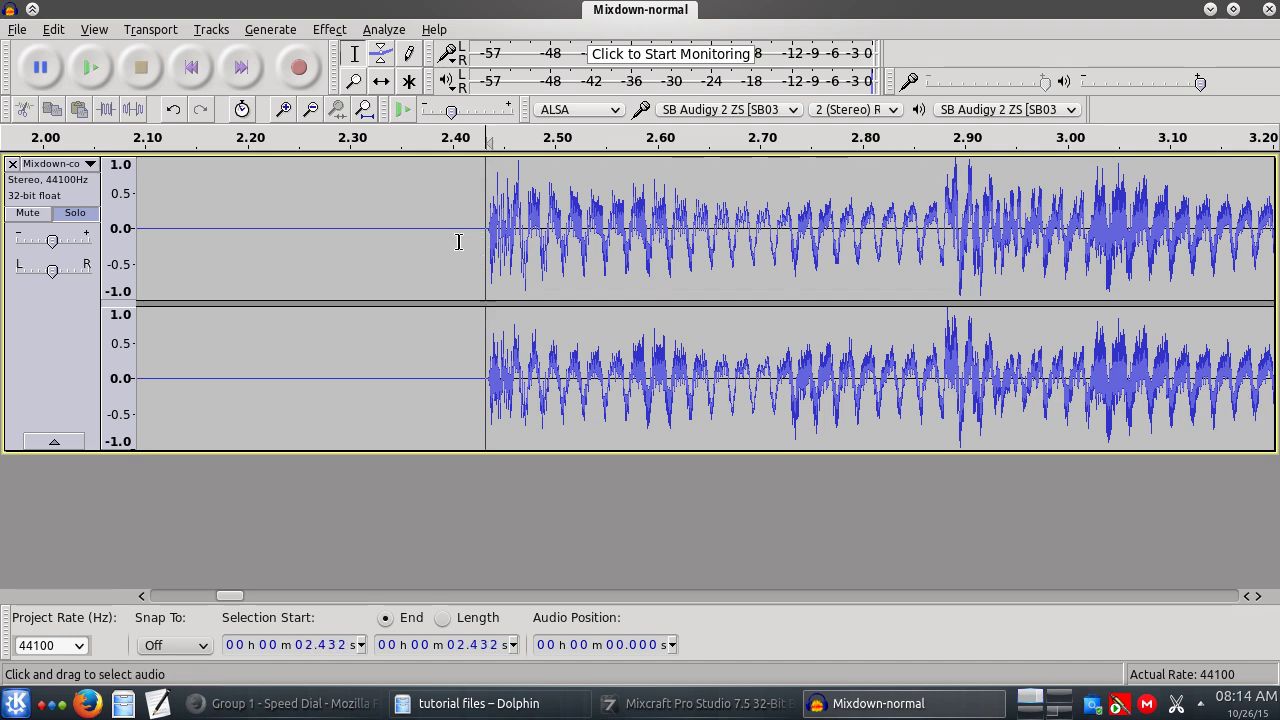
{"action": "scroll", "coordinate": [458, 250], "scroll_direction": "down", "scroll_amount": 4}
{"action": "scroll", "coordinate": [257, 250], "scroll_direction": "up", "scroll_amount": 6}
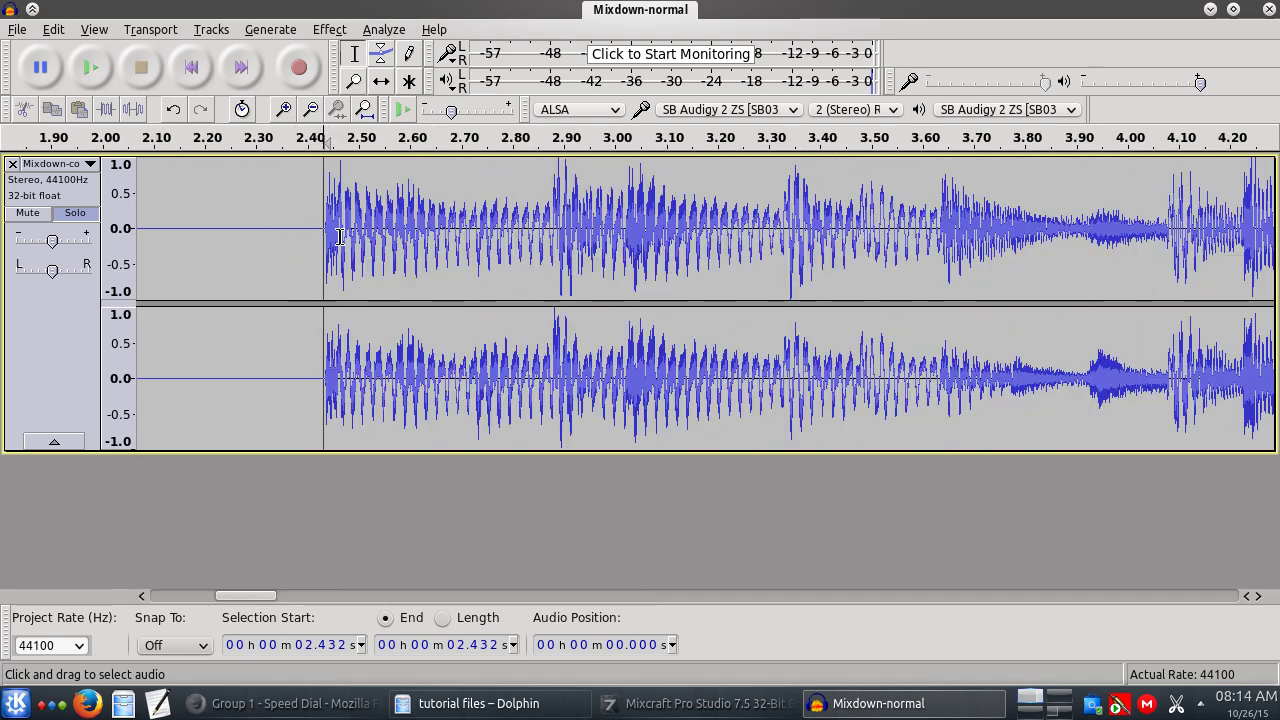
{"action": "scroll", "coordinate": [305, 249], "scroll_direction": "down", "scroll_amount": 6}
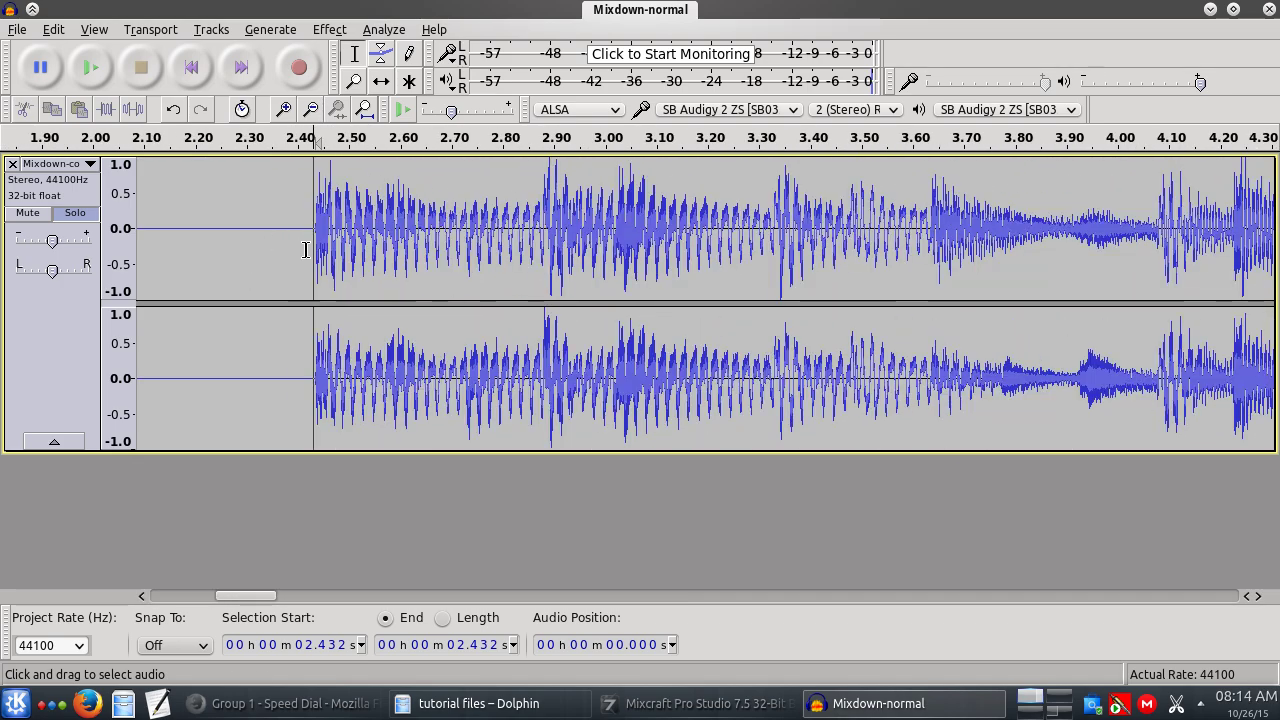
{"action": "scroll", "coordinate": [255, 240], "scroll_direction": "up", "scroll_amount": 5}
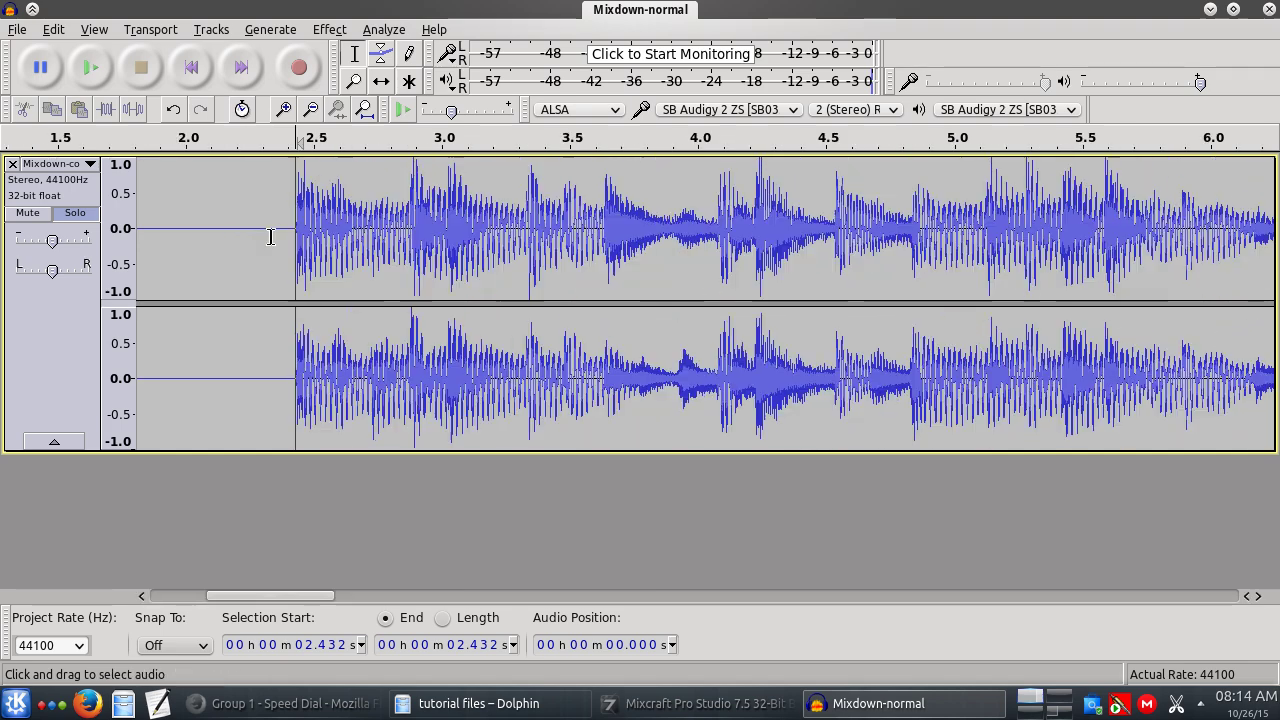
Audition the music's entry from successive starting points at about 2.405 s, 2.379 s and 2.348 s.
{"action": "left_click", "coordinate": [398, 255]}
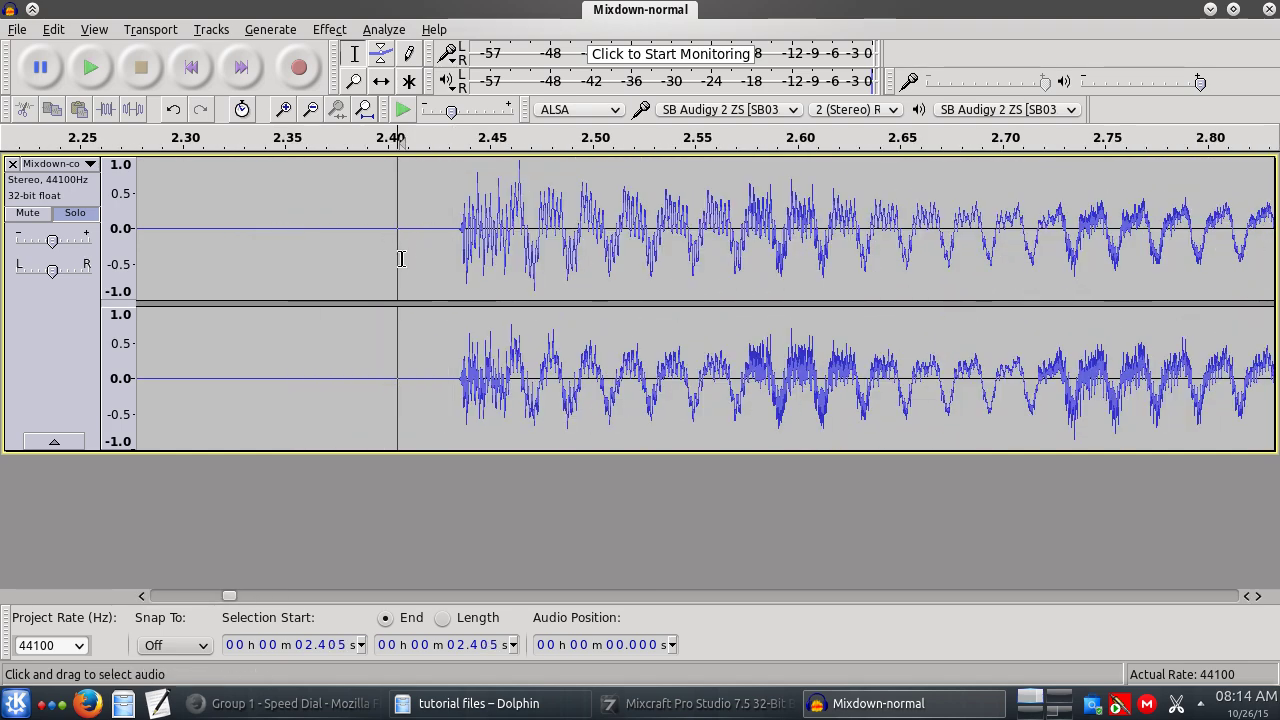
{"action": "key", "text": "space"}
{"action": "key", "text": "space"}
{"action": "left_click", "coordinate": [343, 240]}
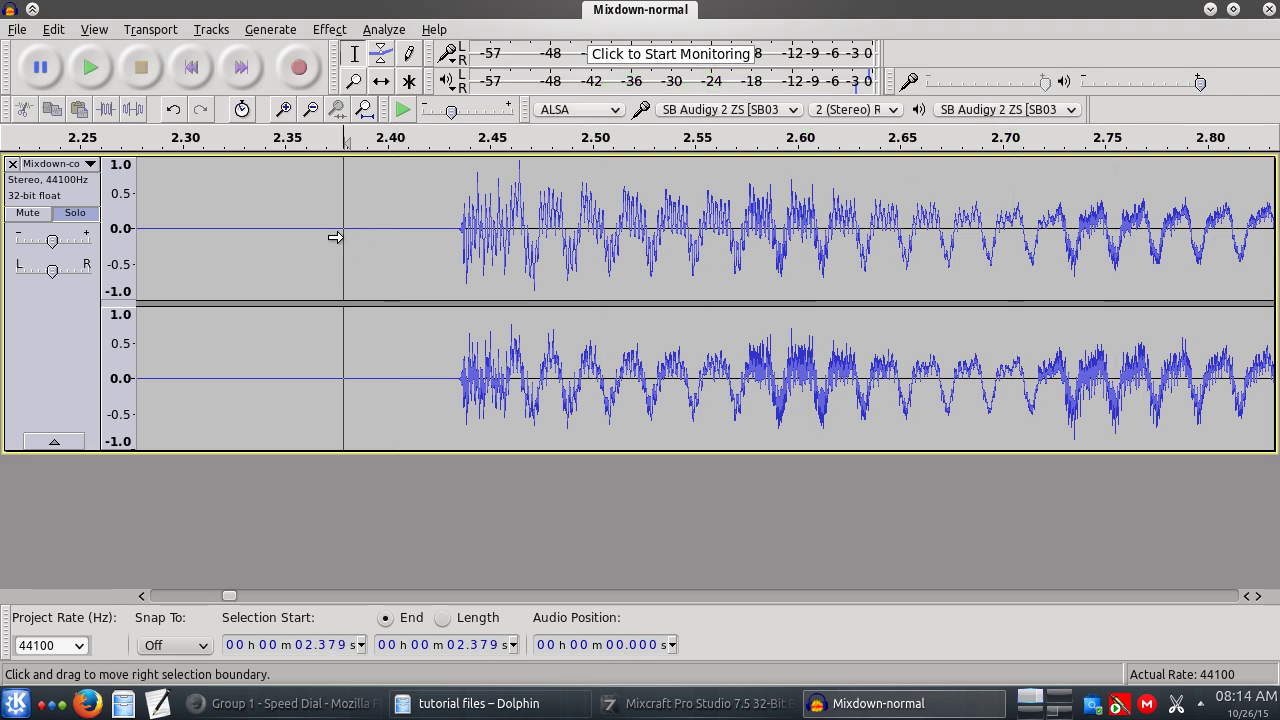
{"action": "key", "text": "space"}
{"action": "left_click", "coordinate": [279, 240]}
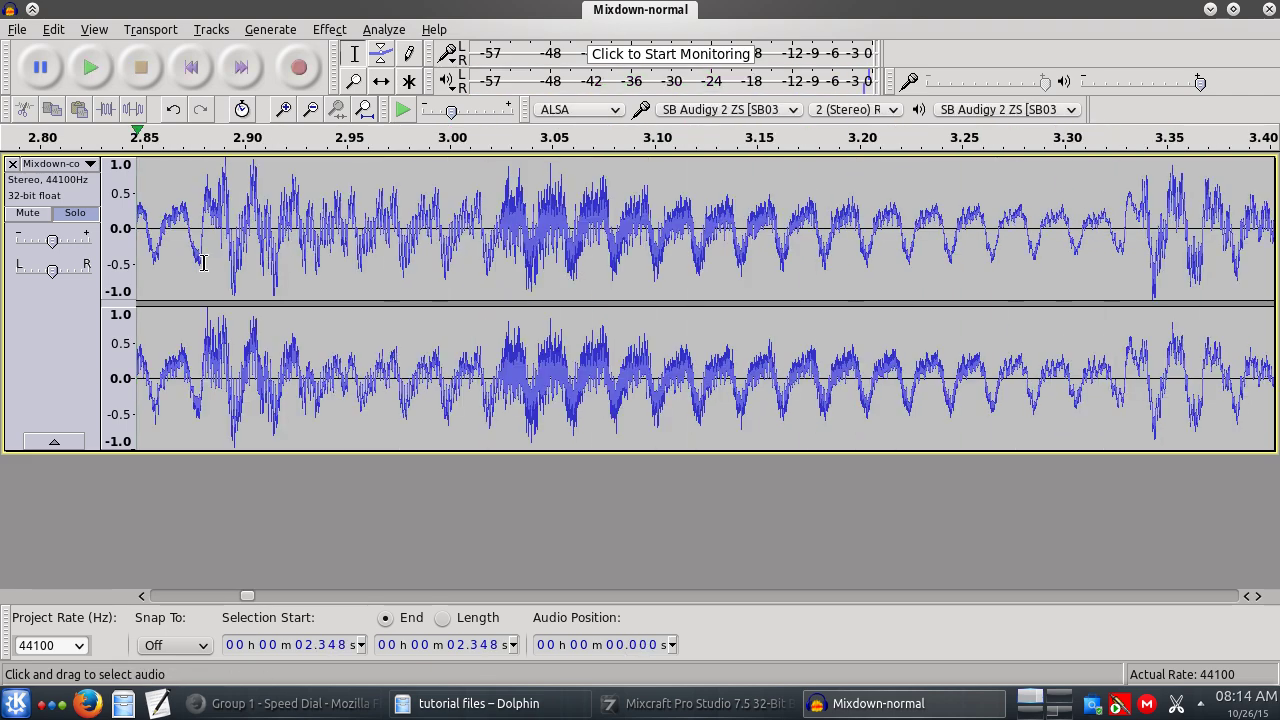
{"action": "key", "text": "space"}
Return the cursor to the track's start and audition the music's entry from points in the leading silence, including about 2.293 s.
{"action": "left_click", "coordinate": [211, 66]}
{"action": "scroll", "coordinate": [320, 234], "scroll_direction": "down", "scroll_amount": 4, "text": "ctrl"}
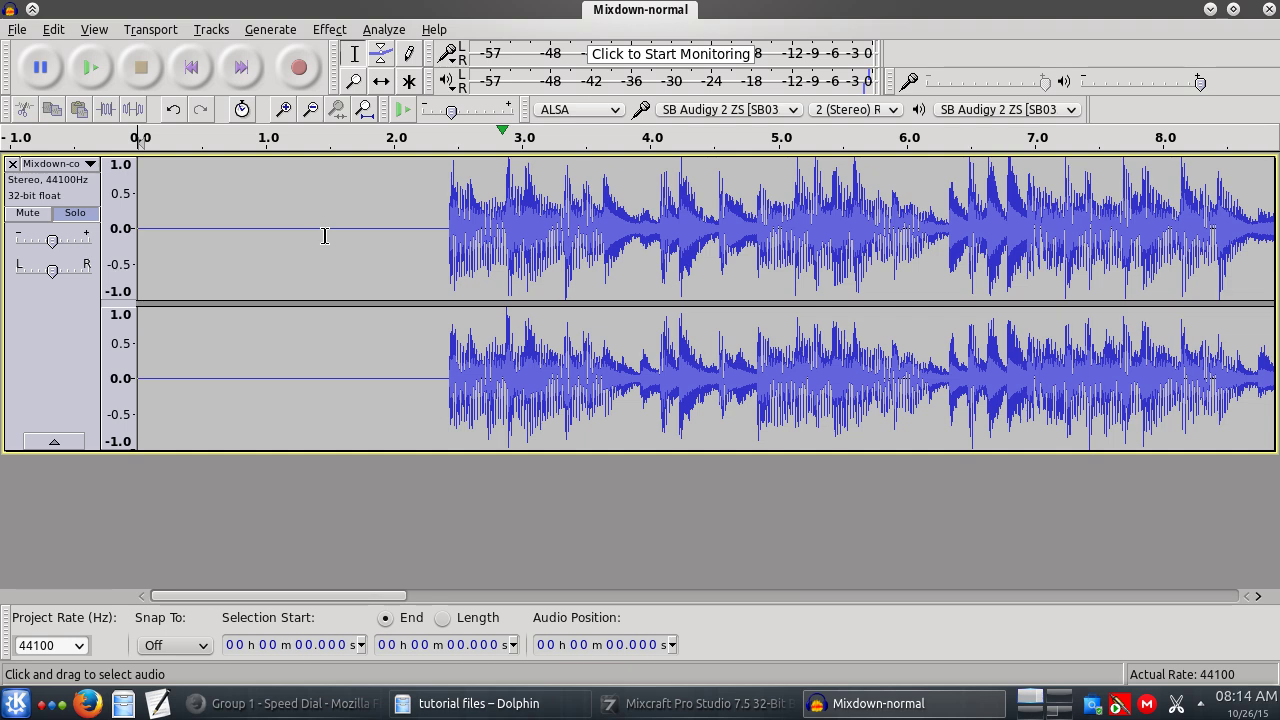
{"action": "left_click", "coordinate": [405, 232]}
{"action": "key", "text": "space"}
{"action": "key", "text": "space"}
{"action": "left_click", "coordinate": [432, 246]}
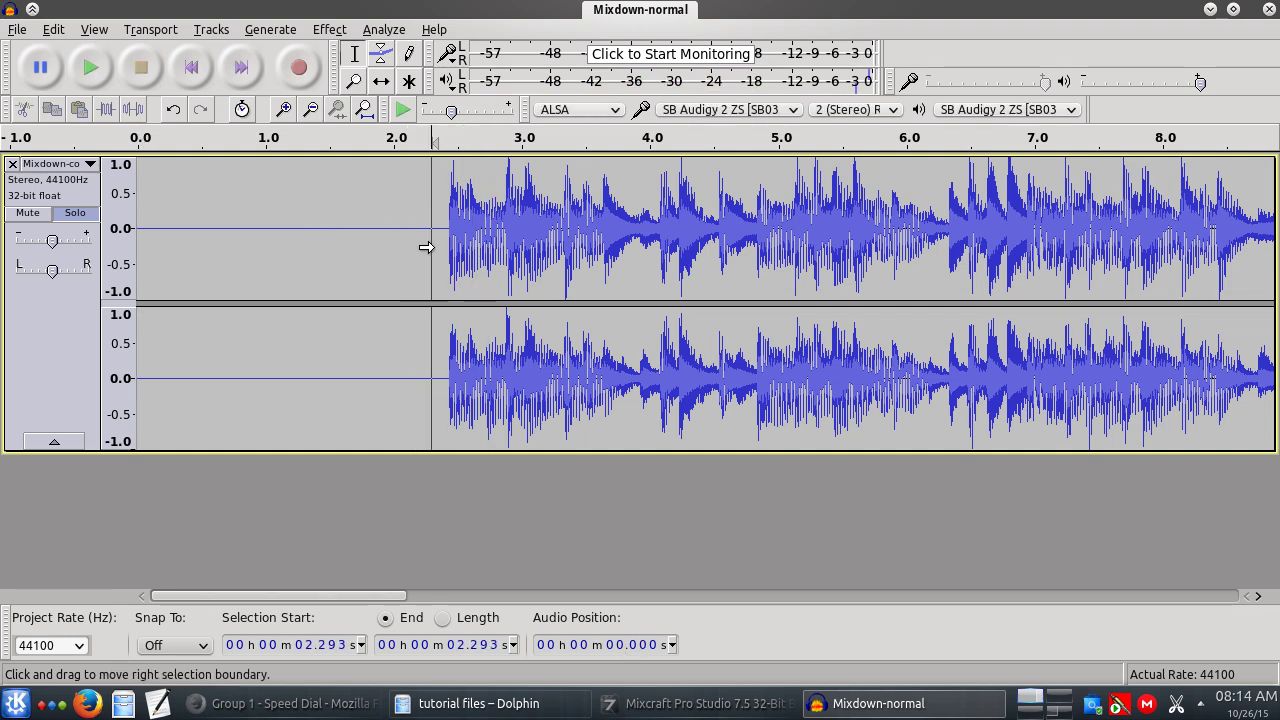
{"action": "key", "text": "space"}
{"action": "key", "text": "space"}
Audition the music's entry from about 2.347 s and about 2.316 s to find a suitable trim point.
{"action": "left_click", "coordinate": [440, 252]}
{"action": "key", "text": "space"}
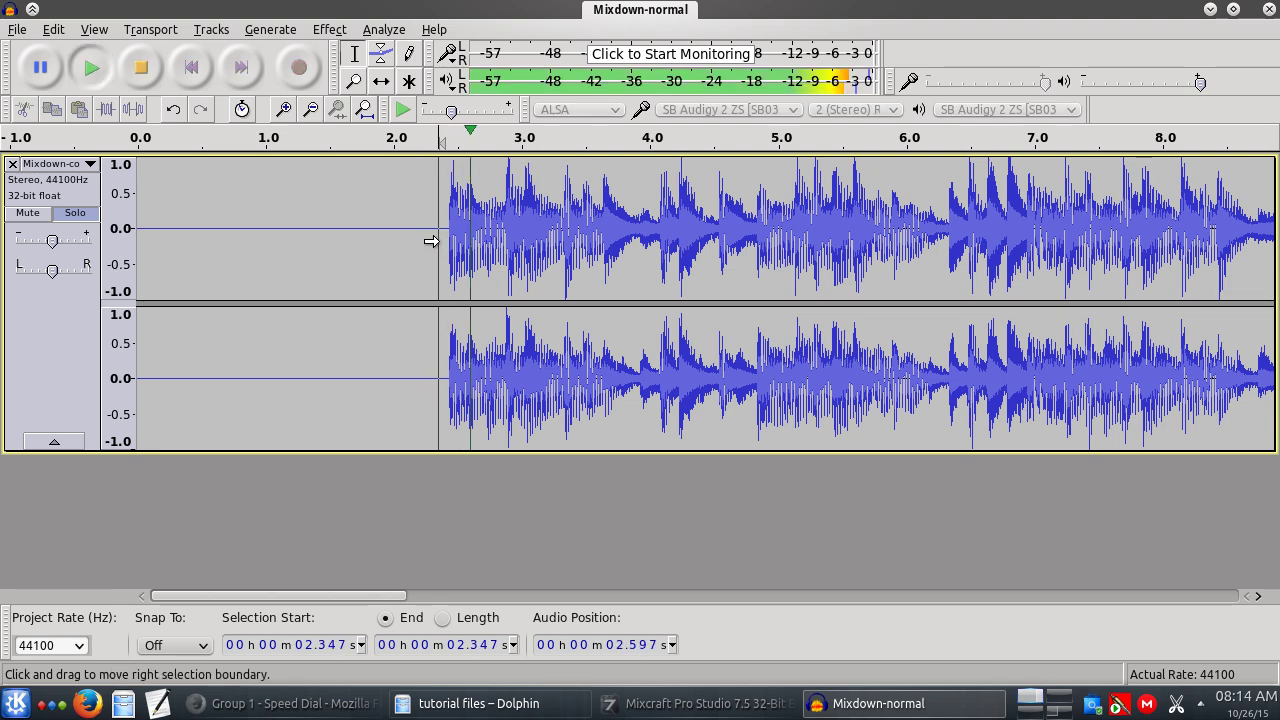
{"action": "key", "text": "space"}
{"action": "left_click", "coordinate": [436, 247]}
{"action": "key", "text": "space"}
{"action": "key", "text": "space"}
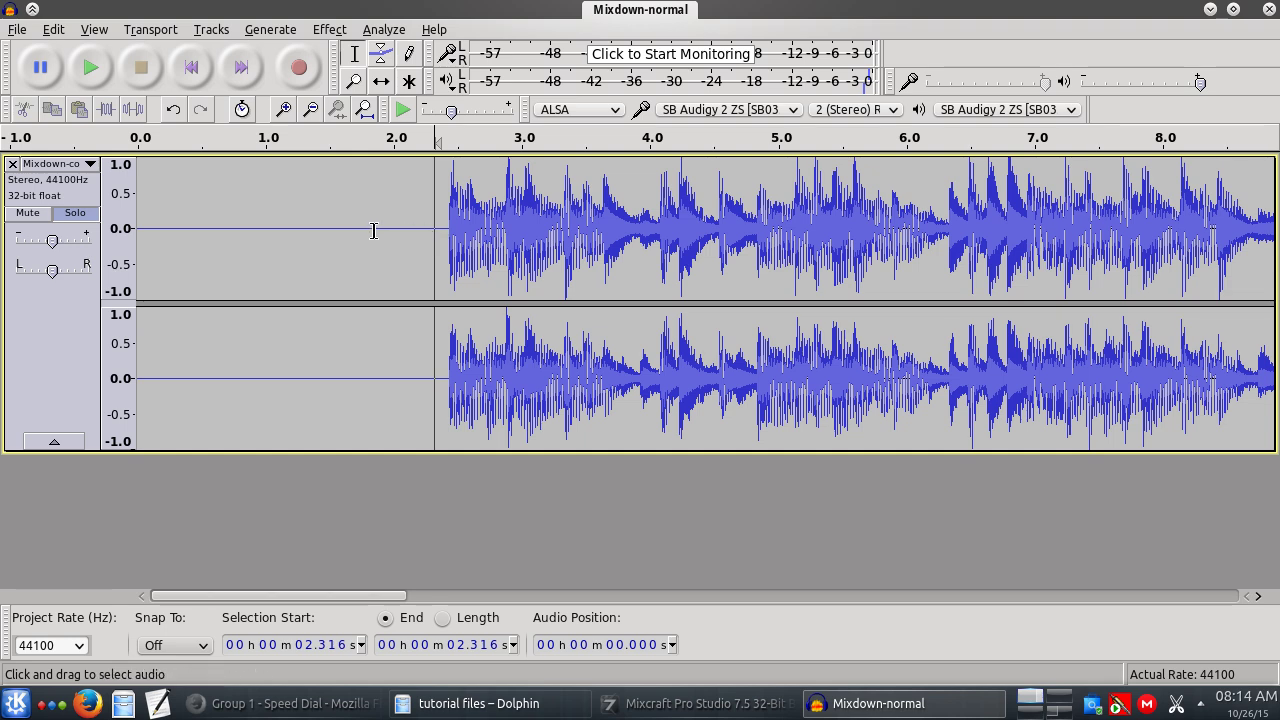
Delete the leading silence from the track's start to about 2.3 s, keeping a short gap before the music.
{"action": "key", "text": "shift+Home"}
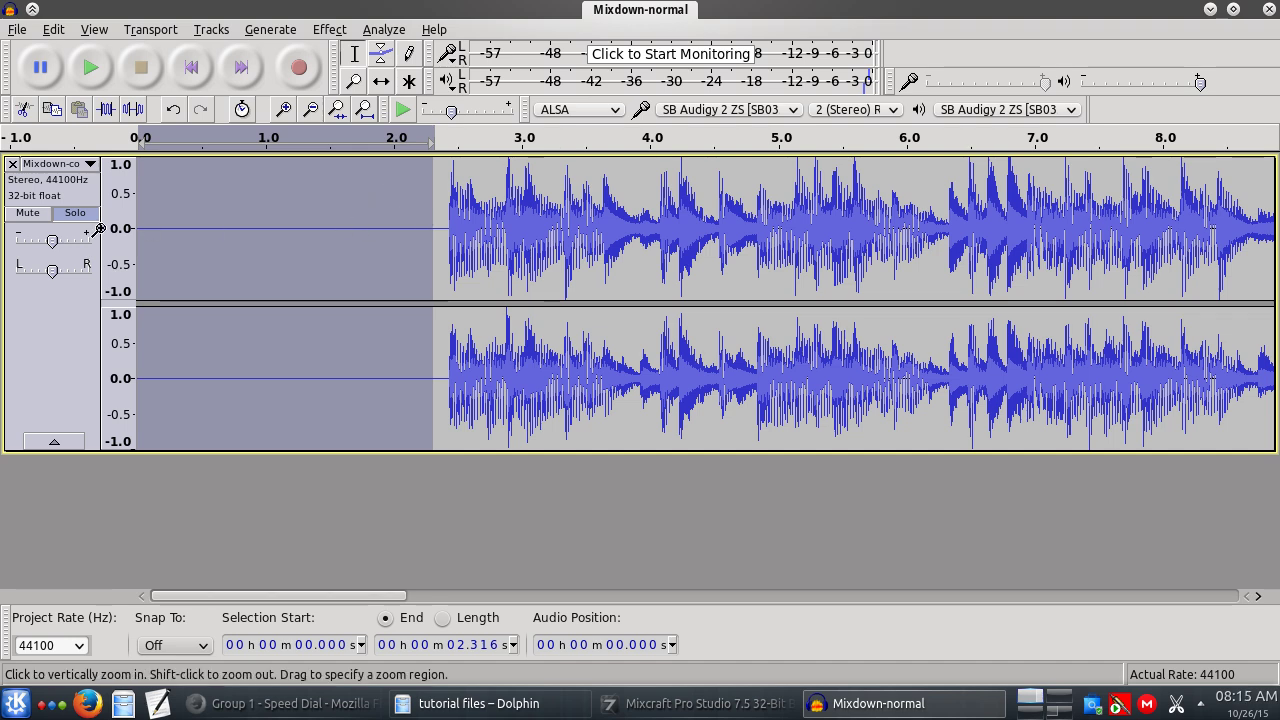
{"action": "left_click", "coordinate": [464, 208]}
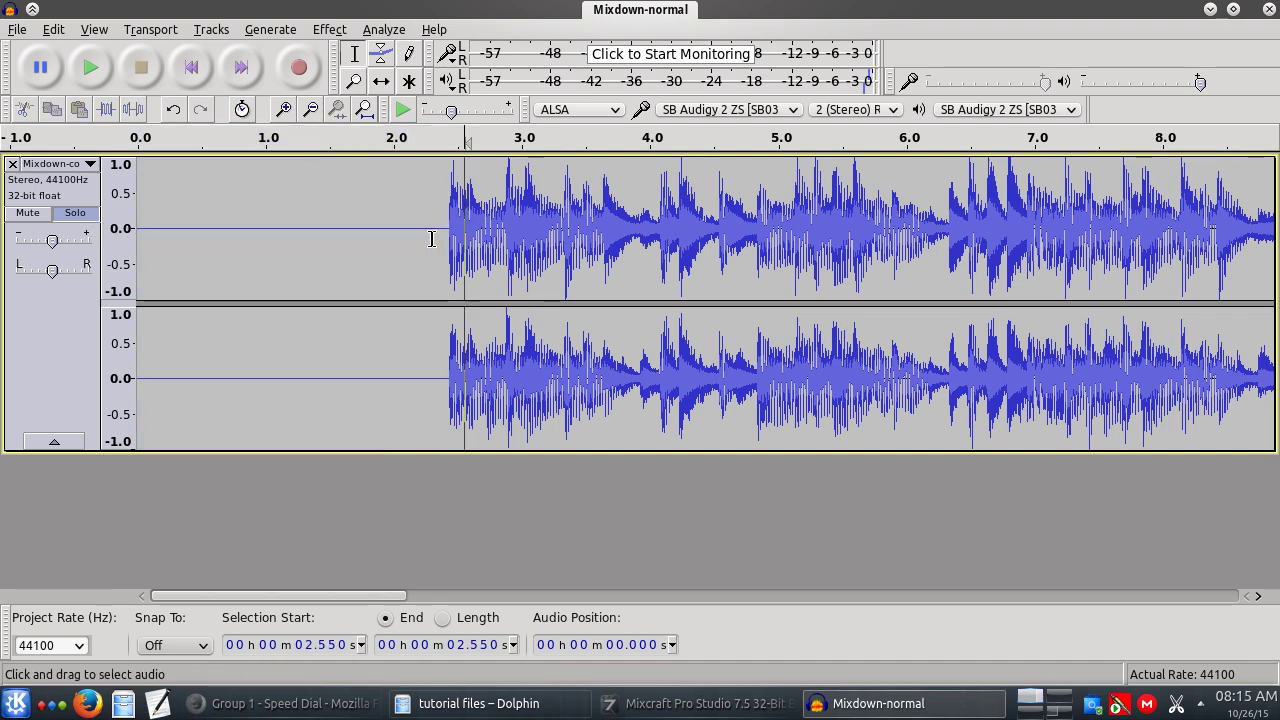
{"action": "left_click", "coordinate": [430, 238]}
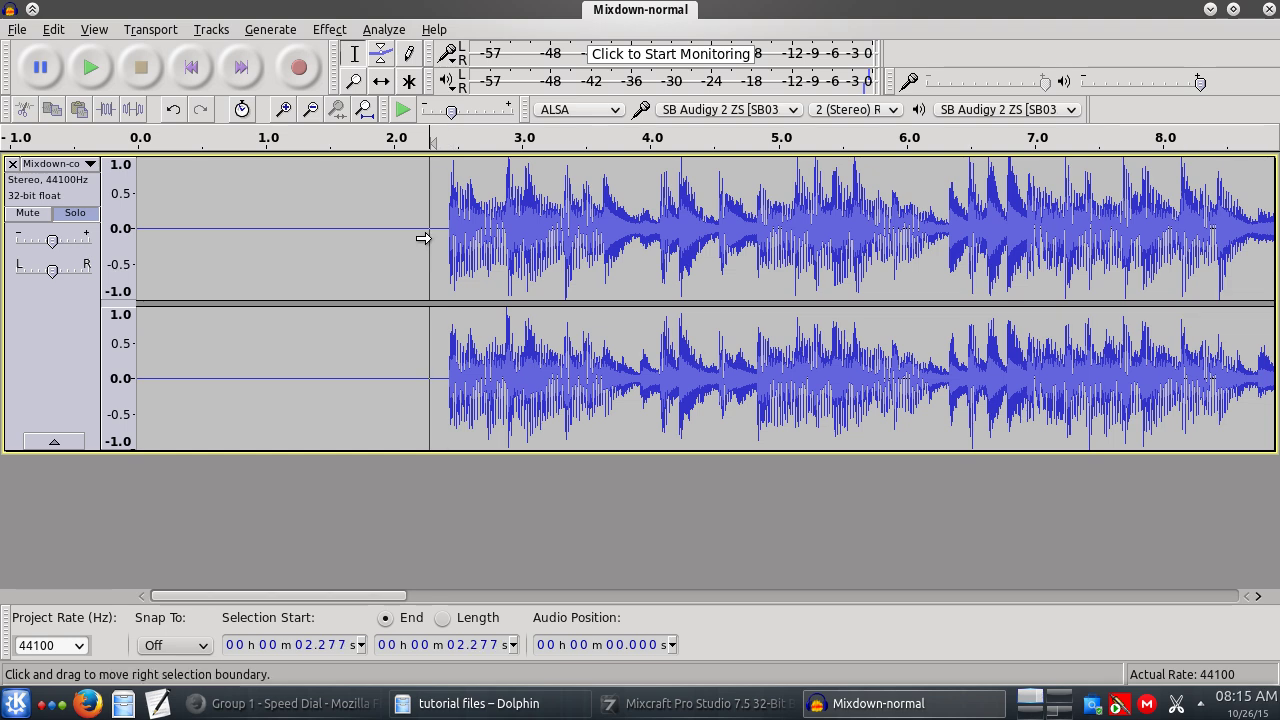
{"action": "left_click", "coordinate": [425, 238]}
{"action": "left_click_drag", "start_coordinate": [425, 238], "coordinate": [120, 264]}
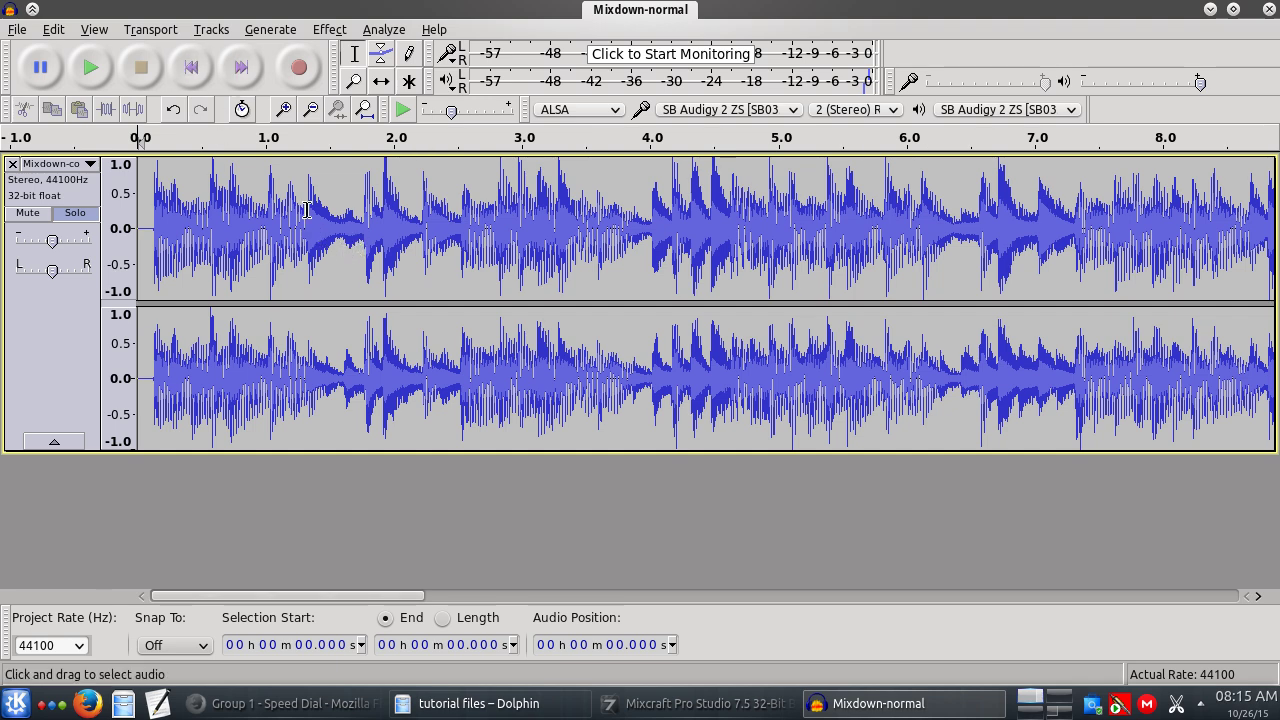
Play the trimmed track's opening to check how quickly the music starts, and fit the whole waveform in view.
{"action": "key", "text": "space"}
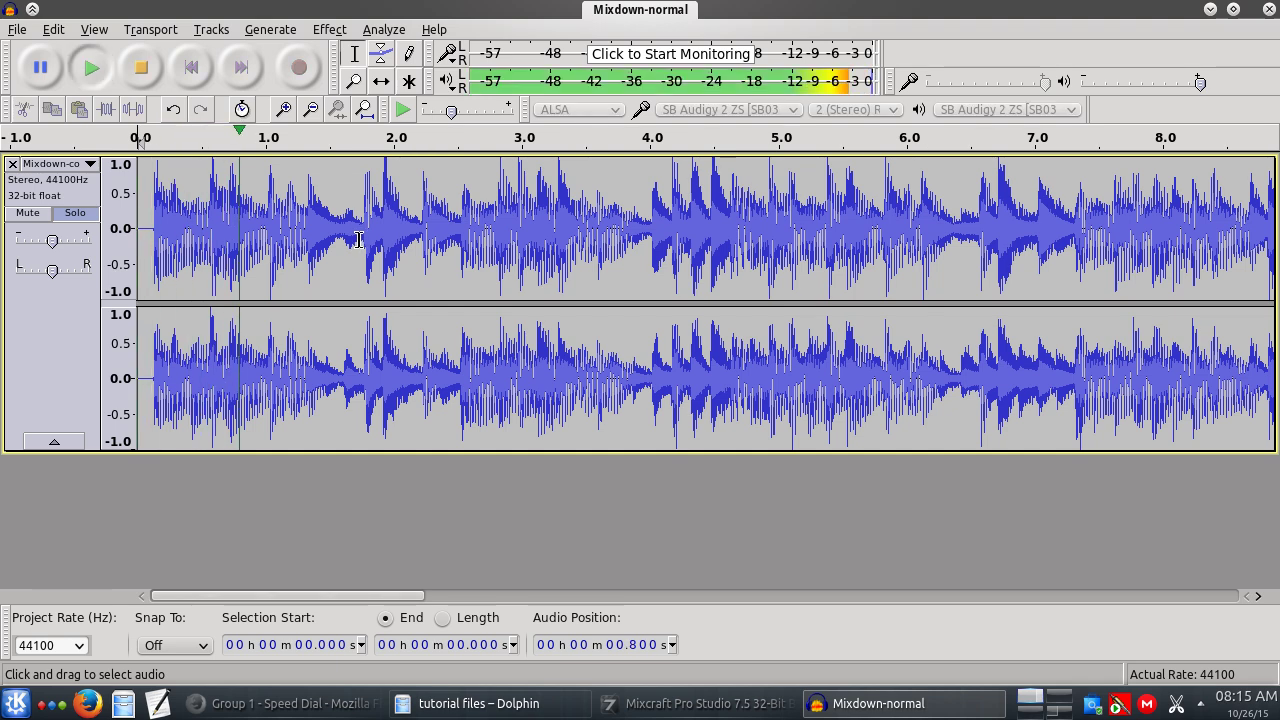
{"action": "key", "text": "space"}
{"action": "key", "text": "ctrl+f"}
{"action": "scroll", "coordinate": [450, 236], "scroll_direction": "down", "scroll_amount": 1}
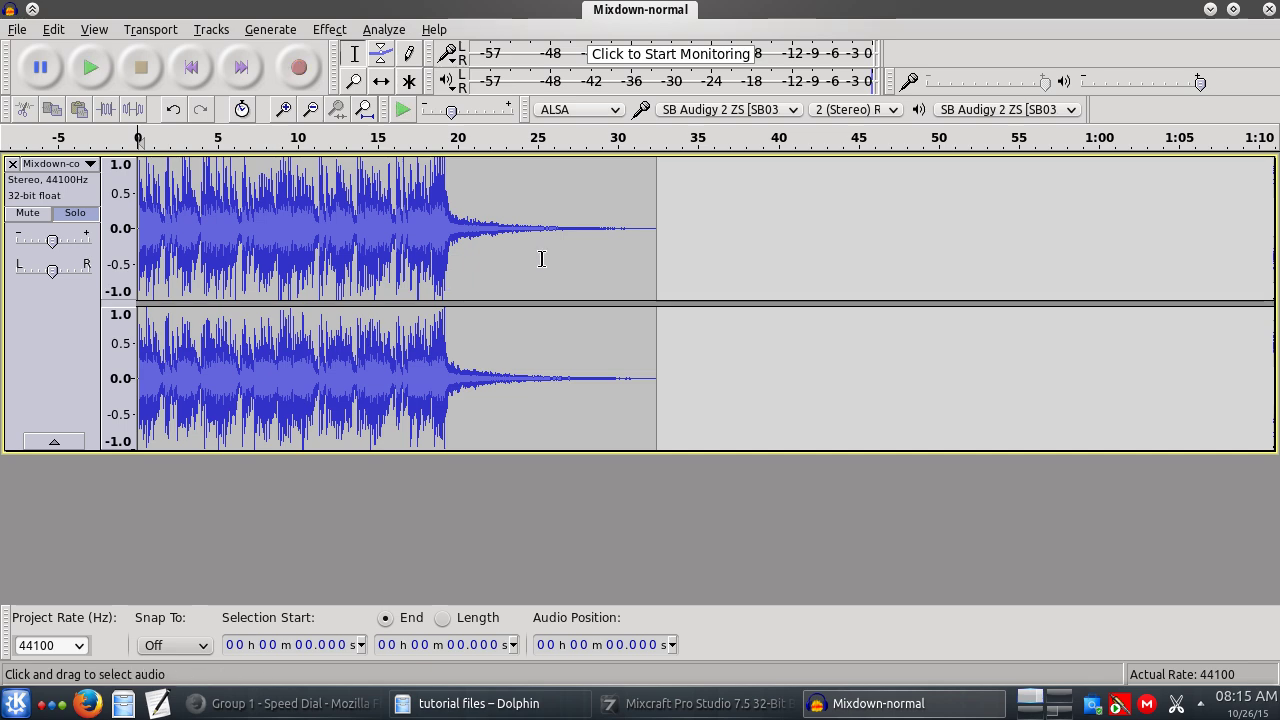
Audition the track's ending and fade-out from about 17.9 s.
{"action": "left_click", "coordinate": [427, 236]}
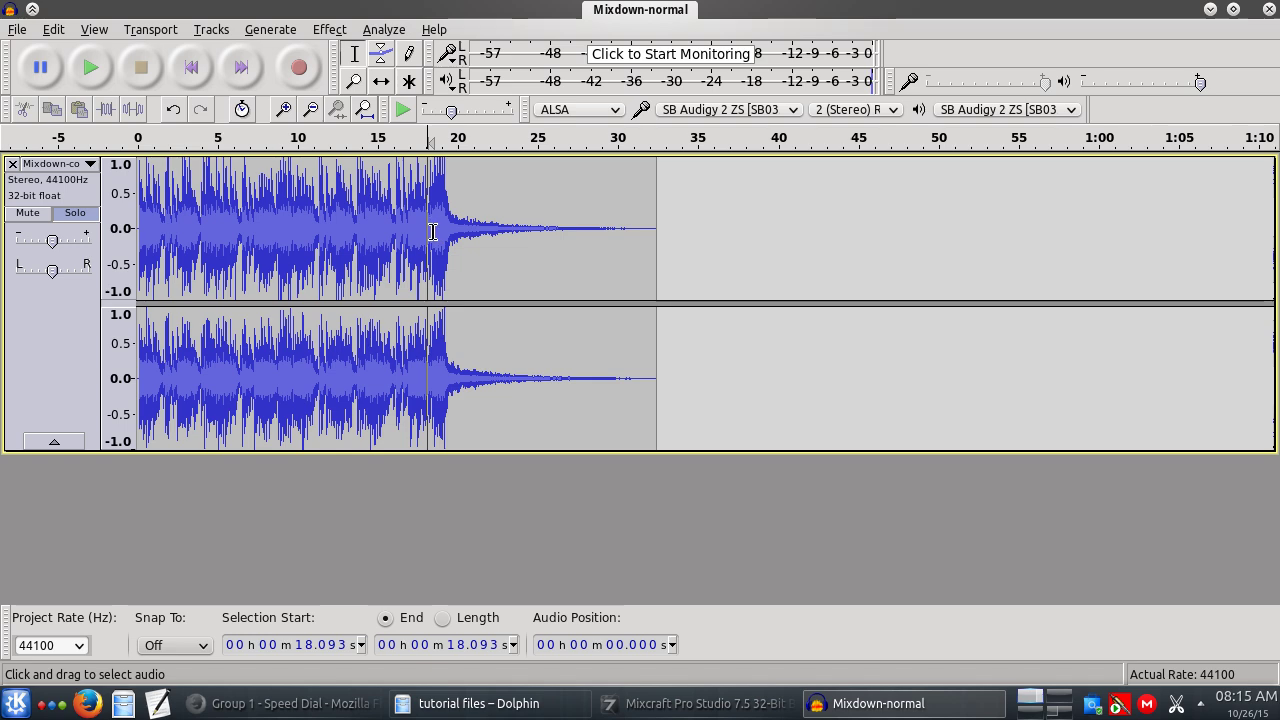
{"action": "left_click", "coordinate": [424, 205]}
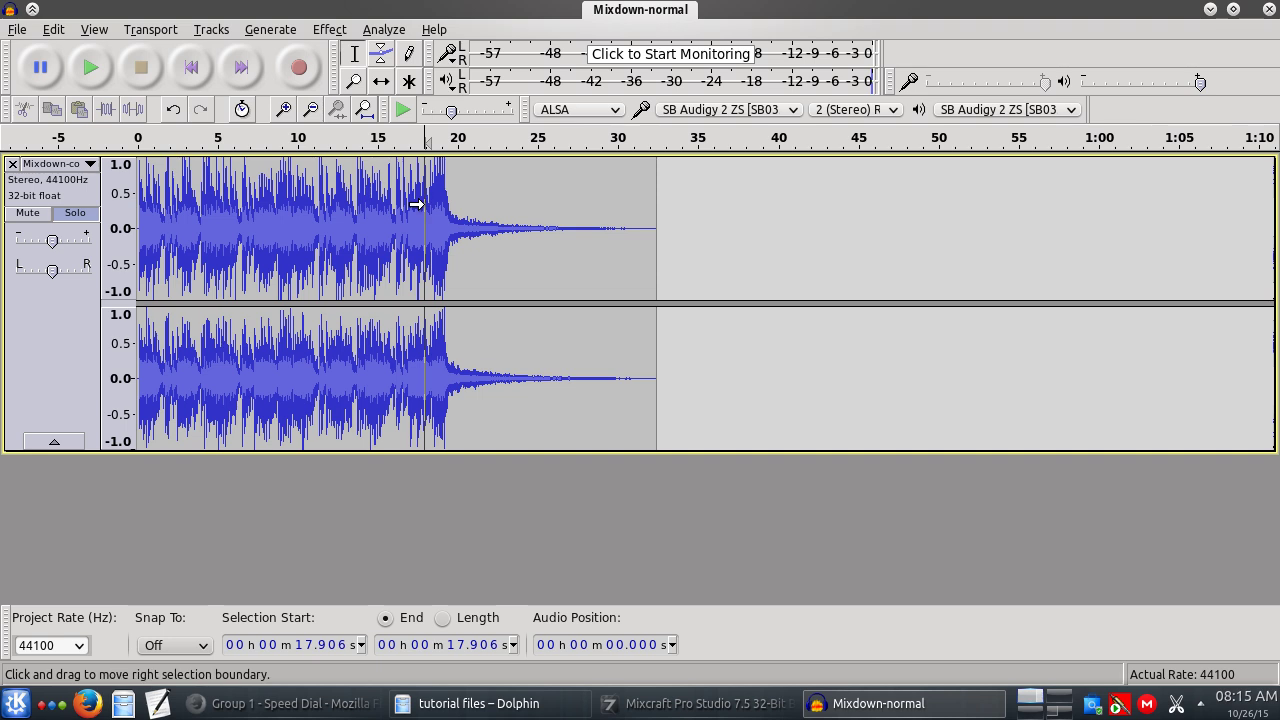
{"action": "key", "text": "space"}
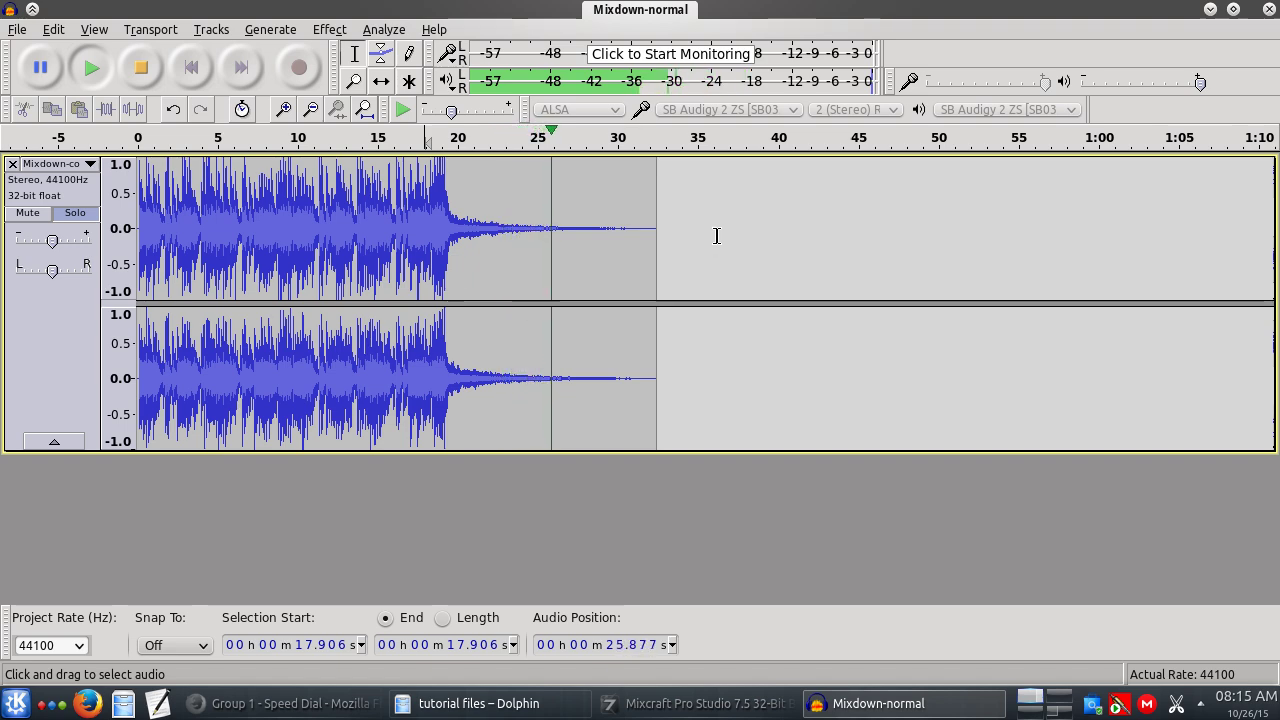
{"action": "key", "text": "space"}
Delete the track's tail beyond about 26.2 s and apply Fade Out from about 21.7 s to the new end.
{"action": "left_click_drag", "start_coordinate": [688, 249], "coordinate": [557, 270]}
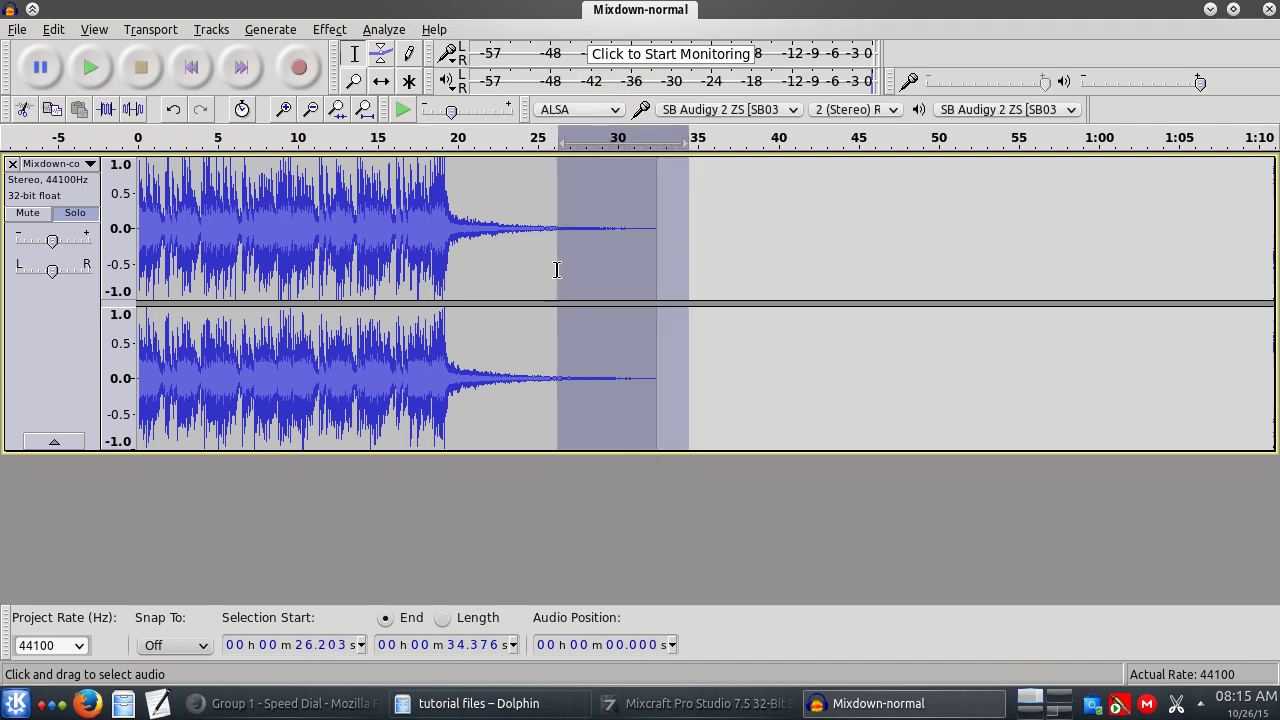
{"action": "key", "text": "Delete"}
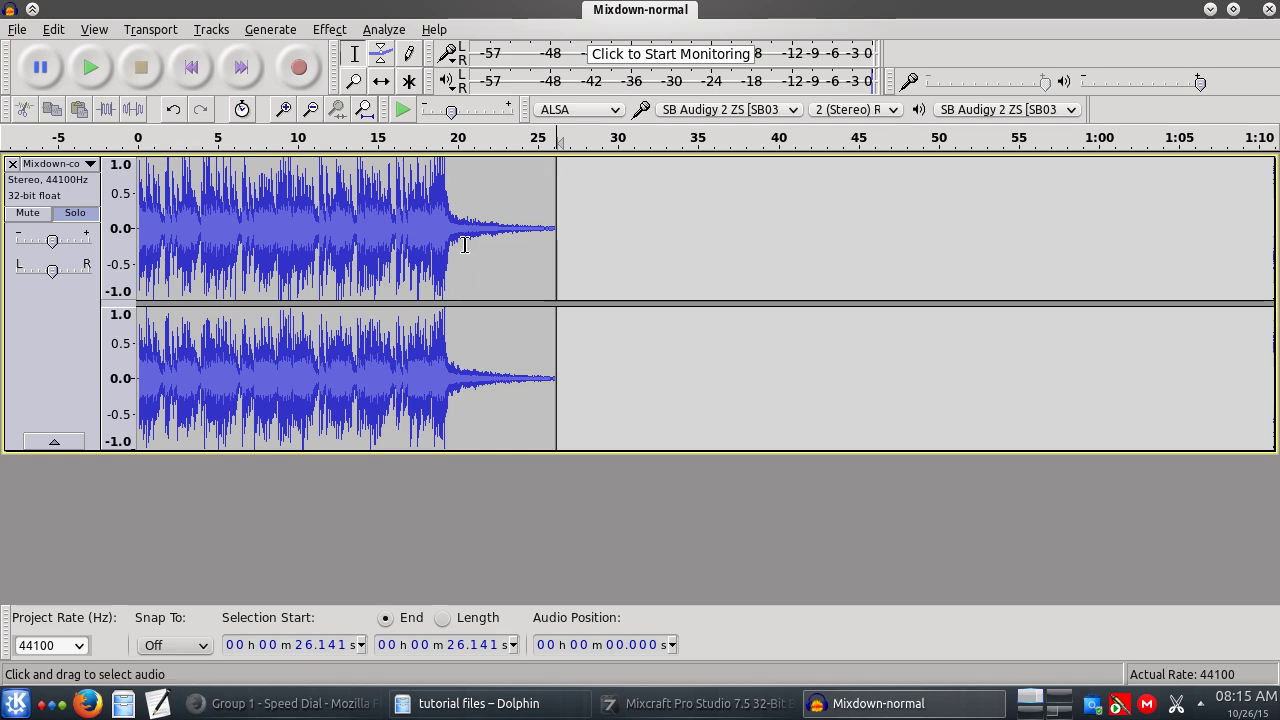
{"action": "left_click_drag", "start_coordinate": [486, 244], "coordinate": [555, 249]}
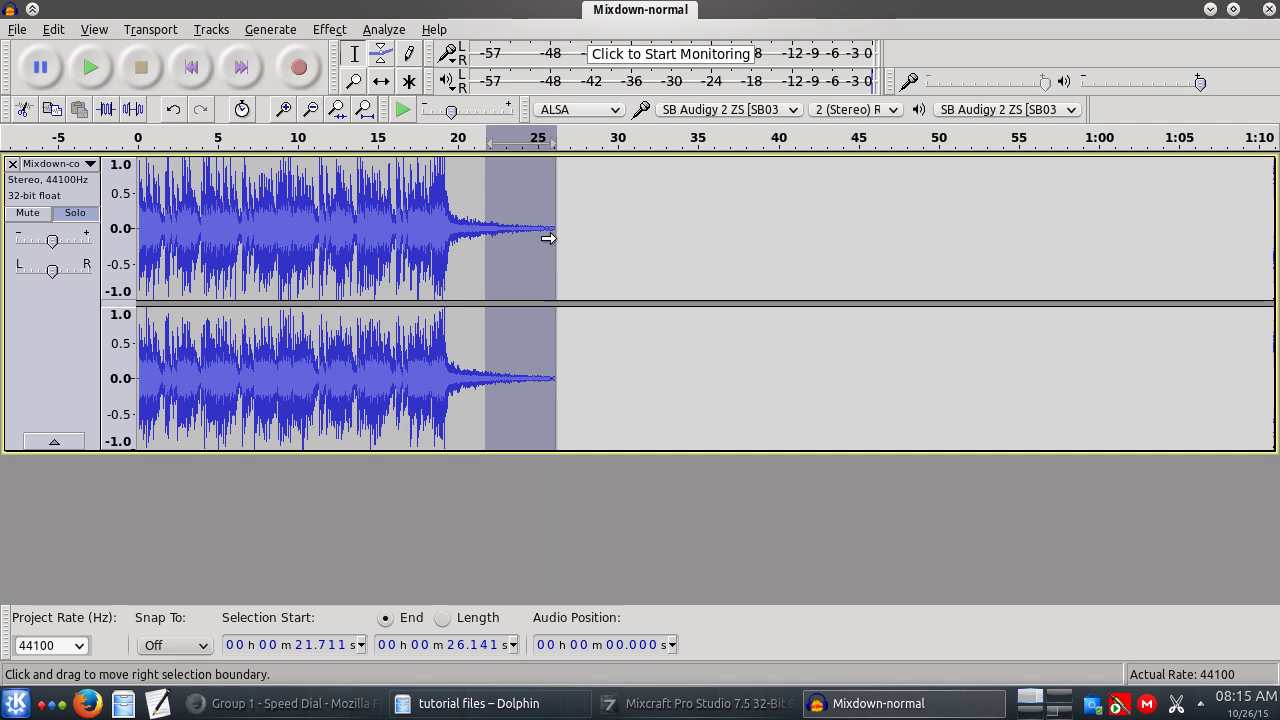
{"action": "left_click", "coordinate": [325, 28]}
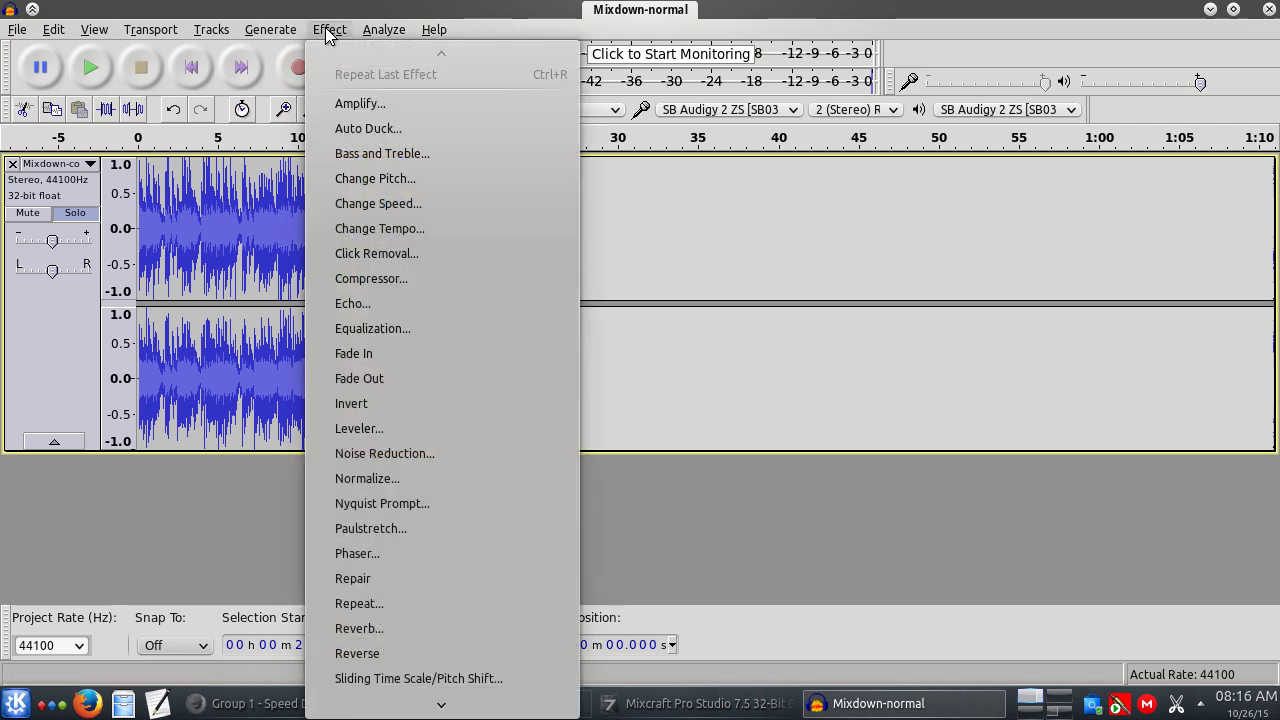
{"action": "left_click", "coordinate": [390, 378]}
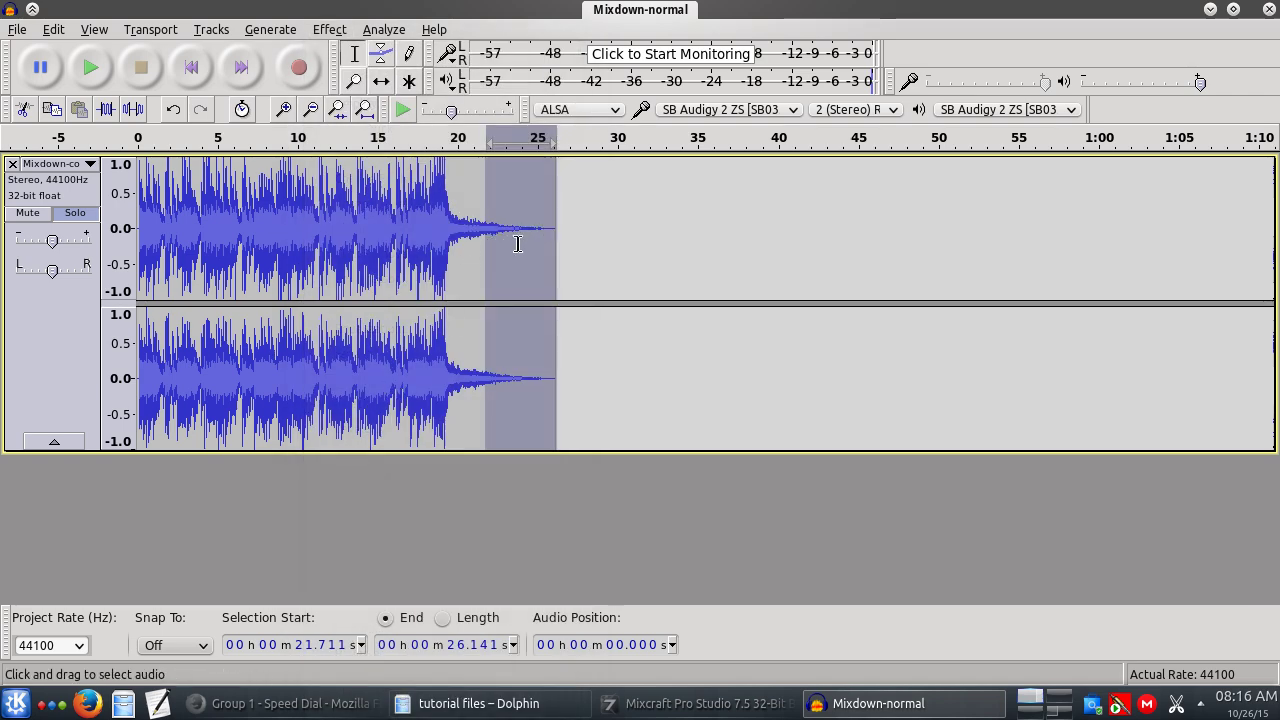
Audition the faded ending from about 18.2 s and return the cursor to the track's start.
{"action": "left_click", "coordinate": [429, 219]}
{"action": "key", "text": "space"}
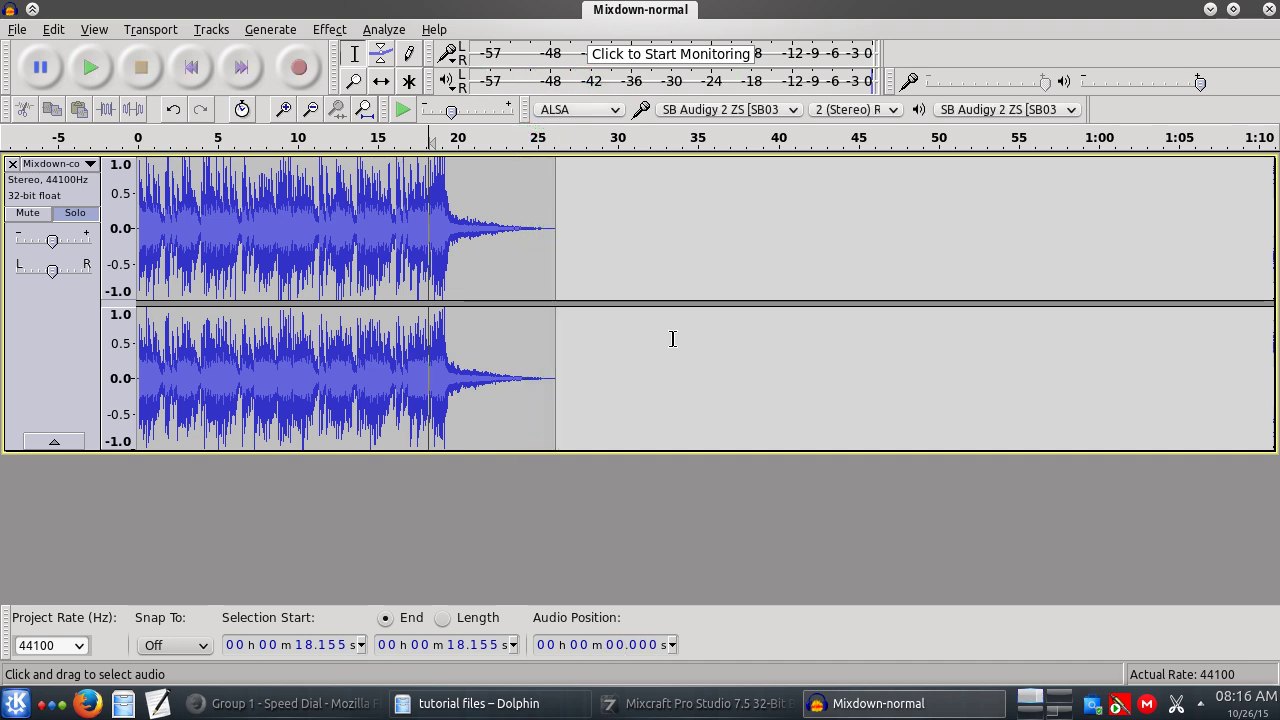
{"action": "left_click", "coordinate": [192, 72]}
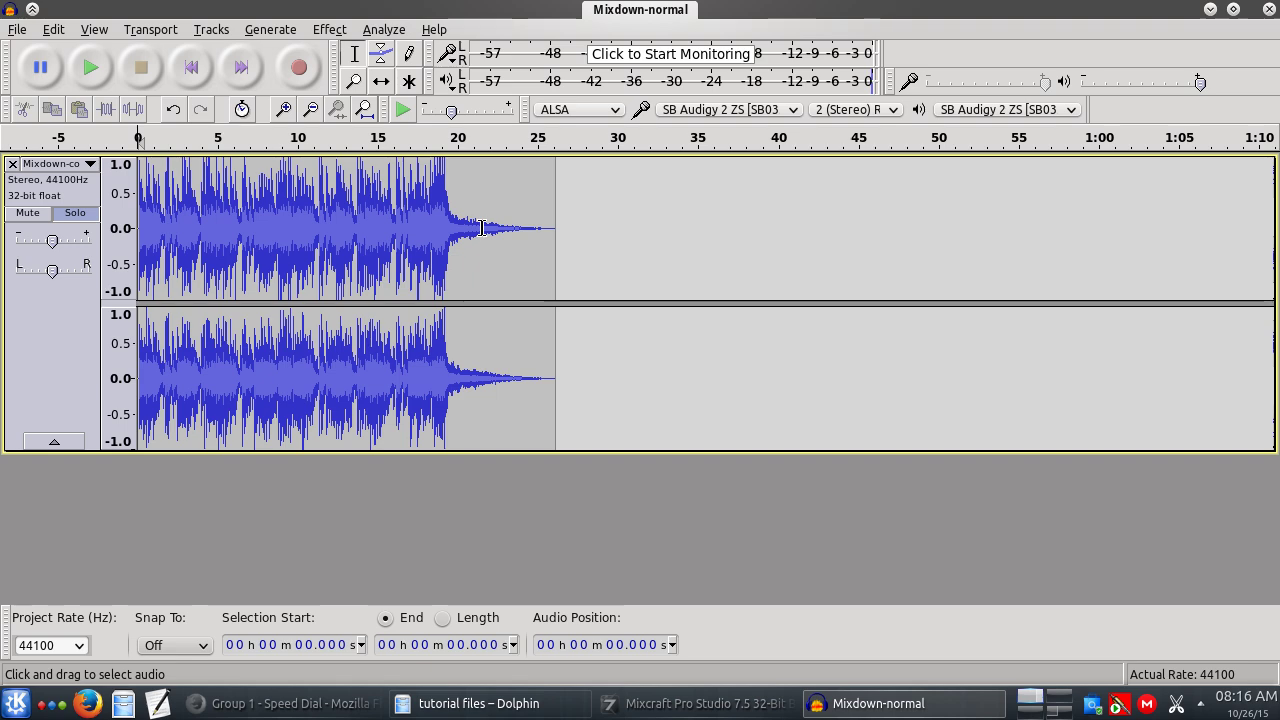
Examine the waveform's individual sample peaks near 19.04 s, then view the full track again.
{"action": "left_click", "coordinate": [57, 326]}
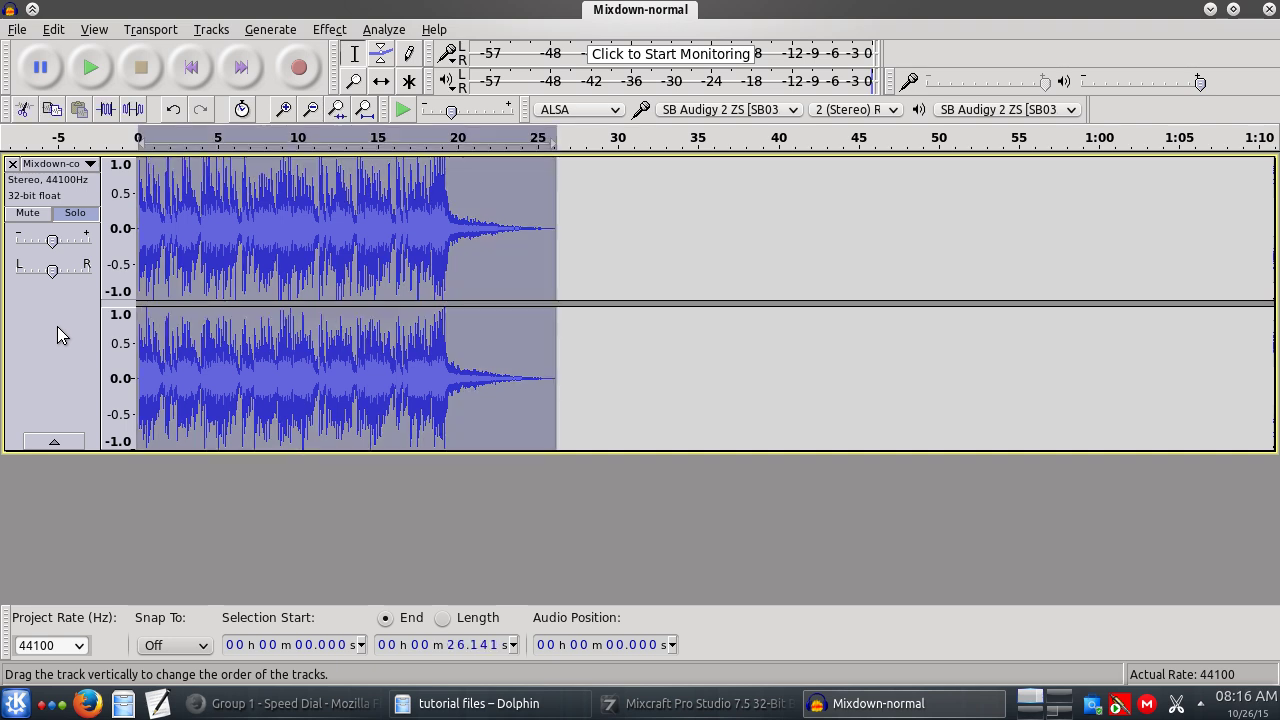
{"action": "left_click", "coordinate": [191, 67]}
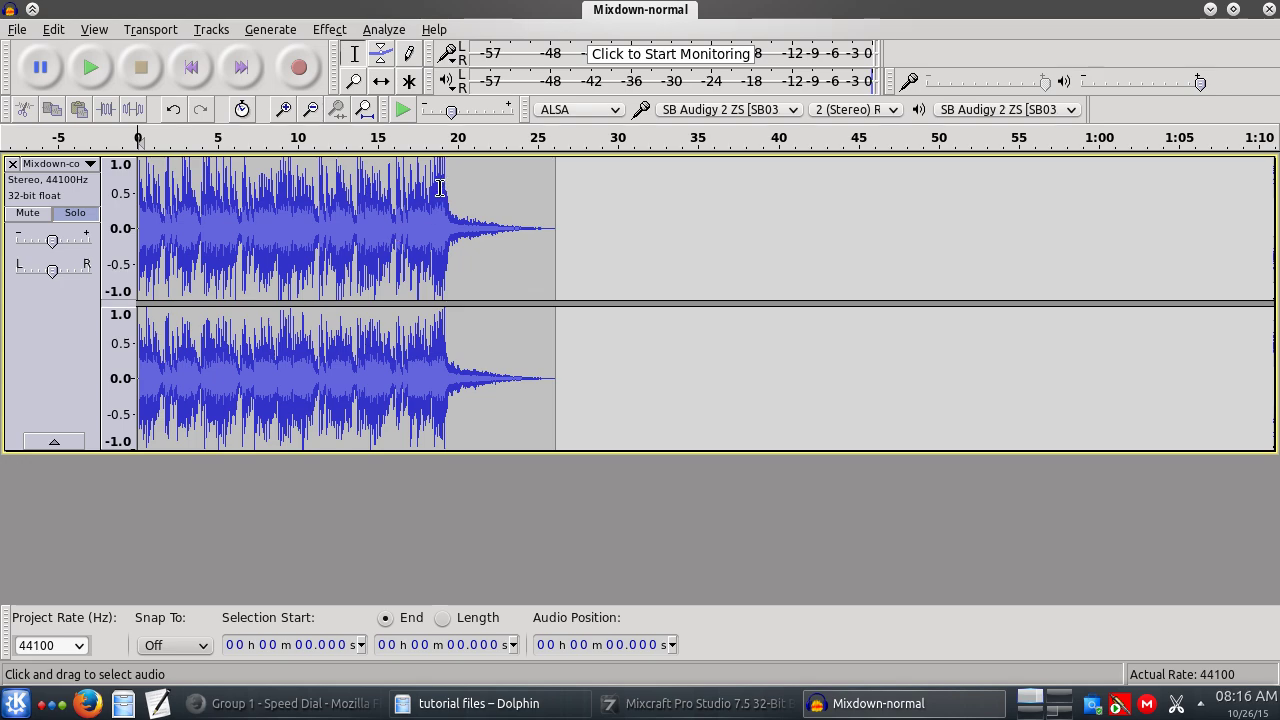
{"action": "scroll", "coordinate": [440, 187], "scroll_direction": "up", "scroll_amount": 4}
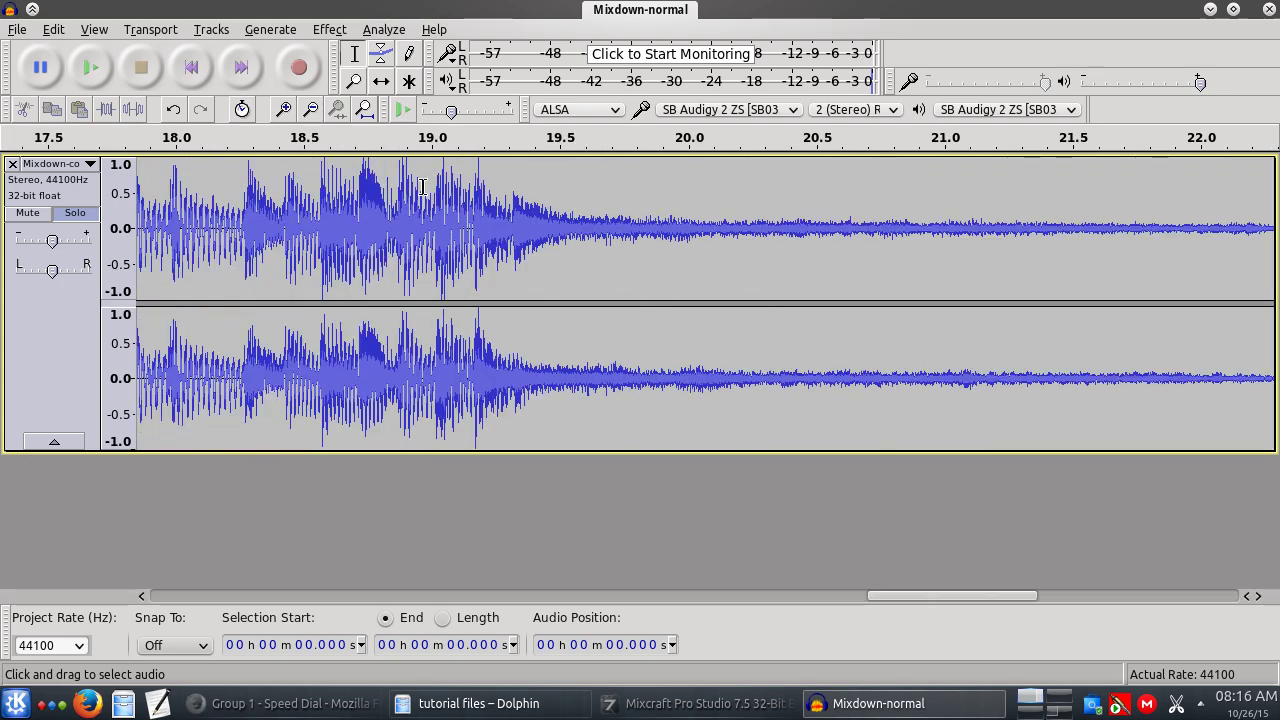
{"action": "scroll", "coordinate": [422, 187], "scroll_direction": "up", "scroll_amount": 10}
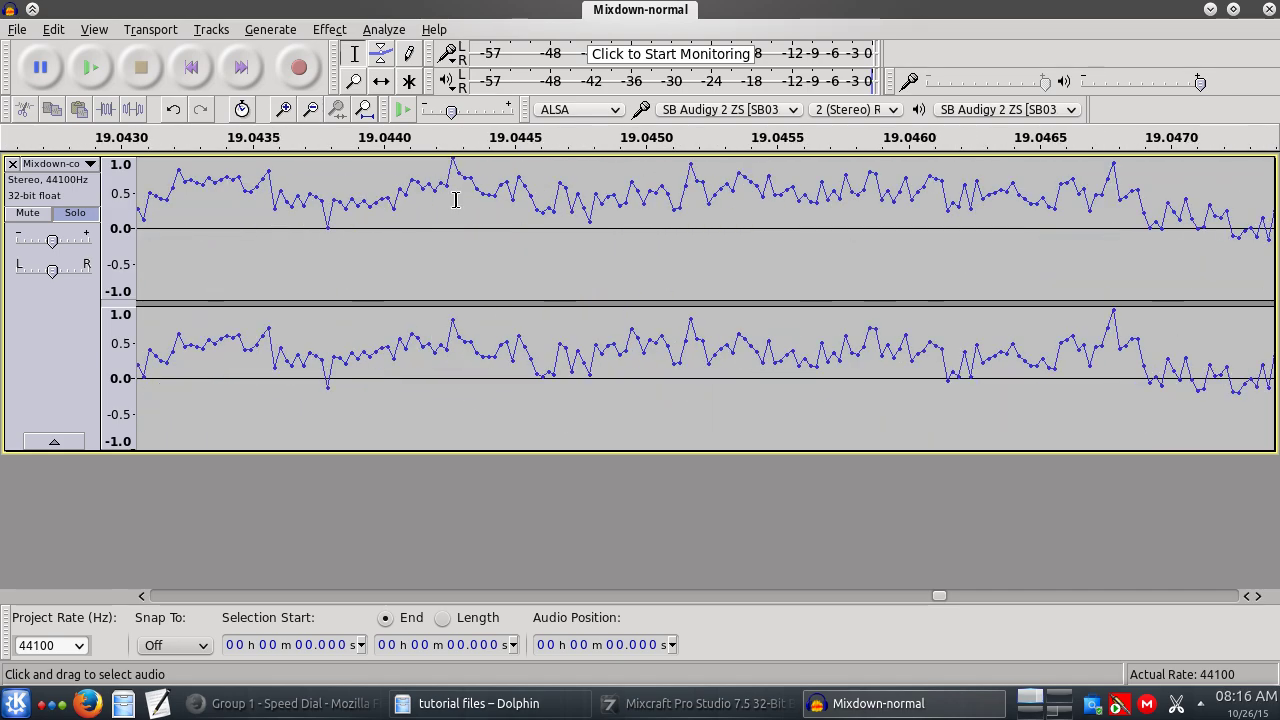
{"action": "scroll", "coordinate": [450, 200], "scroll_direction": "down", "scroll_amount": 18}
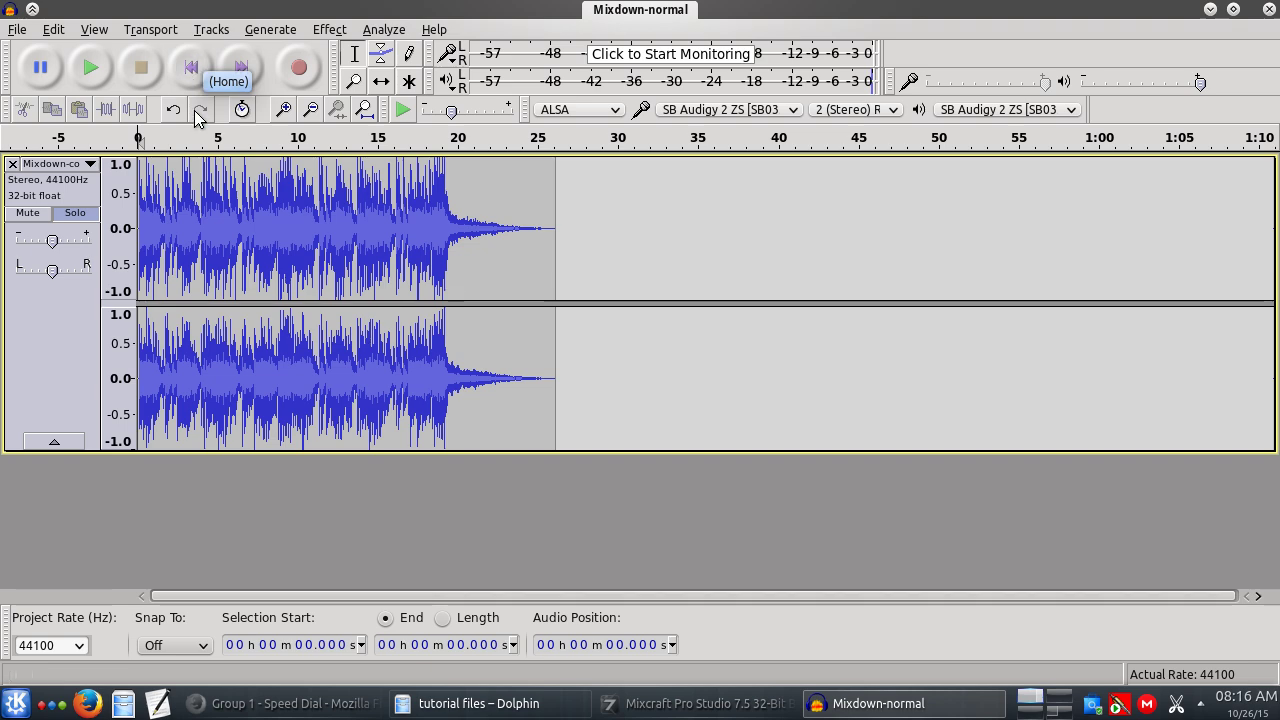
{"action": "left_click", "coordinate": [49, 356]}
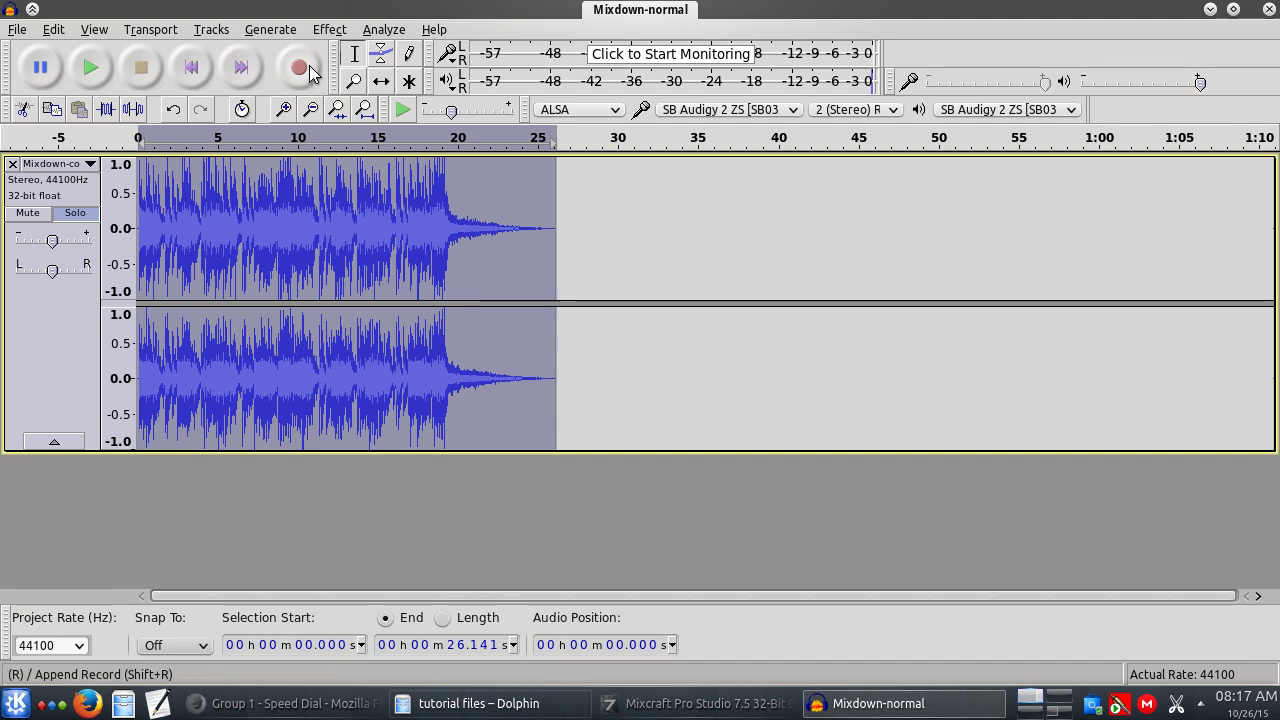
{"action": "left_click", "coordinate": [191, 67]}
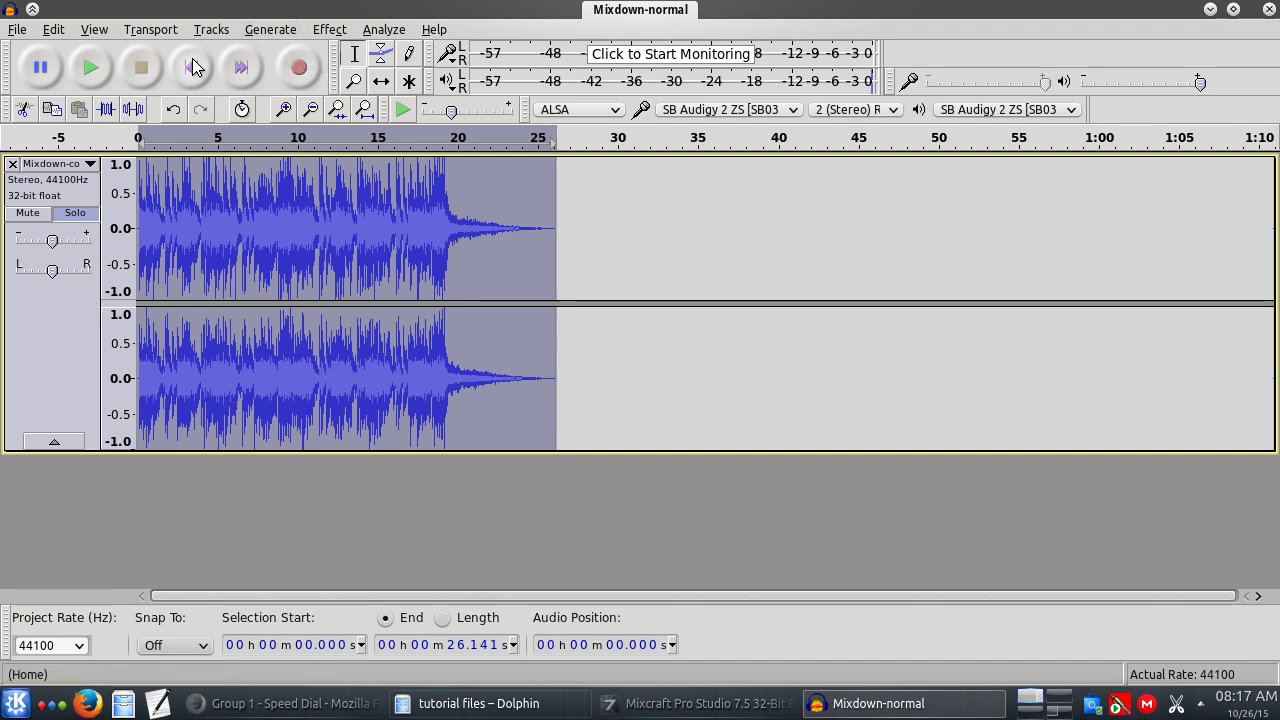
{"action": "left_click", "coordinate": [53, 334]}
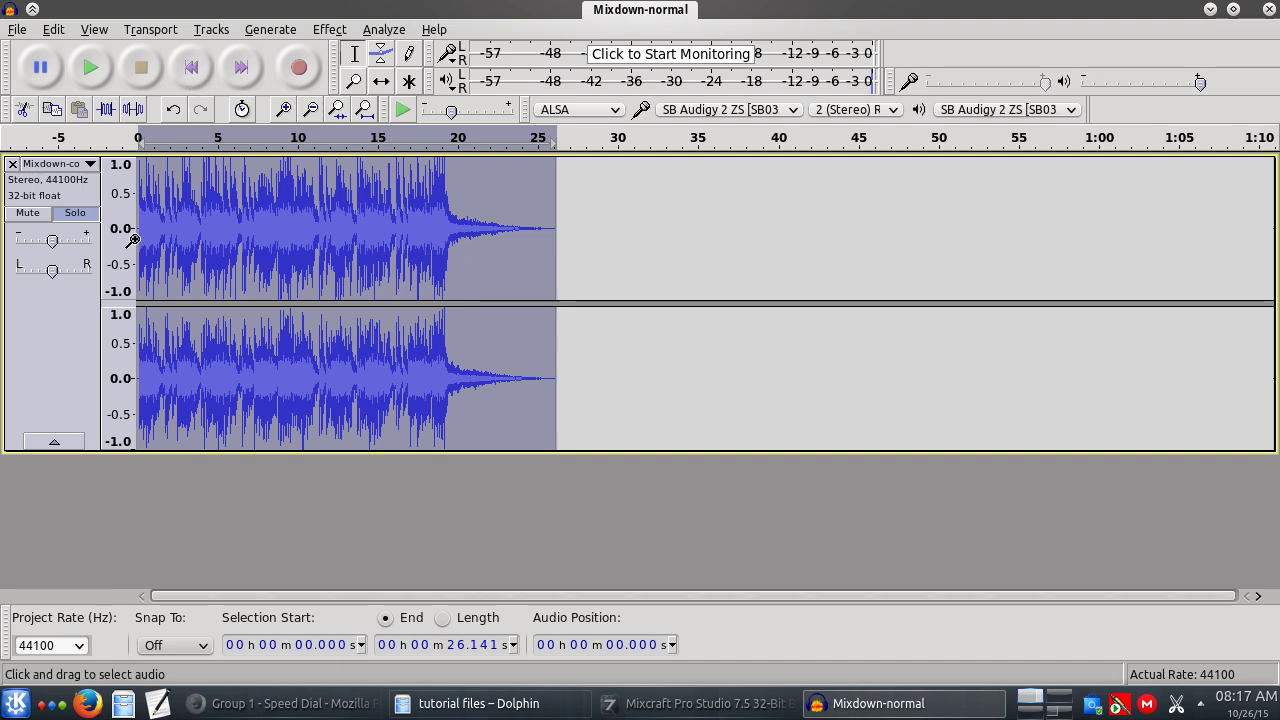
{"action": "left_click", "coordinate": [196, 77]}
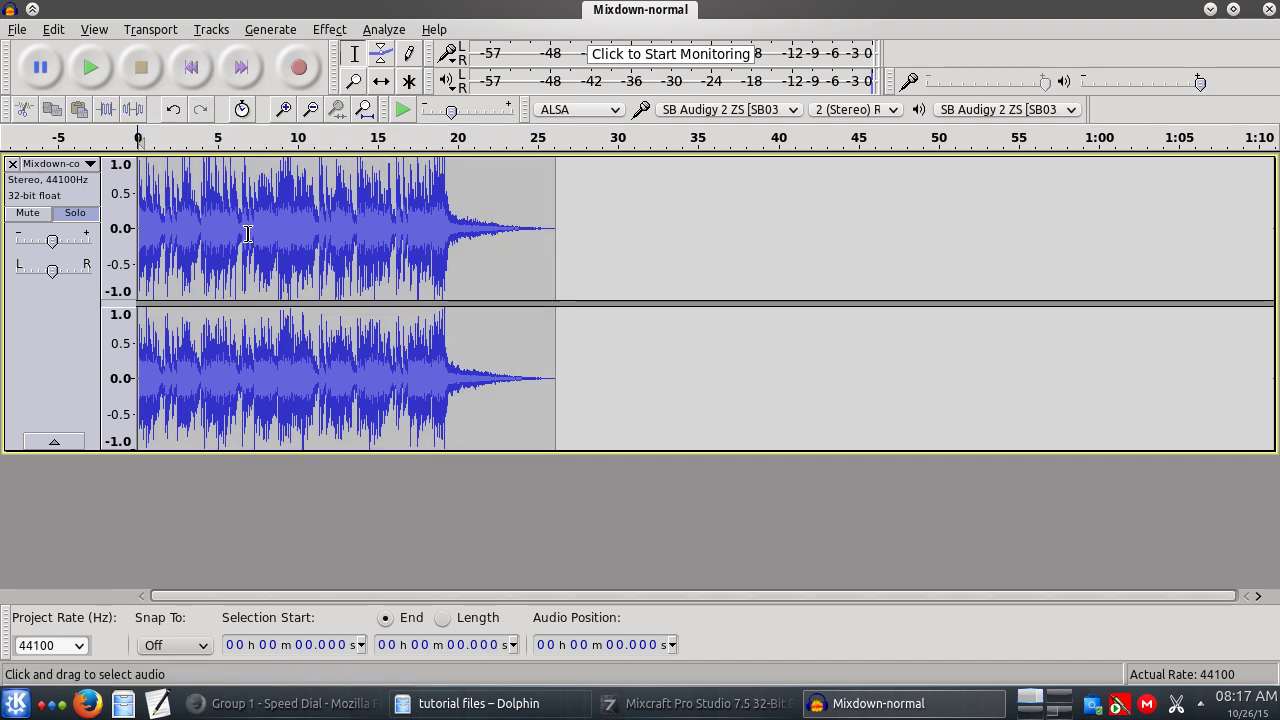
{"action": "left_click_drag", "start_coordinate": [322, 228], "coordinate": [356, 226]}
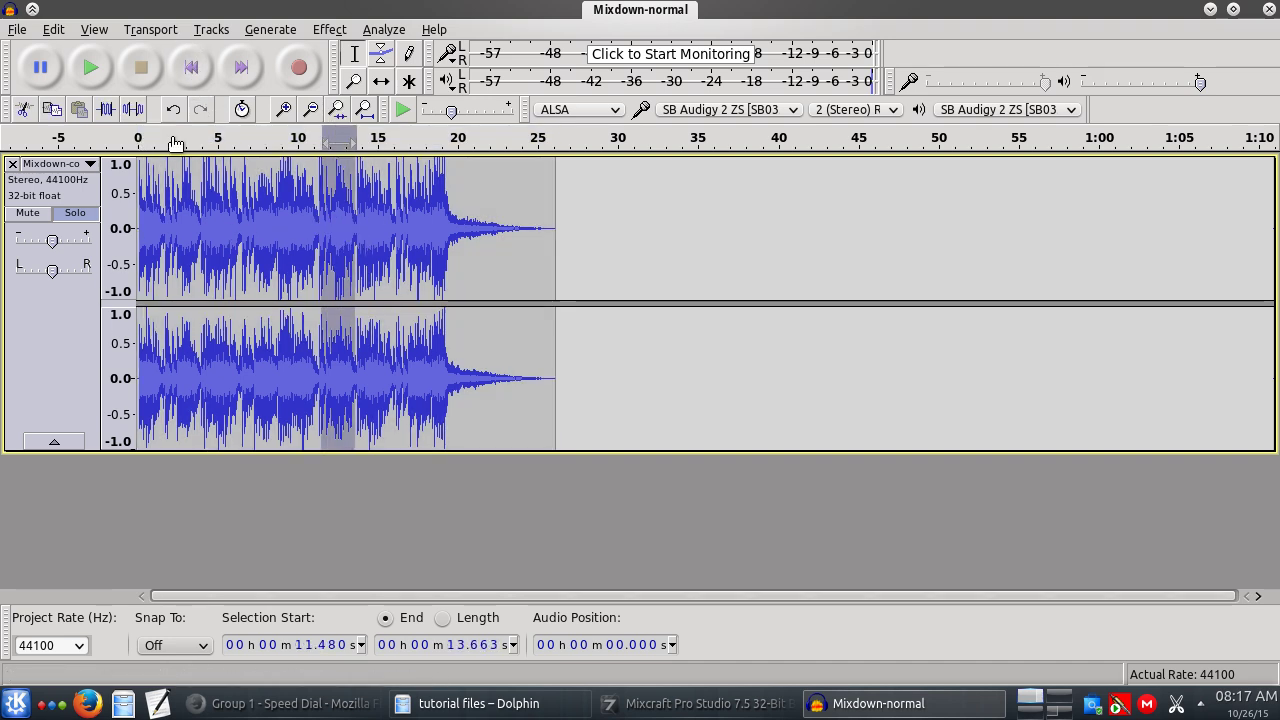
{"action": "left_click", "coordinate": [191, 68]}
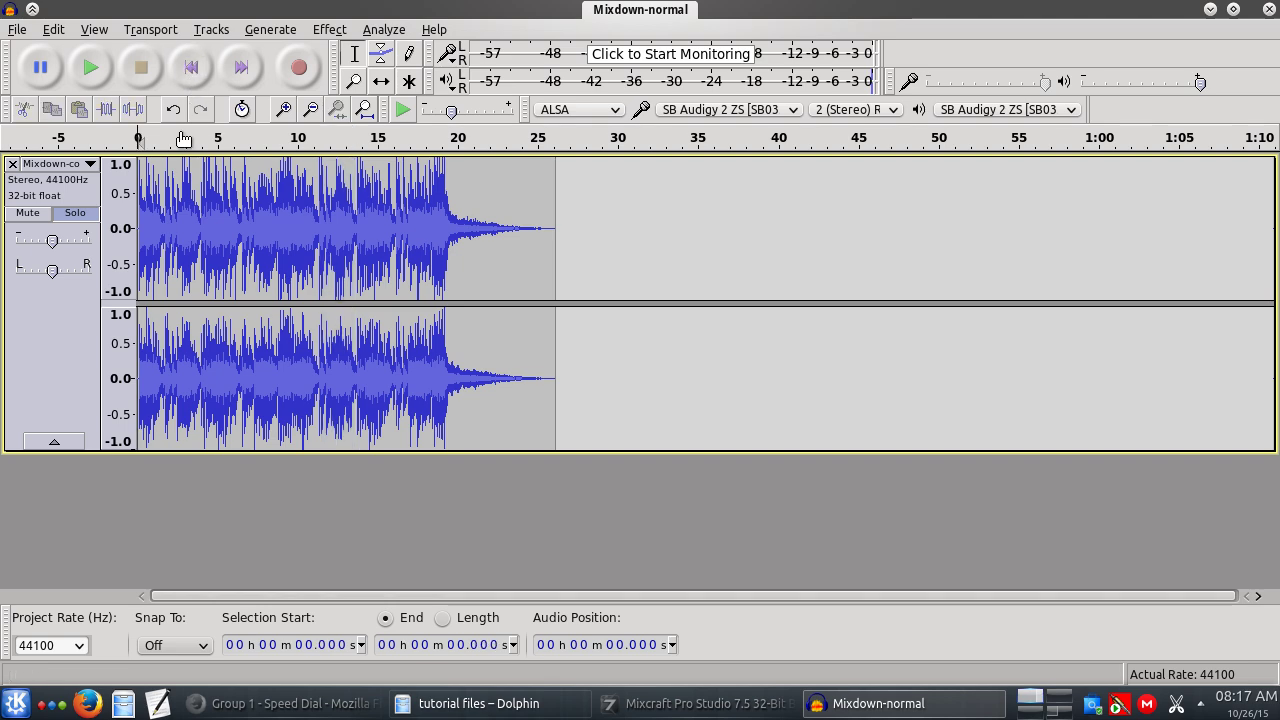
Amplify the whole track to a new peak amplitude of -0.5 dB.
{"action": "left_click", "coordinate": [331, 34]}
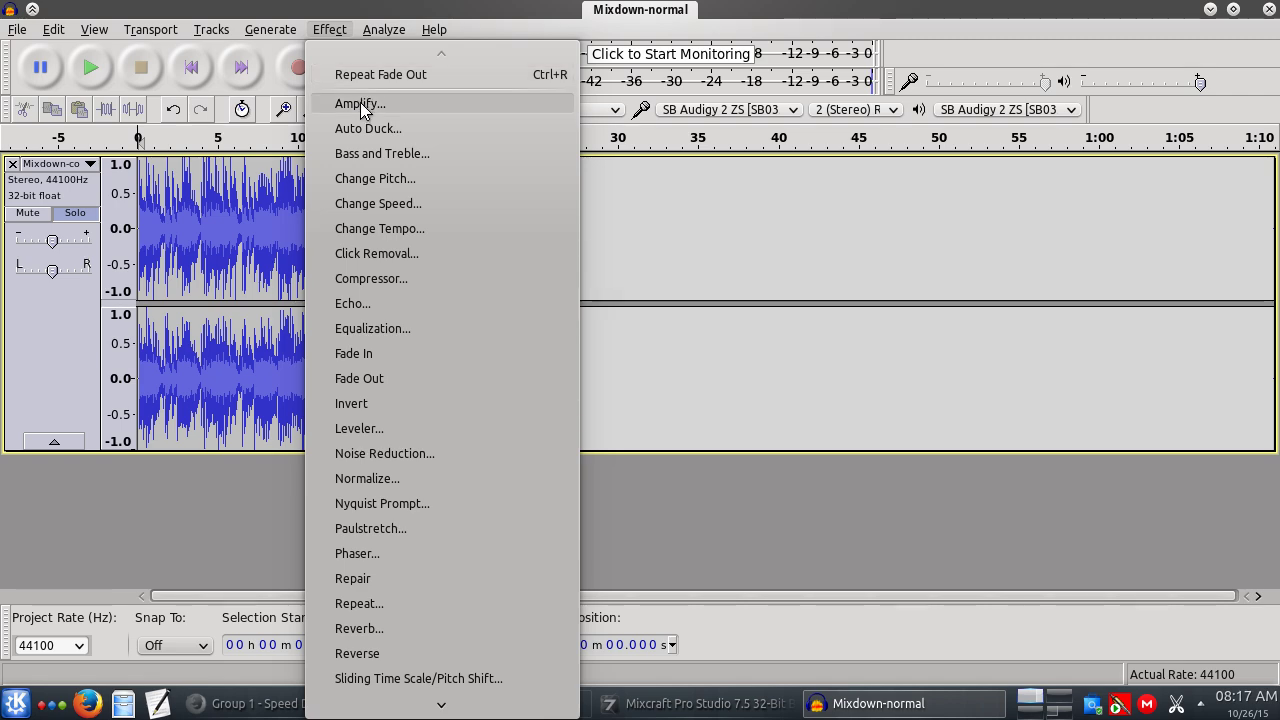
{"action": "left_click", "coordinate": [430, 103]}
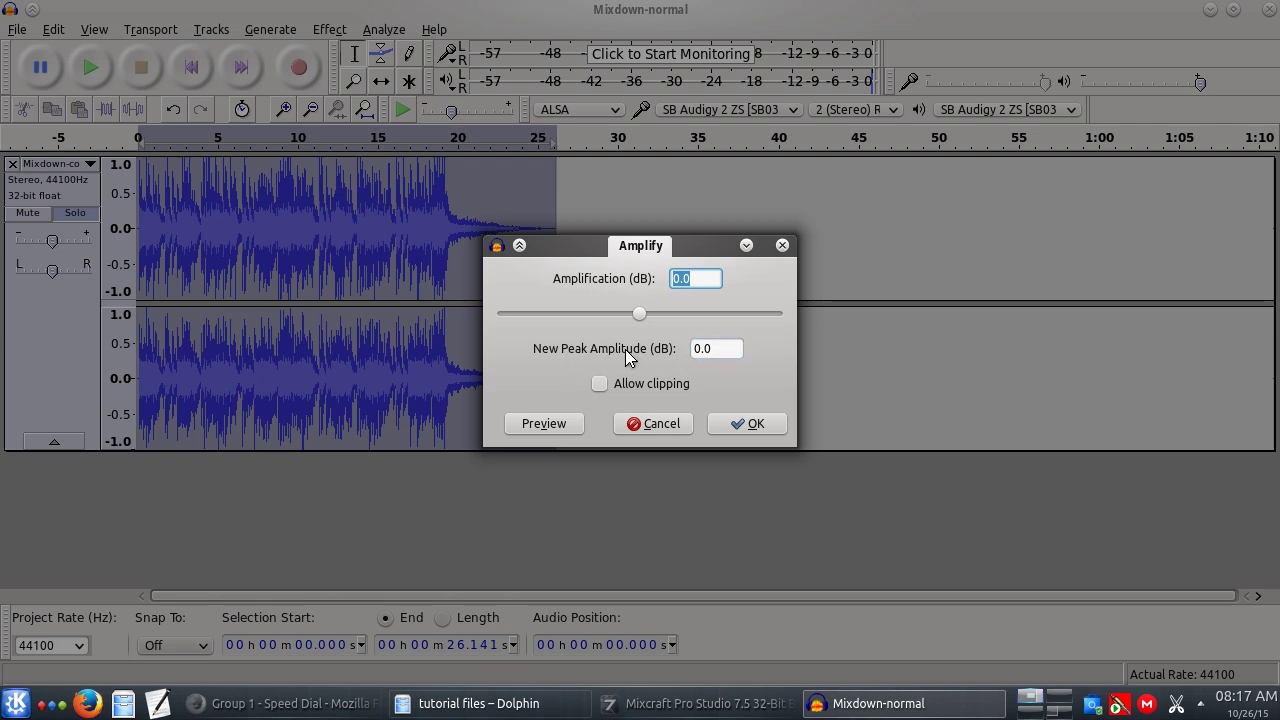
{"action": "left_click_drag", "start_coordinate": [730, 348], "coordinate": [689, 348]}
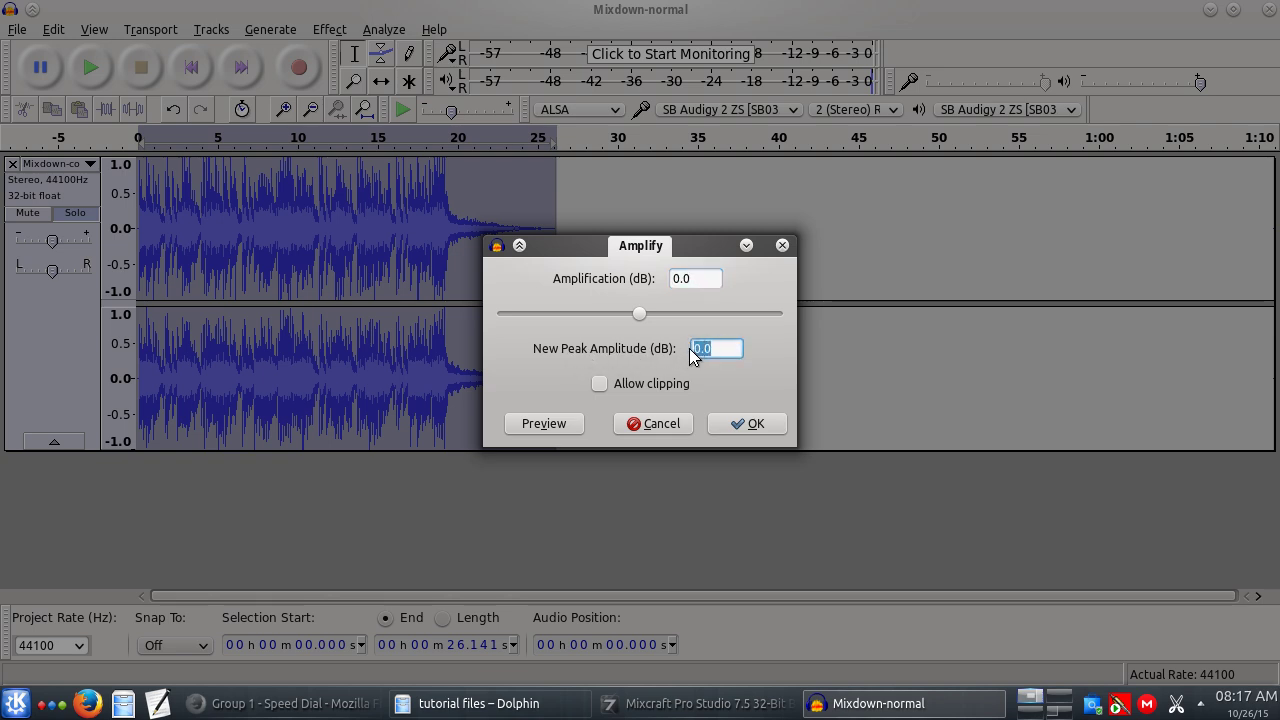
{"action": "type", "text": "-0.5"}
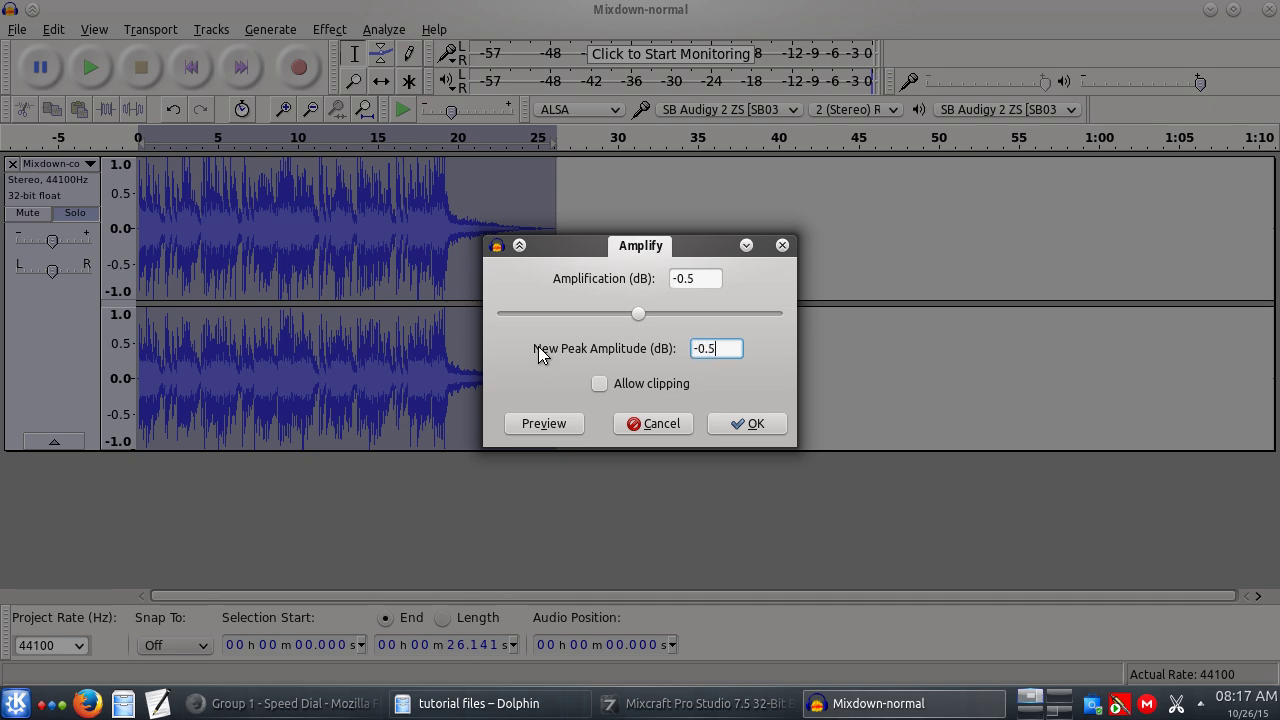
{"action": "left_click", "coordinate": [750, 424]}
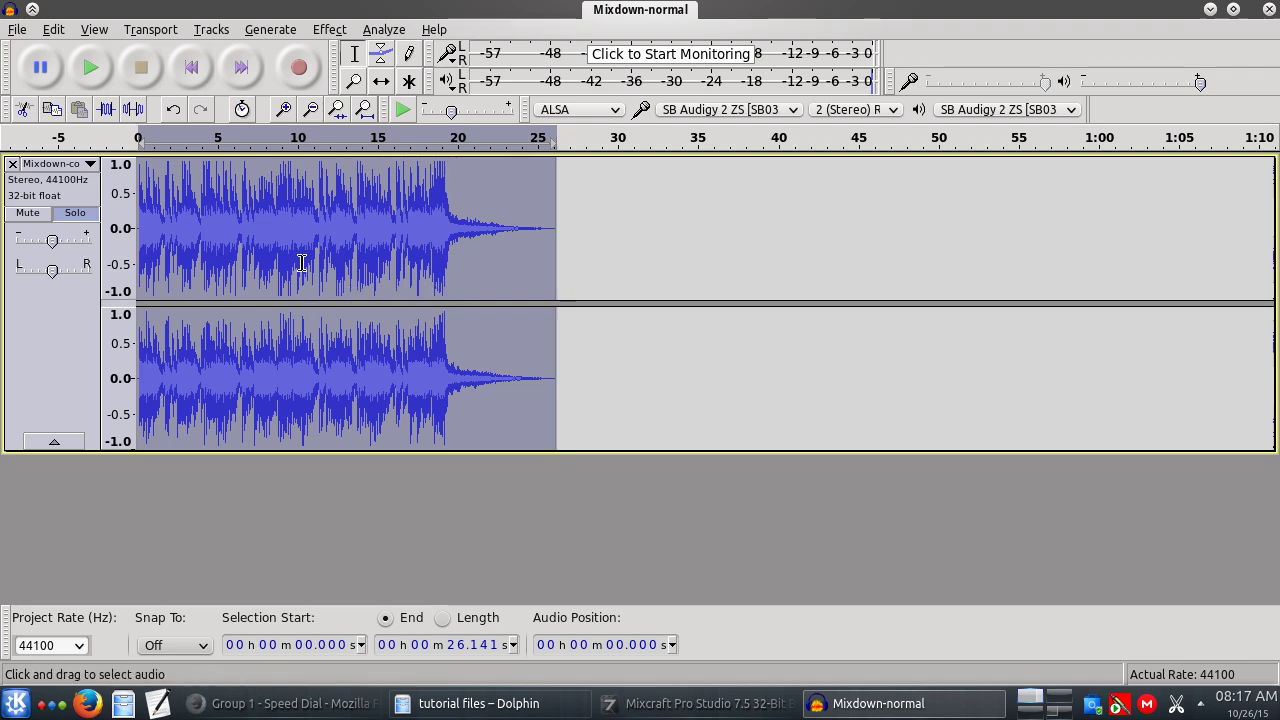
Compare the waveform's peaks with and without amplification by undoing and redoing Amplify, and return the cursor to the start.
{"action": "left_click", "coordinate": [321, 239]}
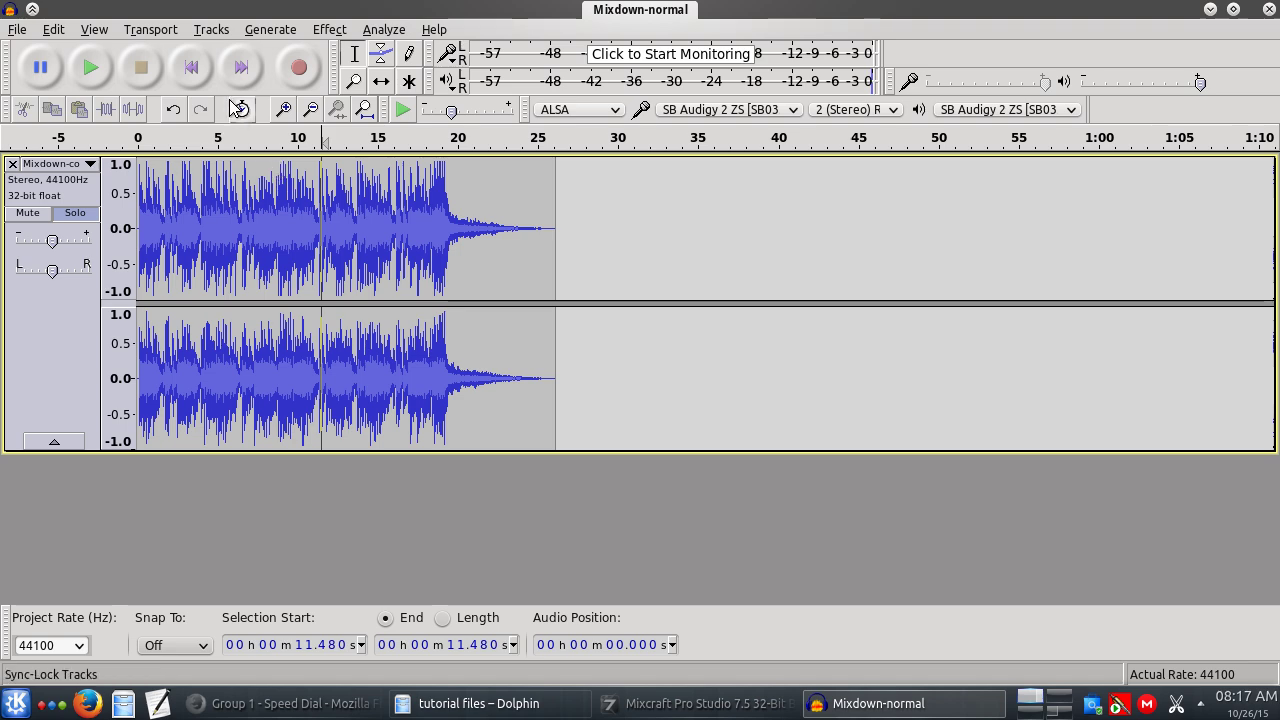
{"action": "left_click", "coordinate": [196, 78]}
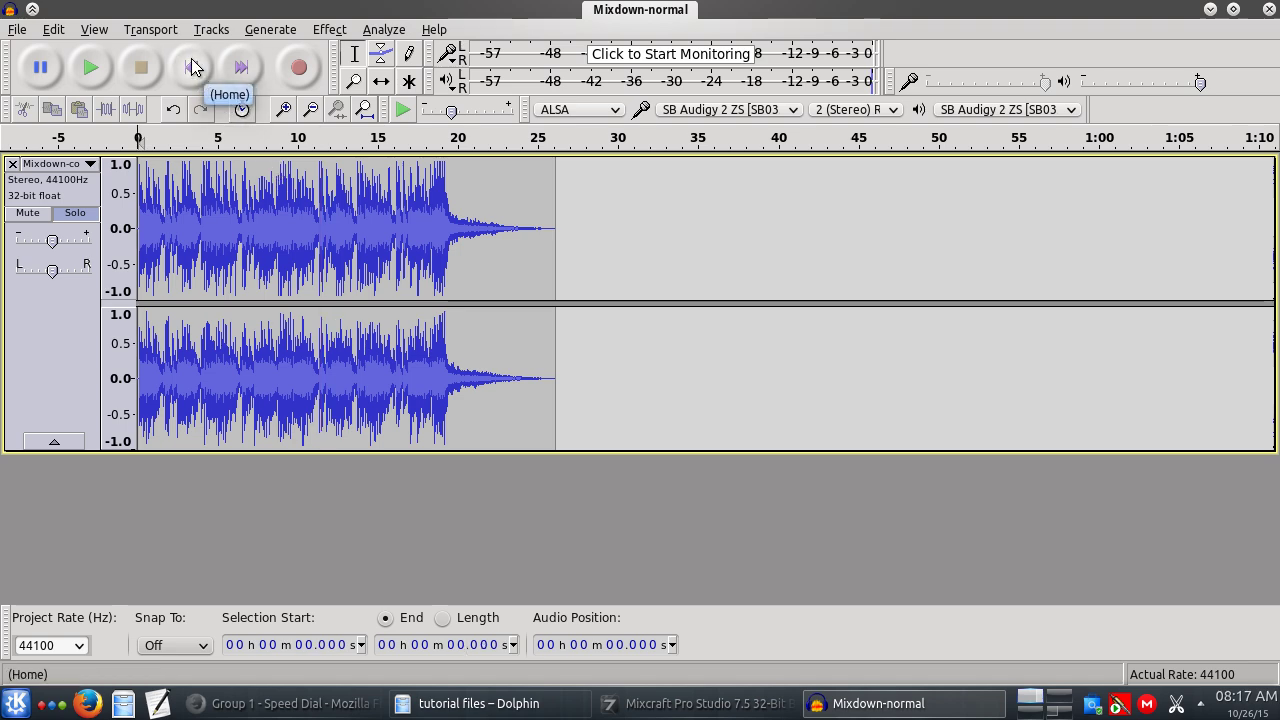
{"action": "left_click", "coordinate": [53, 30]}
{"action": "left_click", "coordinate": [53, 31]}
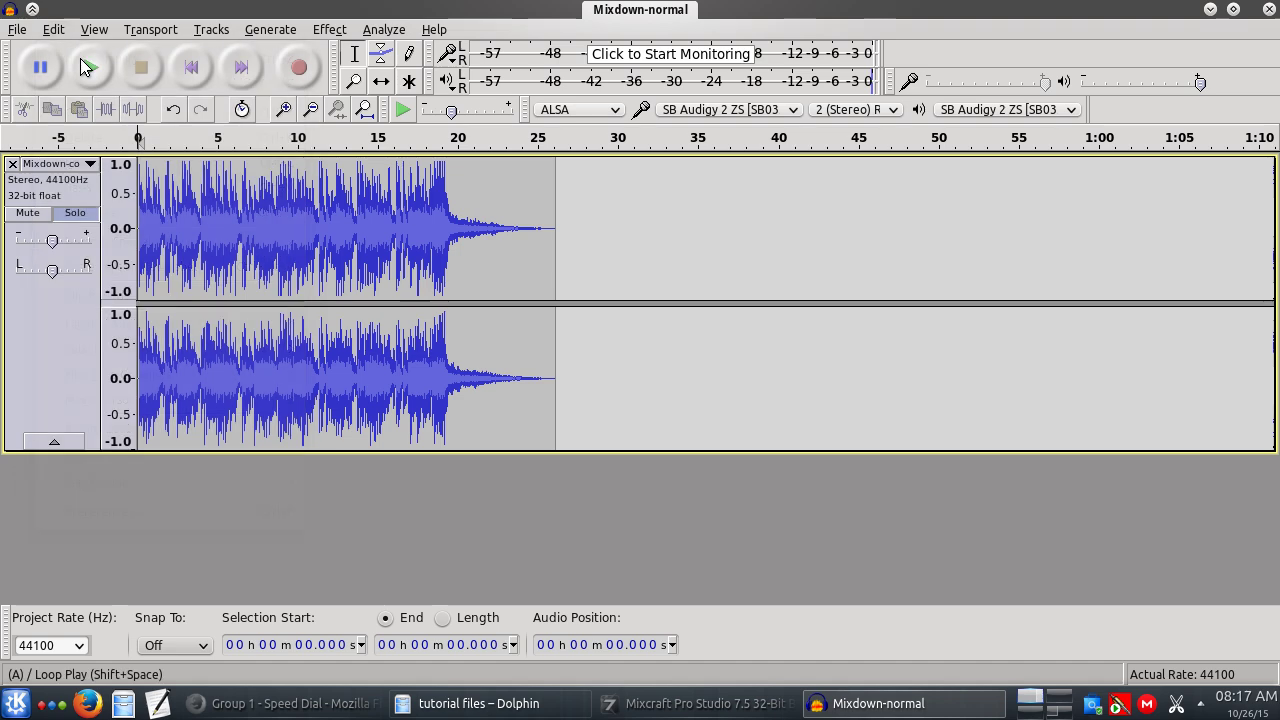
{"action": "left_click", "coordinate": [91, 75]}
{"action": "key", "text": "ctrl+a"}
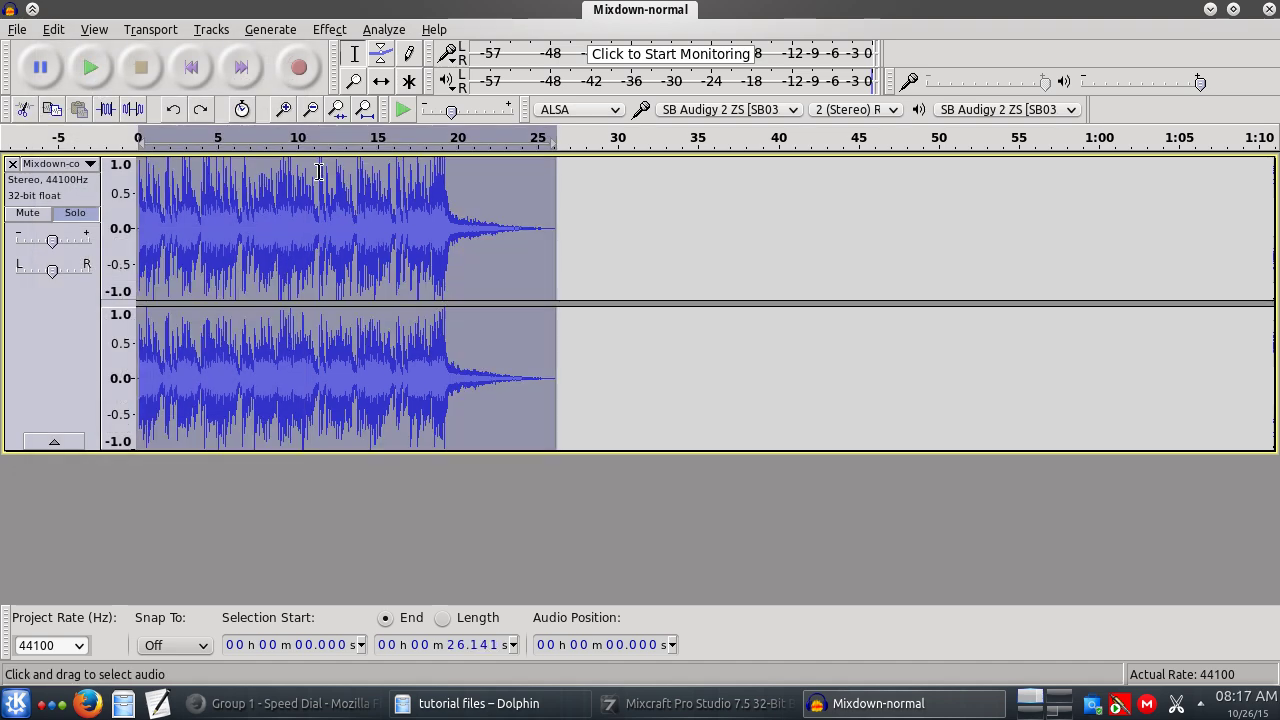
{"action": "left_click", "coordinate": [322, 244]}
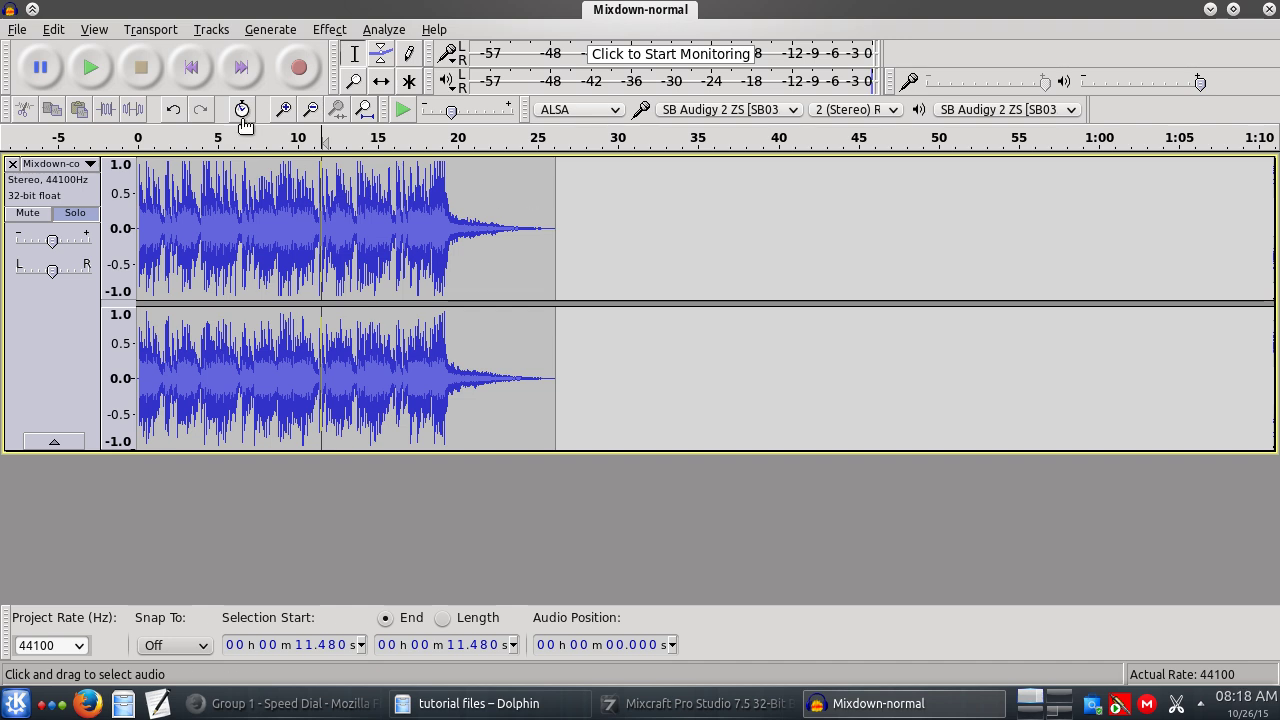
{"action": "left_click", "coordinate": [189, 67]}
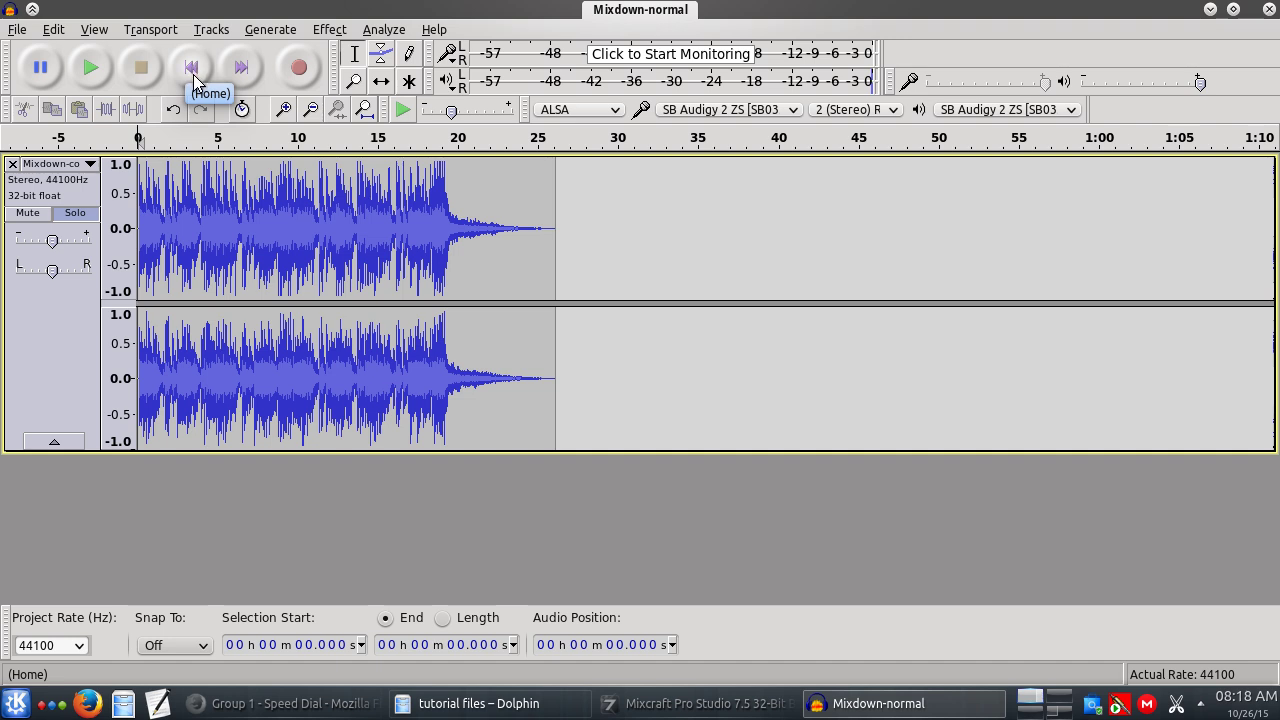
Begin exporting the audio as Mixdown-normal and set the export format to FLAC Files.
{"action": "left_click", "coordinate": [16, 32]}
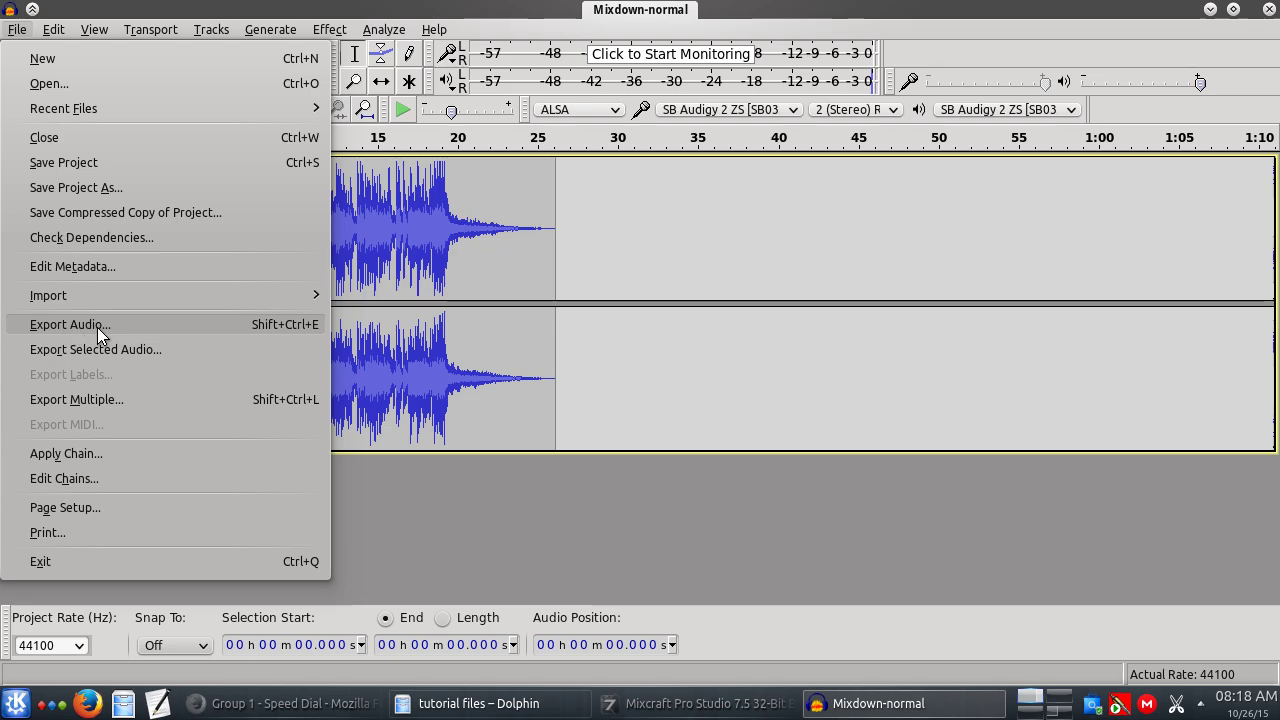
{"action": "left_click", "coordinate": [124, 325]}
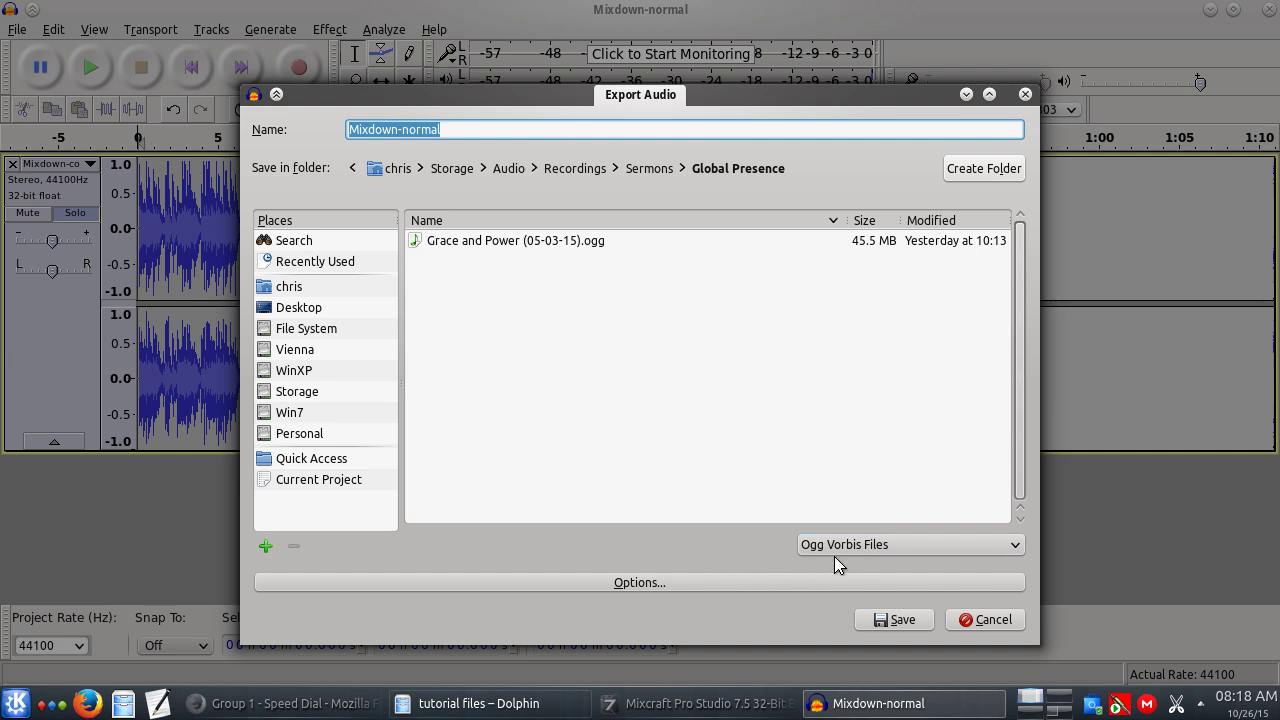
{"action": "left_click", "coordinate": [872, 542]}
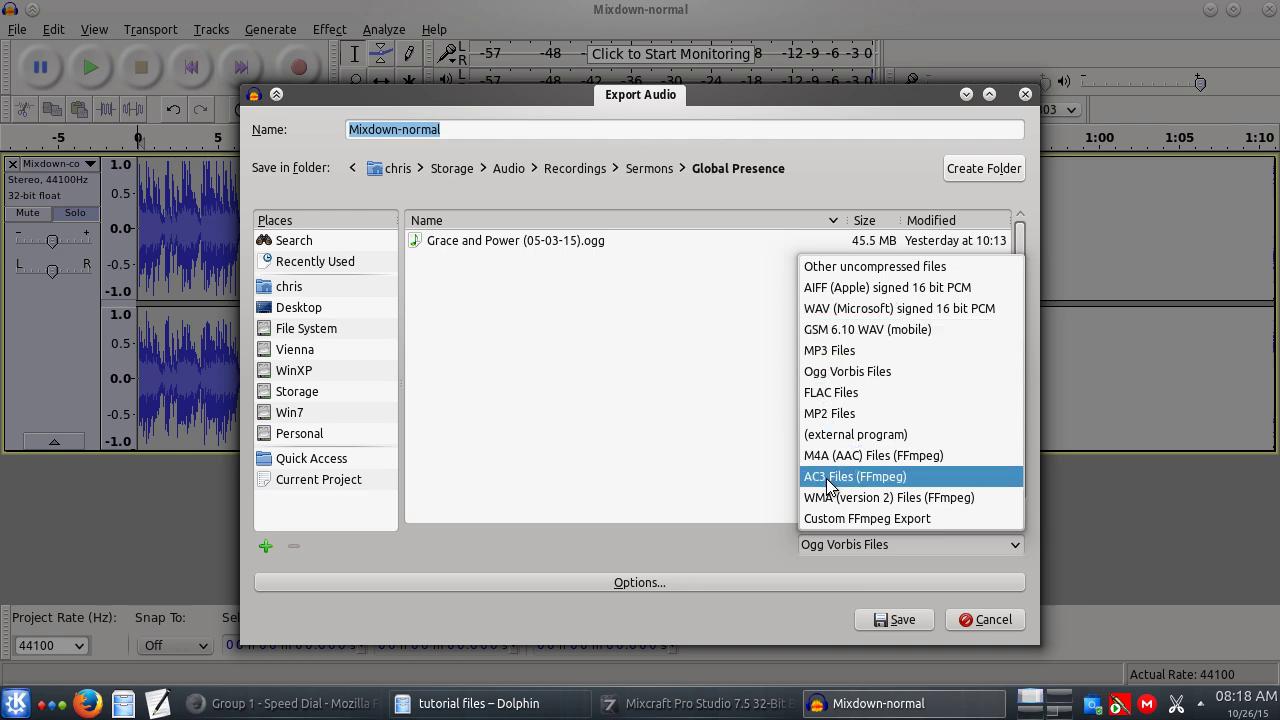
{"action": "left_click", "coordinate": [826, 394]}
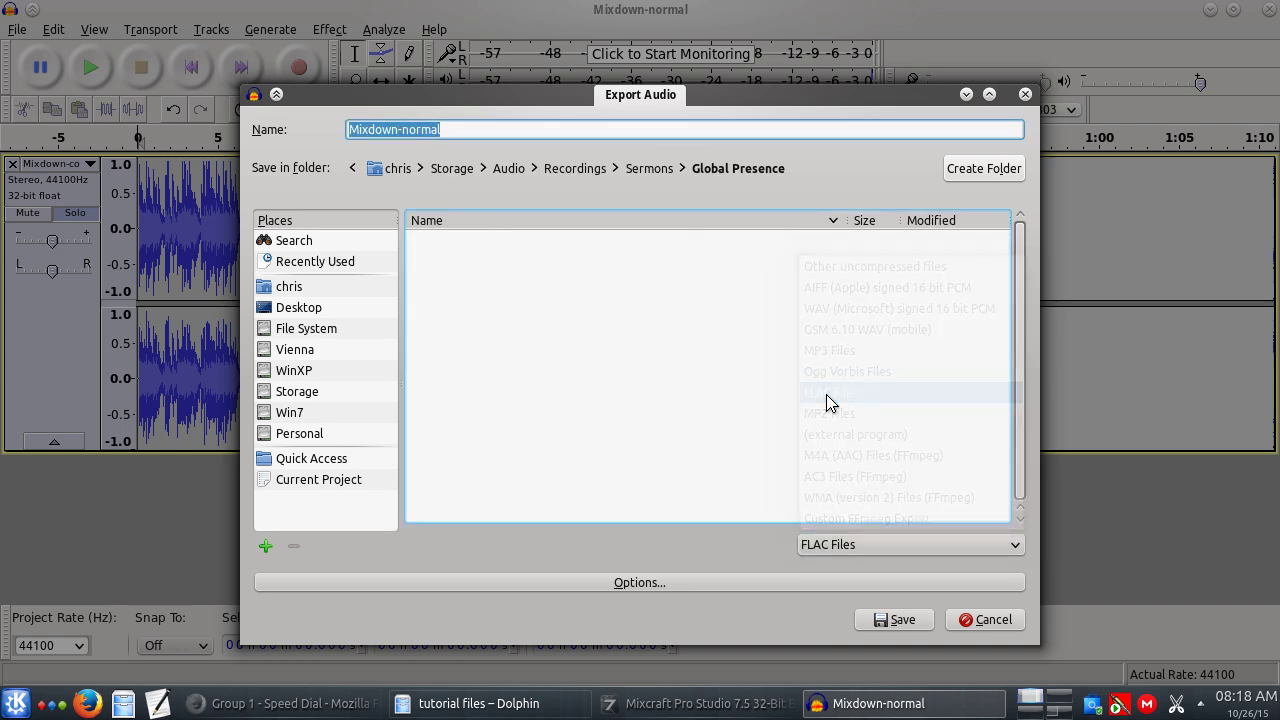
Set the FLAC export options to compression level 5 and 24 bit depth.
{"action": "left_click", "coordinate": [627, 584]}
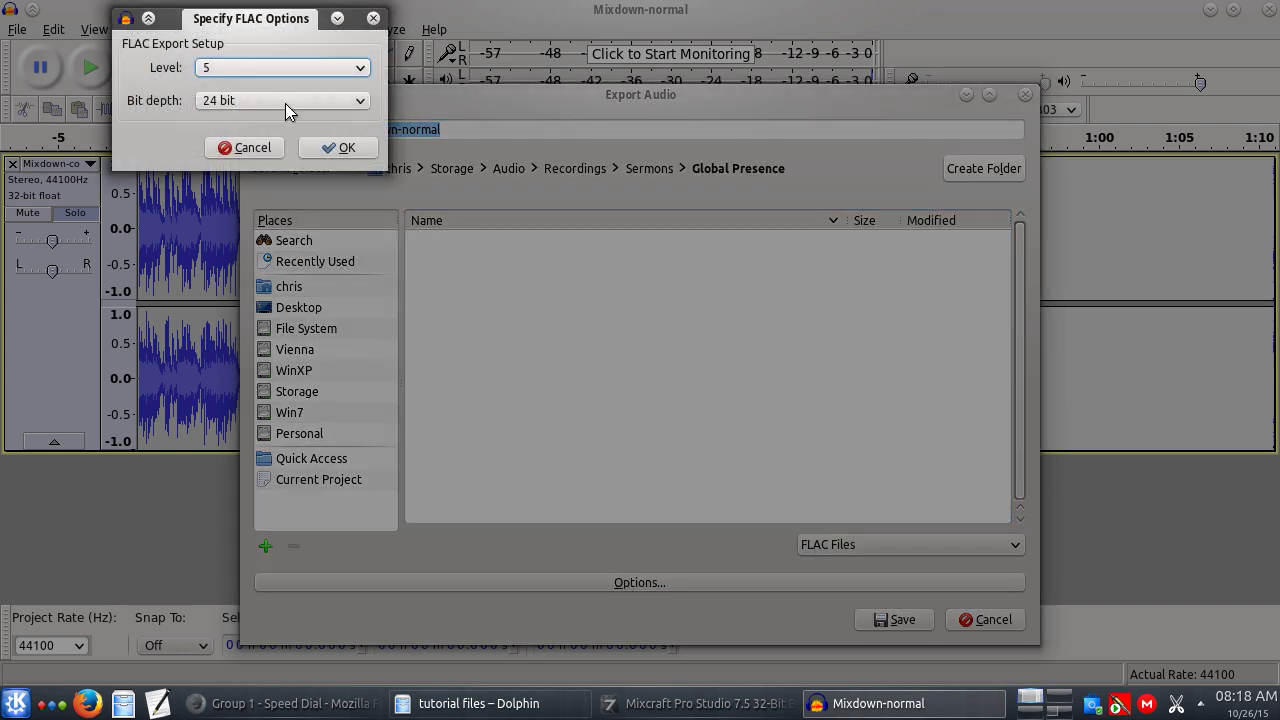
{"action": "left_click", "coordinate": [231, 67]}
{"action": "left_click", "coordinate": [230, 86]}
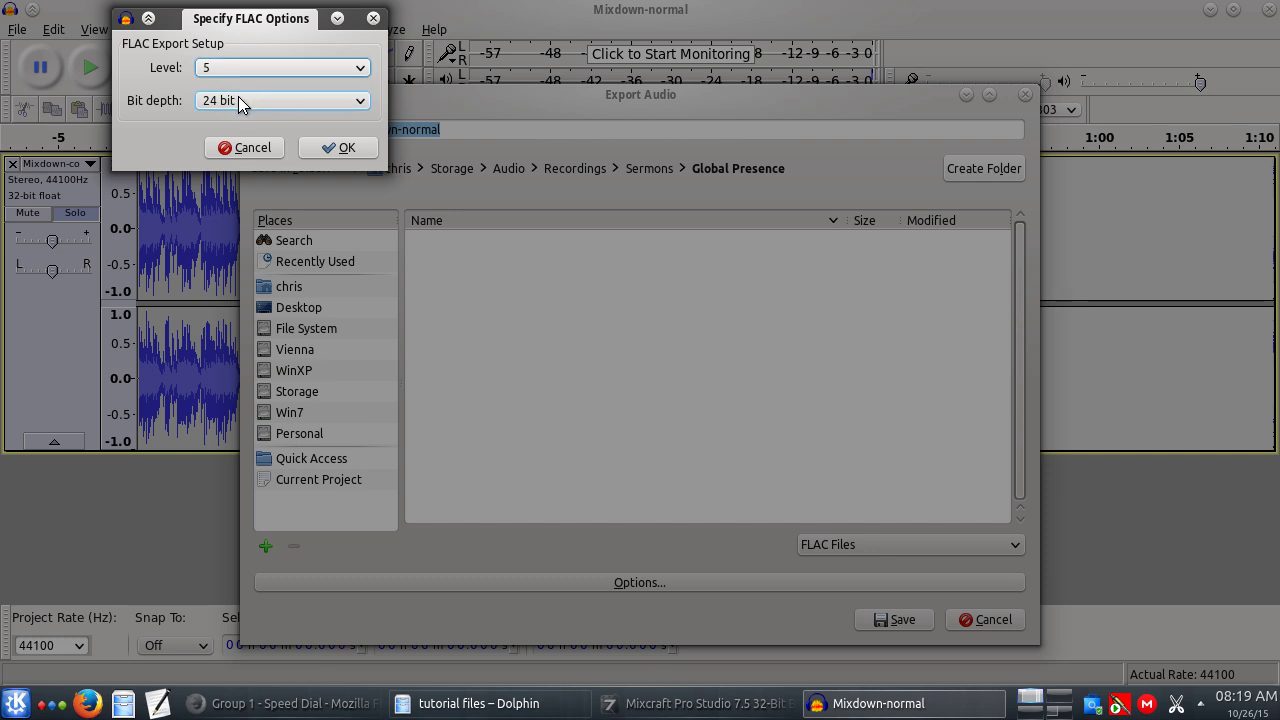
{"action": "left_click", "coordinate": [329, 148]}
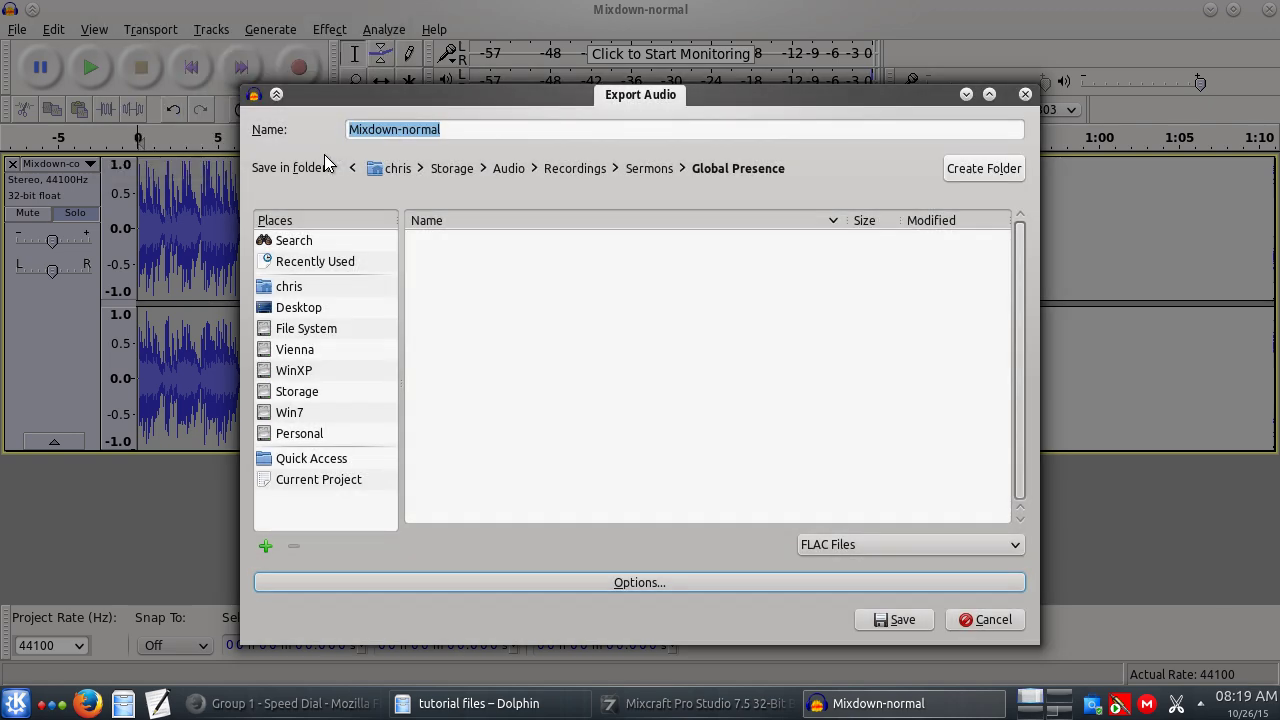
Choose the tutorial files folder inside Personal > Downloads as the export destination.
{"action": "left_click", "coordinate": [301, 286]}
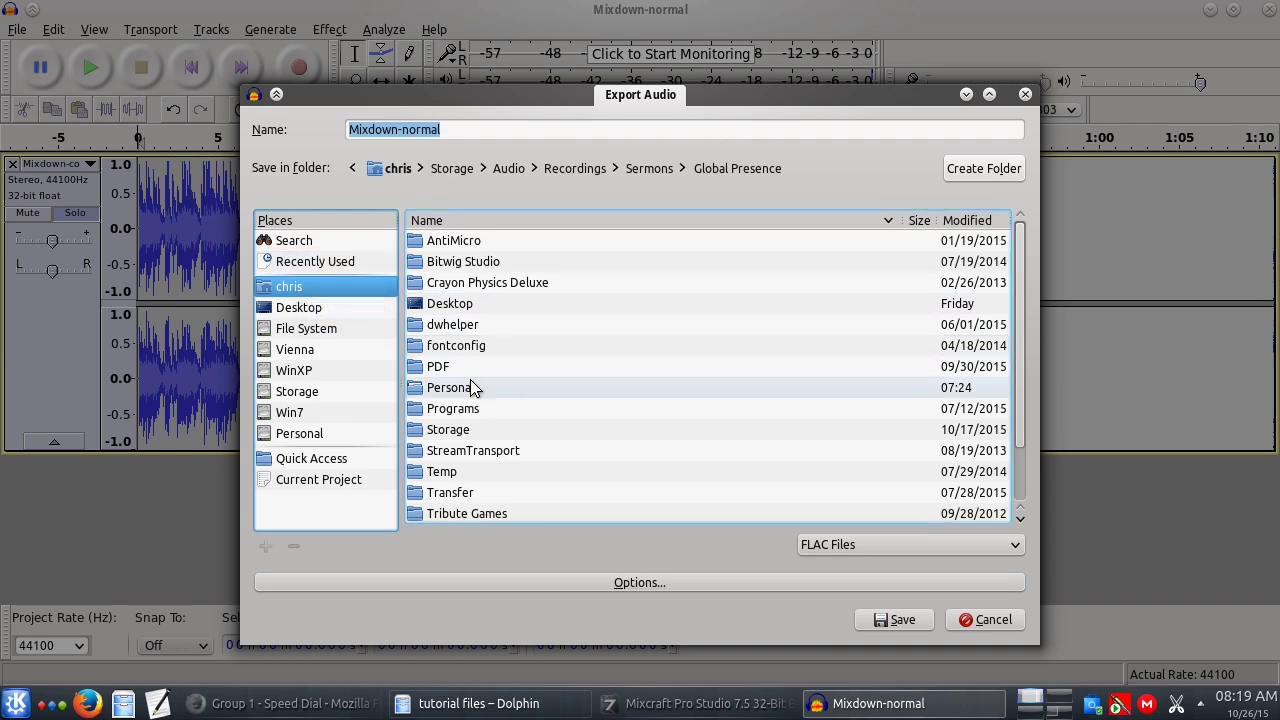
{"action": "left_click", "coordinate": [465, 387]}
{"action": "left_click", "coordinate": [460, 325]}
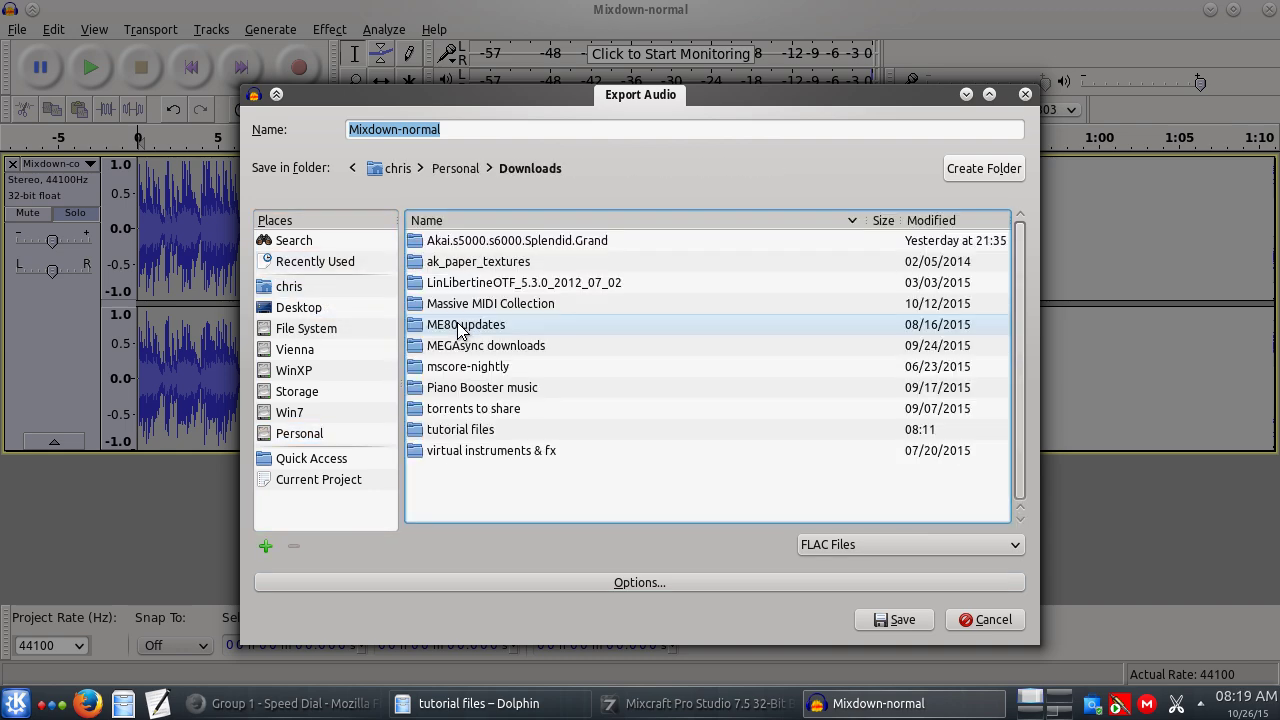
{"action": "left_click", "coordinate": [469, 427]}
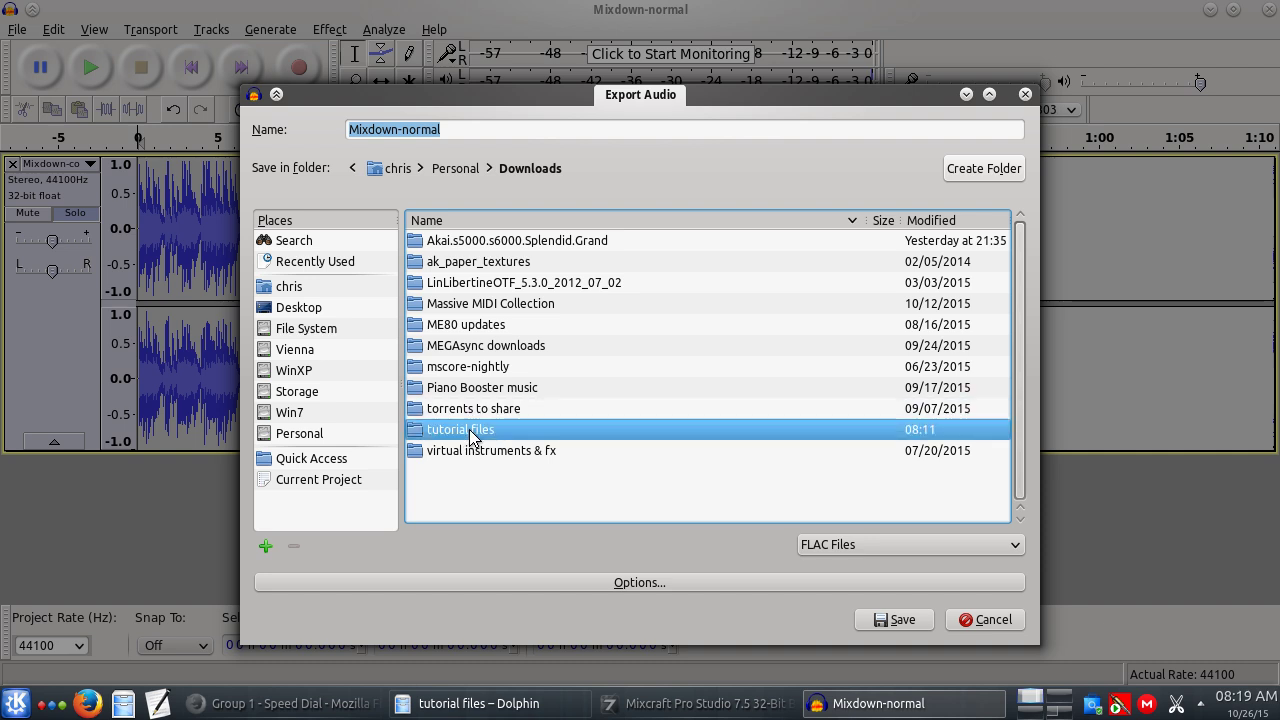
Name the export file My Awesome Song-master and save it to proceed to the metadata.
{"action": "left_click", "coordinate": [469, 130]}
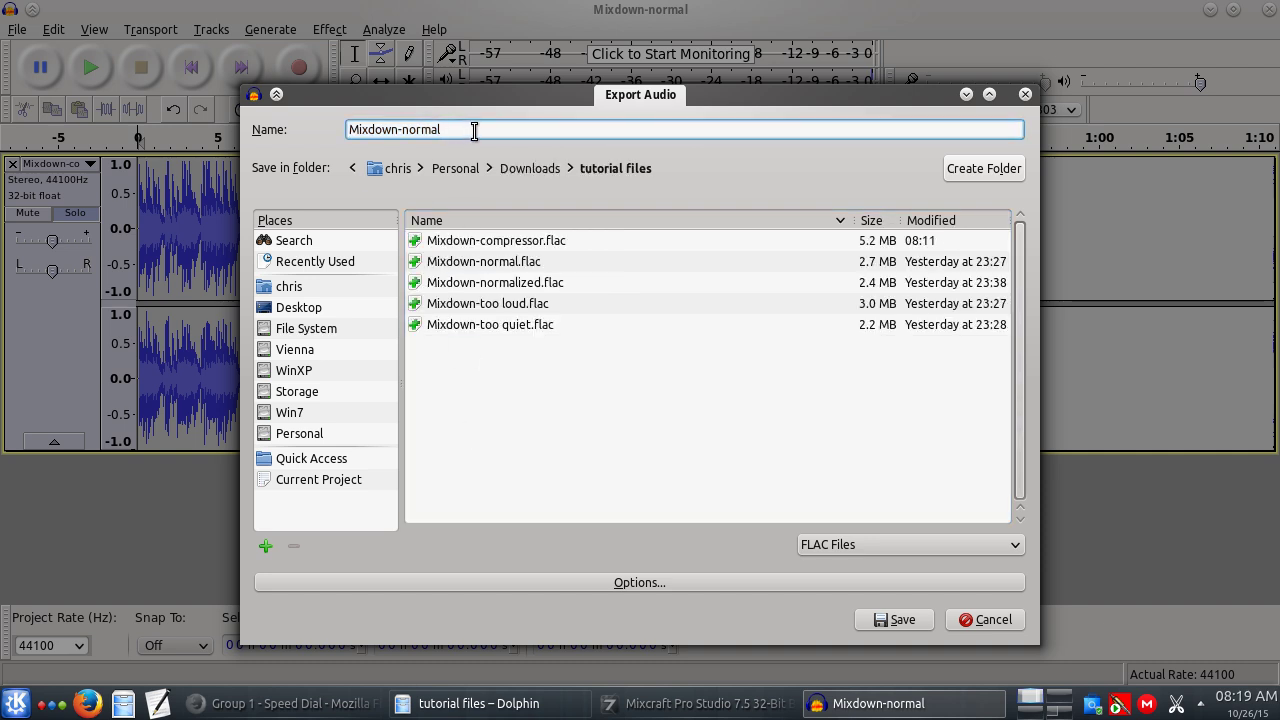
{"action": "left_click_drag", "start_coordinate": [478, 130], "coordinate": [239, 120]}
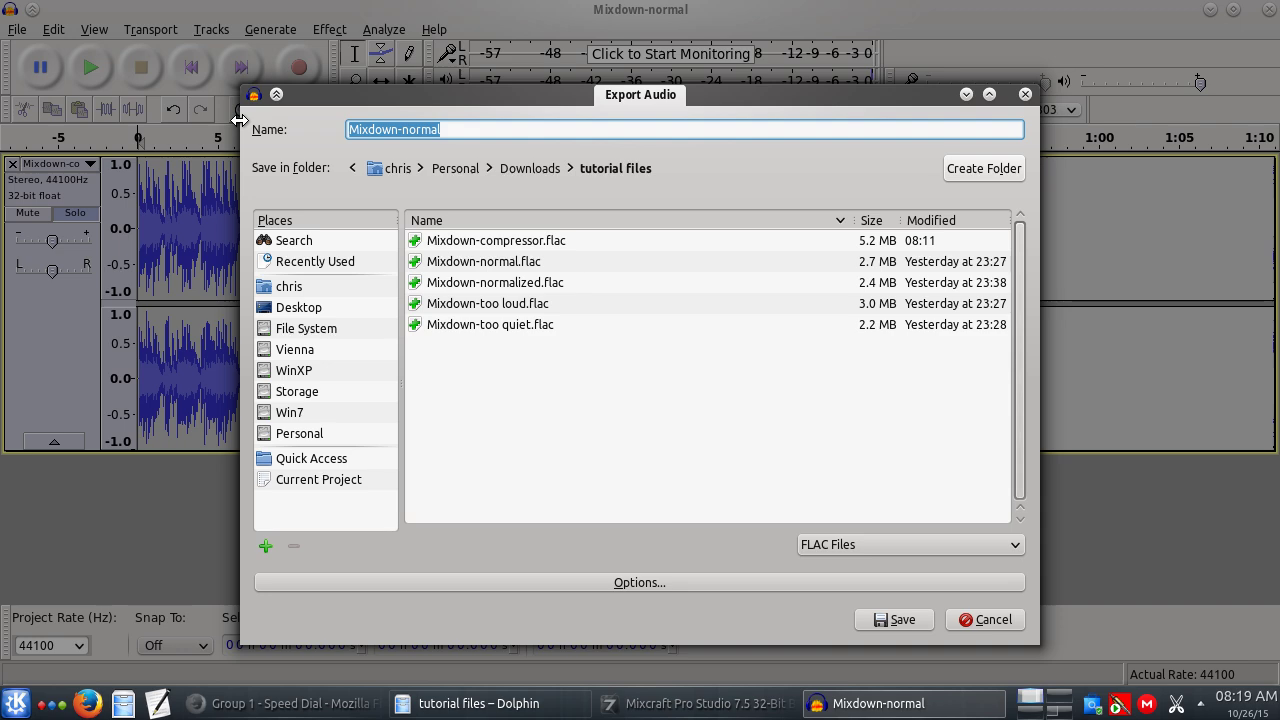
{"action": "type", "text": "My Awesome Song"}
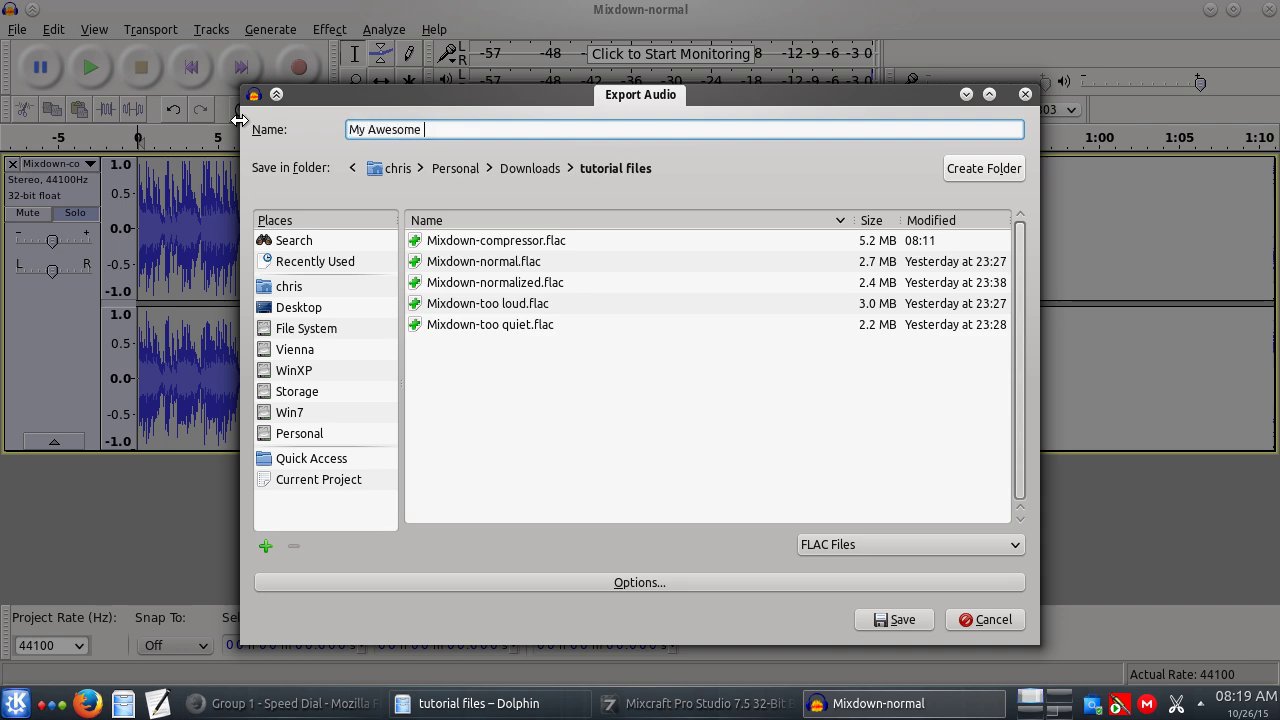
{"action": "type", "text": "-master"}
{"action": "left_click", "coordinate": [887, 623]}
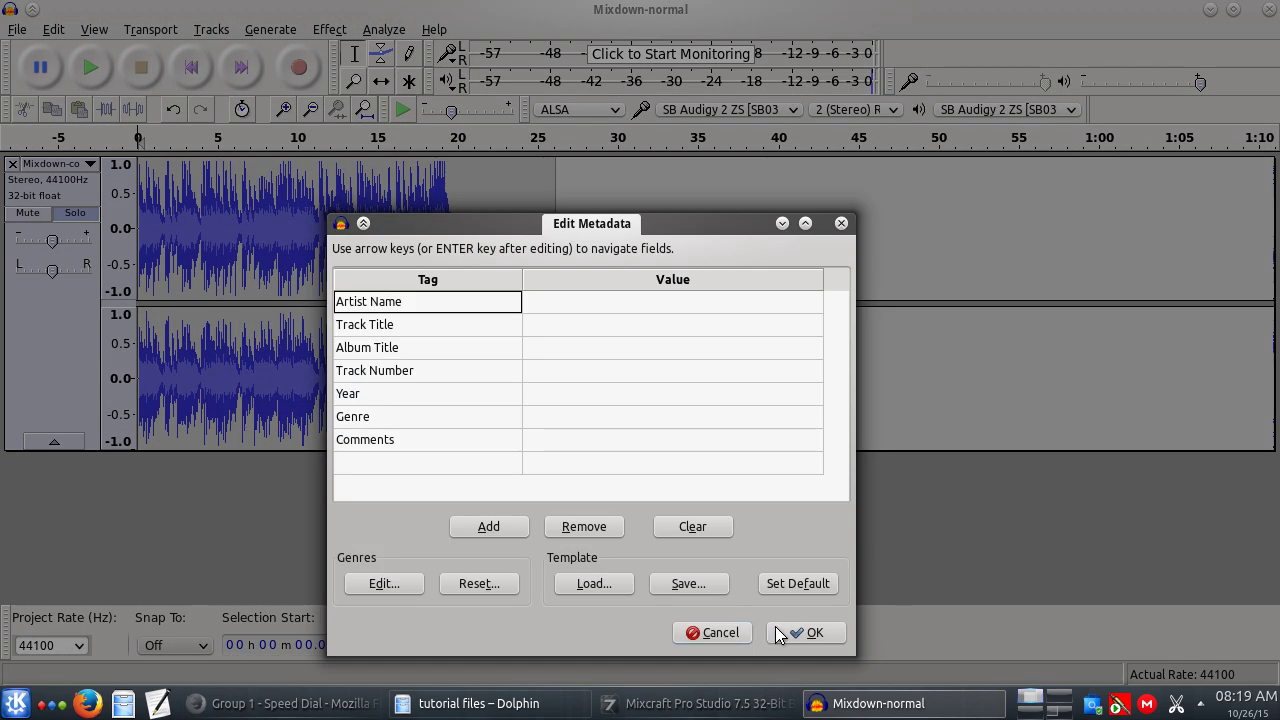
Enter the artist's name and the track title My Awesome Song in the metadata, and finish the FLAC export.
{"action": "left_click", "coordinate": [557, 305]}
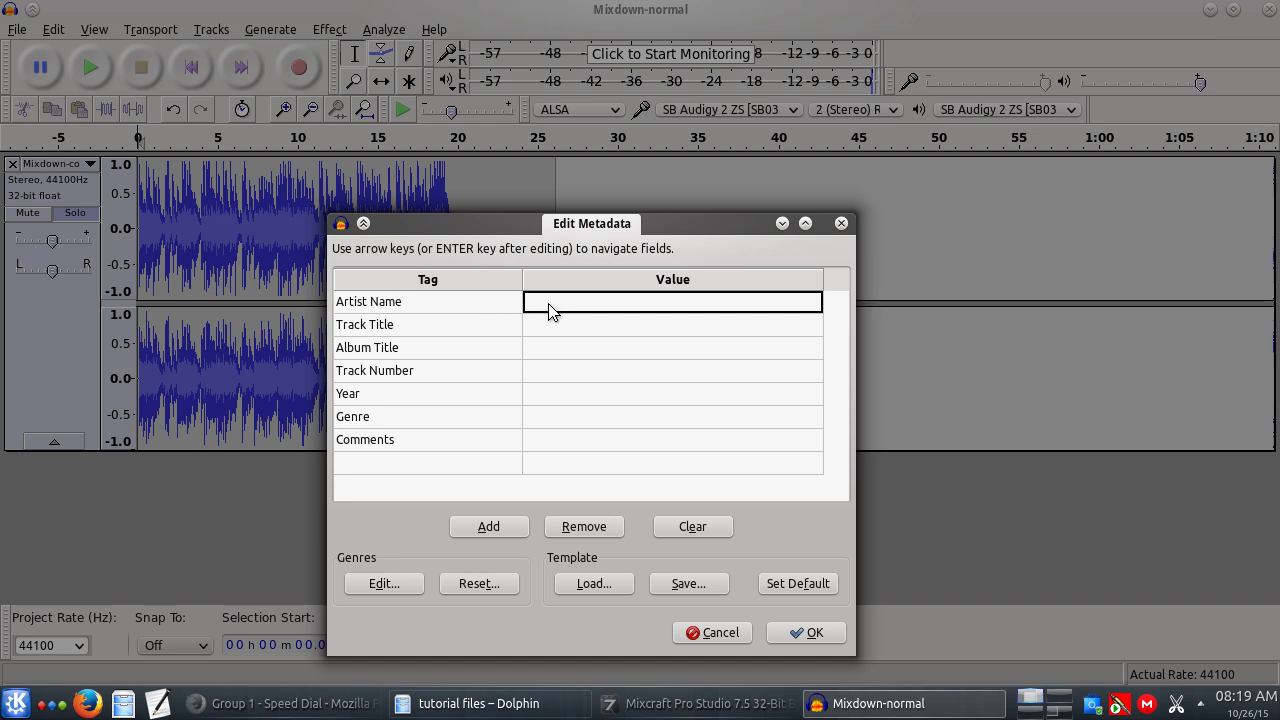
{"action": "left_click", "coordinate": [549, 307]}
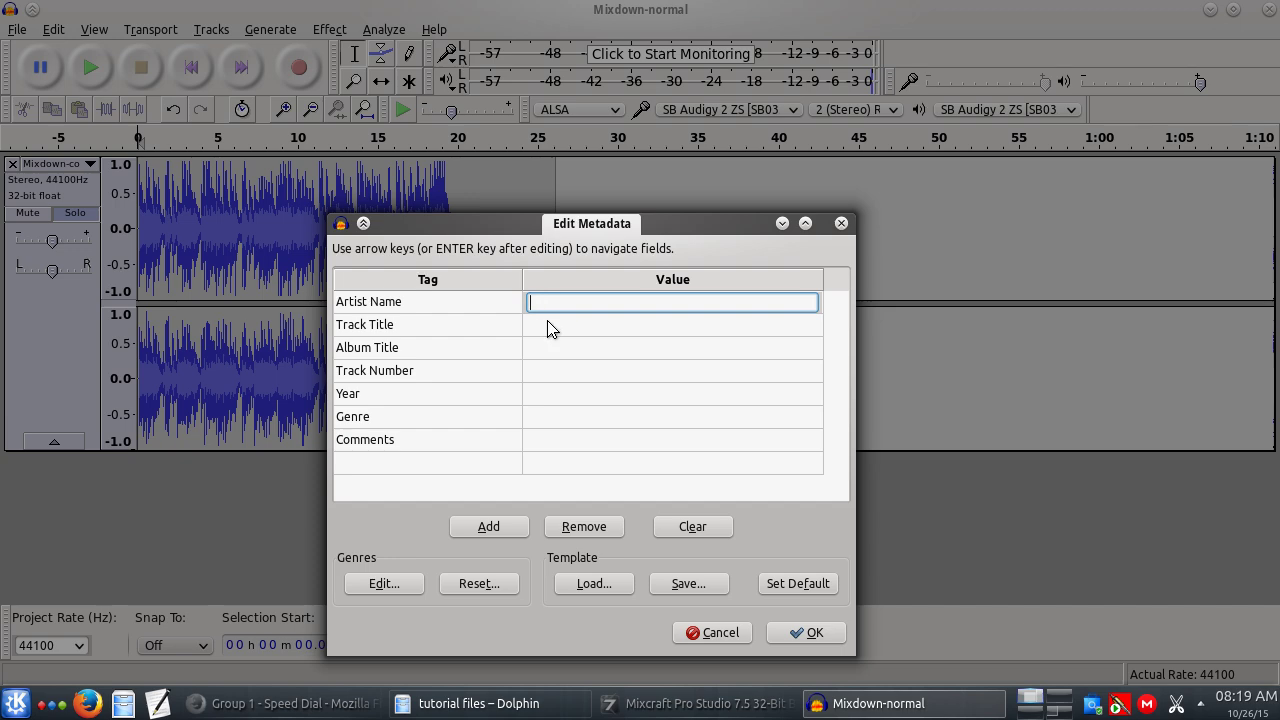
{"action": "type", "text": "S. Christian Collins"}
{"action": "left_click", "coordinate": [550, 333]}
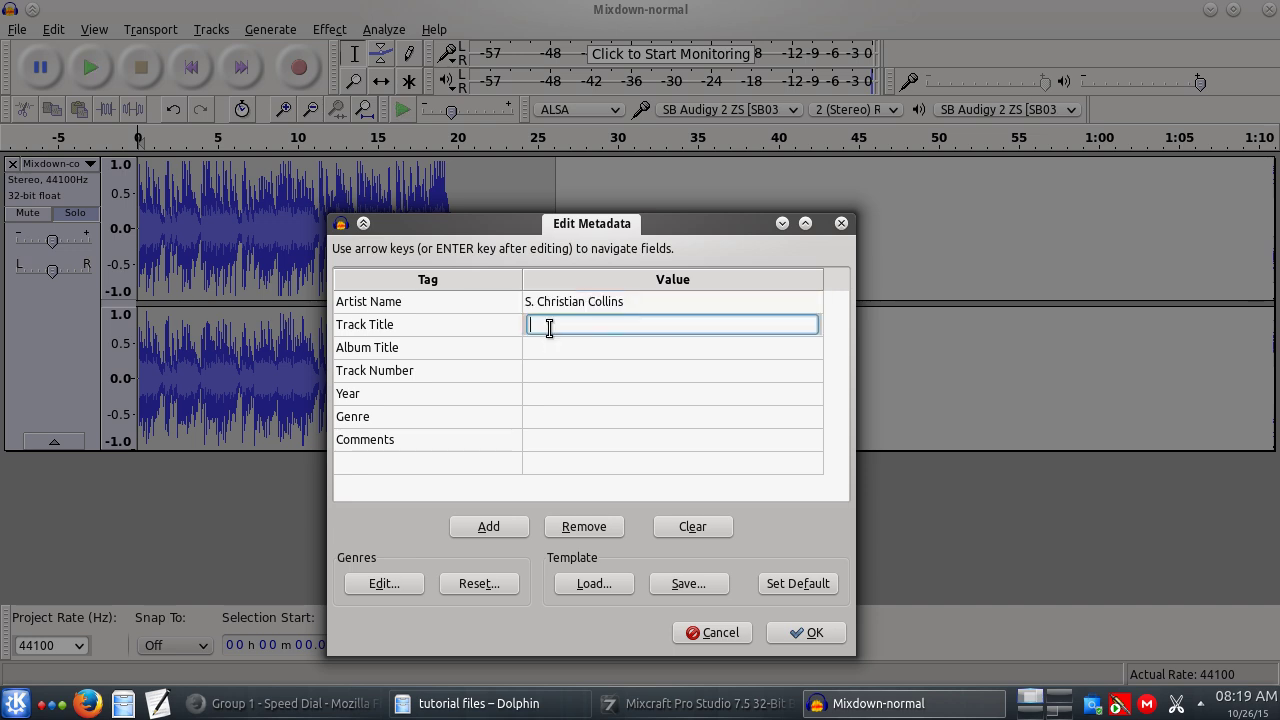
{"action": "type", "text": "My Awesome Song"}
{"action": "key", "text": "Return"}
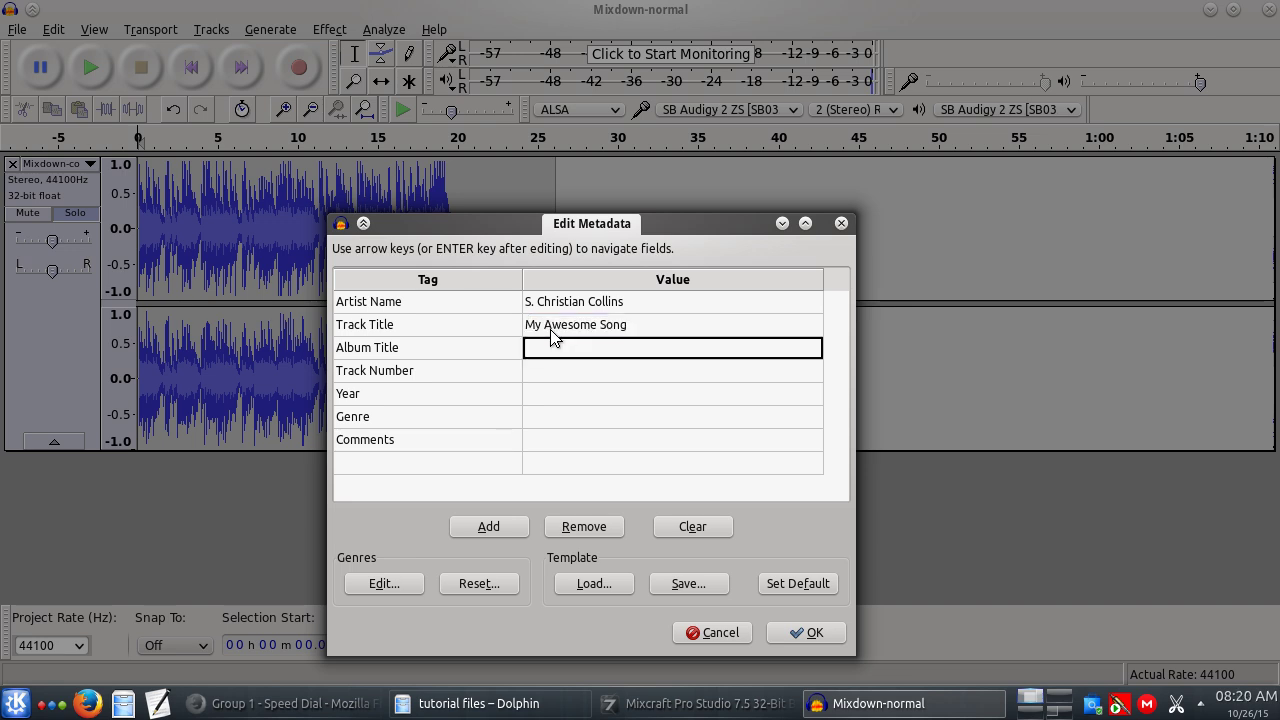
{"action": "left_click", "coordinate": [549, 394]}
{"action": "left_click", "coordinate": [550, 419]}
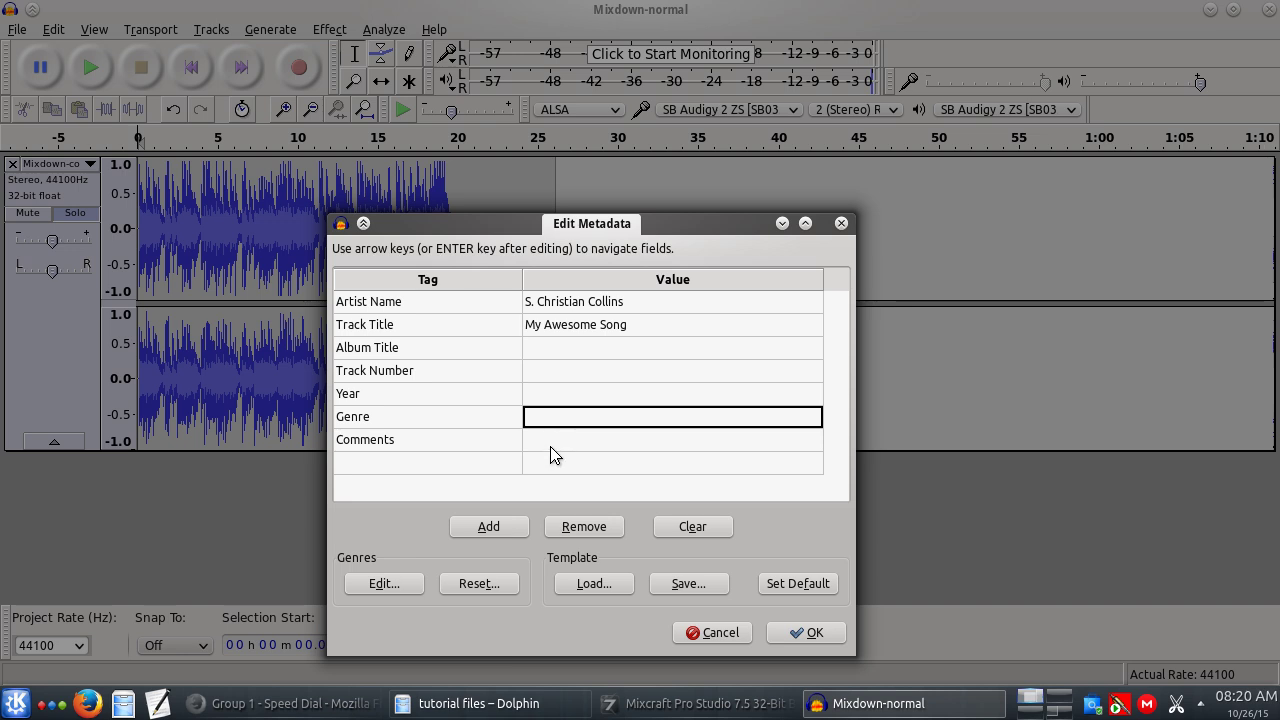
{"action": "left_click", "coordinate": [550, 447]}
{"action": "left_click", "coordinate": [551, 424]}
{"action": "left_click", "coordinate": [801, 634]}
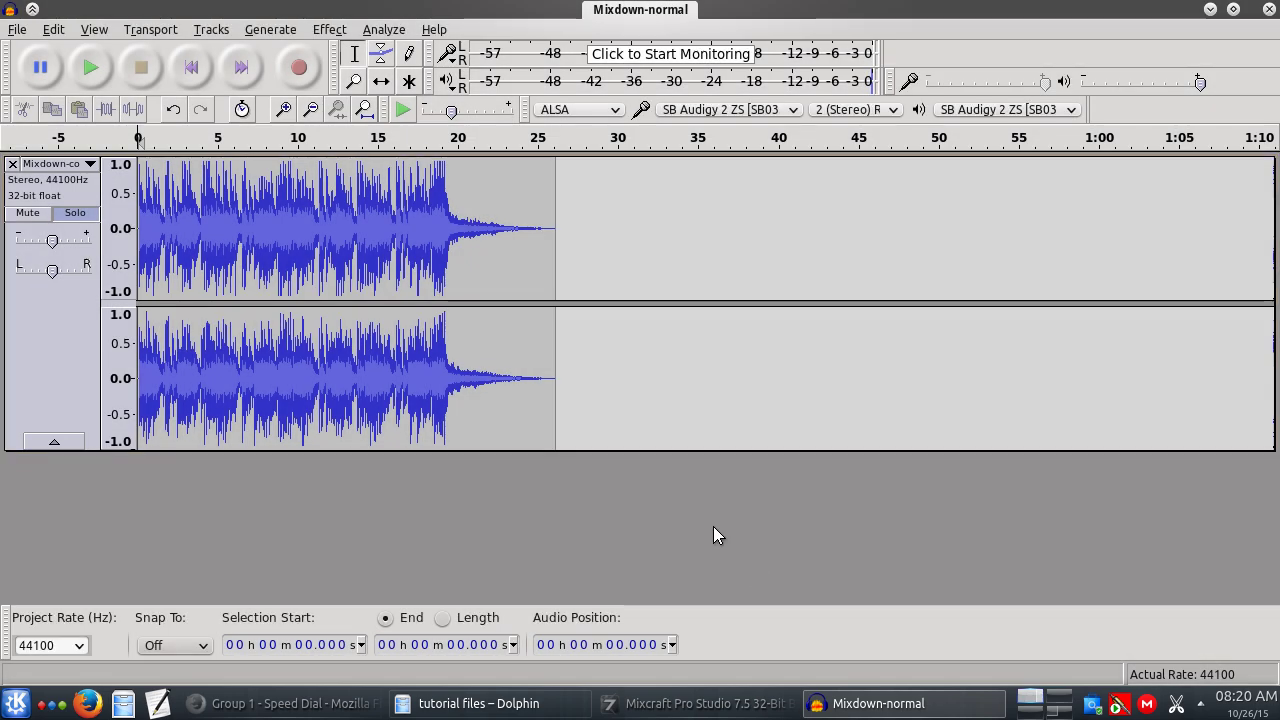
Switch to the Dolphin file manager and examine the exported My Awesome Song-master.flac in the tutorial files folder.
{"action": "left_click", "coordinate": [470, 703]}
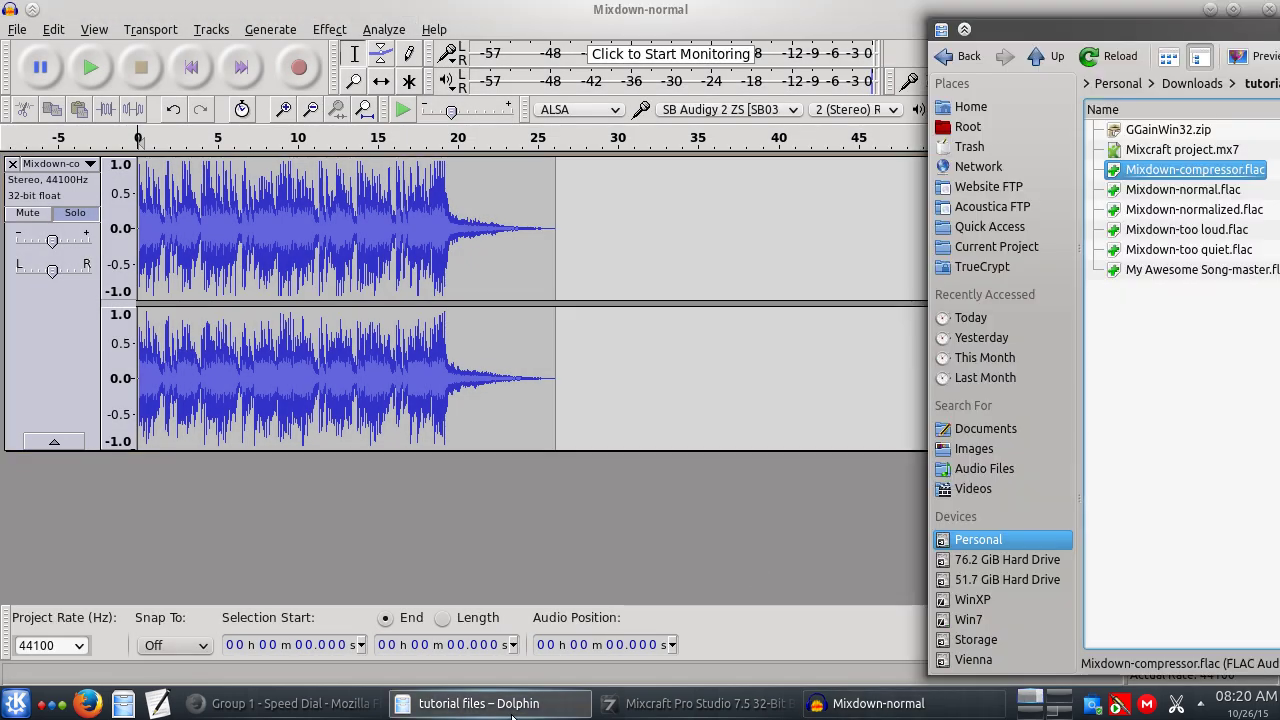
{"action": "left_click_drag", "start_coordinate": [1107, 39], "coordinate": [1021, 20]}
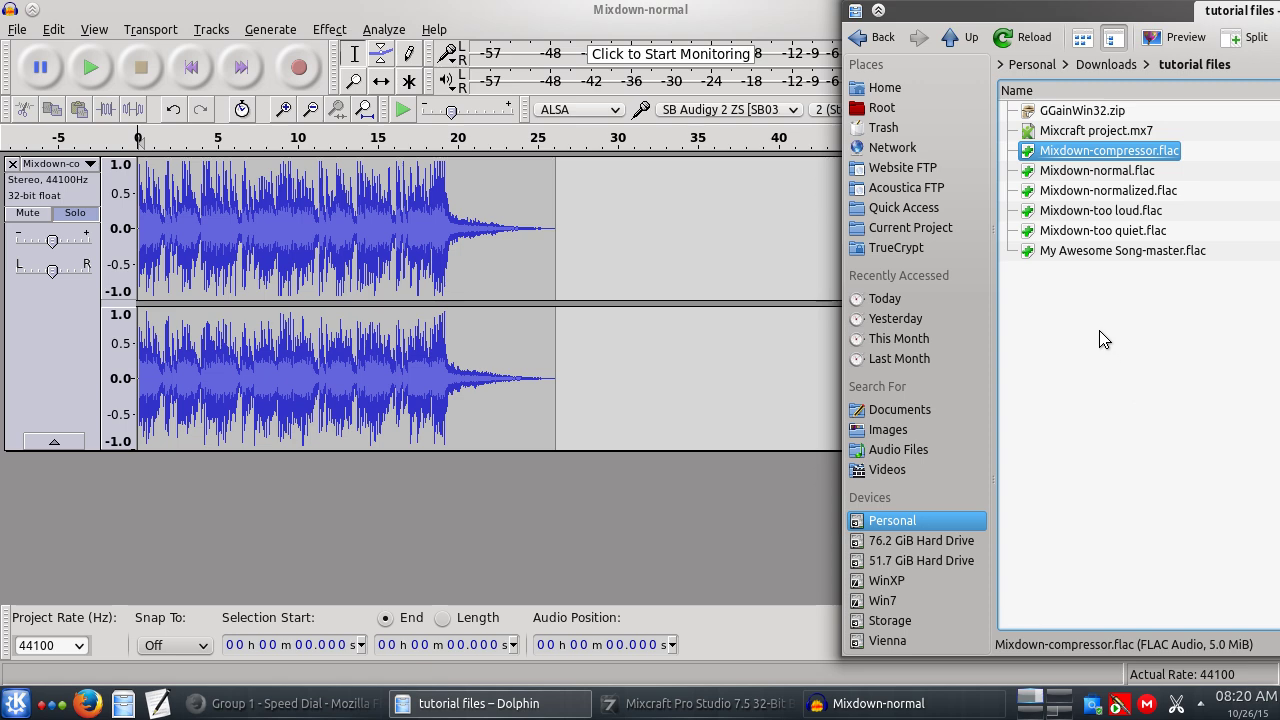
{"action": "left_click", "coordinate": [1136, 318]}
{"action": "left_click", "coordinate": [1119, 253]}
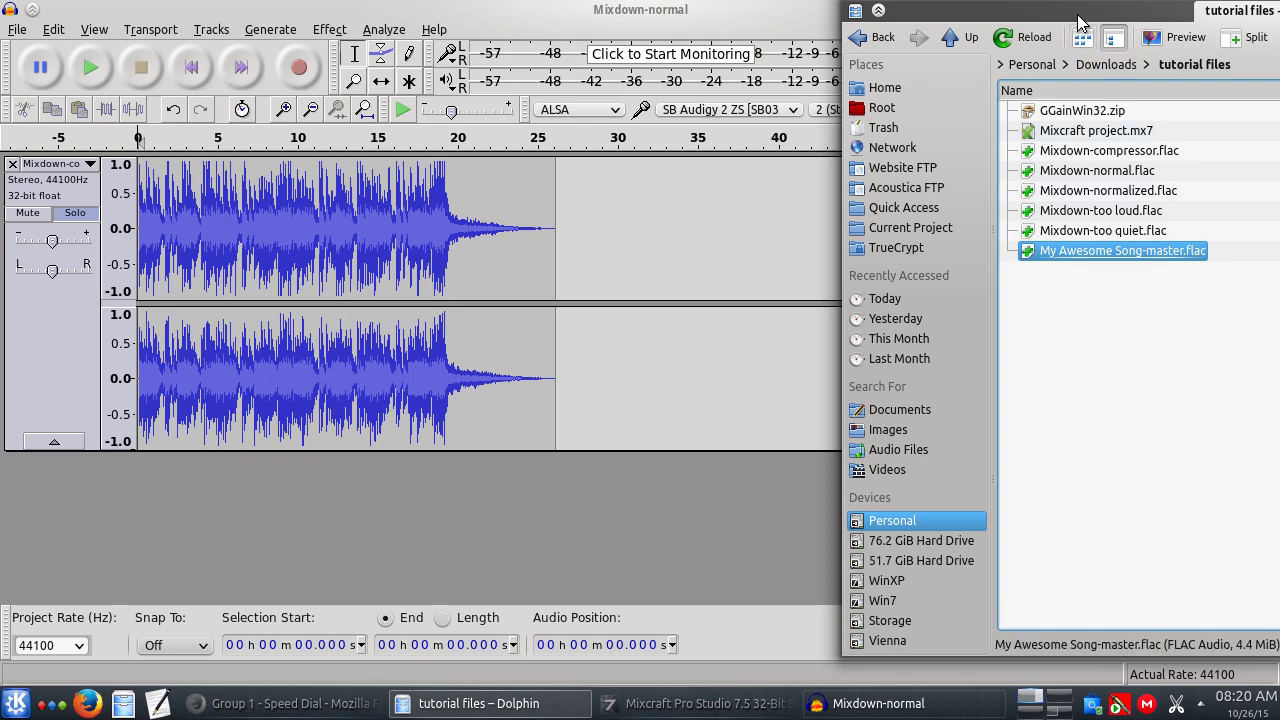
{"action": "left_click_drag", "start_coordinate": [1076, 15], "coordinate": [812, 23]}
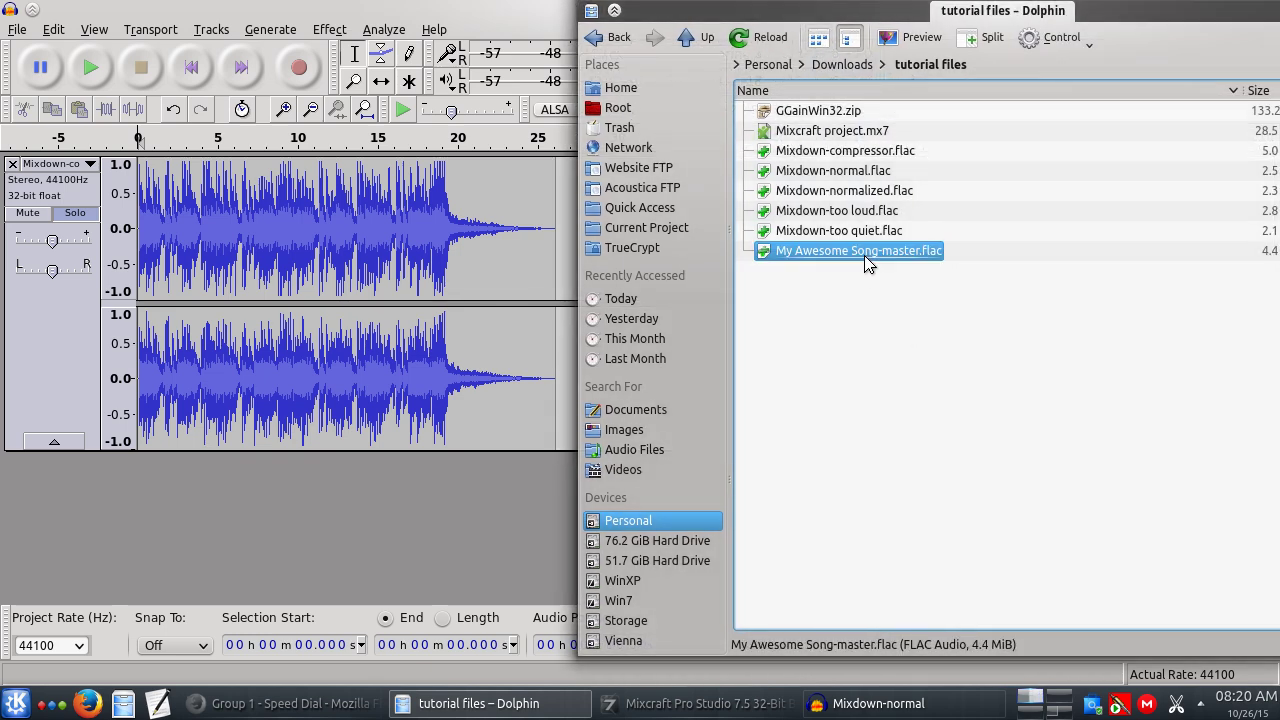
{"action": "left_click_drag", "start_coordinate": [776, 16], "coordinate": [1065, 41]}
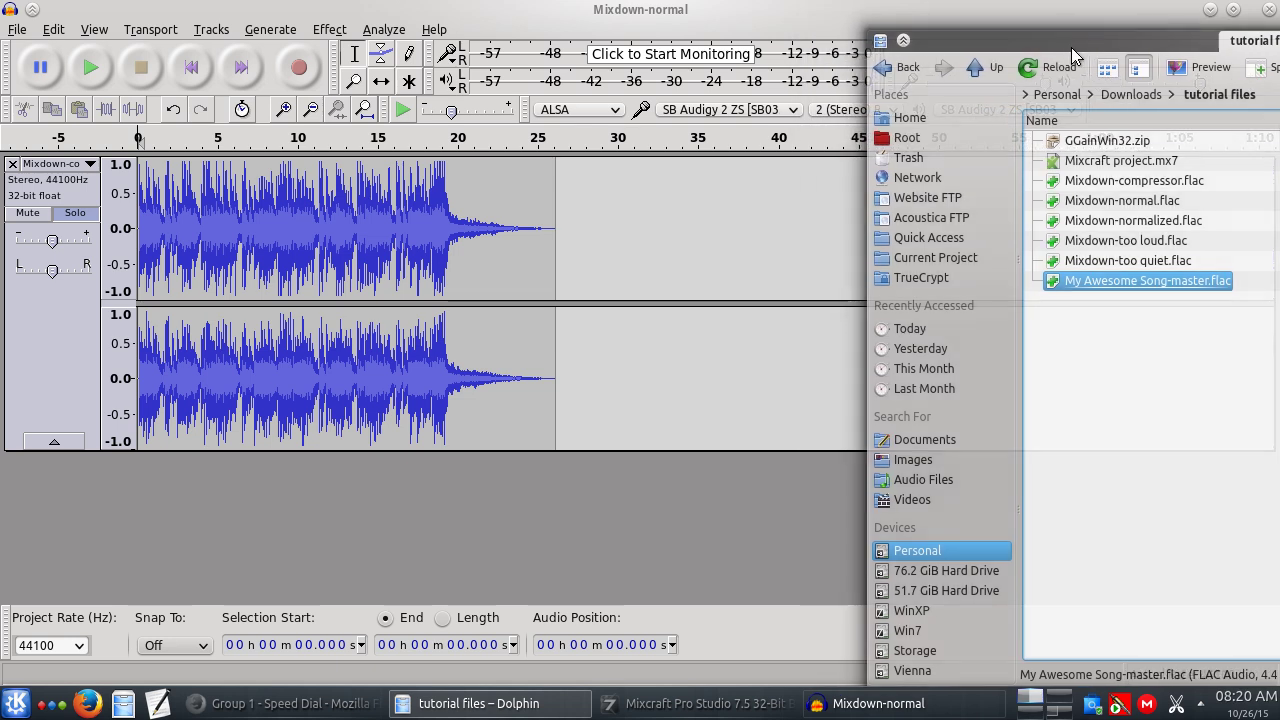
{"action": "left_click", "coordinate": [1152, 318]}
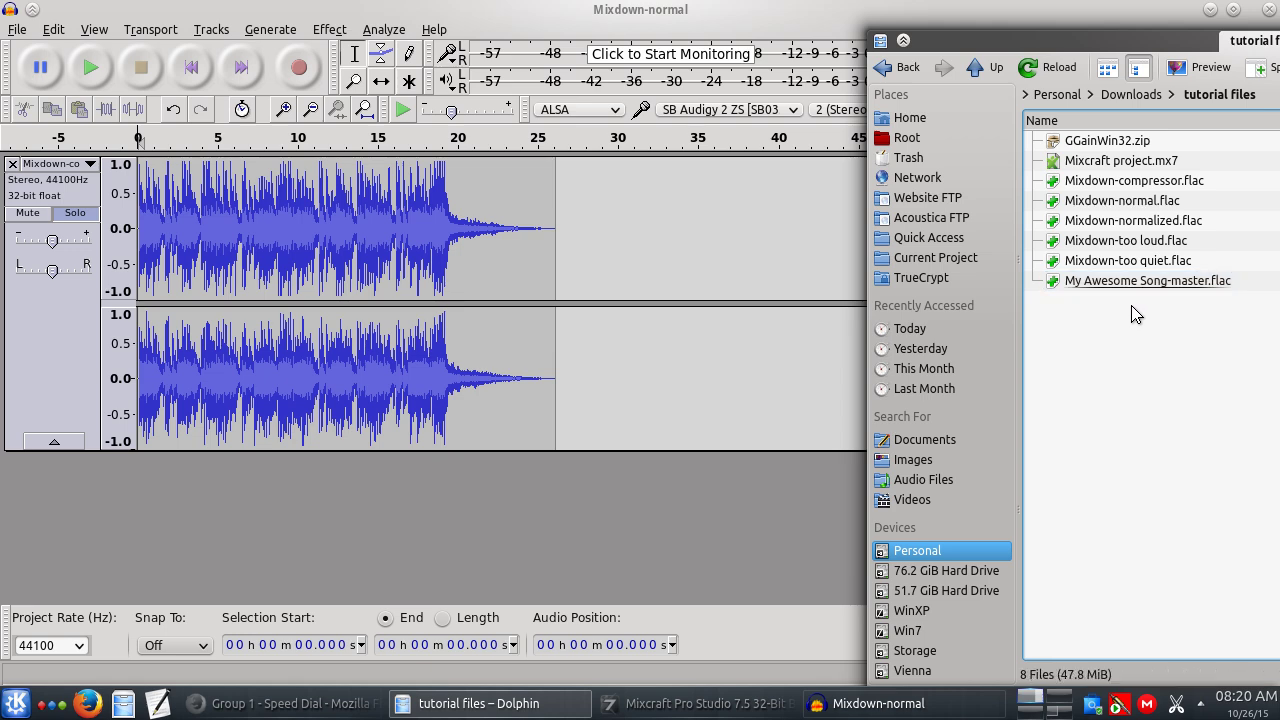
Return to Audacity and begin another audio export with the format set to MP3 Files.
{"action": "left_click", "coordinate": [180, 66]}
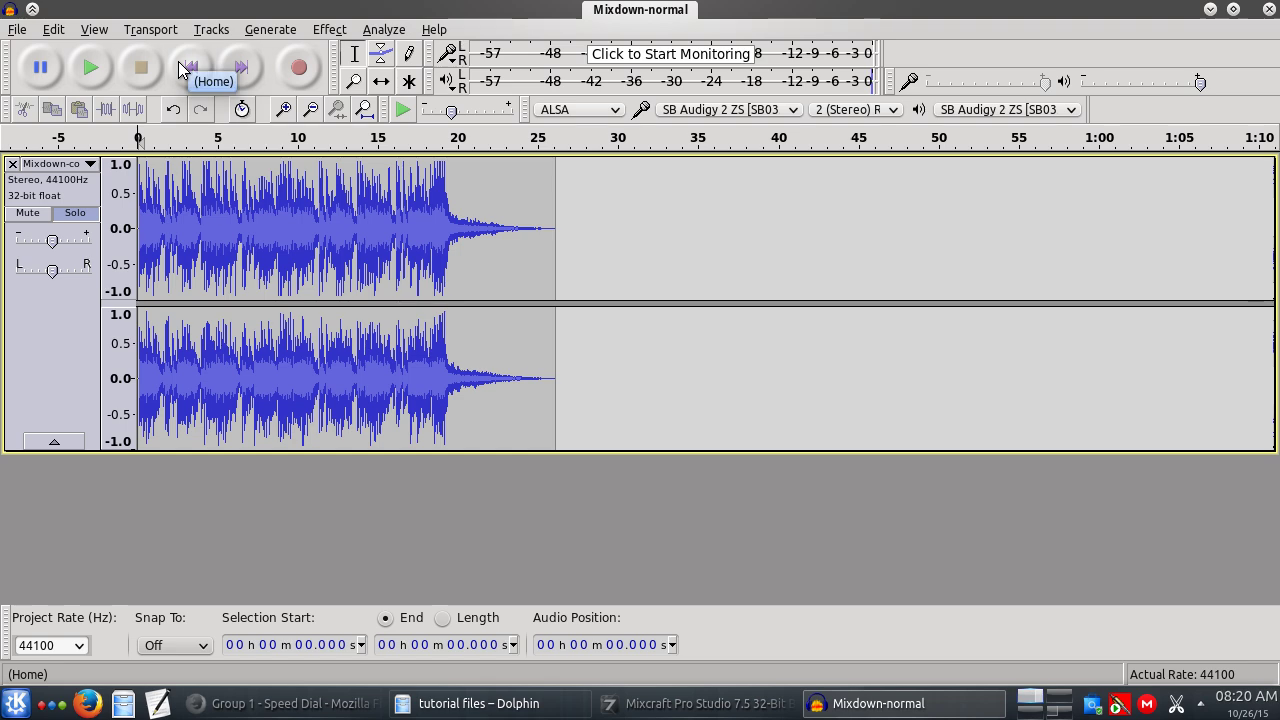
{"action": "left_click", "coordinate": [17, 29]}
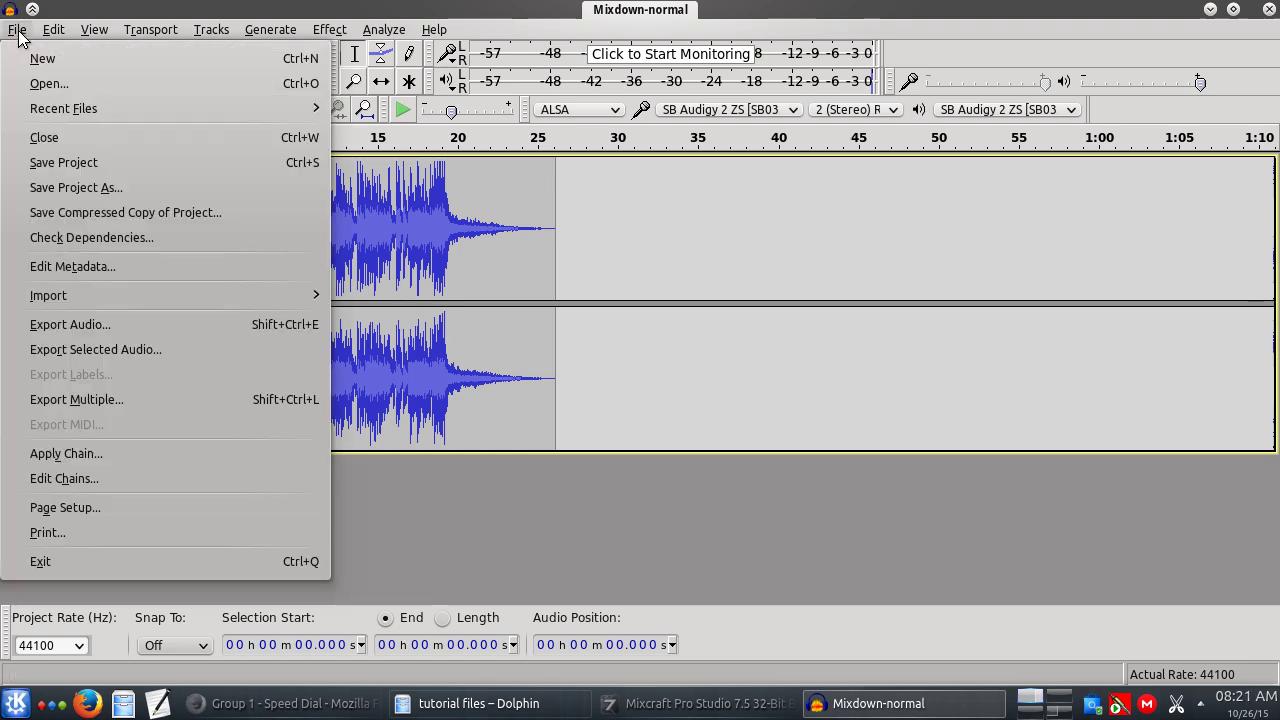
{"action": "left_click", "coordinate": [61, 322]}
{"action": "left_click", "coordinate": [863, 544]}
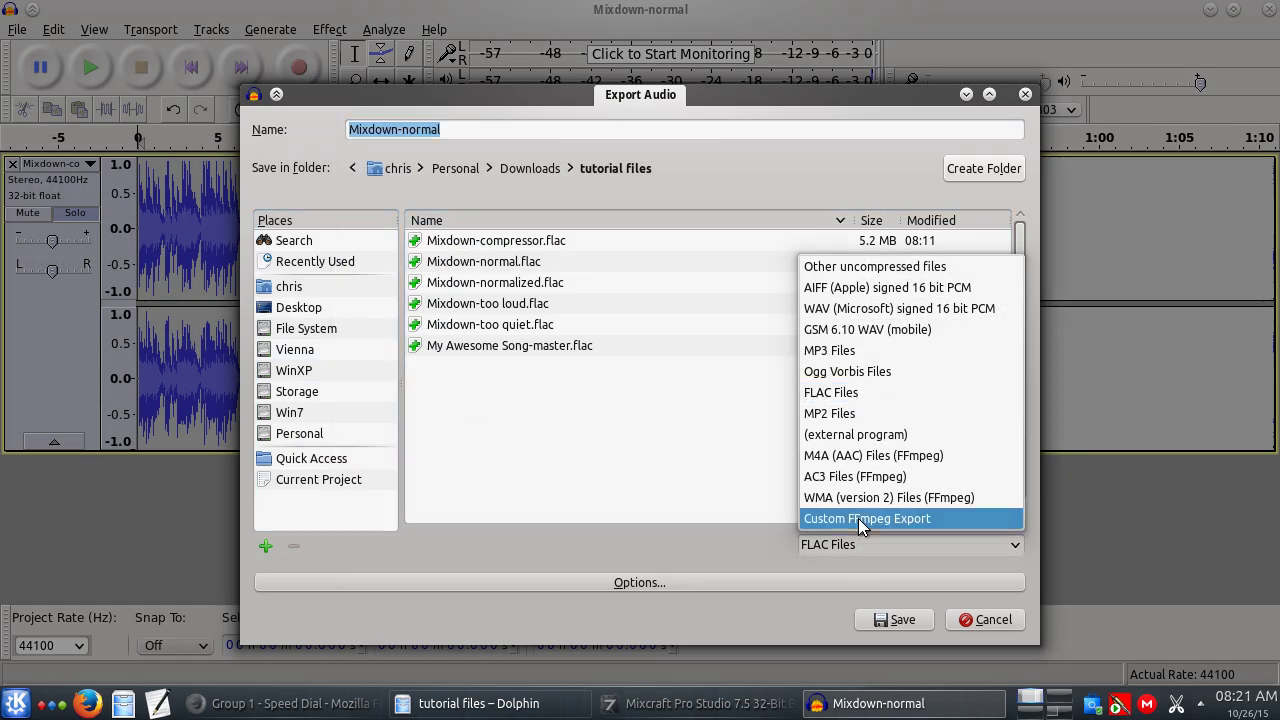
{"action": "left_click", "coordinate": [836, 352]}
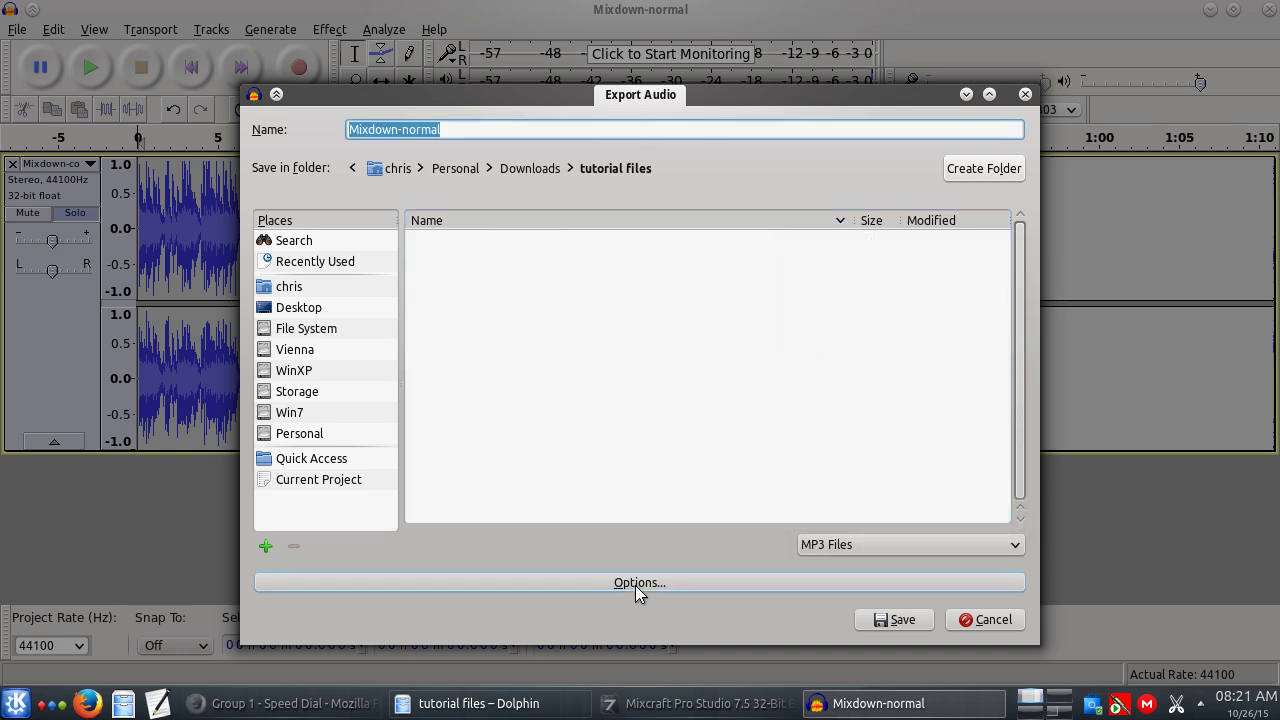
Set the MP3 export quality to 320 kbps, keeping the constant bit rate mode and joint stereo.
{"action": "left_click", "coordinate": [660, 584]}
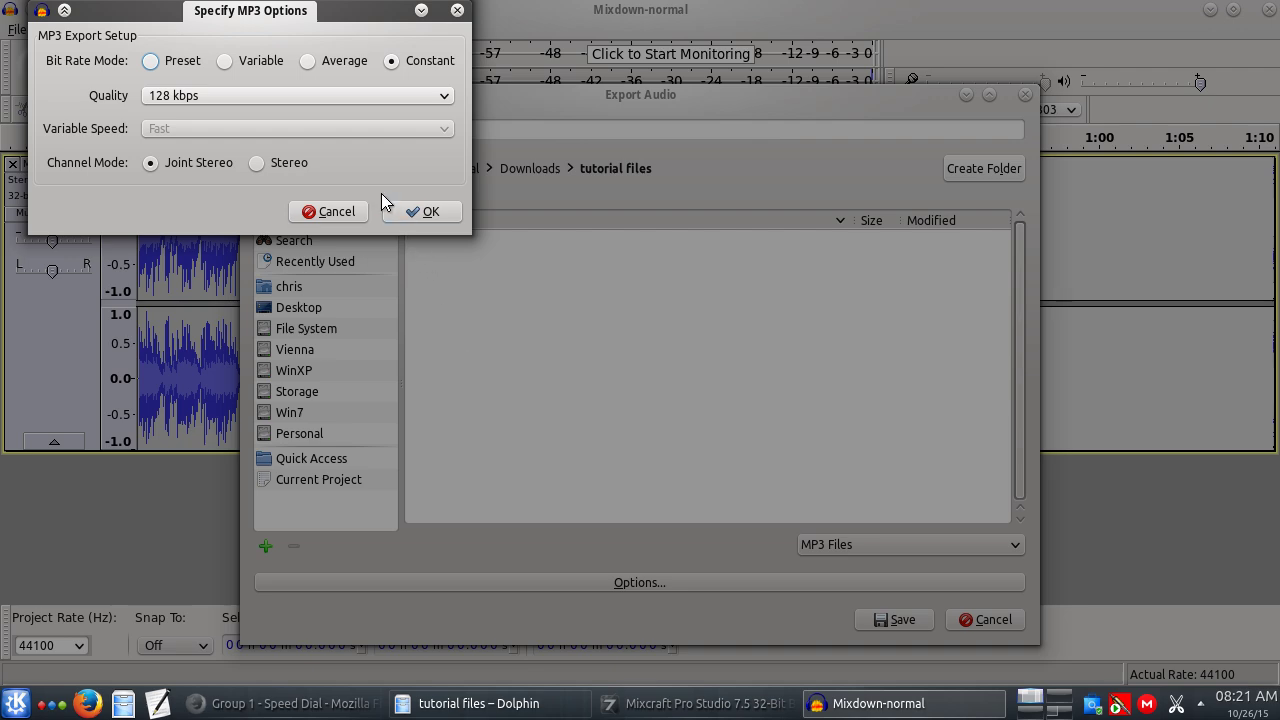
{"action": "left_click", "coordinate": [214, 94]}
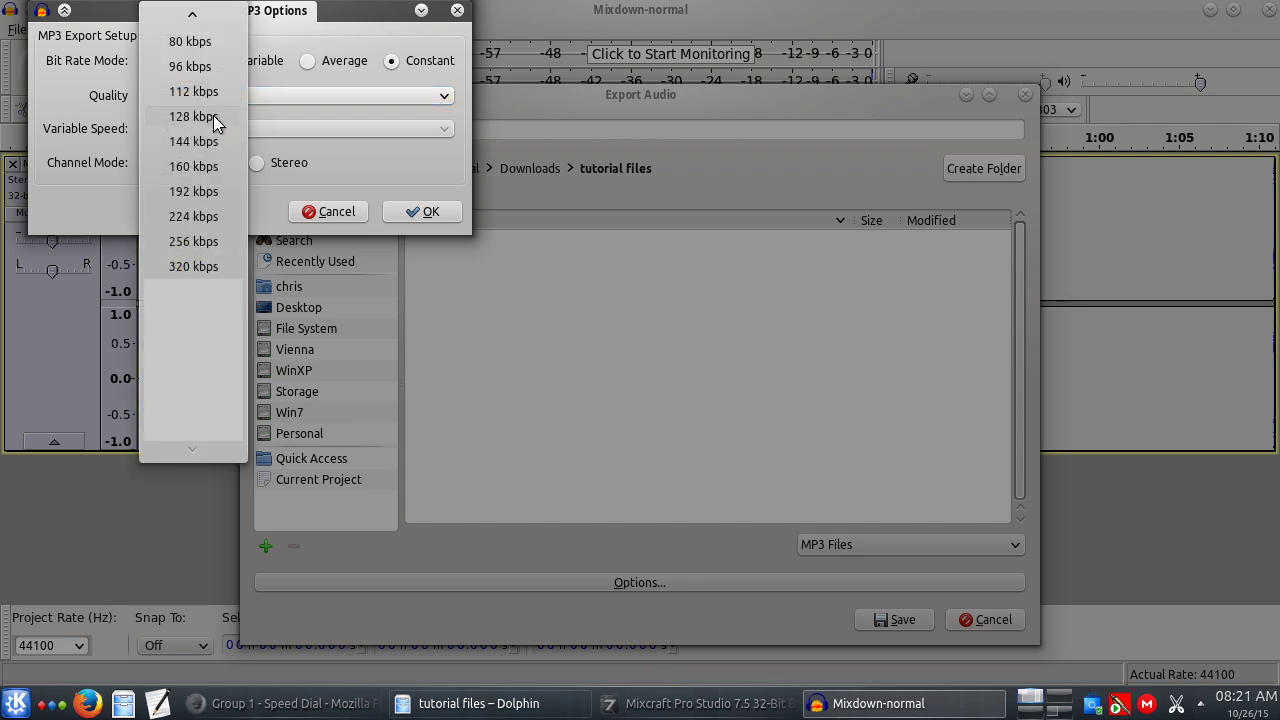
{"action": "left_click", "coordinate": [252, 98]}
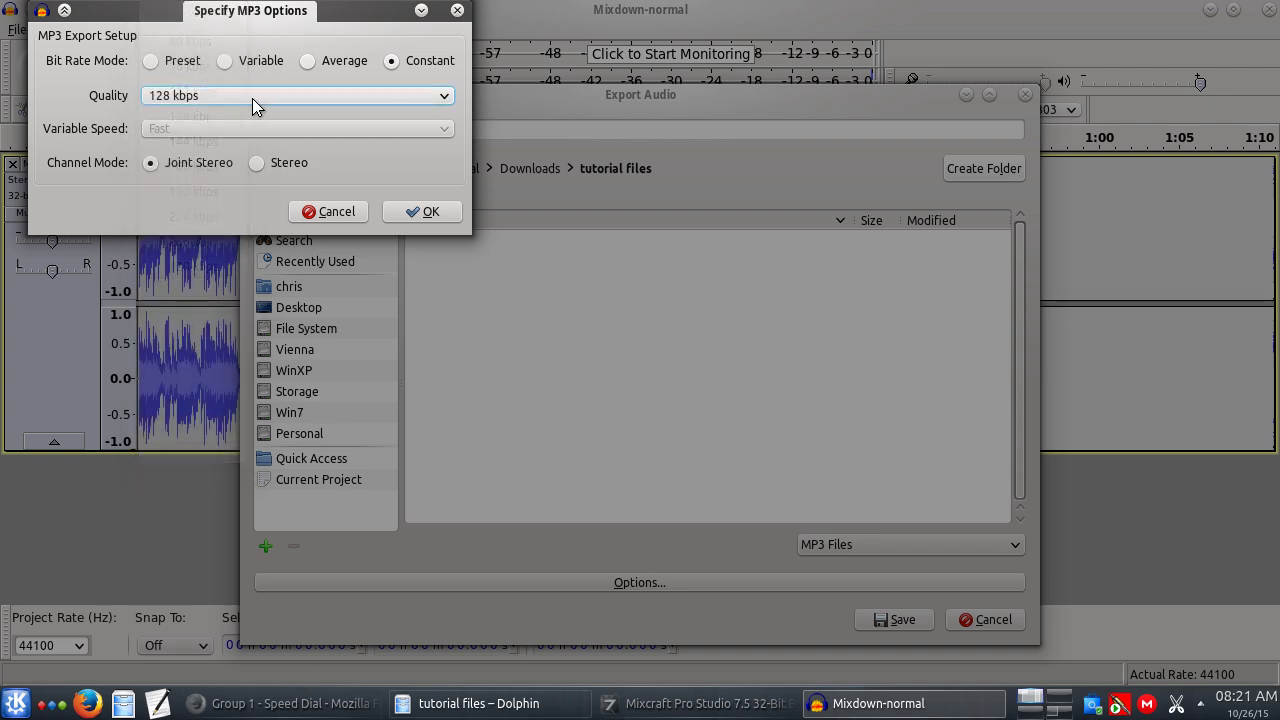
{"action": "left_click", "coordinate": [245, 100]}
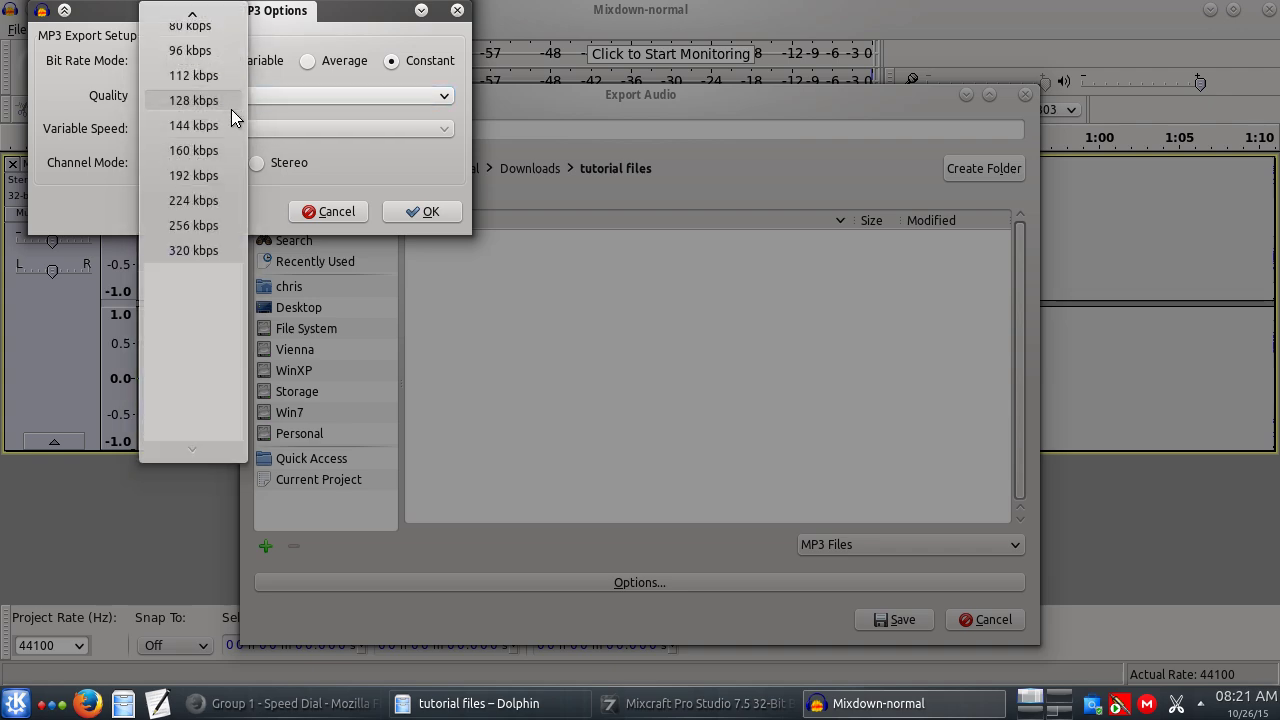
{"action": "left_click", "coordinate": [197, 250]}
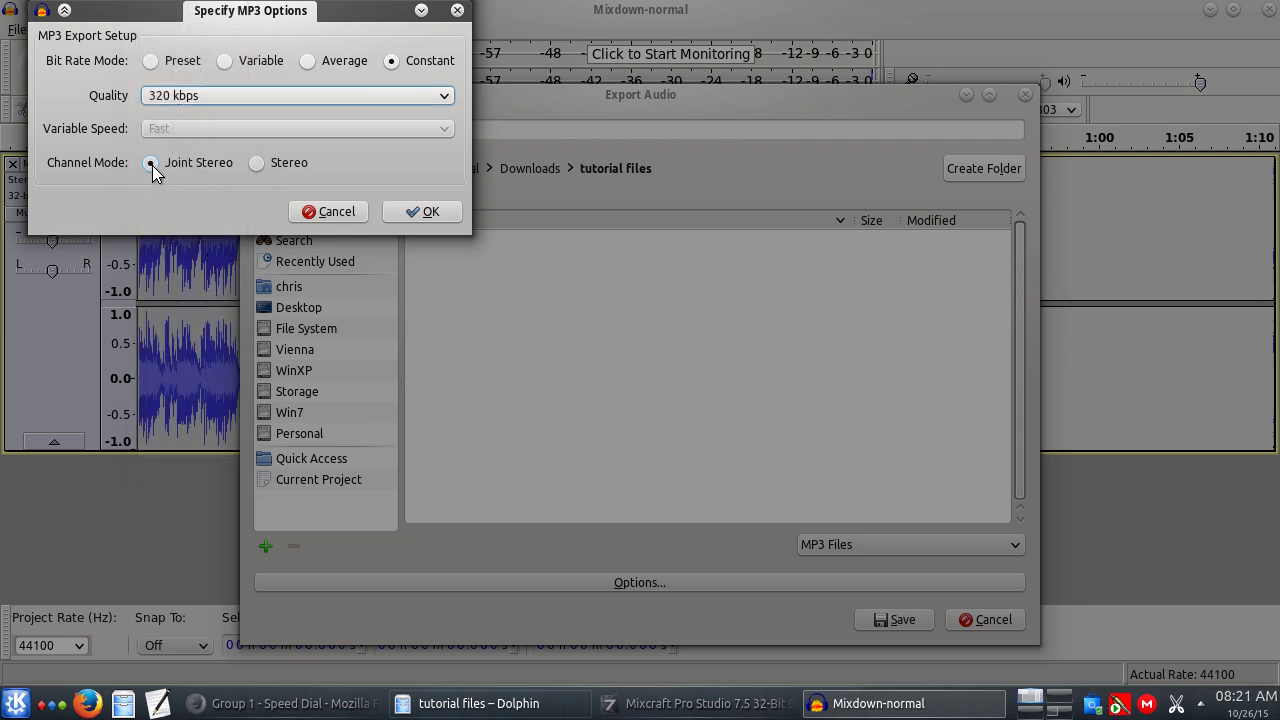
{"action": "left_click", "coordinate": [426, 208]}
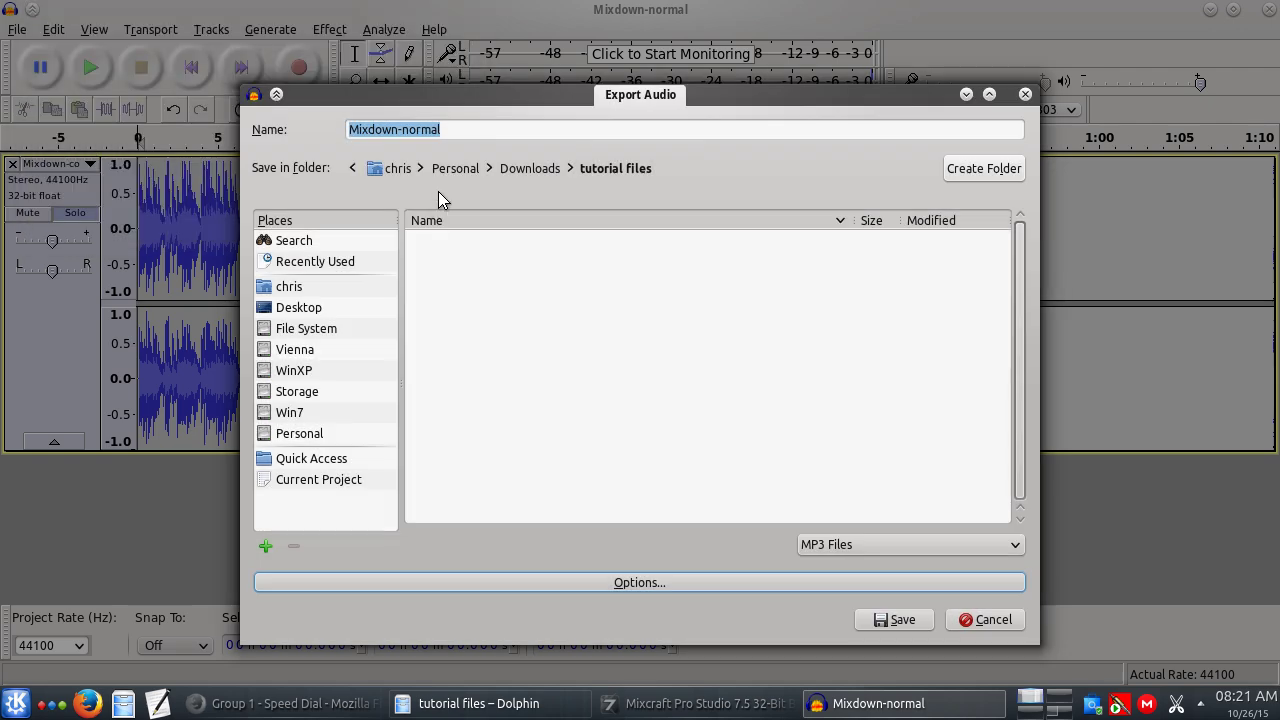
Save the MP3 as Mixdown-normal with the existing metadata and check for the file in the Dolphin folder.
{"action": "left_click", "coordinate": [918, 625]}
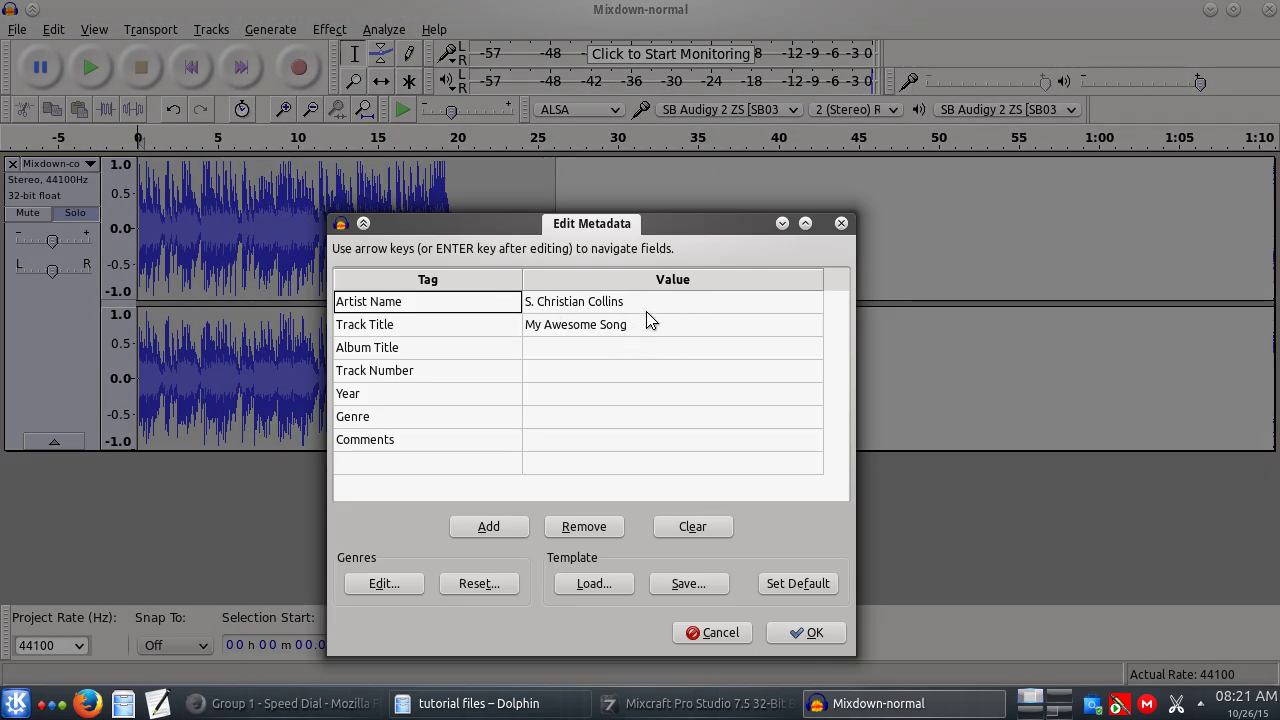
{"action": "left_click", "coordinate": [826, 634]}
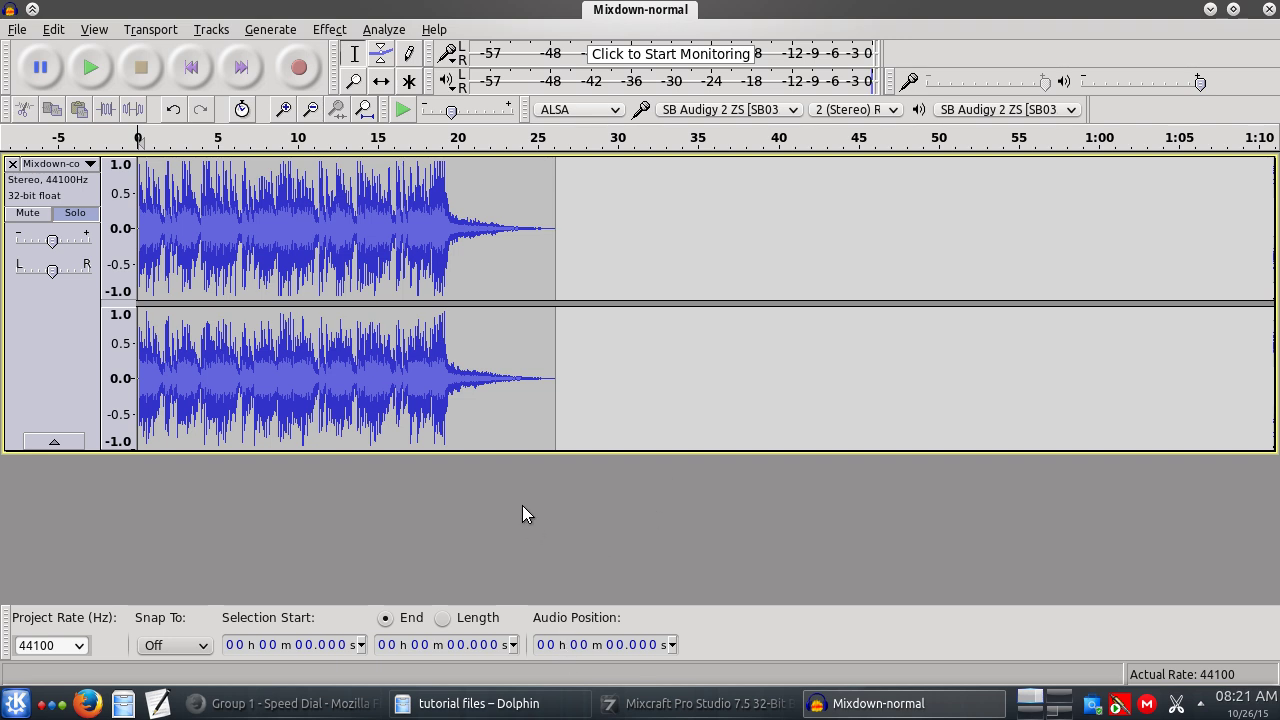
{"action": "left_click", "coordinate": [475, 703]}
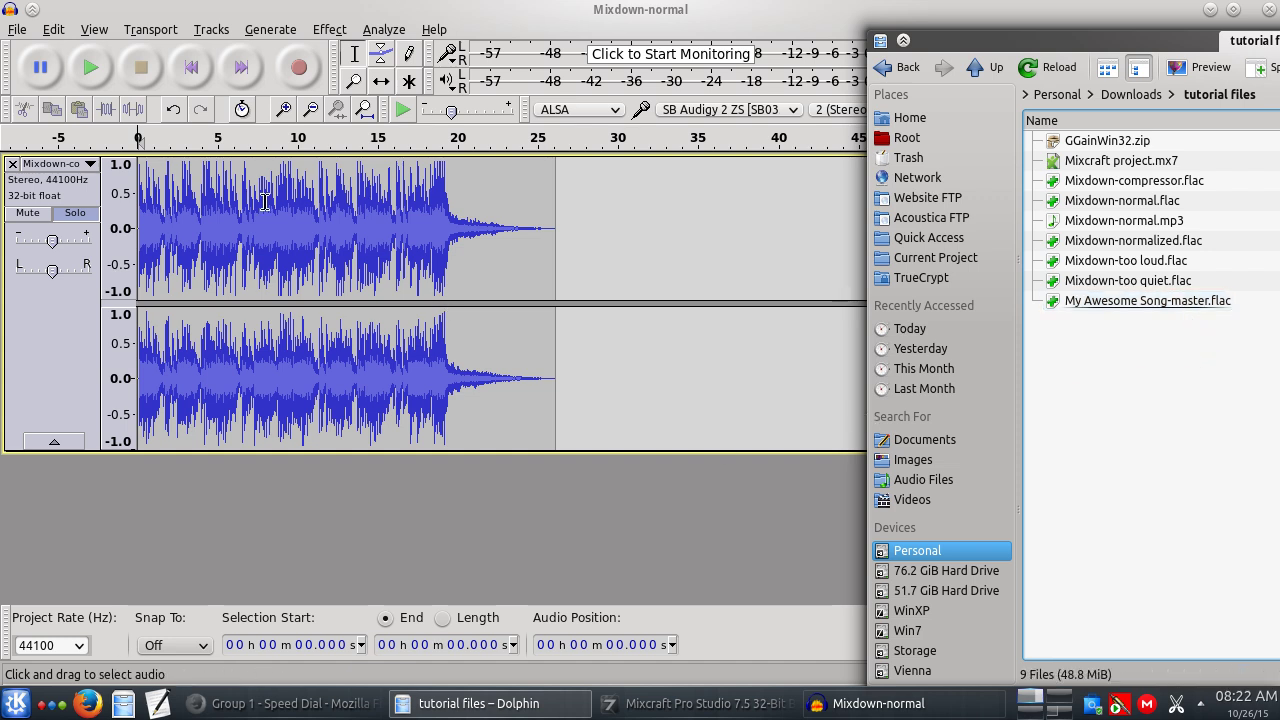
Rename Mixdown-normal.mp3 in the tutorial files folder as My Awesome Song.mp3.
{"action": "left_click", "coordinate": [1120, 220]}
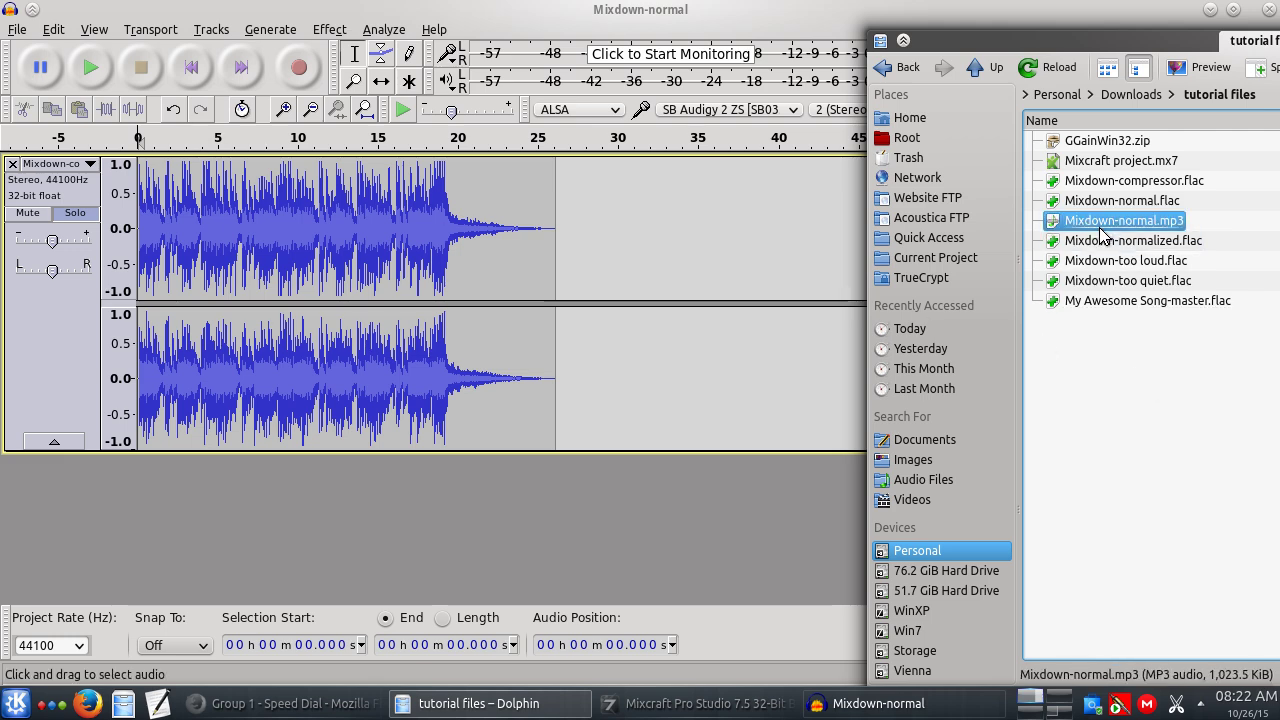
{"action": "left_click", "coordinate": [1134, 302]}
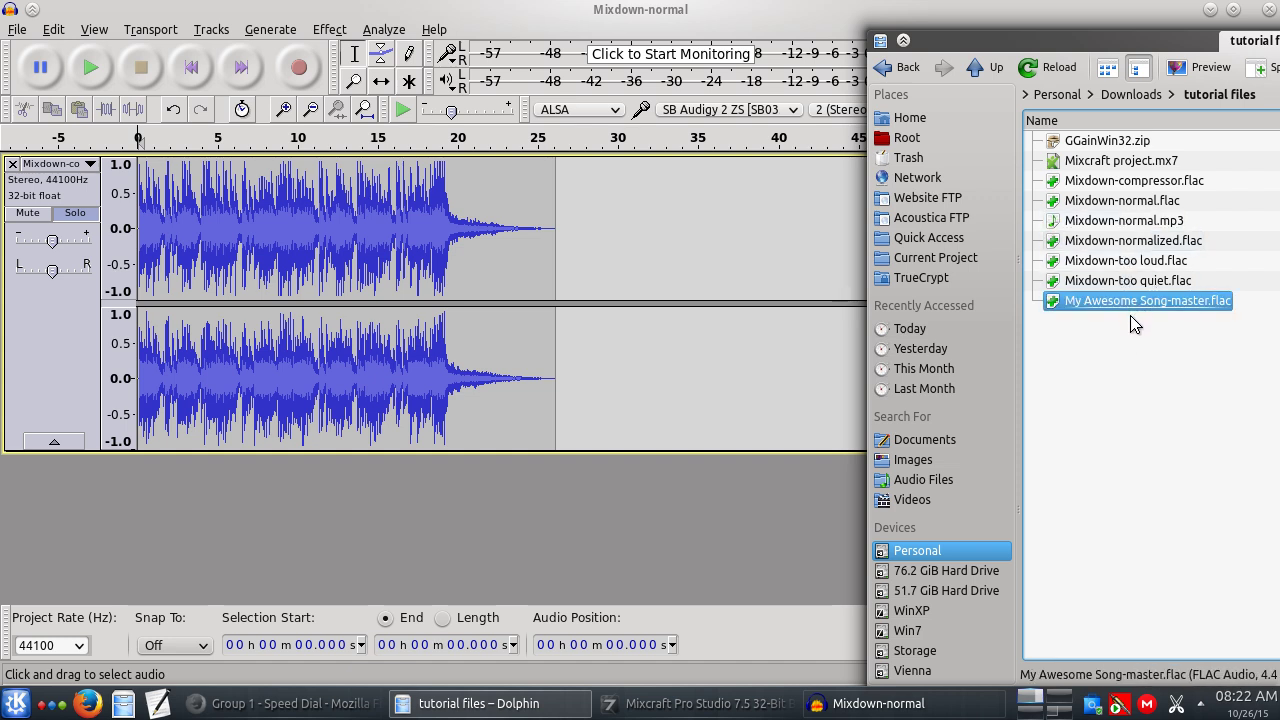
{"action": "left_click", "coordinate": [1120, 222]}
{"action": "key", "text": "F2"}
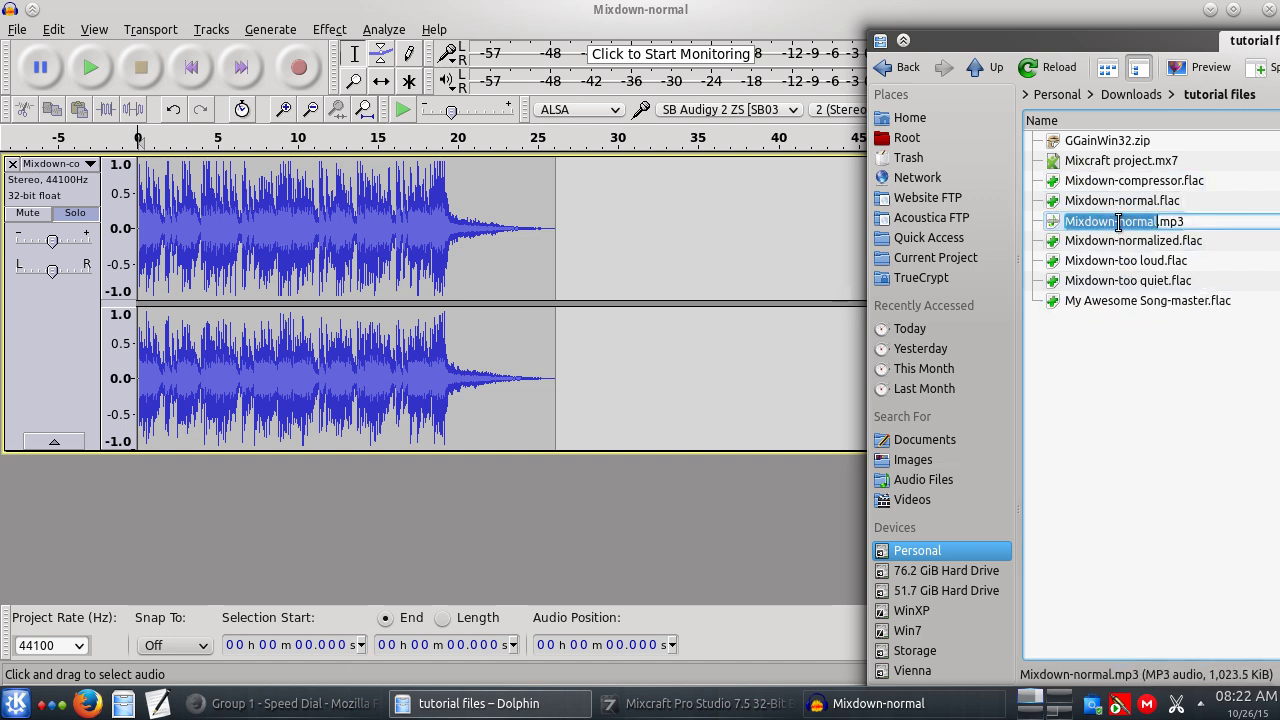
{"action": "type", "text": "My A"}
{"action": "type", "text": "wesome Song"}
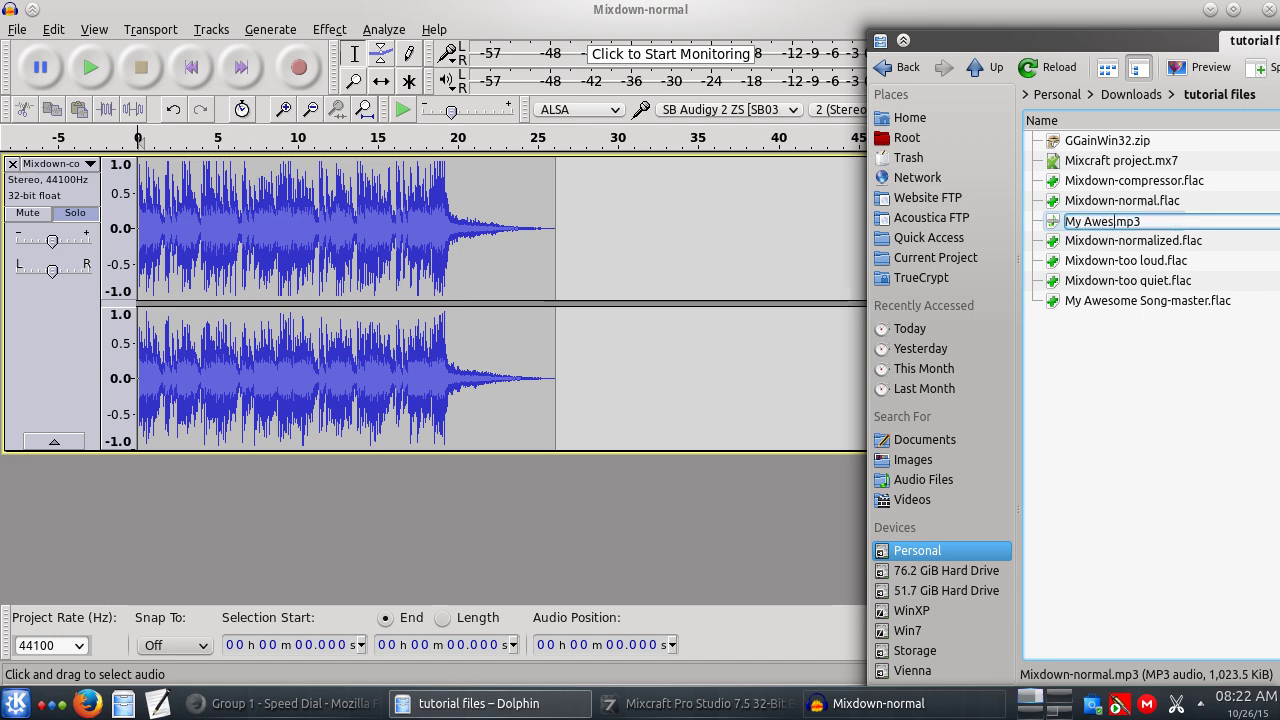
{"action": "key", "text": "Return"}
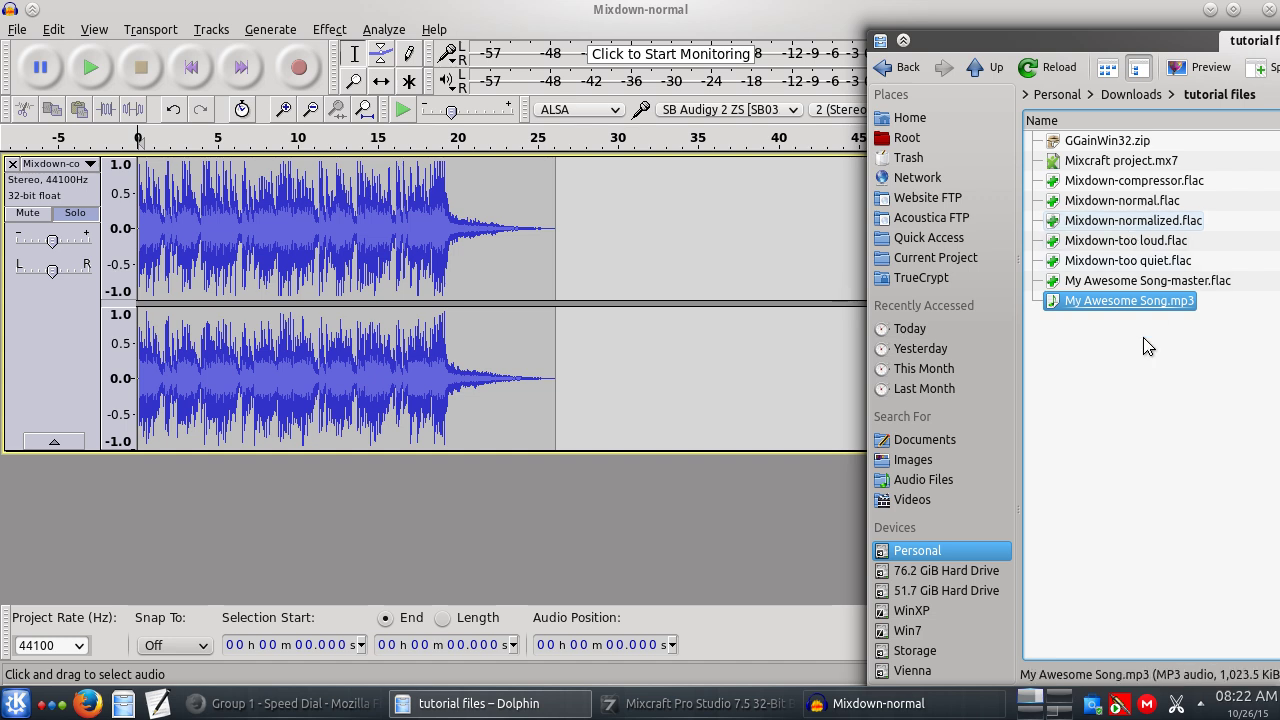
Compare the file type and size of My Awesome Song-master.flac and My Awesome Song.mp3, leaving neither file selected.
{"action": "left_click", "coordinate": [1118, 283]}
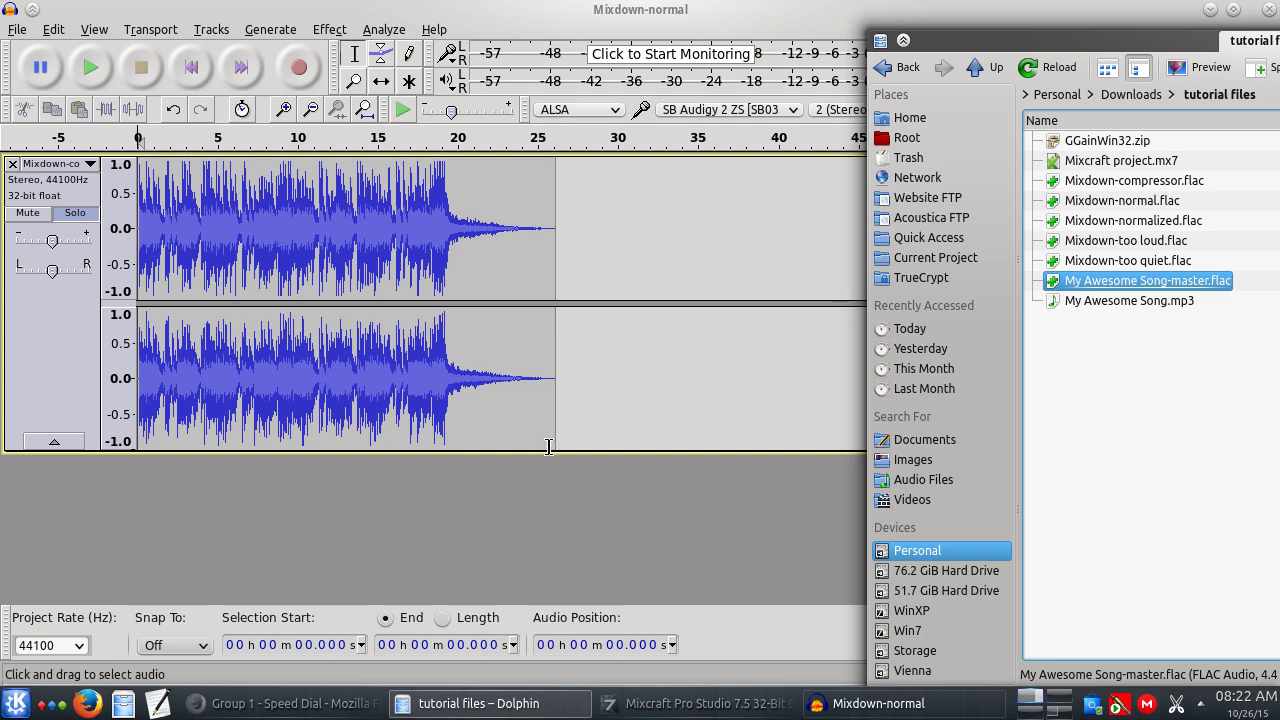
{"action": "left_click", "coordinate": [1083, 303]}
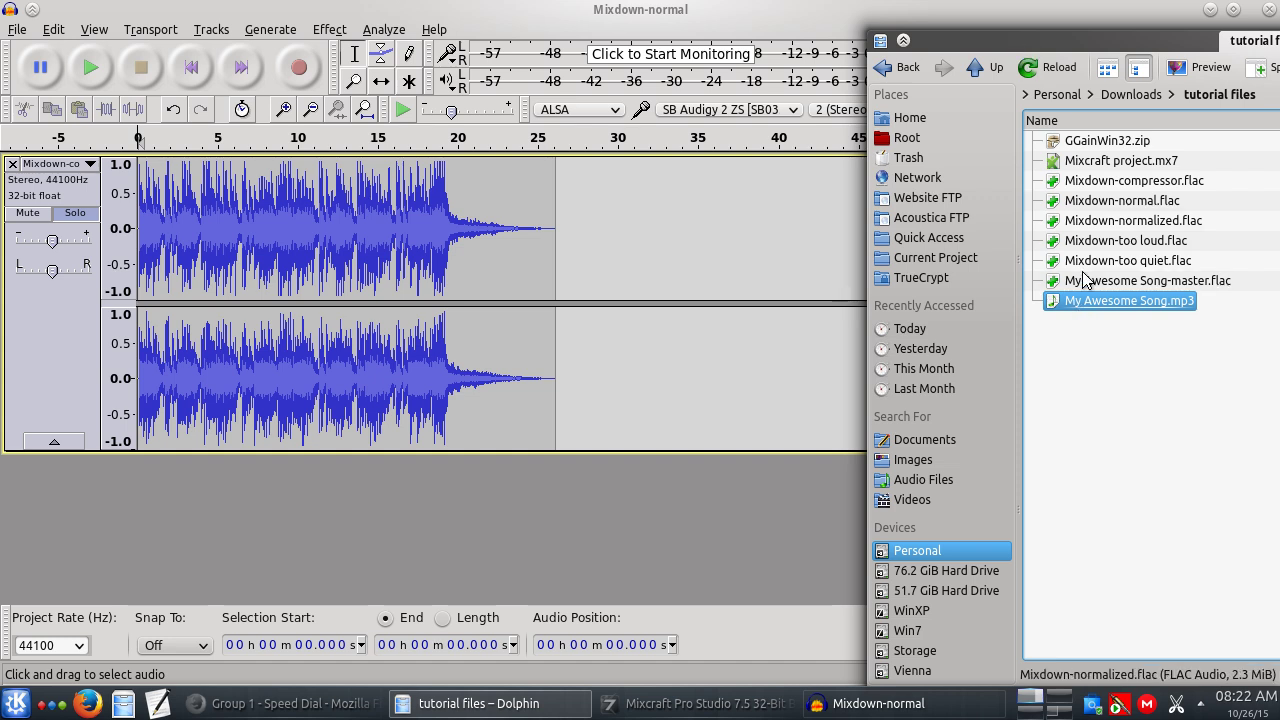
{"action": "left_click", "coordinate": [1123, 326]}
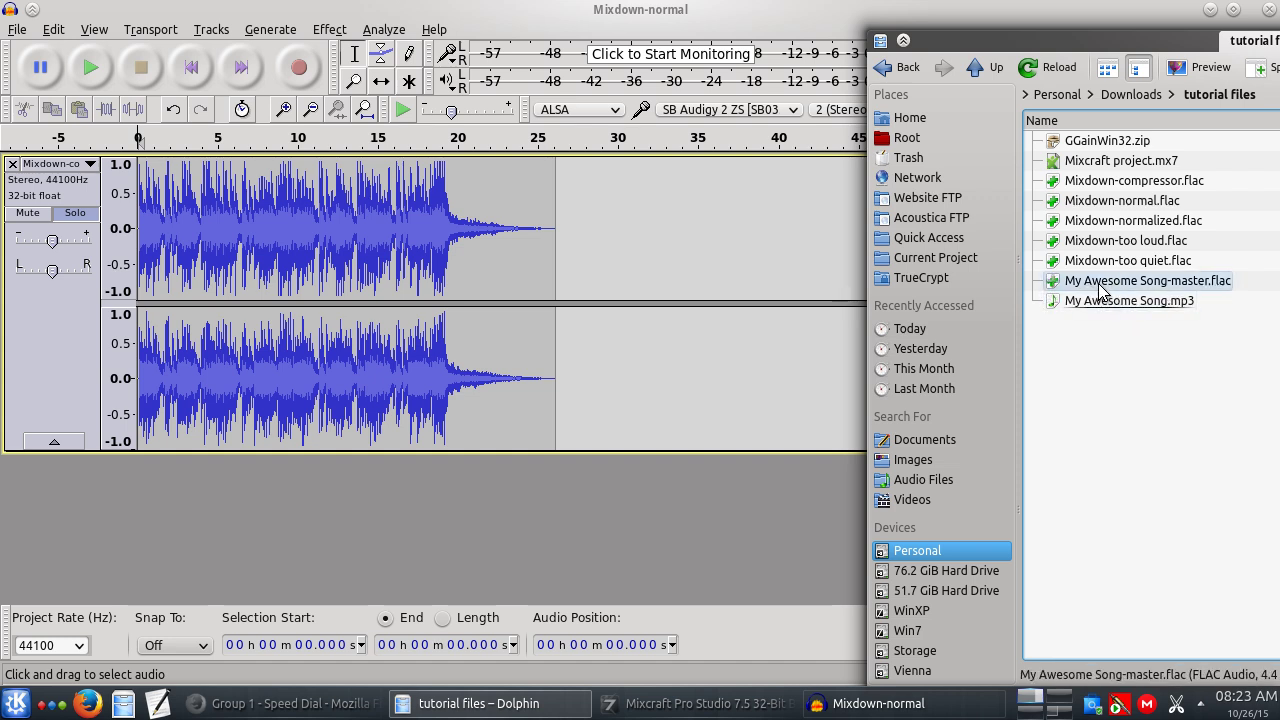
{"action": "left_click", "coordinate": [1127, 287]}
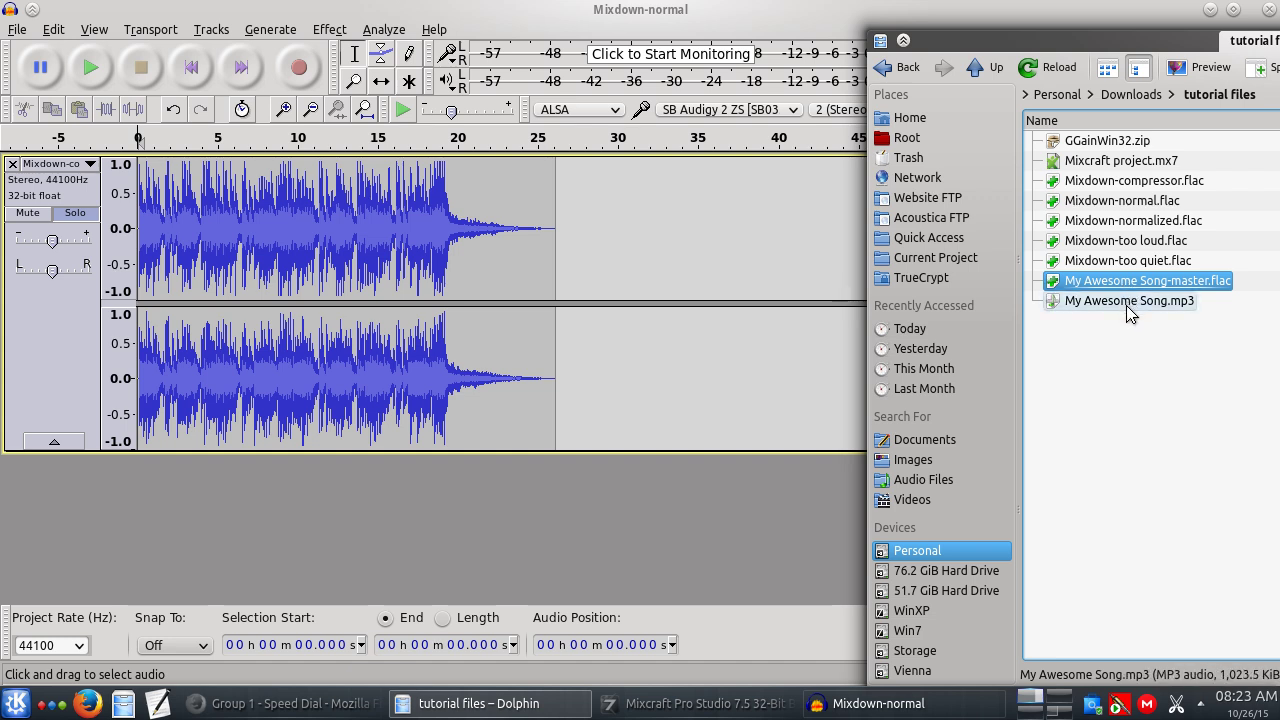
{"action": "left_click", "coordinate": [1124, 302]}
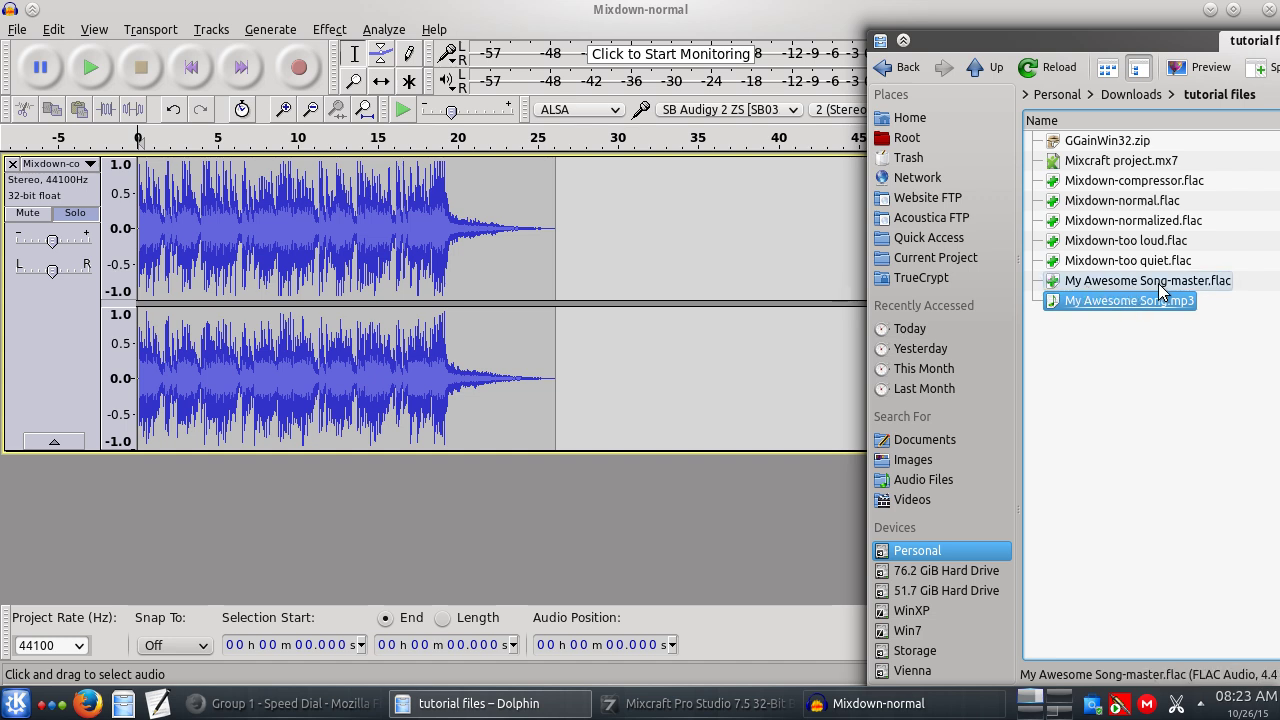
{"action": "left_click", "coordinate": [1158, 283]}
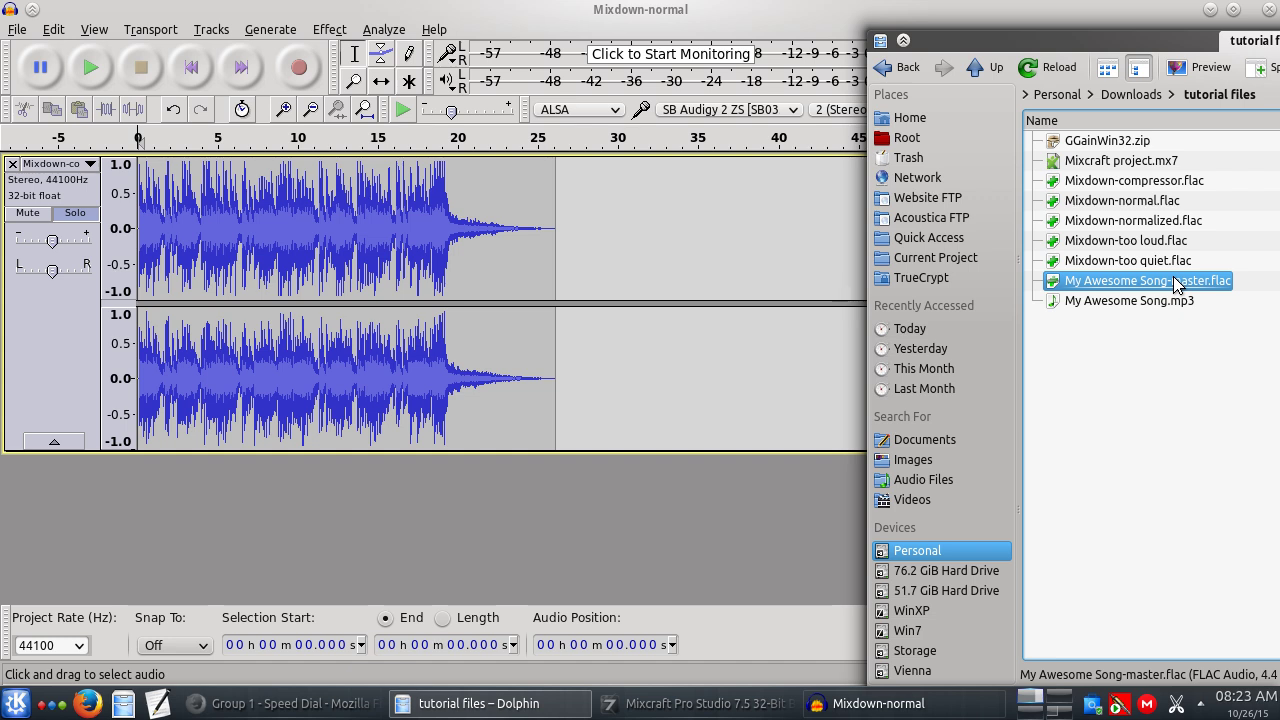
{"action": "left_click", "coordinate": [1112, 303]}
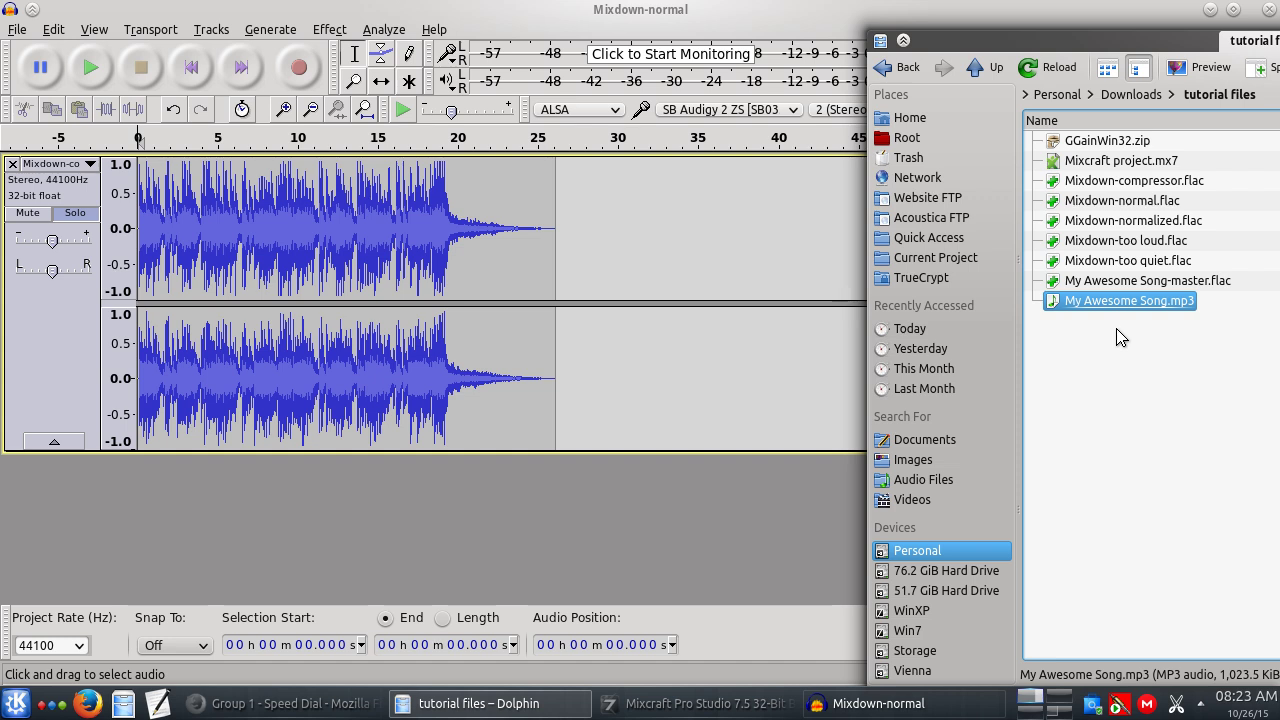
{"action": "left_click", "coordinate": [1143, 341]}
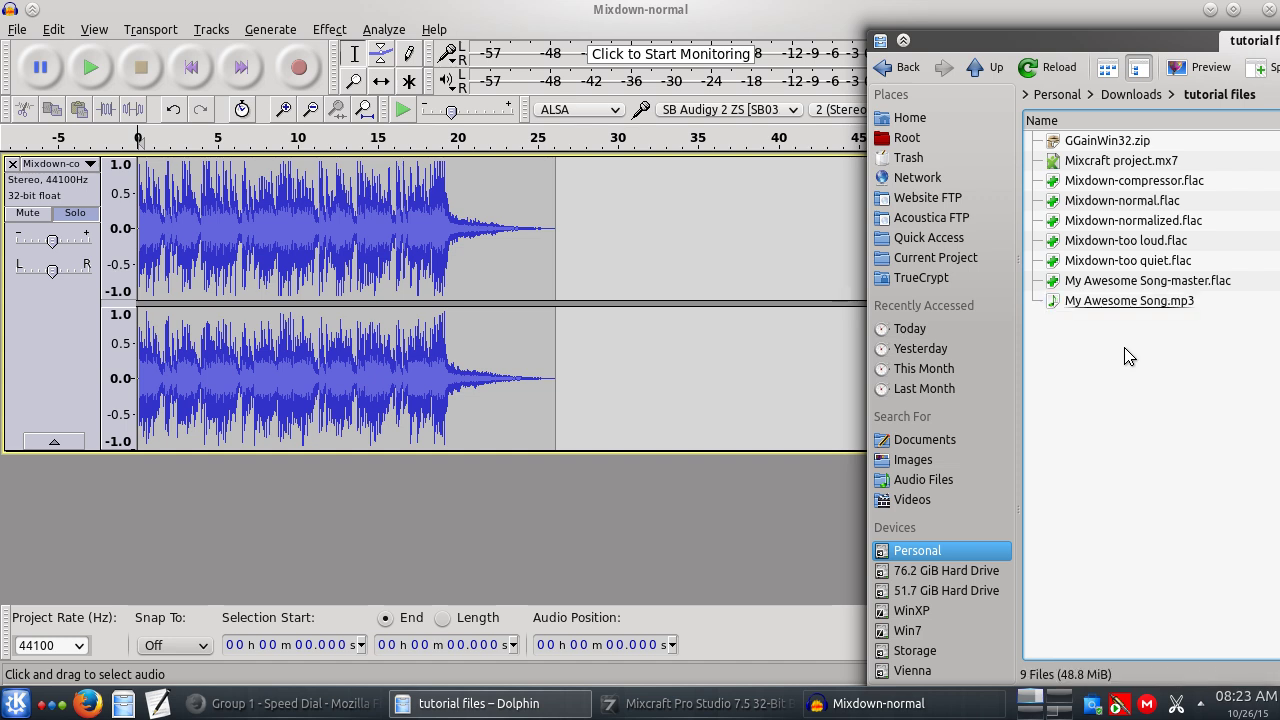